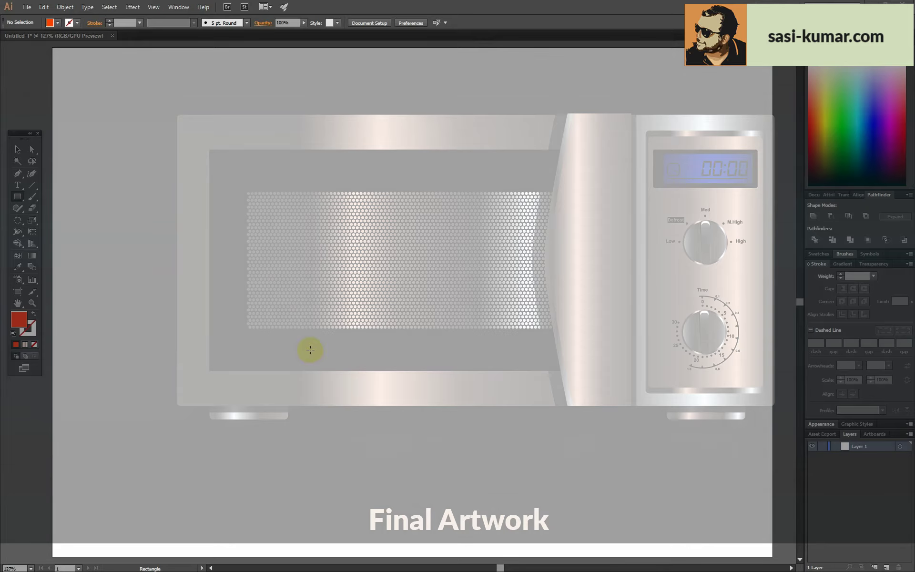
- Set the rounded rectangle corner radius to 5 pt, discard the test shape, and view the artboard at 100%
left_click_drag(18, 196, 35, 209)
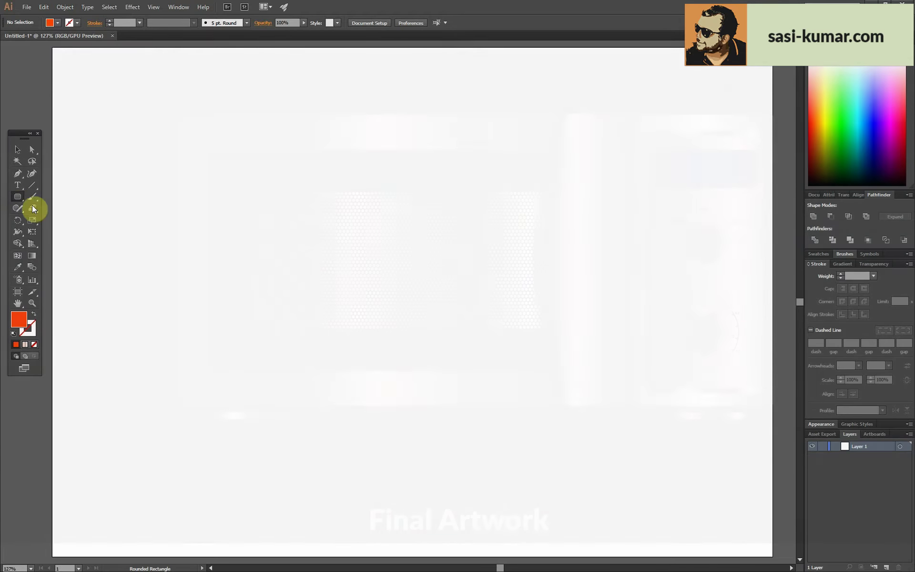
left_click(351, 228)
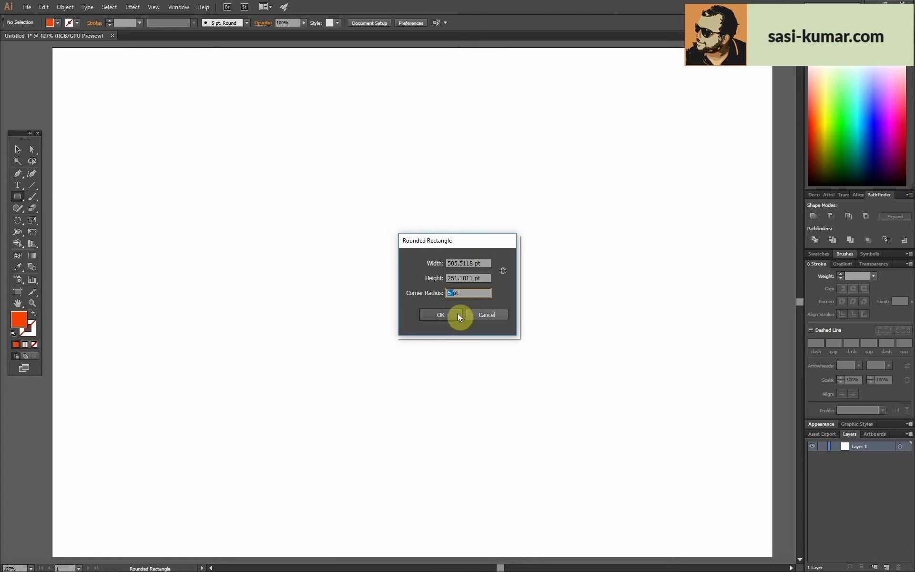
left_click(430, 313)
key("ctrl+z")
key("ctrl+1")
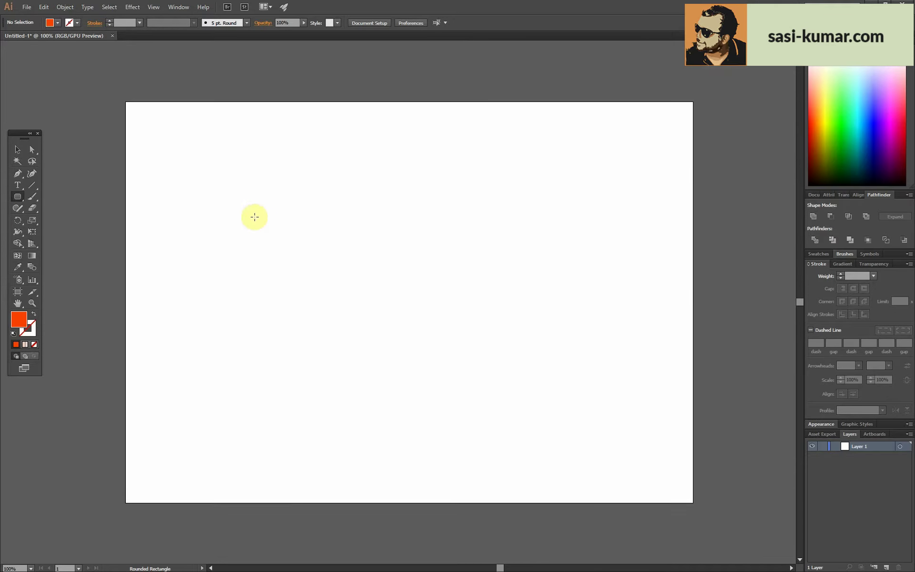
- Draw the large 800 × 379 pt rounded rectangle for the oven body and nudge it into place
left_click_drag(239, 208, 621, 388)
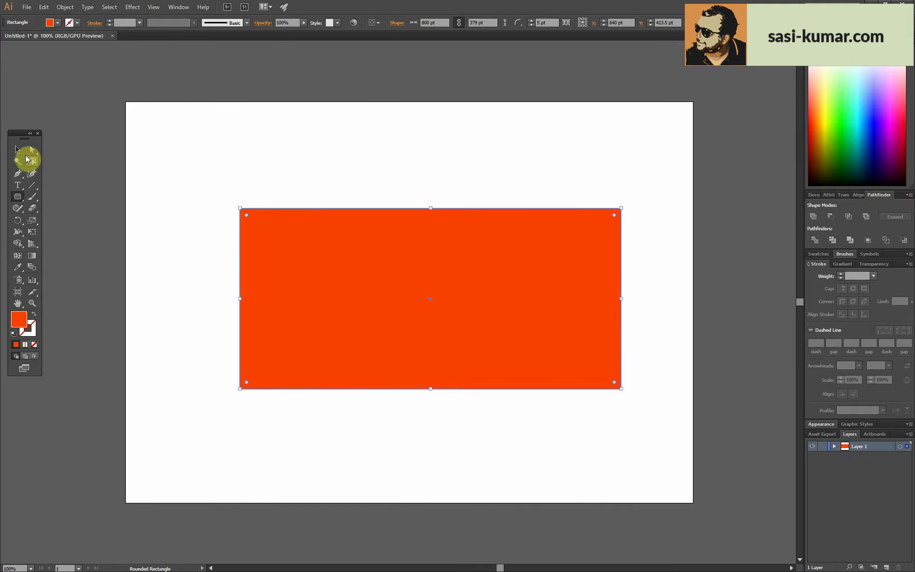
left_click(17, 150)
left_click_drag(388, 266, 374, 261)
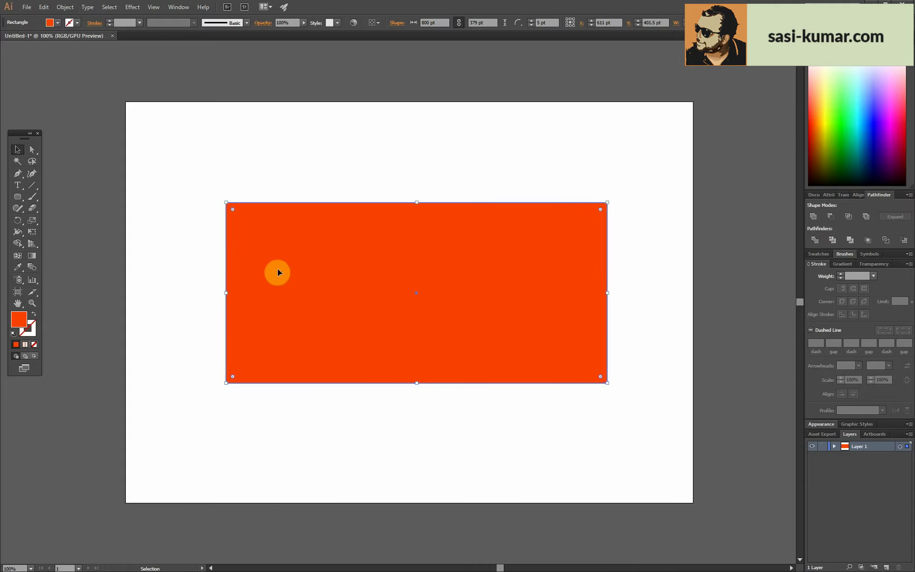
- Apply a metallic gradient, recolour the first stop golden-tan, and move the second stop to about 35%
left_click(25, 344)
left_click(810, 374)
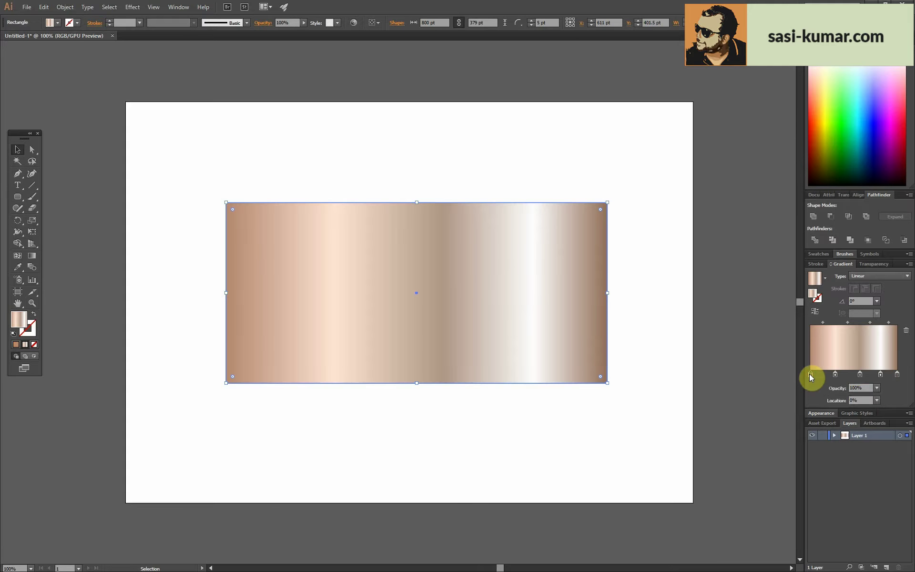
double_click(810, 374)
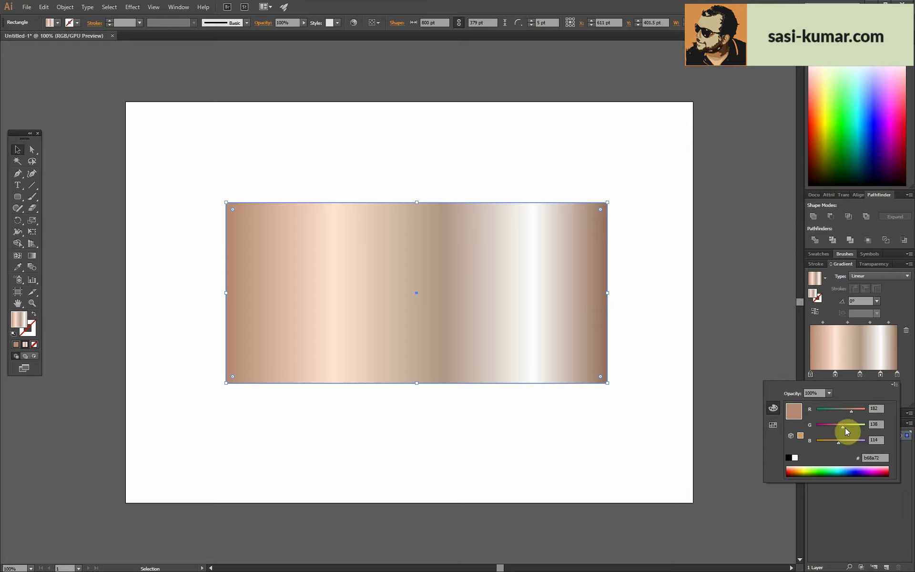
left_click_drag(845, 427, 831, 444)
left_click(905, 305)
left_click_drag(835, 374, 841, 374)
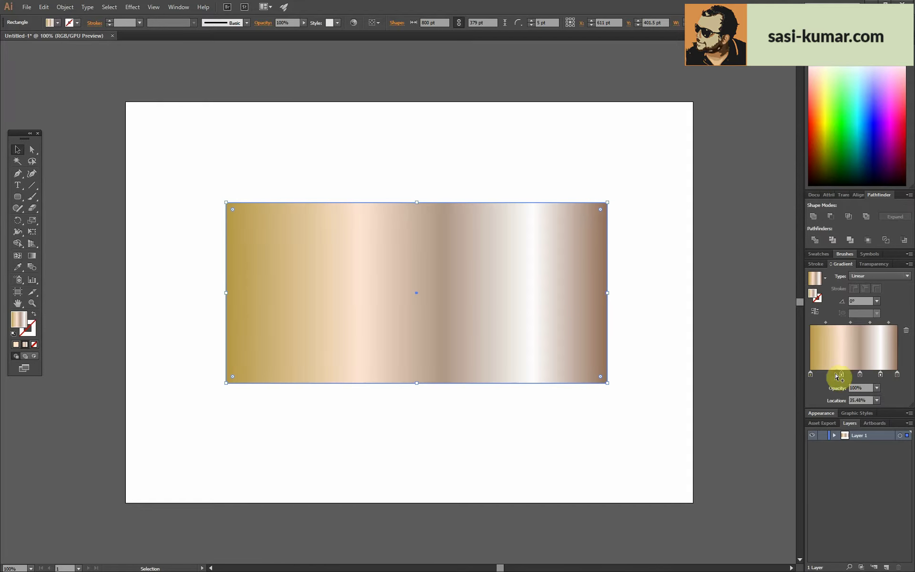
- Add a golden-yellow gradient stop, turn the orange band salmon-red, and draw a small rectangle above the body
left_click(830, 374)
double_click(831, 374)
left_click(802, 469)
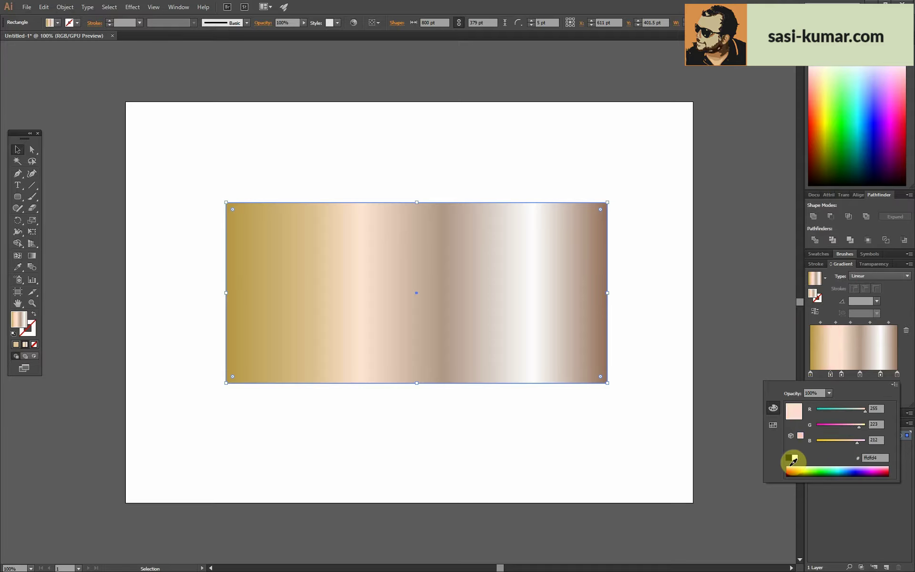
mouse_move(794, 461)
left_mouse_down()
mouse_move(801, 465)
mouse_move(793, 463)
left_mouse_up()
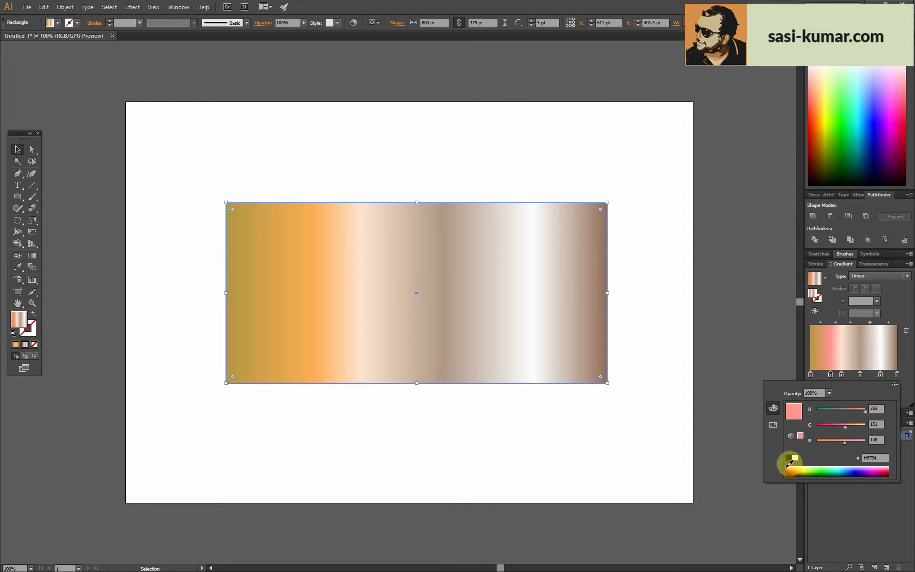
left_click(277, 284)
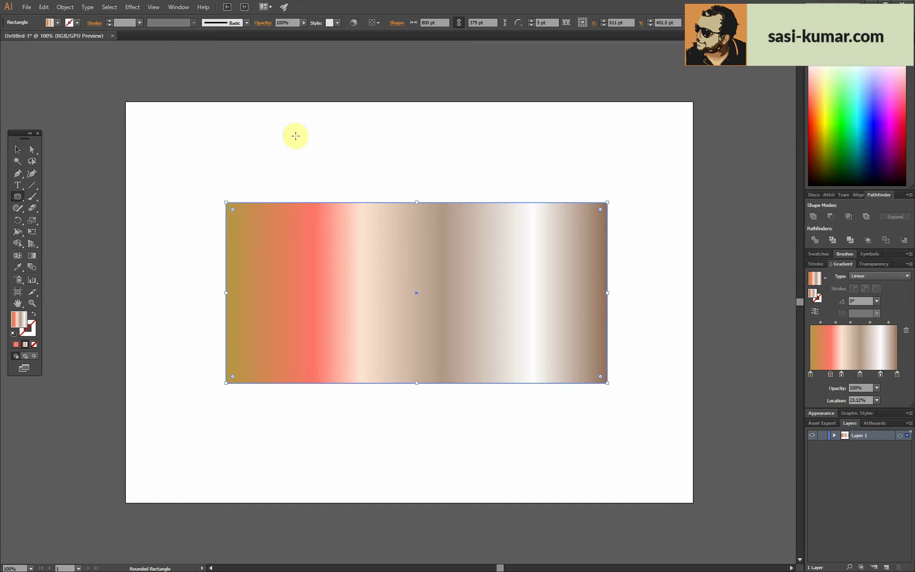
left_click_drag(296, 125, 347, 159)
- Fill the small rectangle with the warm grey #6b6662 and copy its hex code
key("v")
left_click(15, 345)
left_click(411, 130)
left_click(336, 141)
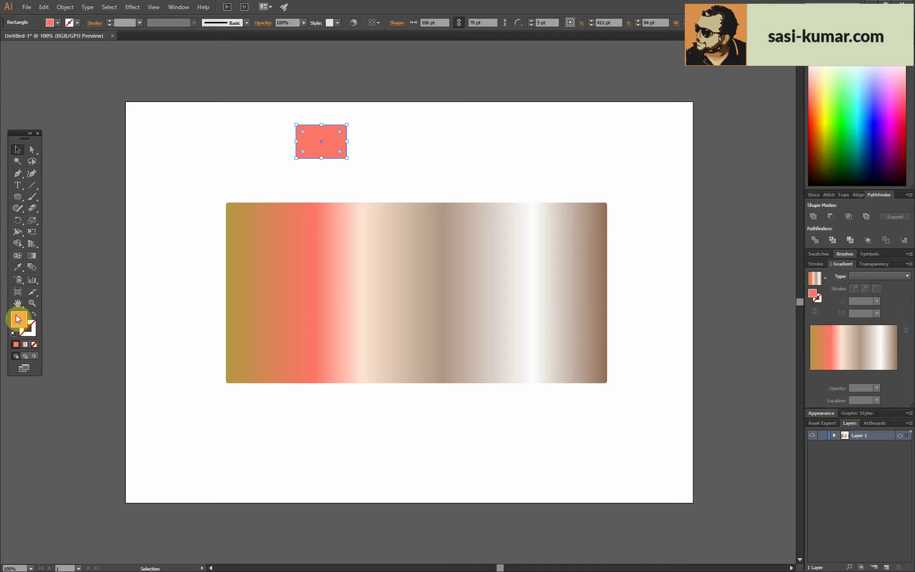
double_click(19, 320)
left_click(493, 244)
mouse_move(398, 214)
left_mouse_down()
mouse_move(355, 214)
mouse_move(362, 207)
left_mouse_up()
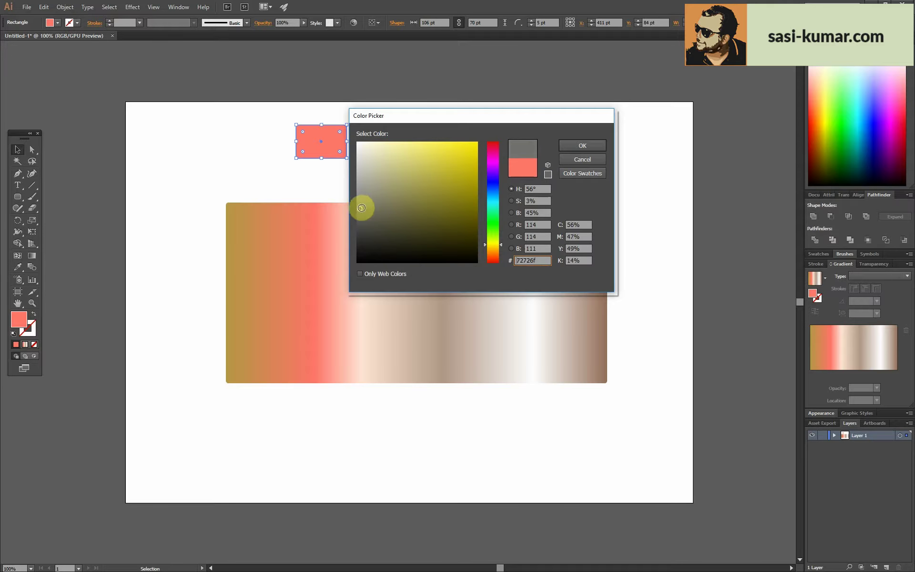
left_click_drag(501, 244, 502, 252)
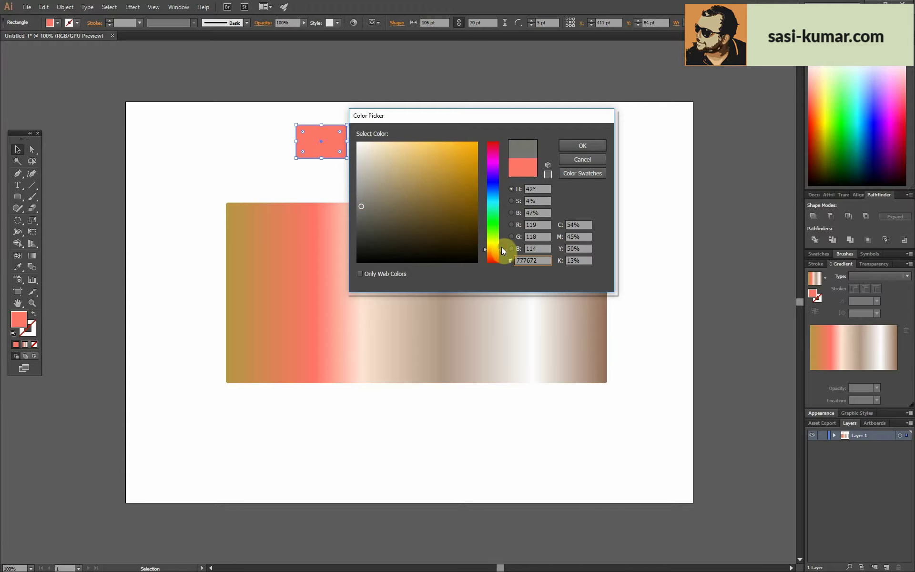
left_click(368, 211)
left_click(531, 259)
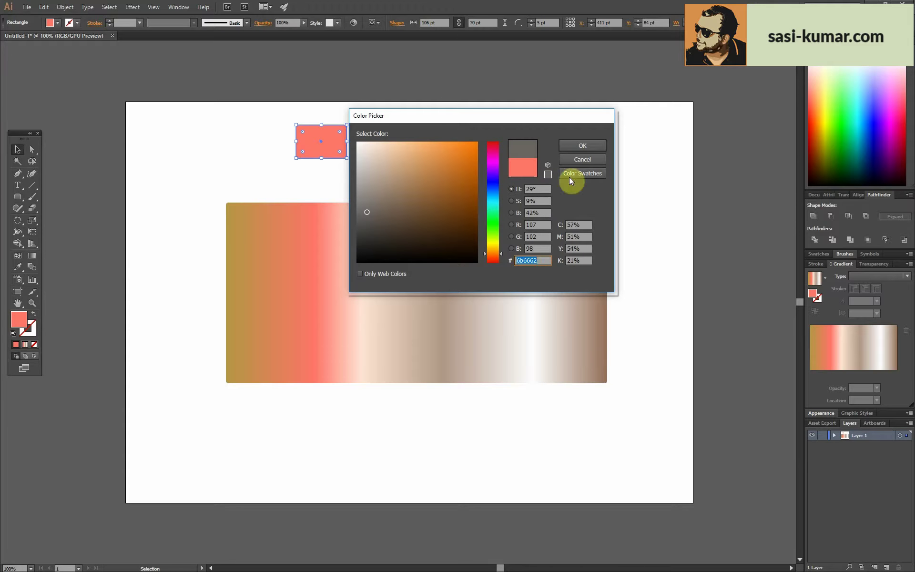
key("Return")
left_click(423, 353)
- Turn the salmon gradient stops grey #6b6662 and reposition them around 55%
double_click(830, 374)
left_click(870, 456)
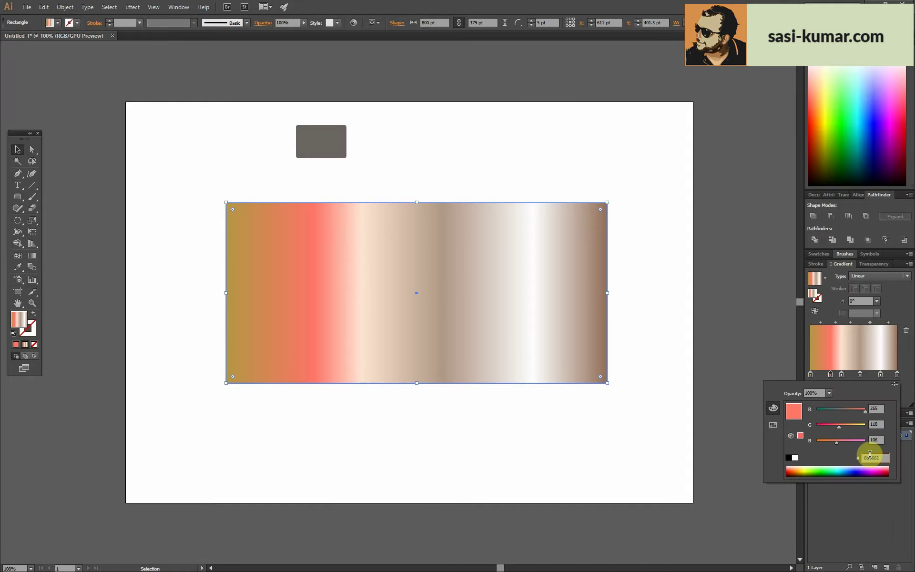
key("Return")
mouse_move(845, 375)
left_mouse_down()
mouse_move(866, 374)
mouse_move(850, 377)
left_mouse_up()
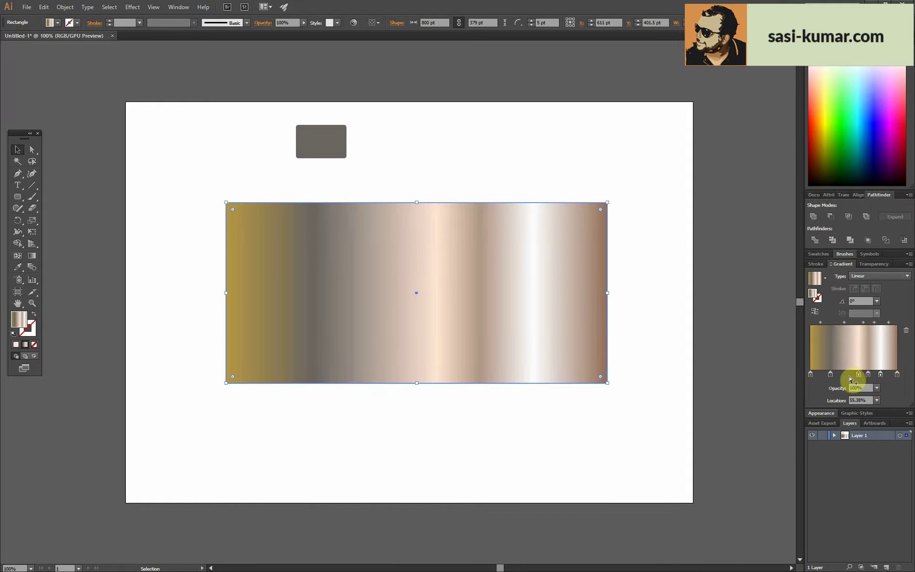
double_click(842, 375)
left_click(873, 459)
type("6b6662")
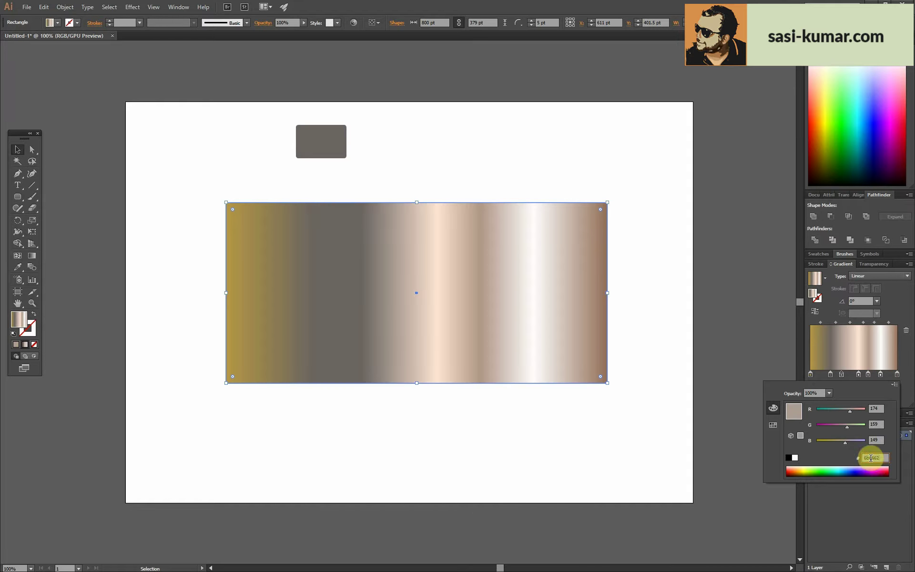
key("Return")
left_click_drag(841, 374, 860, 371)
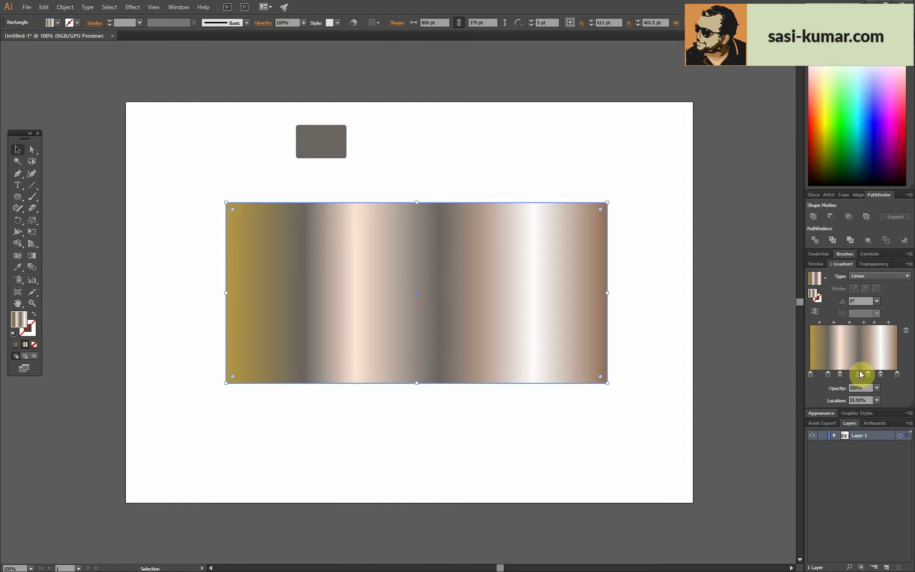
- Make the first and last gradient stops grey and rearrange the white highlight stop
double_click(811, 374)
key("ctrl+v")
key("Return")
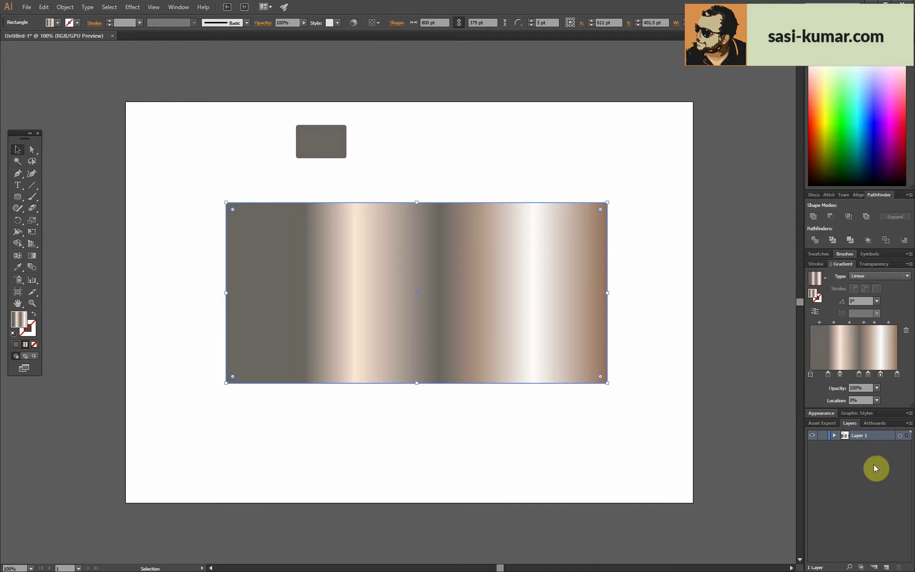
left_click_drag(881, 375, 865, 375)
left_click(859, 375)
double_click(898, 375)
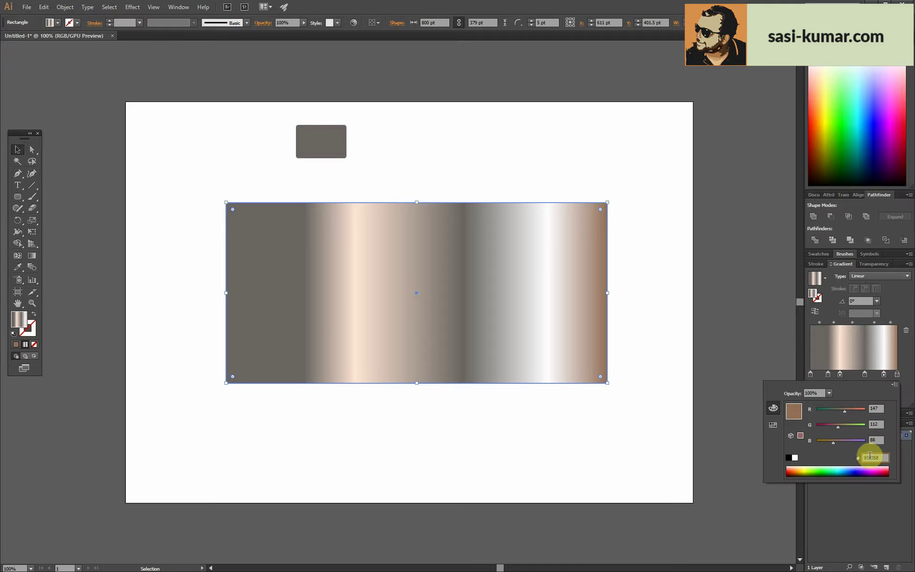
key("Return")
mouse_move(868, 375)
left_mouse_down()
mouse_move(853, 375)
mouse_move(874, 375)
left_mouse_up()
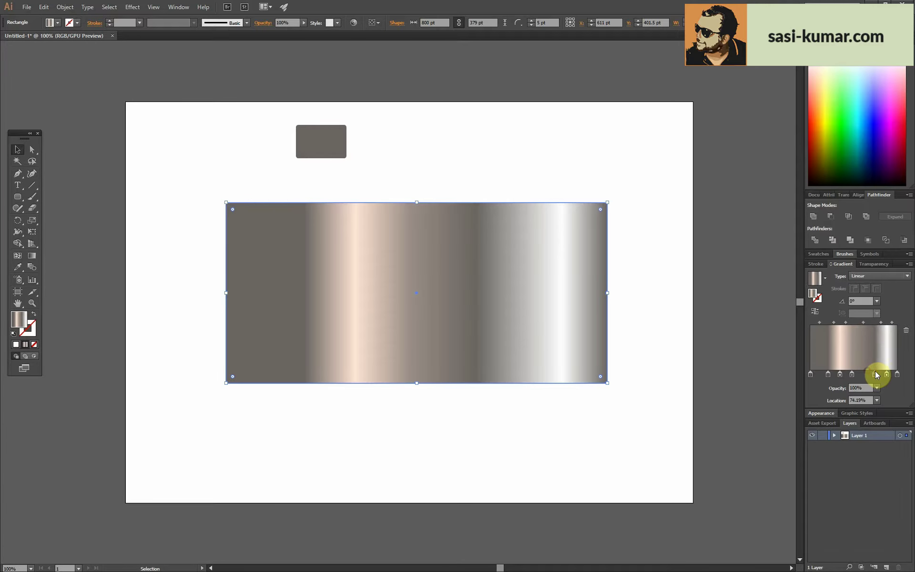
- Move the grey swatch rectangle off the artboard onto the pasteboard
left_click_drag(334, 143, 233, 80)
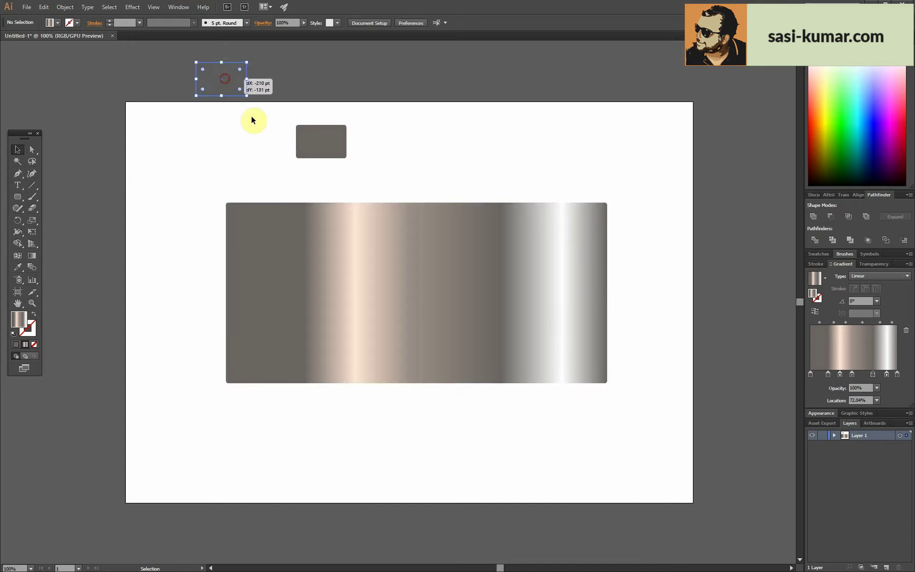
left_click_drag(373, 209, 368, 202)
left_click(368, 174)
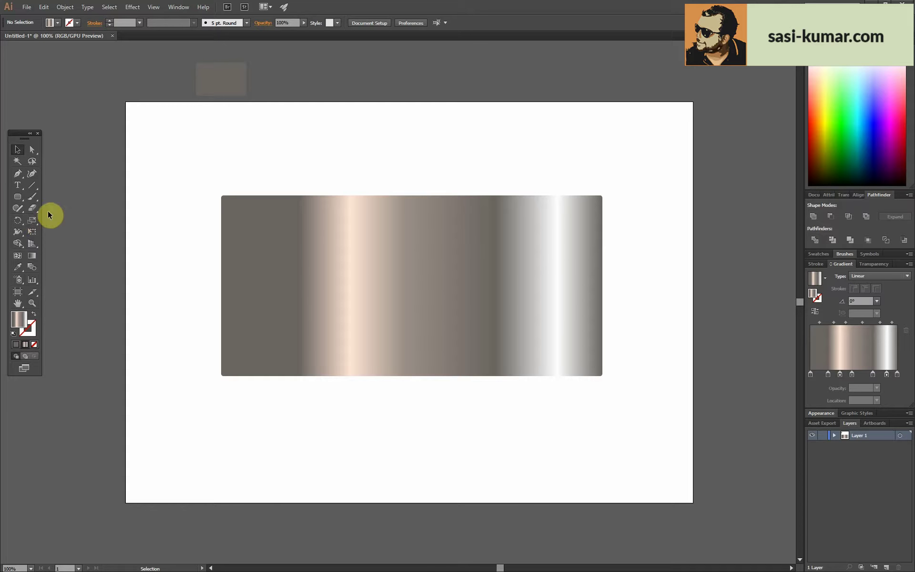
- Draw the window rectangle inside the body's left part and fill it near-black #1e1e1e
left_click_drag(17, 197, 41, 199)
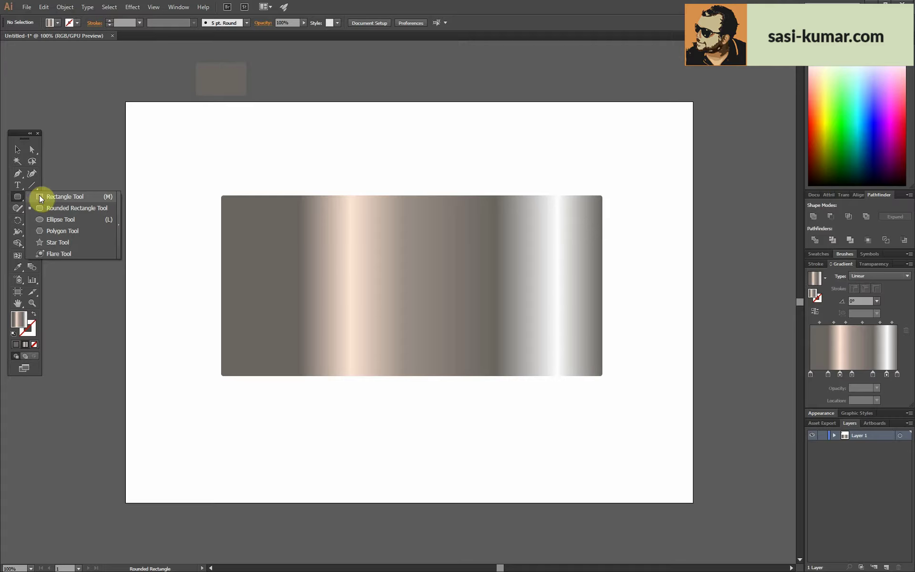
left_click(40, 196)
left_click_drag(246, 223, 490, 353)
left_click(16, 345)
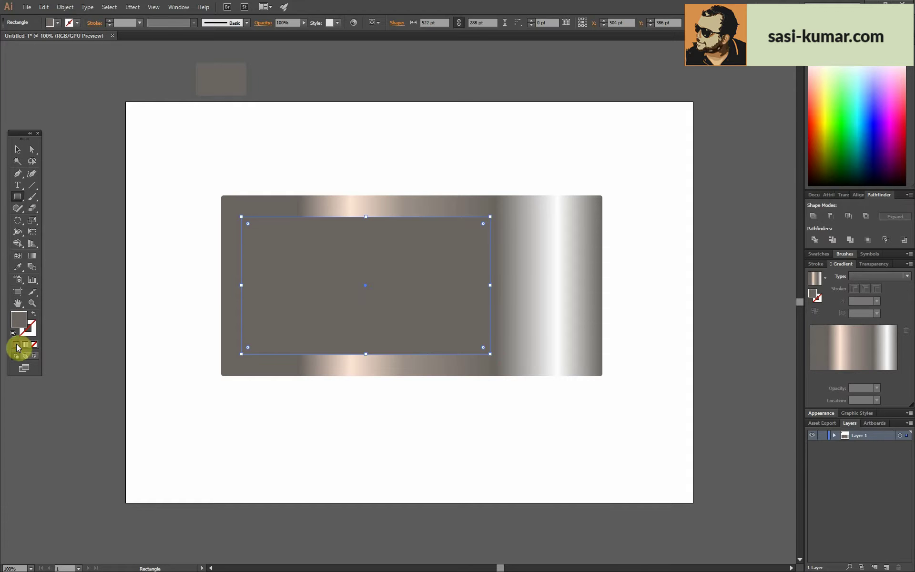
left_click(17, 149)
left_click(295, 284)
double_click(19, 319)
left_click(359, 248)
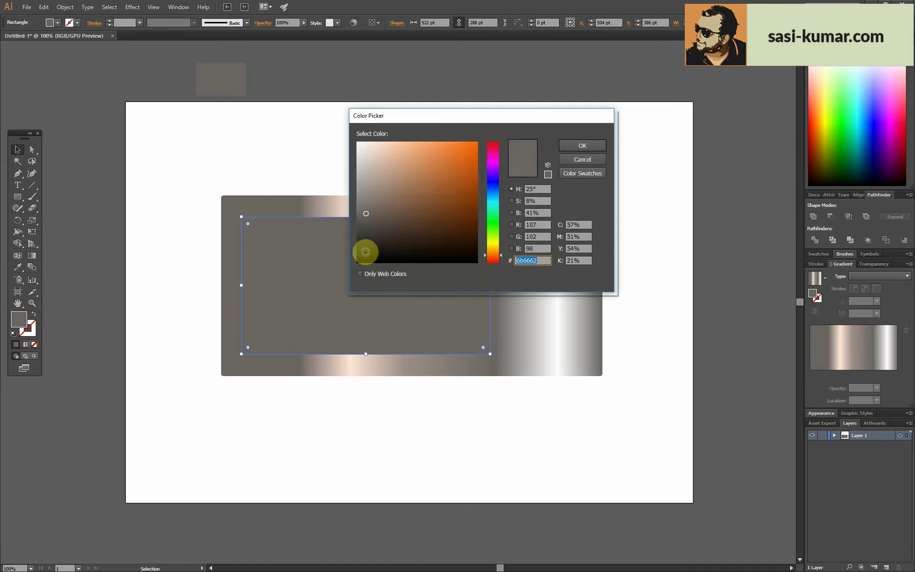
left_click(570, 149)
left_click(109, 212)
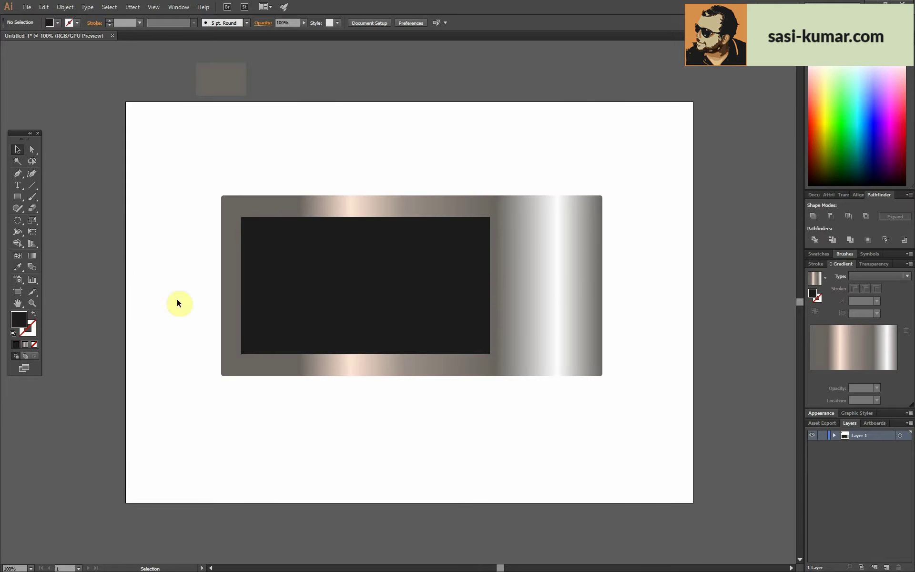
left_click_drag(178, 302, 468, 64)
left_click(454, 105)
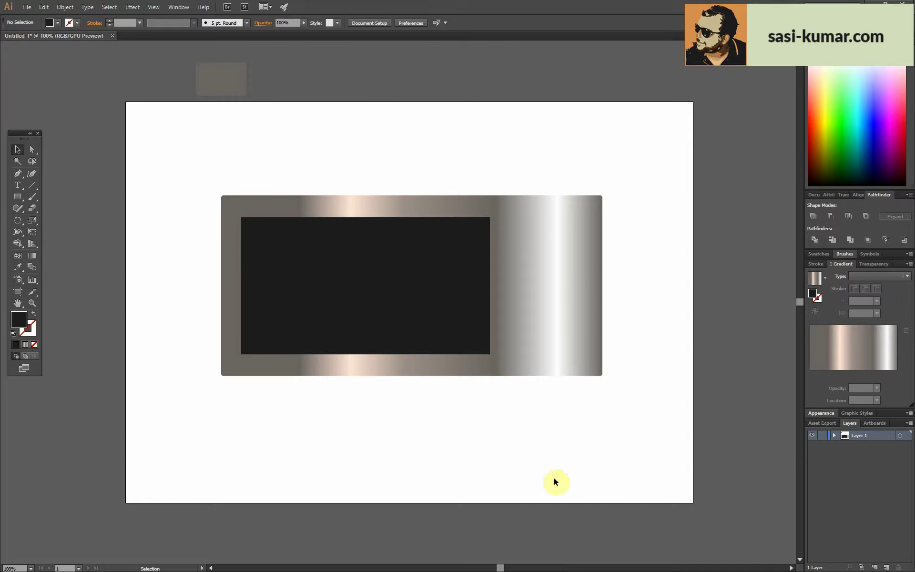
- Draw a dark rectangle over the body's right part and shift it left beside the window
left_click(18, 196)
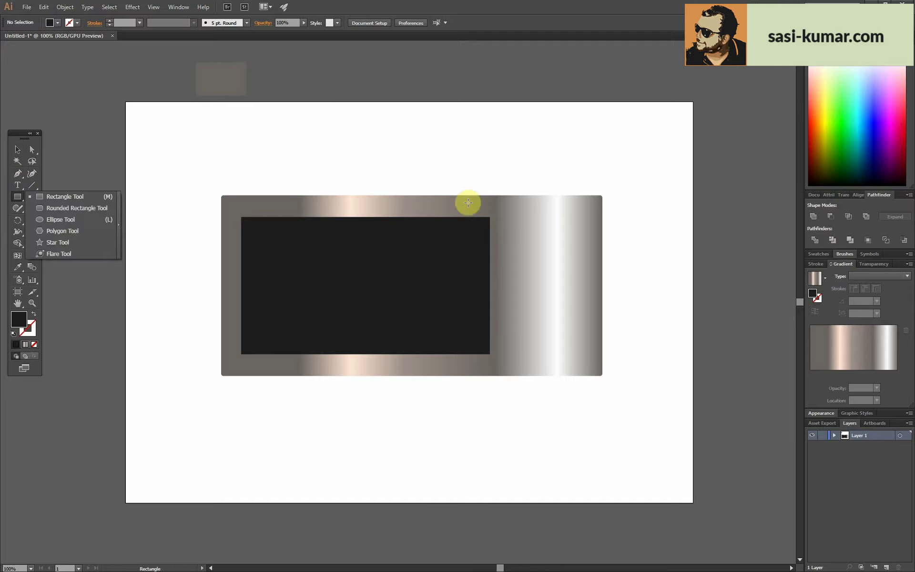
left_click_drag(541, 375, 440, 196)
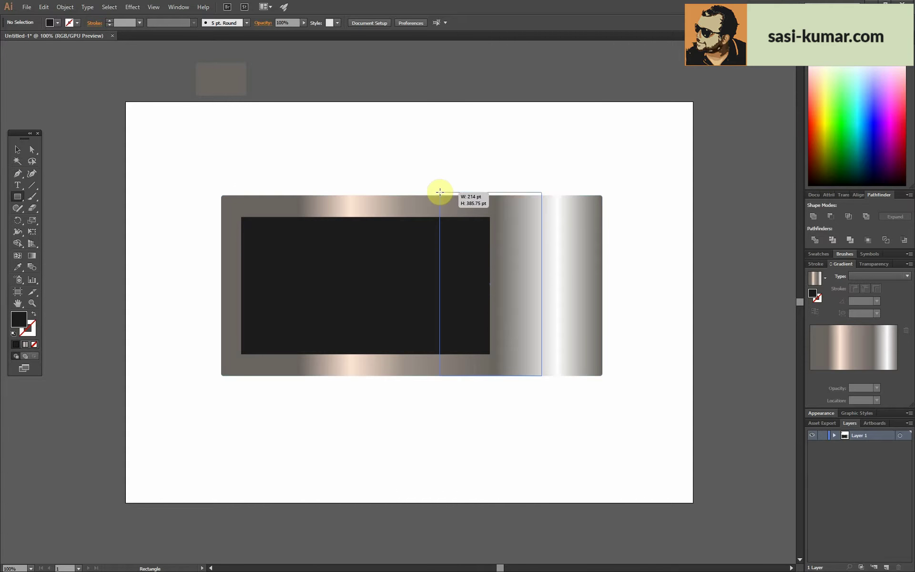
left_click(18, 150)
left_click(393, 166)
left_click_drag(505, 327, 467, 328)
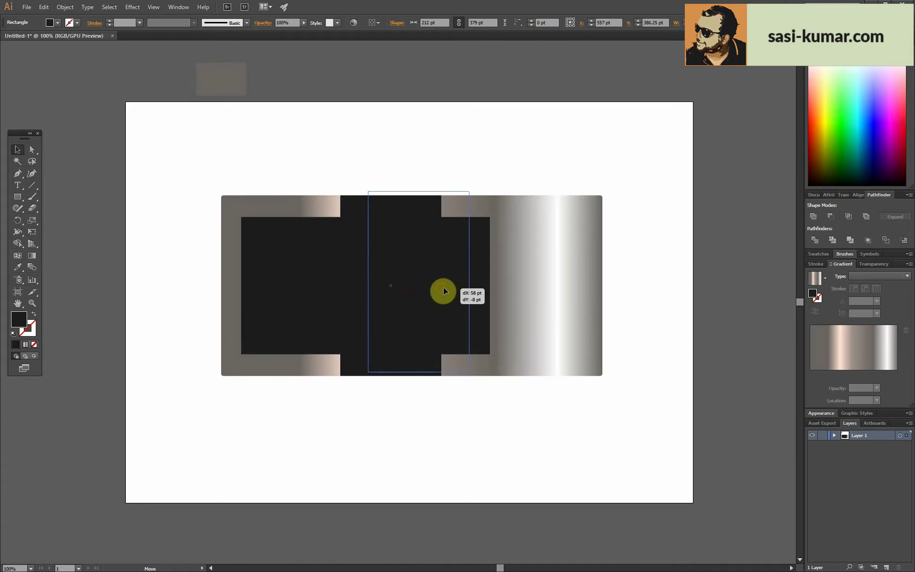
- Fill the middle rectangle with the metallic gradient running exactly horizontal
left_click(25, 344)
key("g")
mouse_move(499, 285)
left_mouse_down()
mouse_move(206, 273)
mouse_move(645, 284)
left_mouse_up()
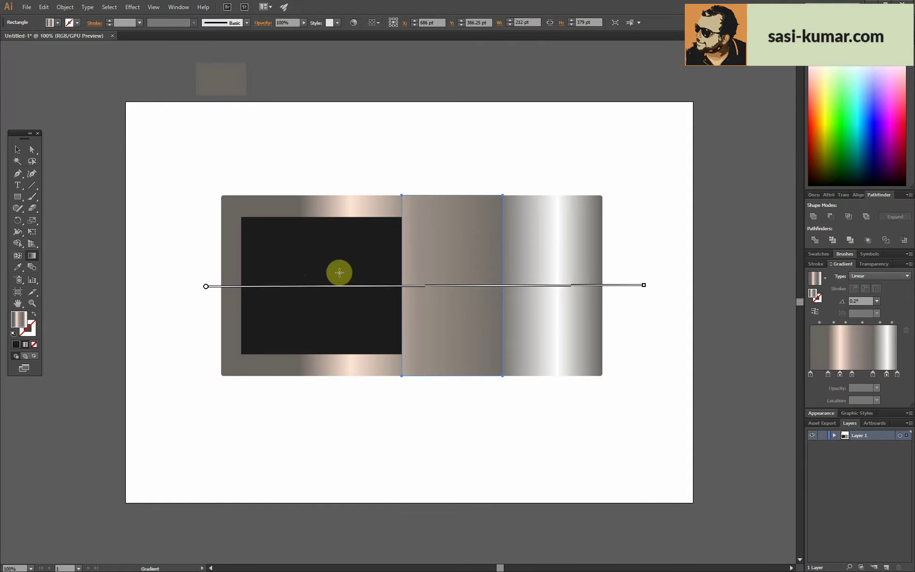
left_click_drag(328, 285, 604, 286)
left_click_drag(354, 262, 594, 263)
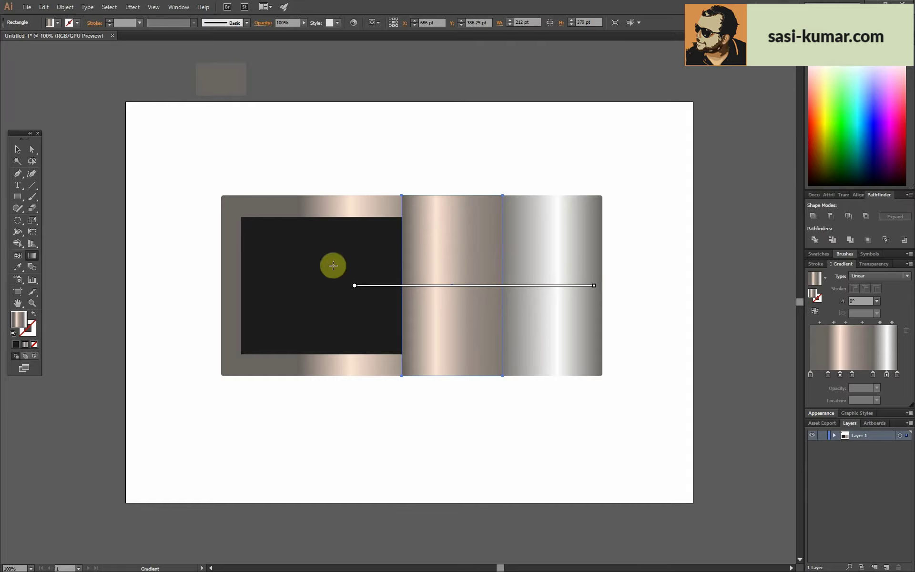
- Narrow the strip from its left side and select its left edge anchor points
left_click(18, 150)
left_click_drag(403, 286, 448, 286)
left_click(32, 150)
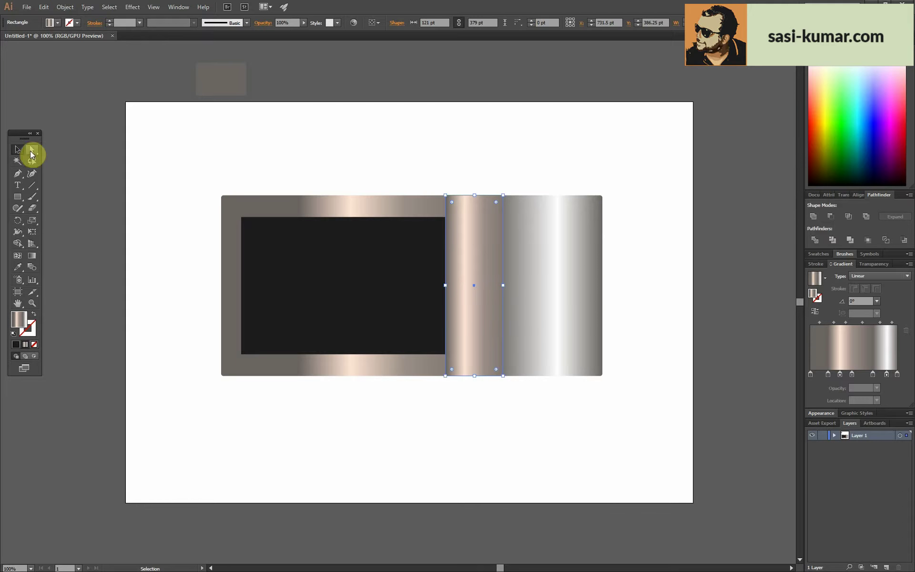
left_click(451, 197)
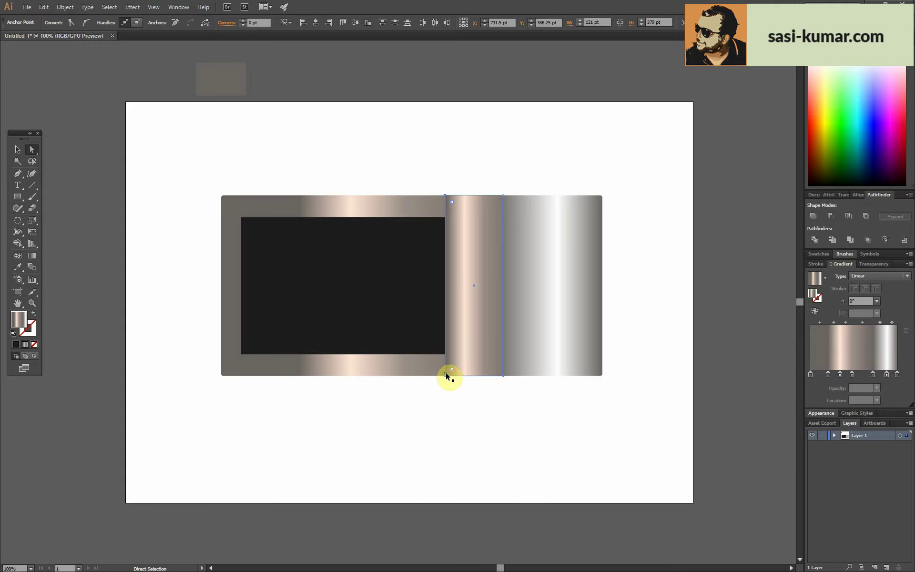
- Set the keyboard increment to 15 pt and nudge the strip's left edge 30 pt right
key("ctrl+k")
type("15")
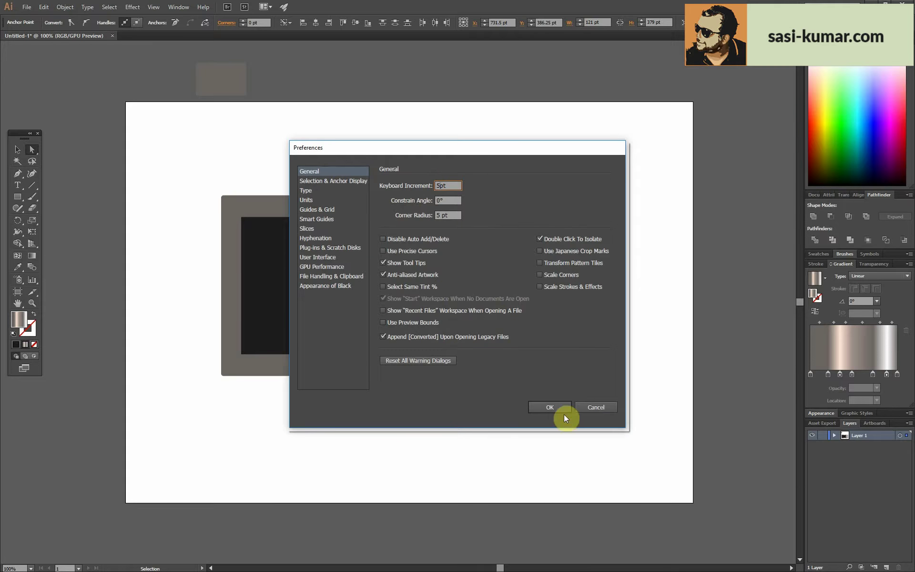
left_click(560, 409)
key("Right")
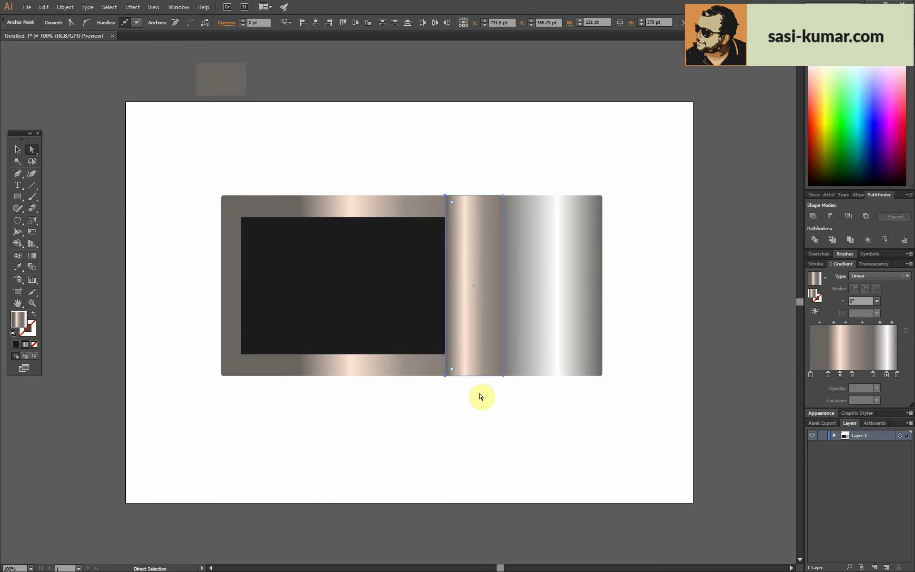
key("Right")
key("Right")
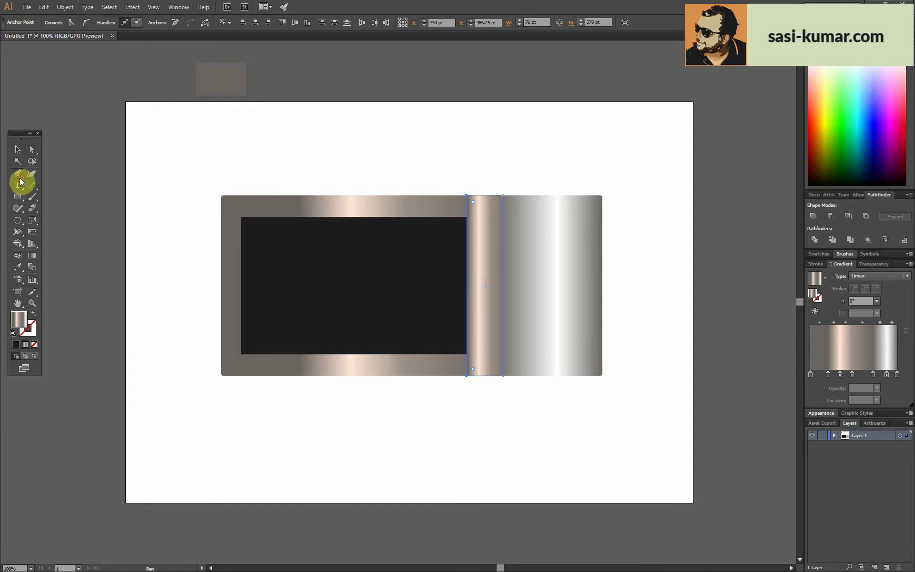
- Add a mid-edge anchor, nudge it left, and make it smooth so the edge bows outward
left_click_drag(19, 175, 50, 184)
left_click(467, 287)
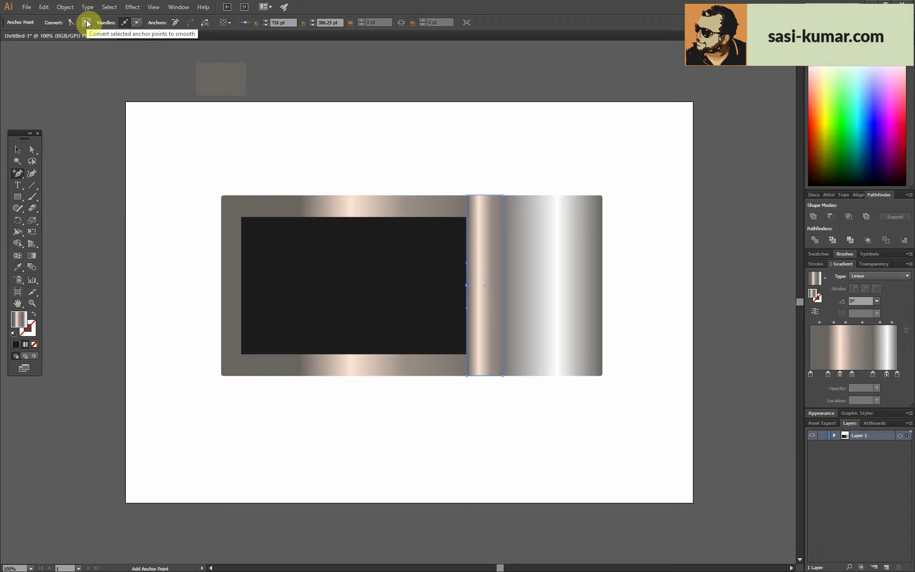
key("Left")
key("Left")
left_click(86, 22)
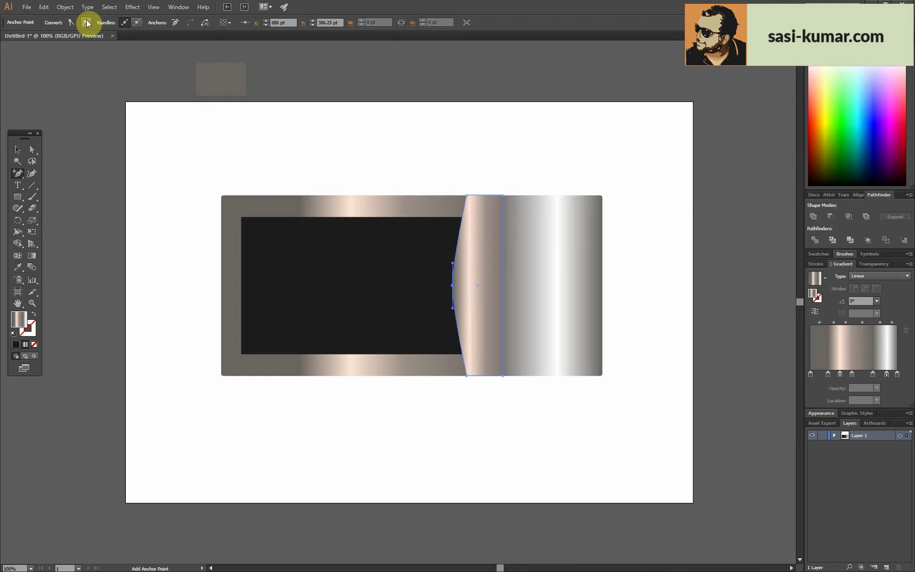
left_click(17, 149)
left_click(478, 146)
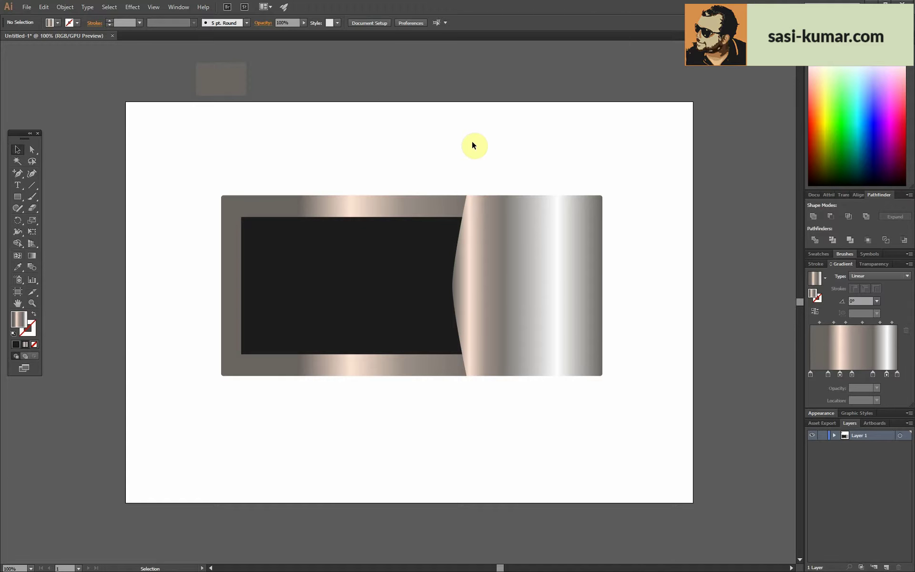
- Duplicate the curved strip slightly to the left
key("ctrl+plus")
key("a")
left_click(523, 265)
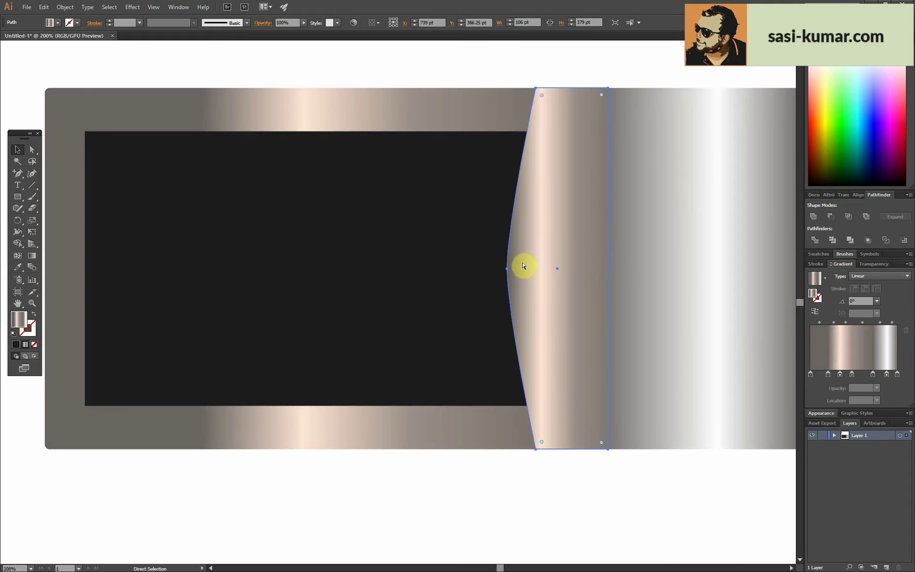
key("v")
mouse_move(539, 247)
left_mouse_down()
mouse_move(507, 232)
mouse_move(513, 243)
left_mouse_up()
- Redraw the copy's gradient across the strip with the bright highlight on the curved edge
key("g")
left_click_drag(575, 249, 507, 249)
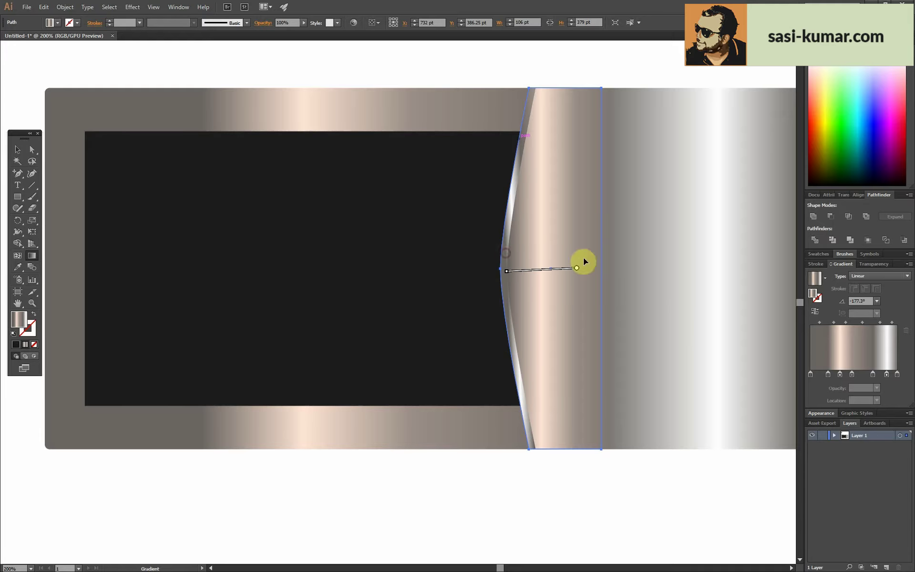
left_click_drag(647, 258, 519, 257)
left_click_drag(691, 258, 297, 257)
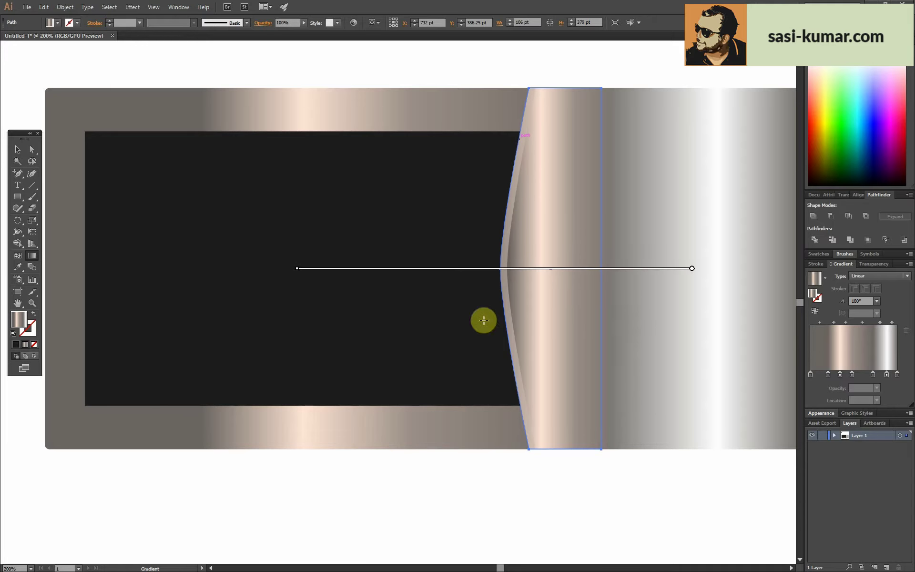
mouse_move(705, 329)
left_mouse_down()
mouse_move(205, 337)
mouse_move(656, 371)
left_mouse_up()
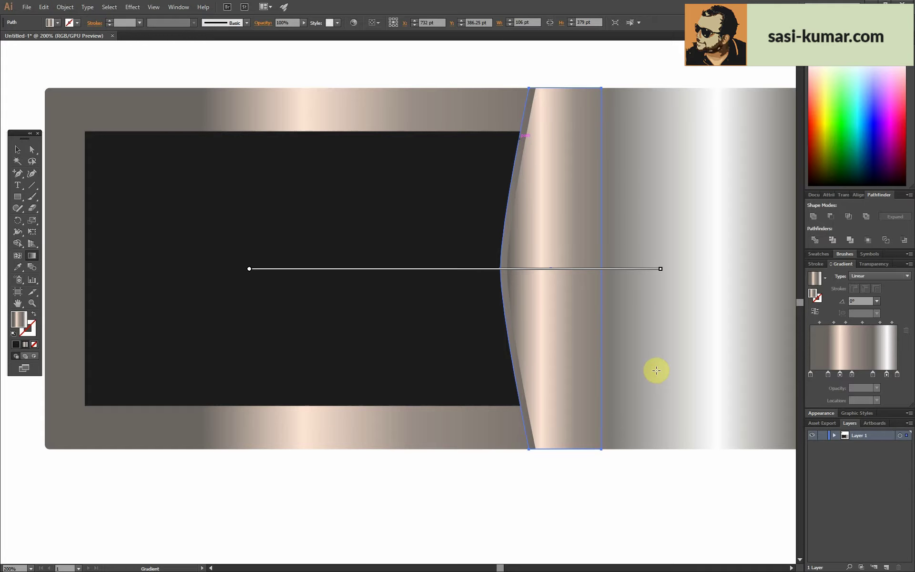
- Adjust the two curved pieces' stacking in isolation mode, then zoom out to the whole oven
left_click(17, 149)
left_click(501, 289)
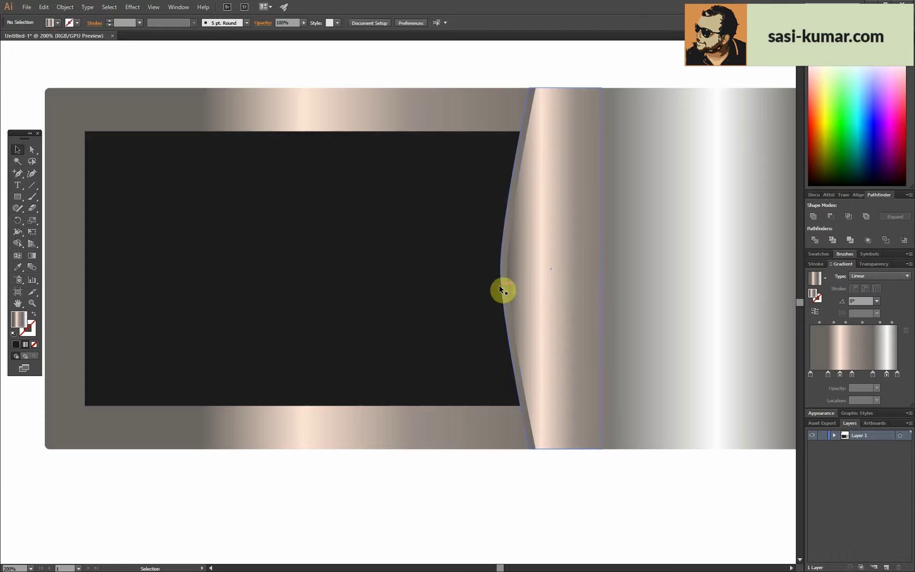
double_click(500, 289)
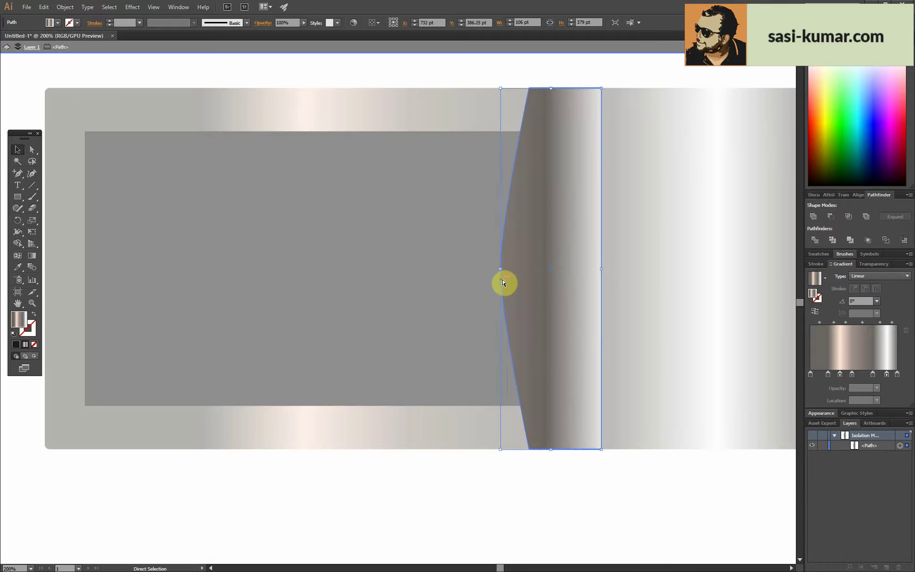
left_click(549, 129, "shift")
double_click(602, 69)
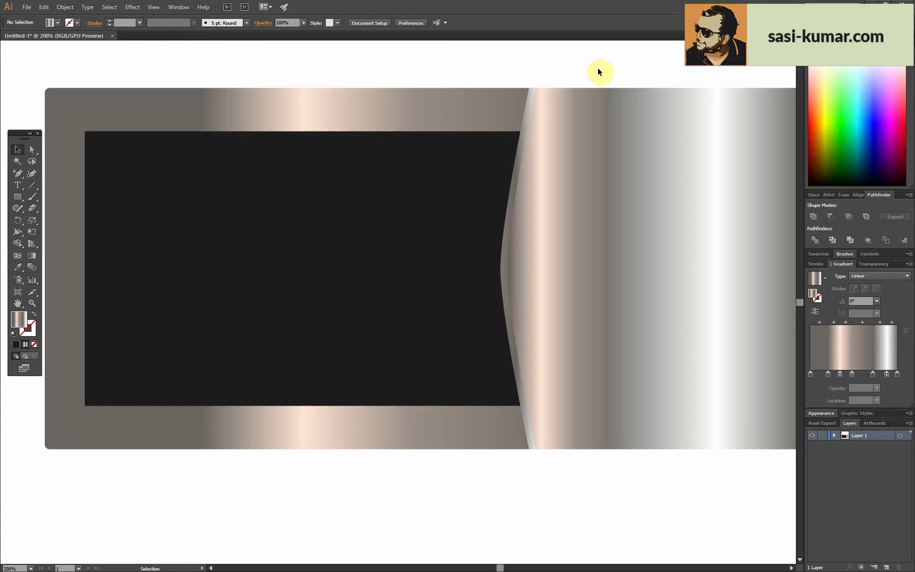
key("ctrl+minus")
- Isolate the dark screen rectangle and zoom in on its top-left corner
left_click(507, 238)
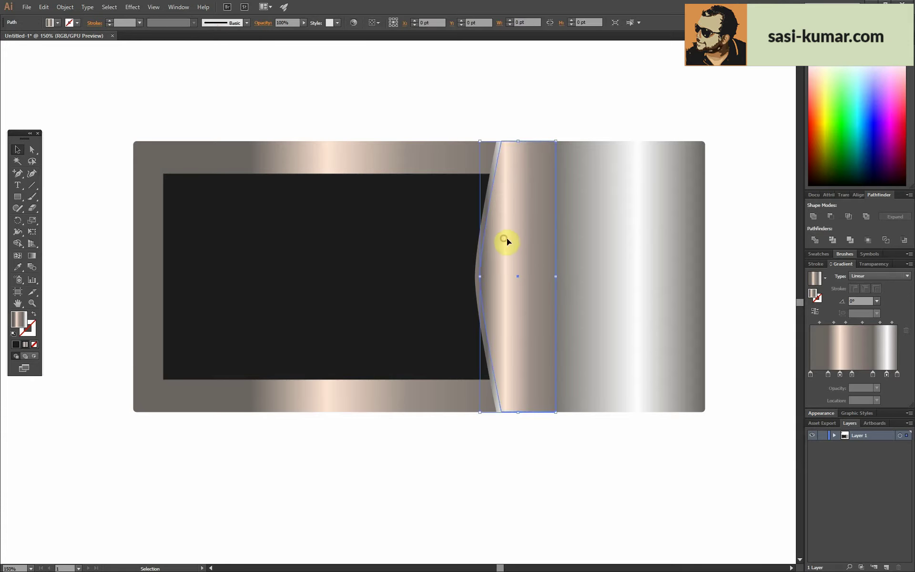
left_click(544, 101)
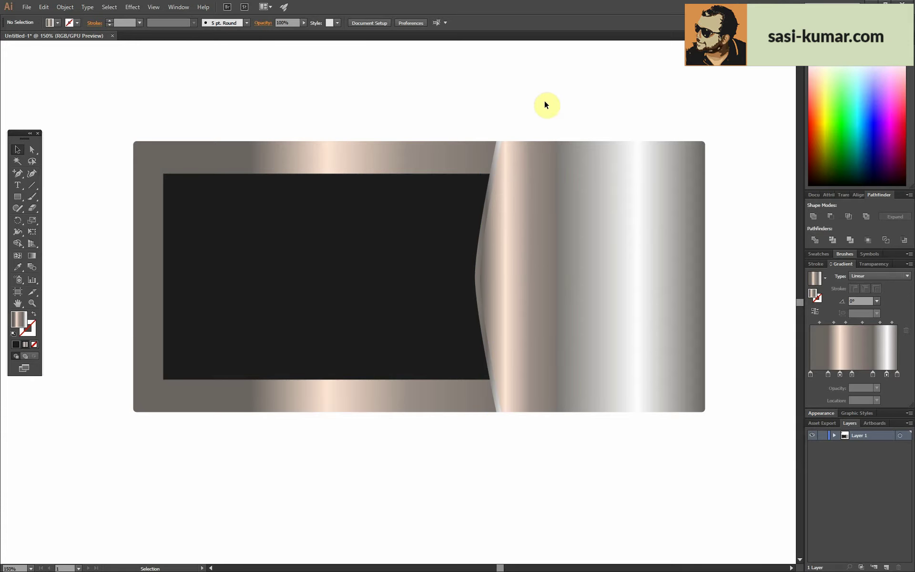
double_click(258, 224)
key("ctrl+minus")
key("ctrl+plus")
key("ctrl+plus")
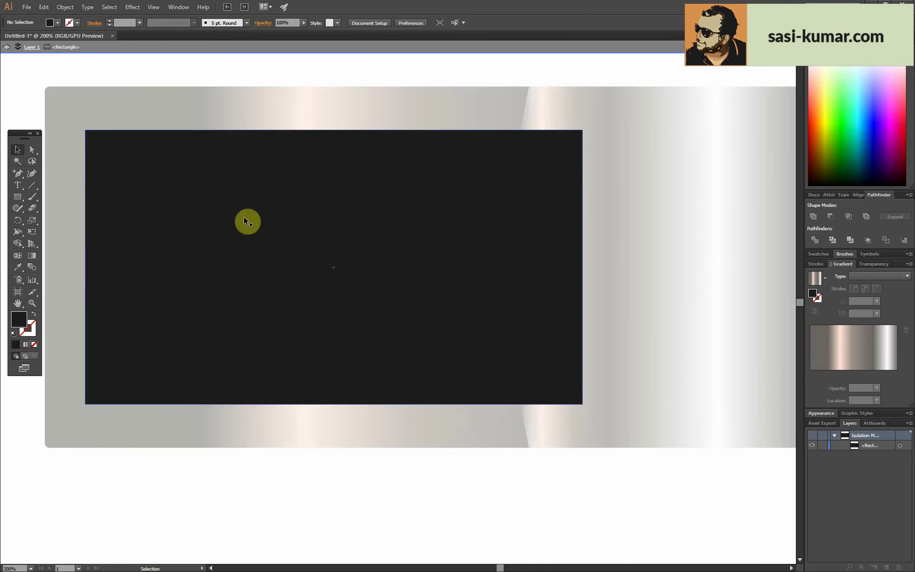
left_click_drag(245, 218, 289, 293)
key("ctrl+plus")
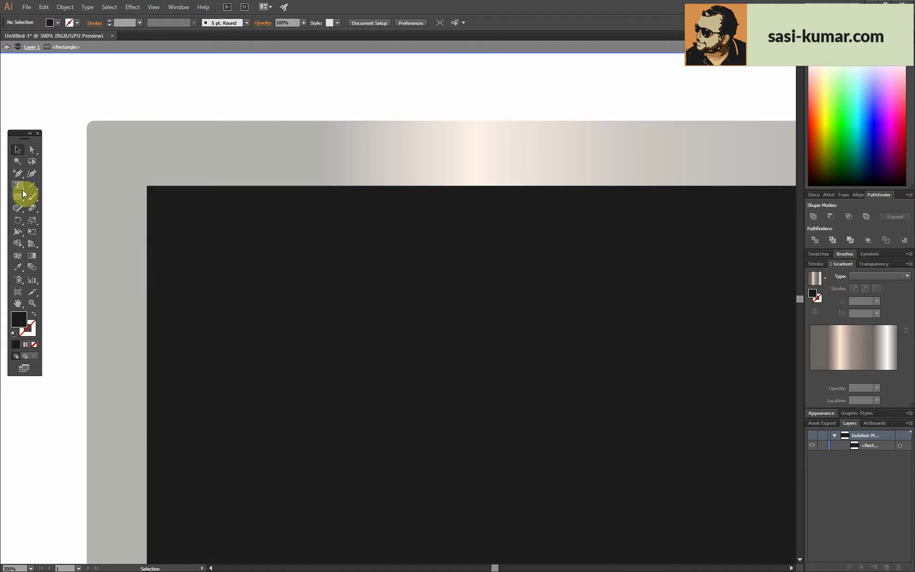
- Draw a 9 pt circle at the screen's top-left and fill it light grey
left_click(20, 195)
left_click(61, 220)
left_click_drag(171, 194, 186, 208)
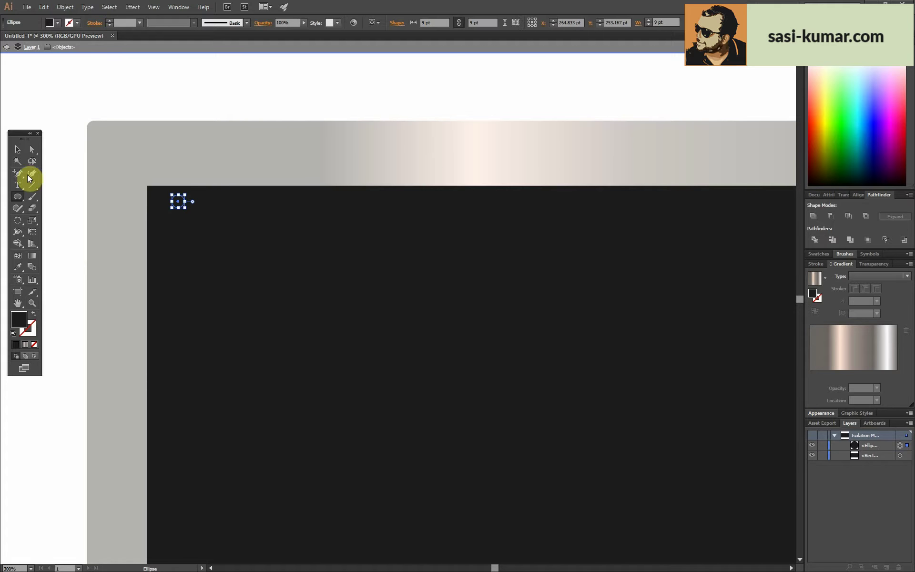
left_click(19, 149)
key("i")
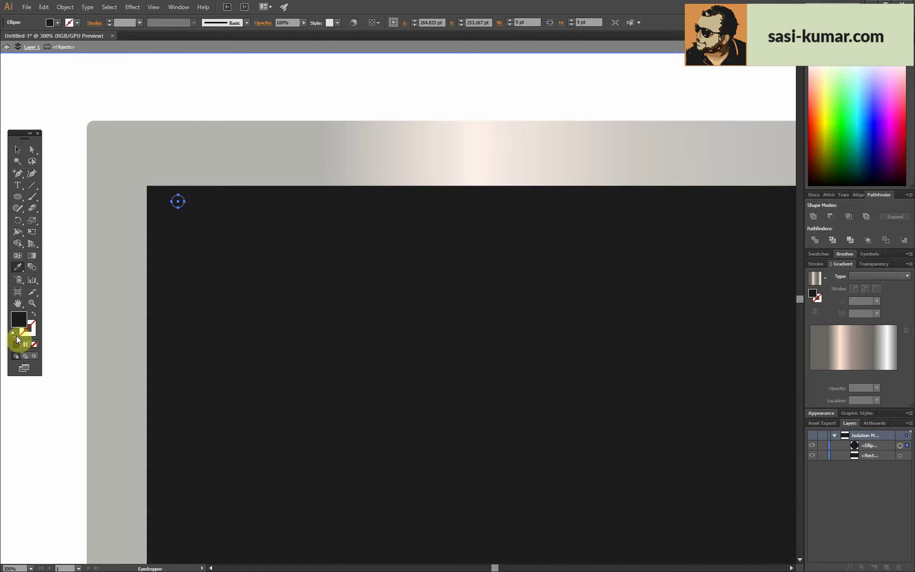
double_click(19, 319)
left_click(366, 165)
left_click(578, 146)
left_click(18, 149)
left_click(180, 202)
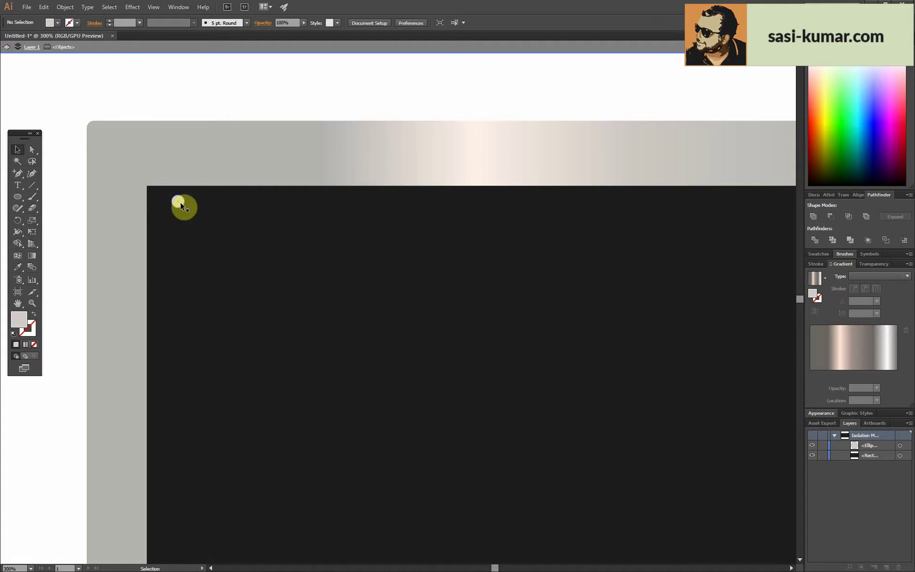
left_click(180, 203)
- Copy the circle across to the screen's top-right and start blending from the left circle
key("ctrl+minus")
key("ctrl+minus")
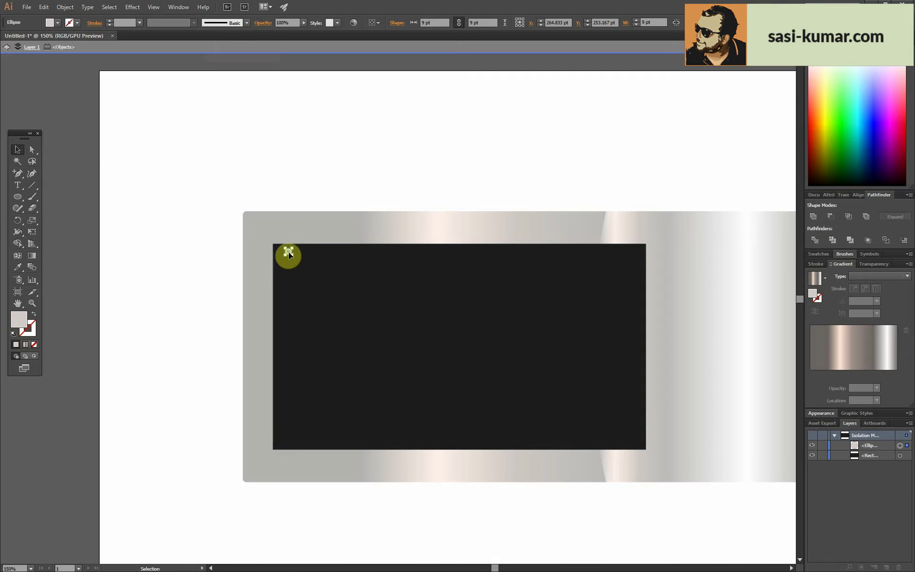
left_click_drag(288, 253, 620, 255)
left_click(288, 252, "shift")
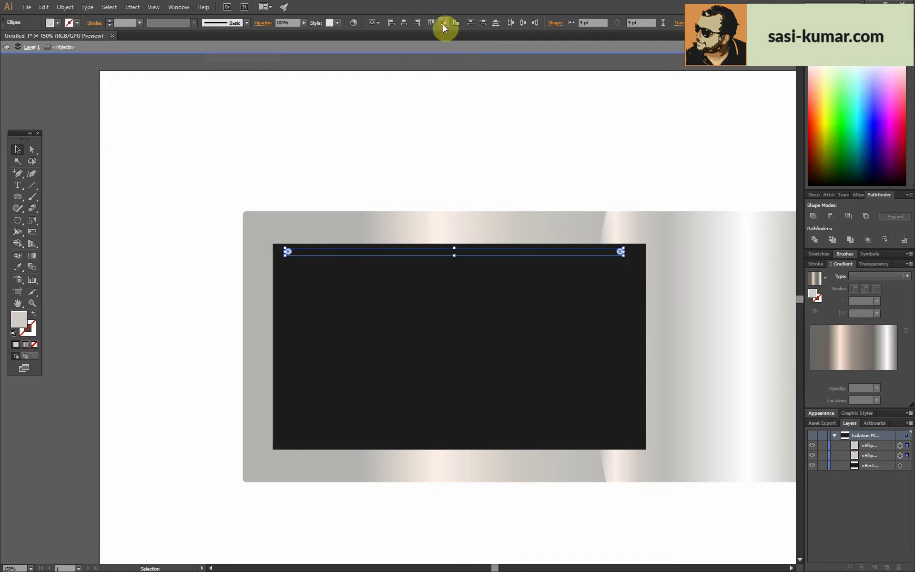
left_click(32, 266)
left_click(288, 252)
- Finish the blend between the two circles and set its spacing to 42 specified steps
left_click(621, 252)
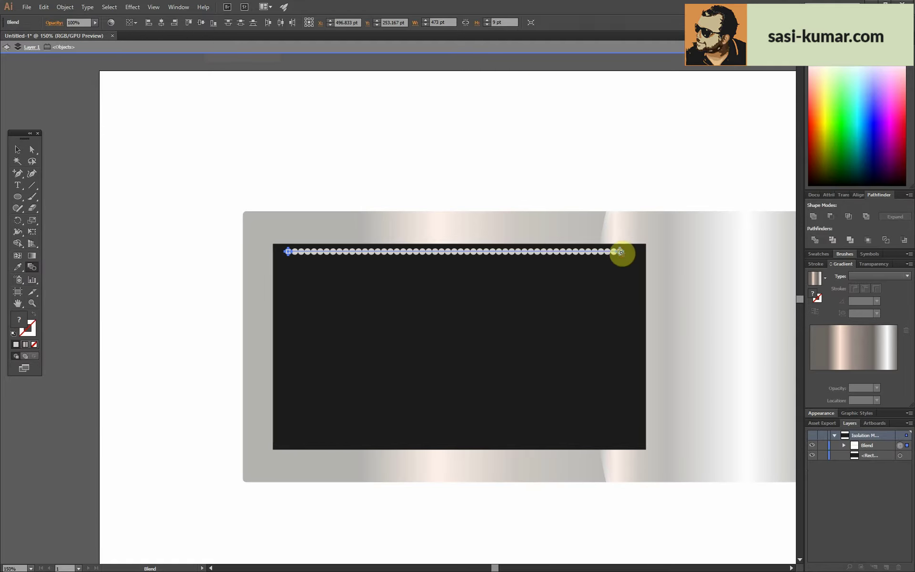
double_click(34, 268)
left_click(563, 165)
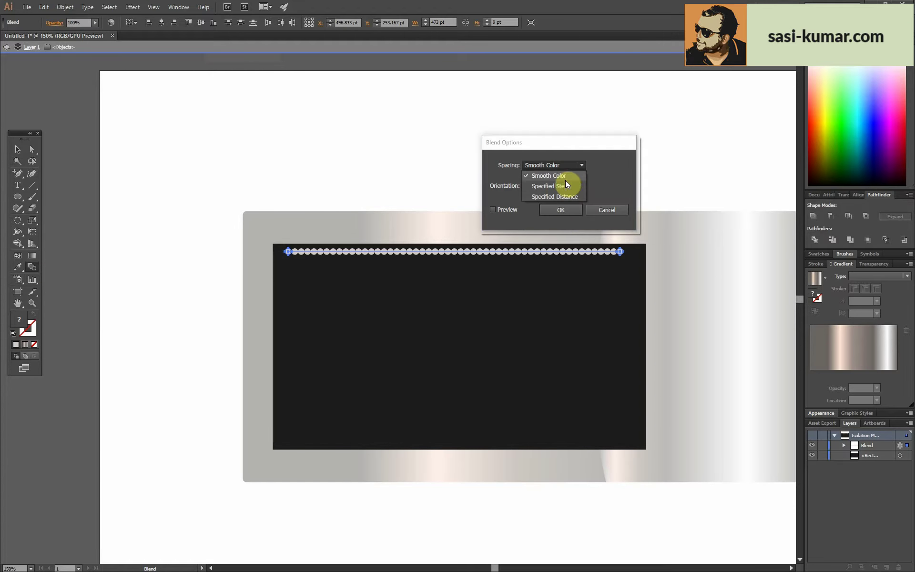
left_click(569, 186)
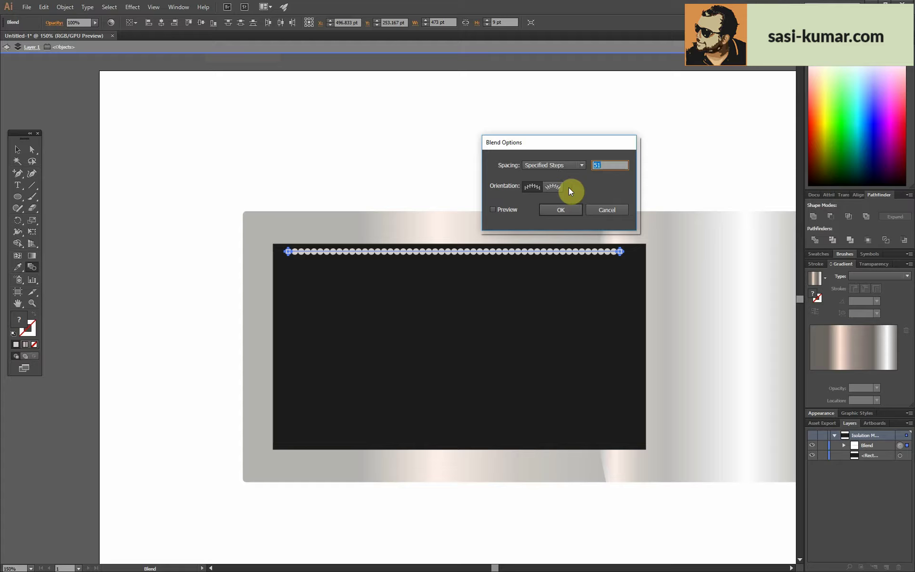
left_click(517, 210)
double_click(608, 165)
type("42")
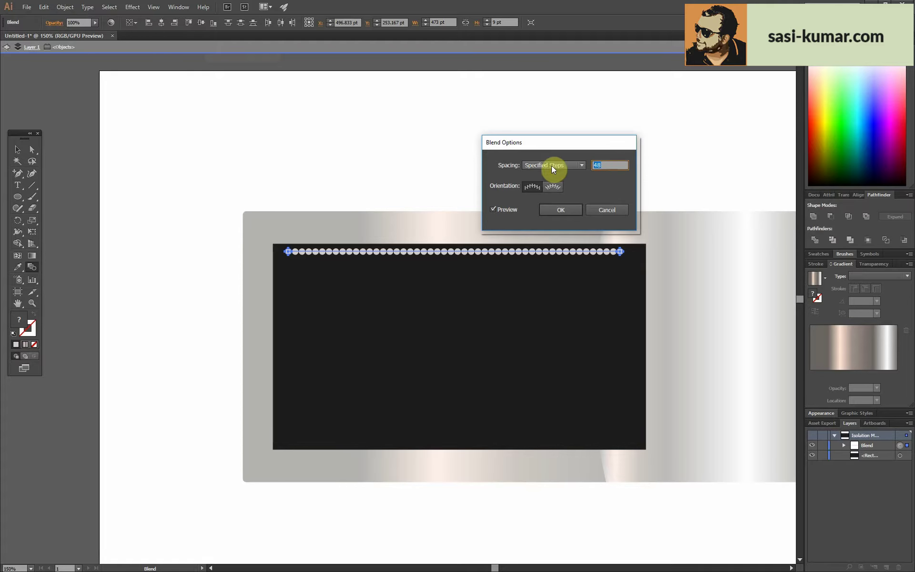
left_click(562, 210)
left_click(19, 151)
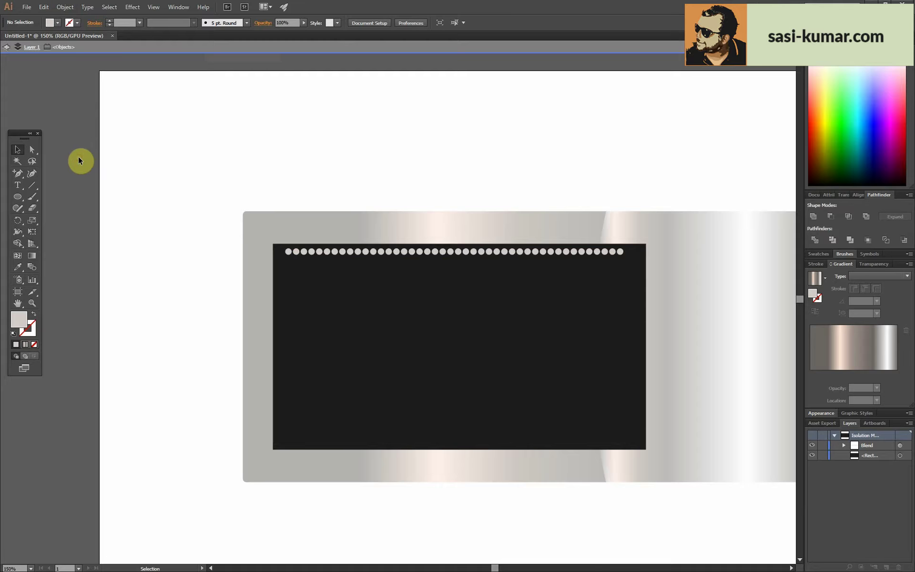
- Duplicate the dot row just below the first, shift it left to stagger it, and adjust its blend spacing
scroll(75, 156, "up", 3)
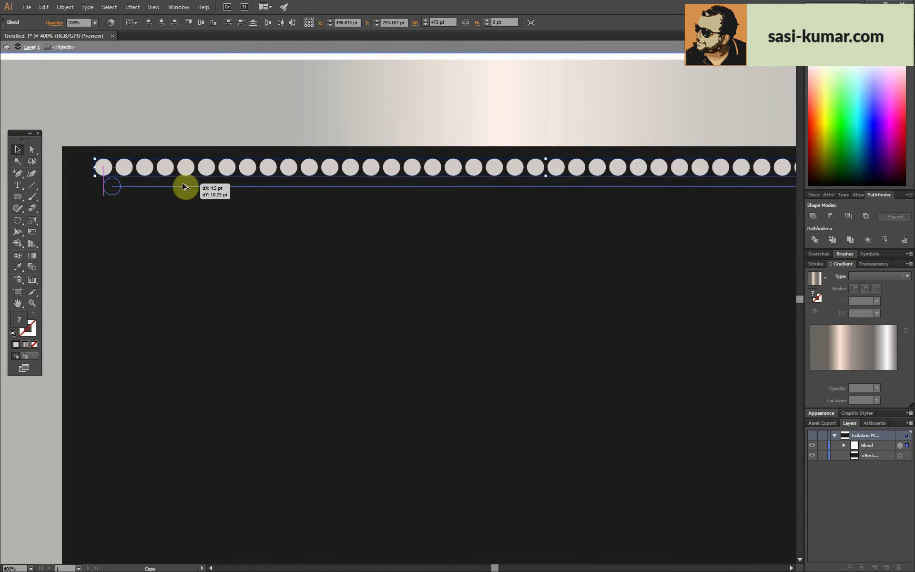
left_click_drag(173, 172, 181, 191)
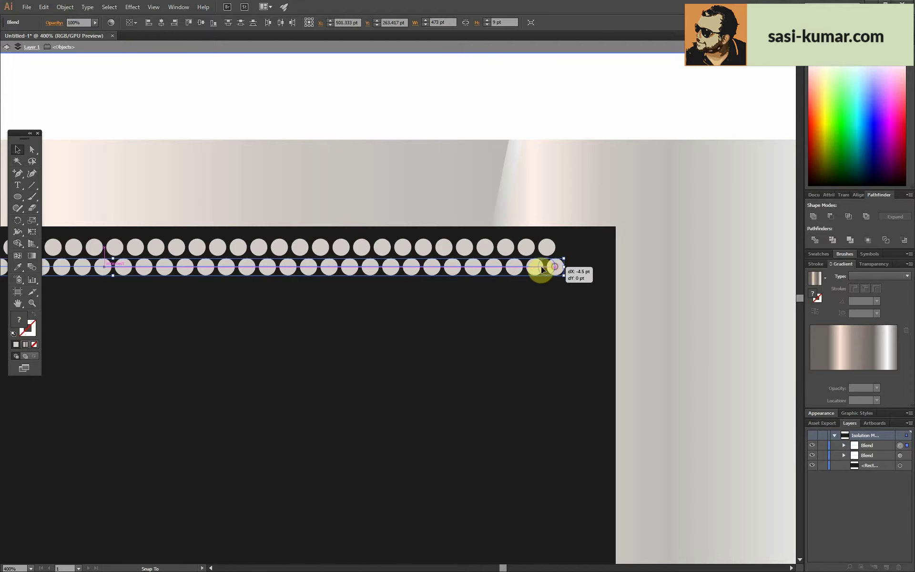
left_click_drag(542, 266, 534, 266)
double_click(448, 266)
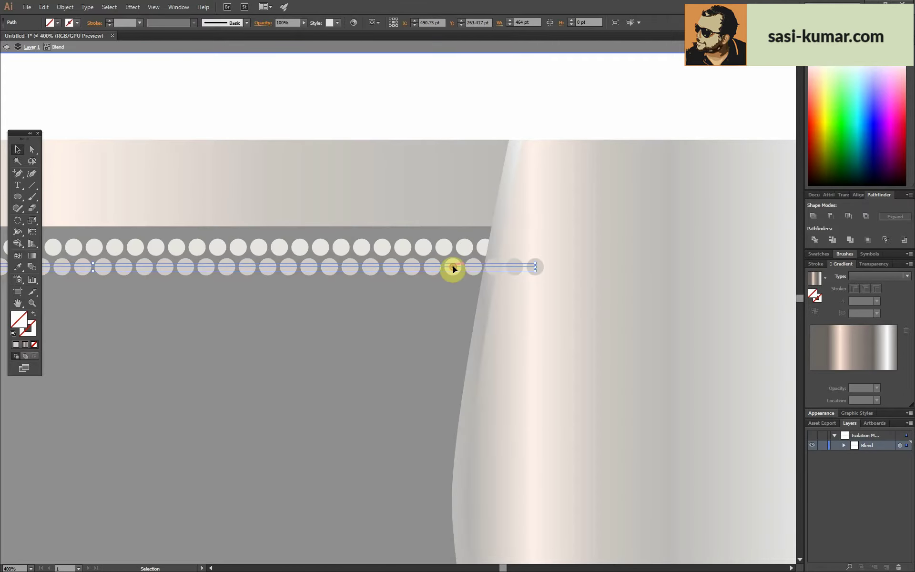
double_click(35, 271)
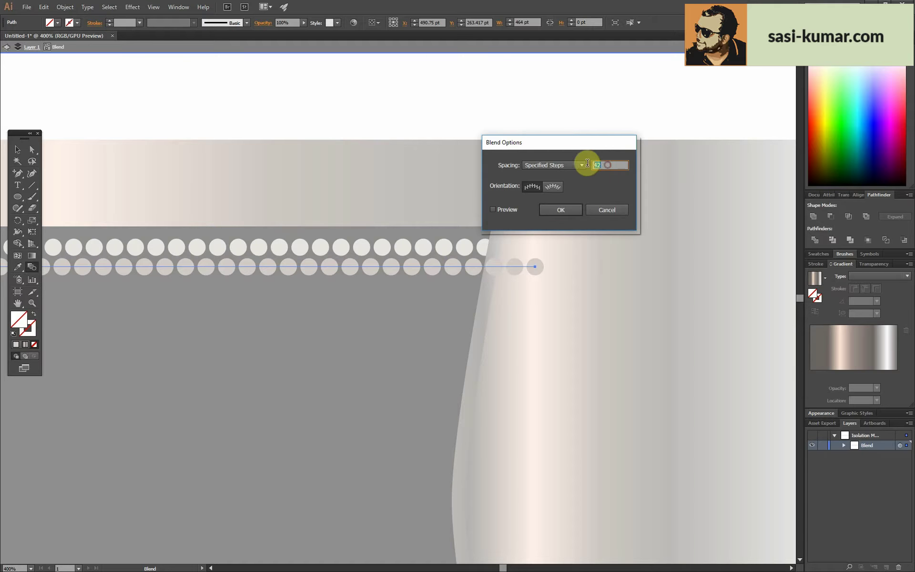
type("4")
key("Return")
double_click(256, 115)
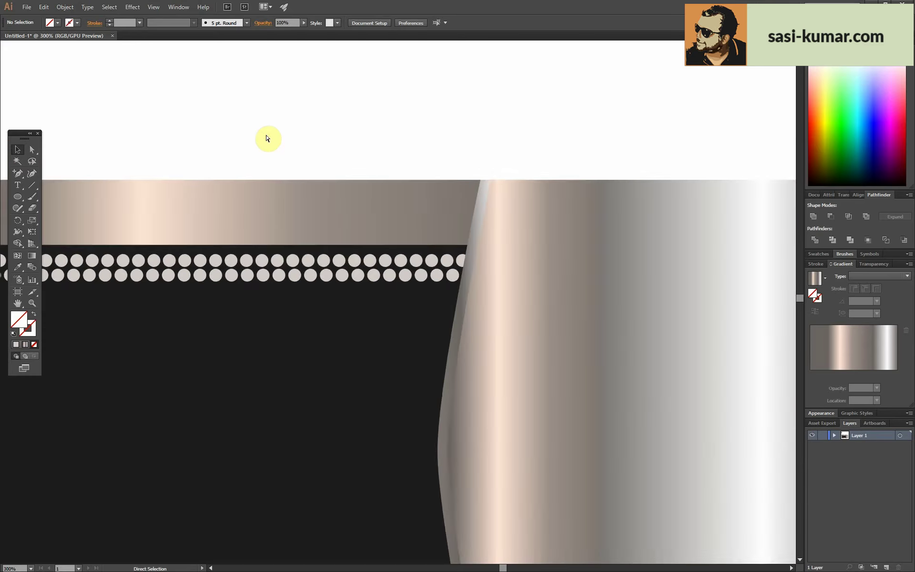
key("ctrl+minus")
- Move the lower row's left endpoint right to X 269.333 pt, then select both dot rows
double_click(345, 269)
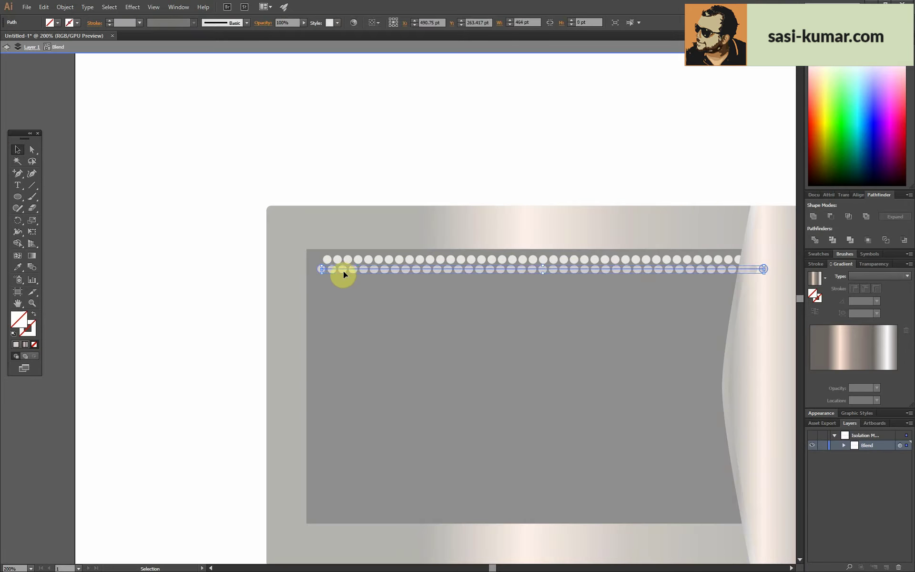
double_click(413, 186)
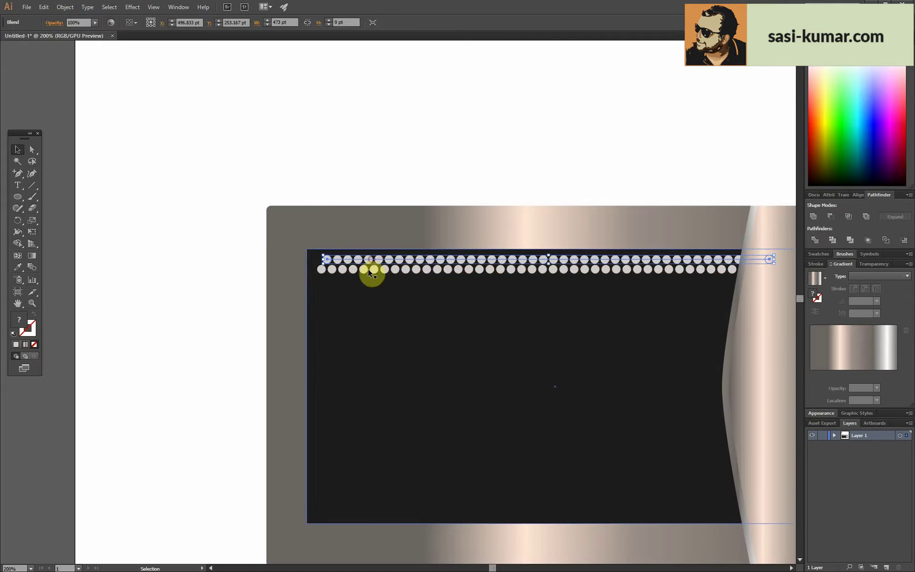
double_click(368, 269)
left_click_drag(612, 375, 495, 379)
left_click(508, 140)
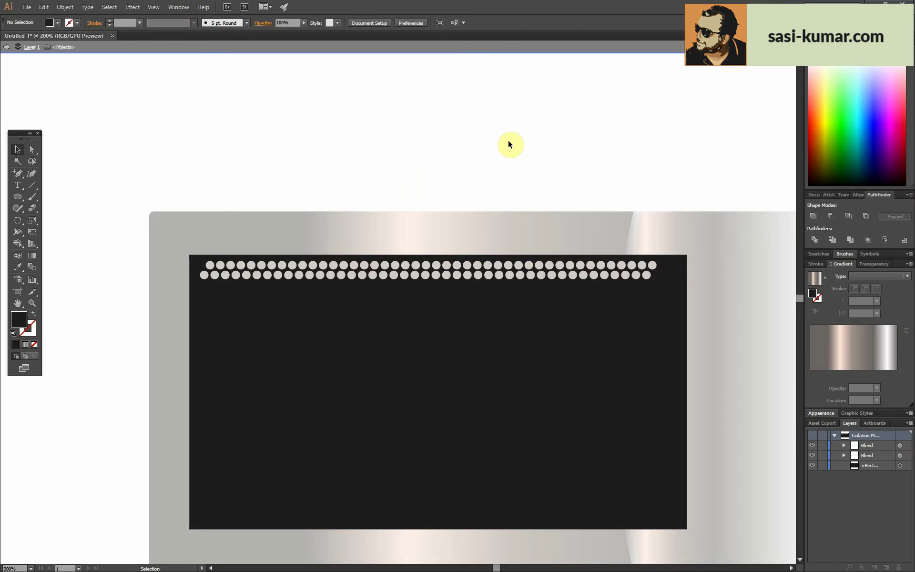
key("ctrl+plus")
key("a")
left_click(108, 263)
left_click_drag(109, 262, 123, 262)
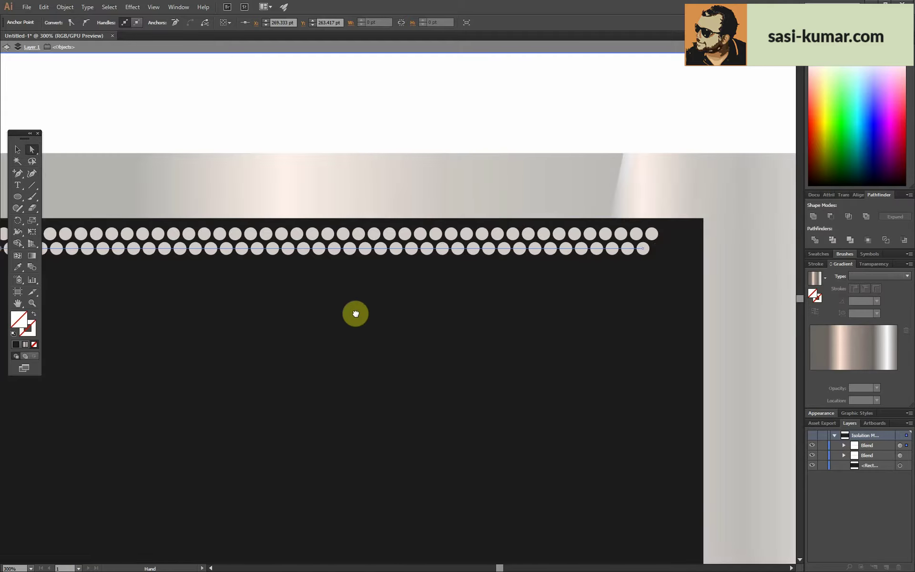
left_click(20, 149)
double_click(281, 306)
left_click(263, 275)
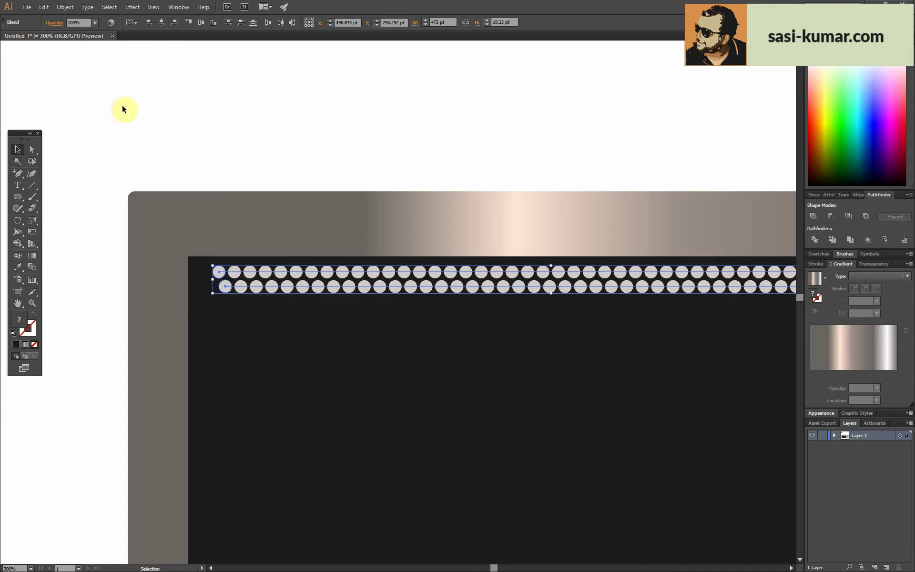
- Expand the two dot-row blends into circles
left_click(65, 7)
left_click(103, 108)
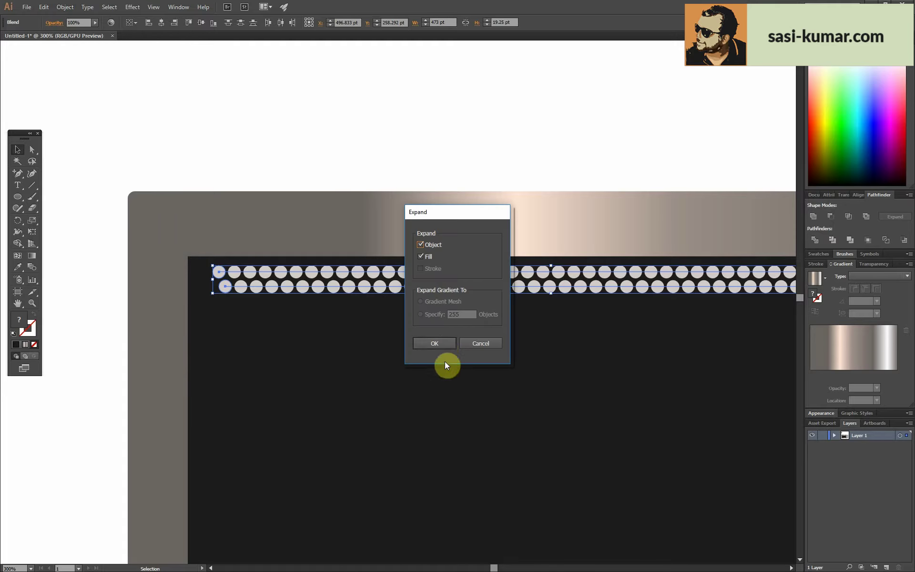
left_click(442, 344)
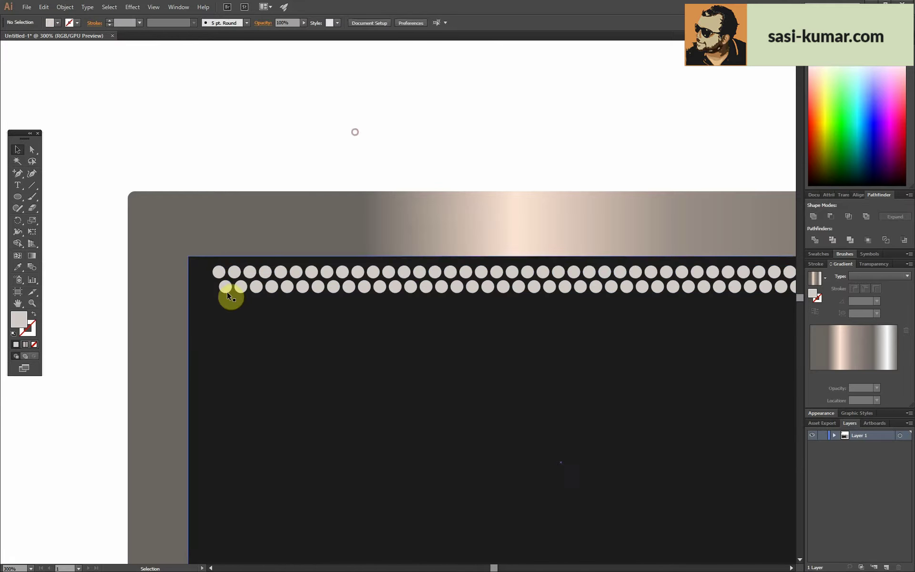
left_click(65, 7)
left_click(79, 56)
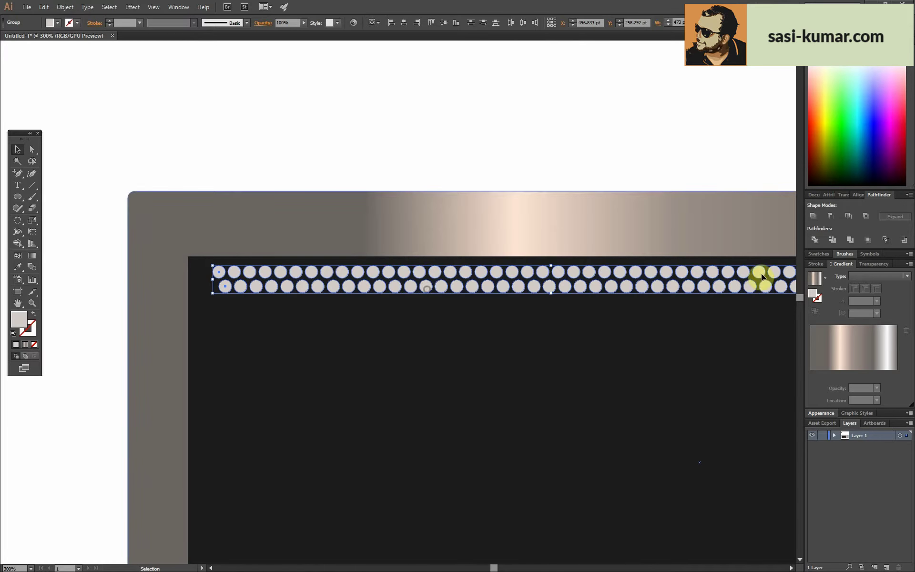
- Copy the circle rows down, left-align both groups, then delete the bottom copy
left_click(411, 144)
key("ctrl+minus")
scroll(324, 199, "down", 2)
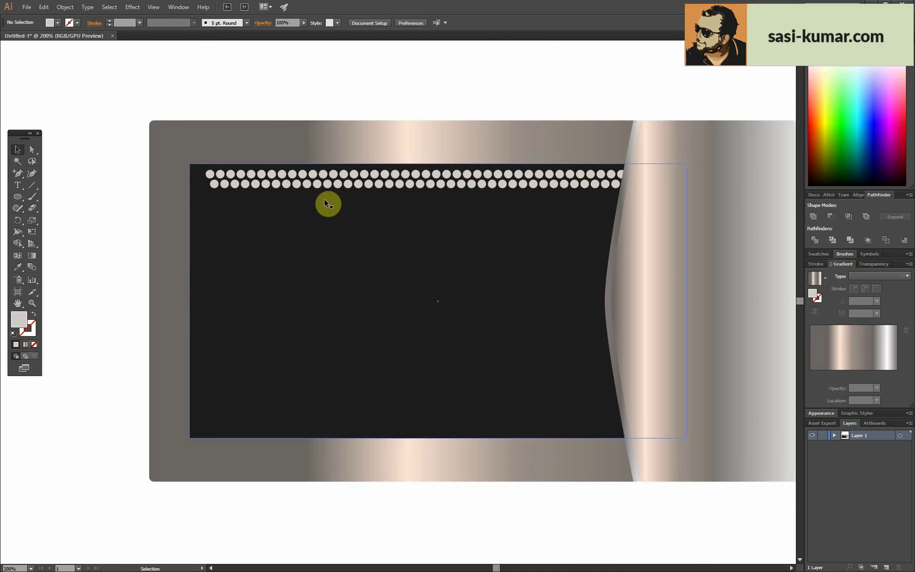
double_click(332, 185)
double_click(265, 300)
double_click(292, 61)
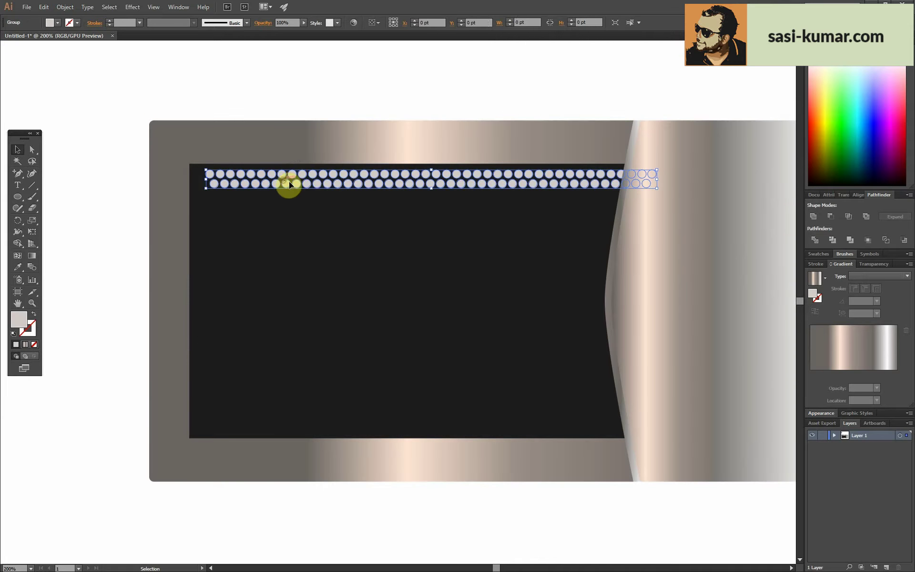
mouse_move(289, 181)
left_mouse_down()
mouse_move(291, 432)
mouse_move(292, 411)
left_mouse_up()
left_click(306, 188, "shift")
left_click(391, 24)
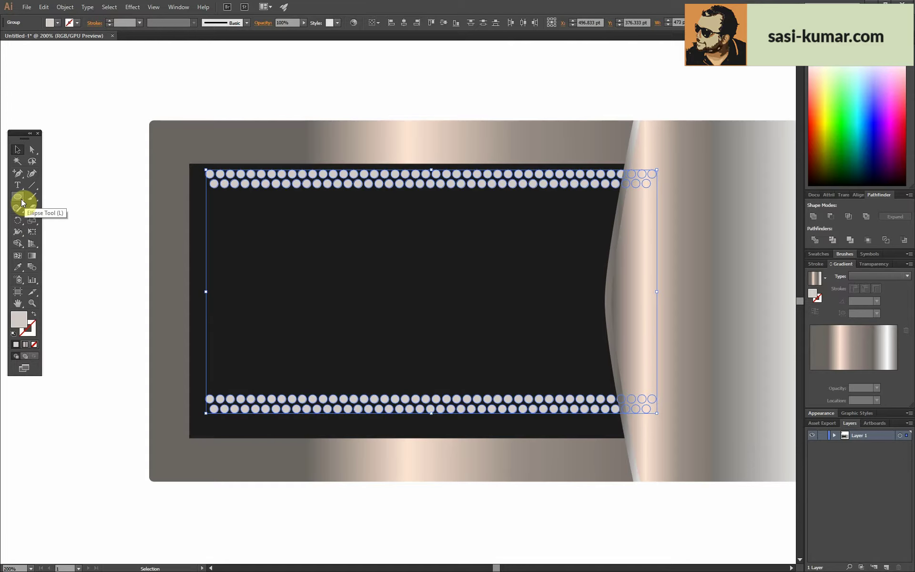
left_click(258, 87)
left_click(256, 405)
key("Delete")
- Shrink the circle rows to 221 pt by 9 pt and move them down into the panel
left_click(307, 184)
left_click_drag(657, 188, 603, 185)
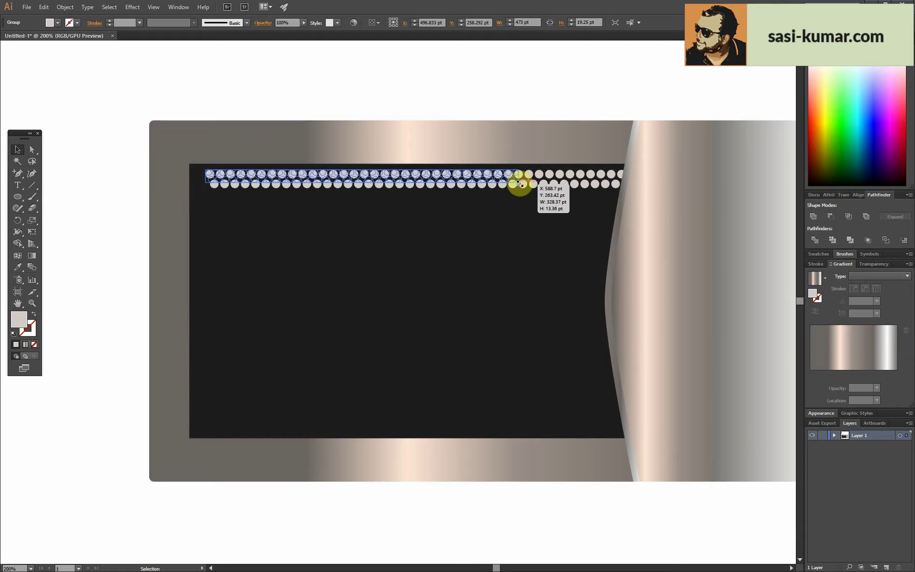
left_click_drag(603, 184, 417, 178)
left_click_drag(346, 174, 378, 238)
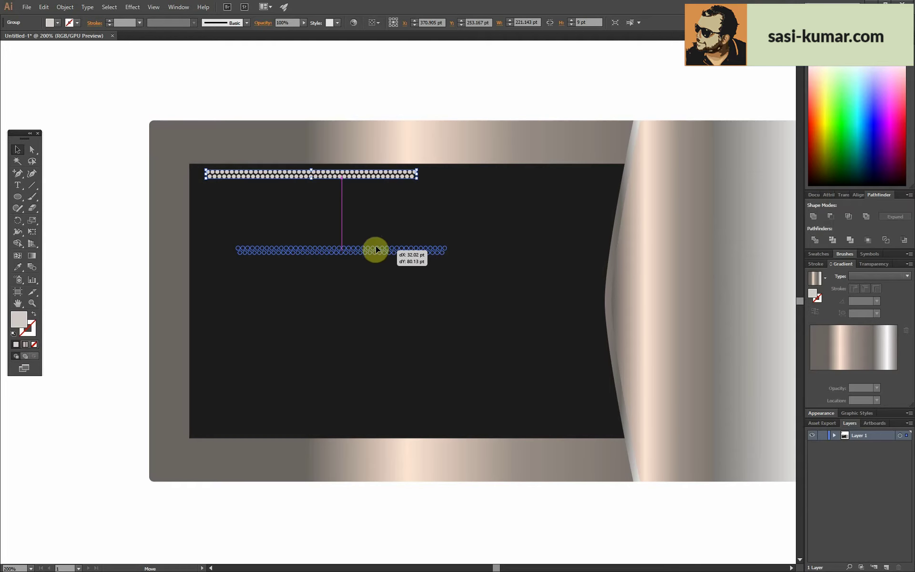
left_click(474, 89)
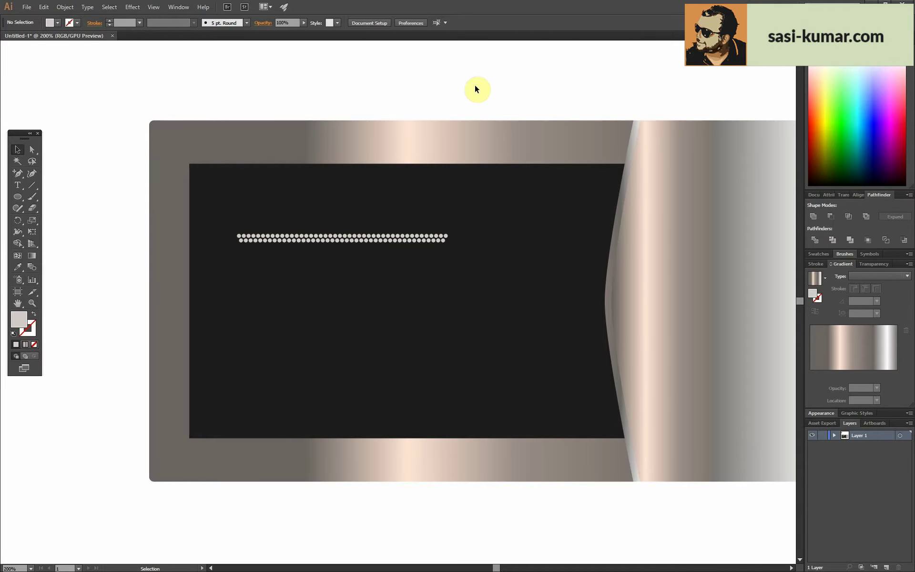
key("ctrl+minus")
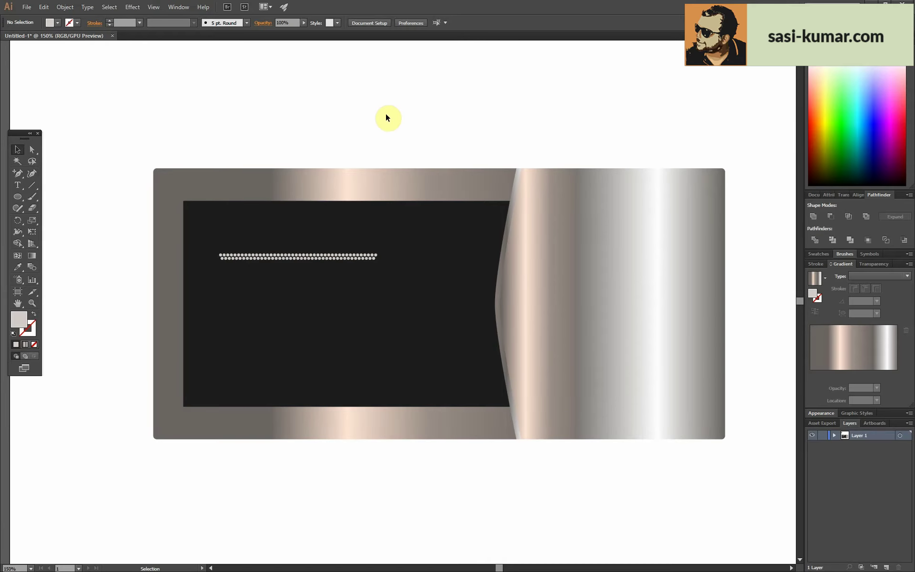
key("ctrl+plus")
key("ctrl+plus")
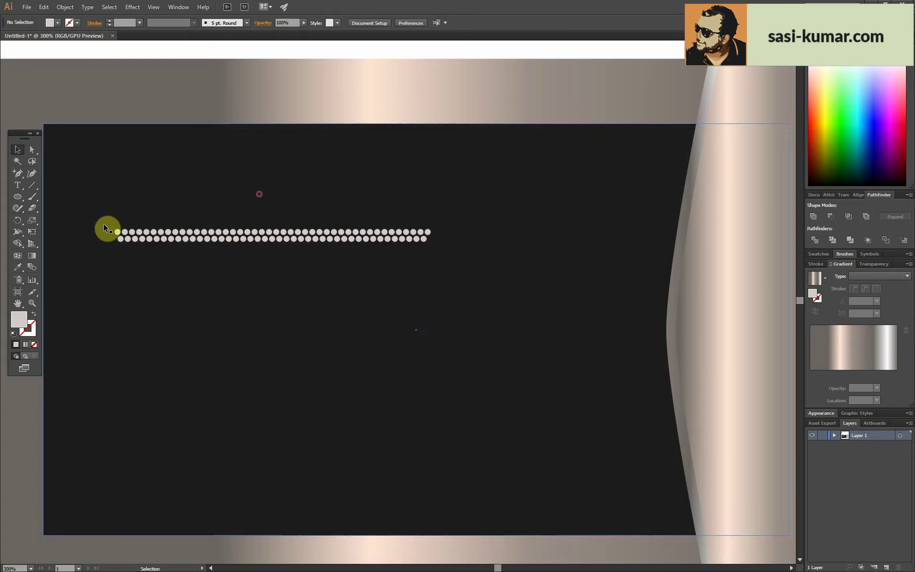
- Extend the dot rows with a copy to the right, then copy them down to the panel bottom
left_click_drag(114, 231, 432, 232)
left_click(478, 308)
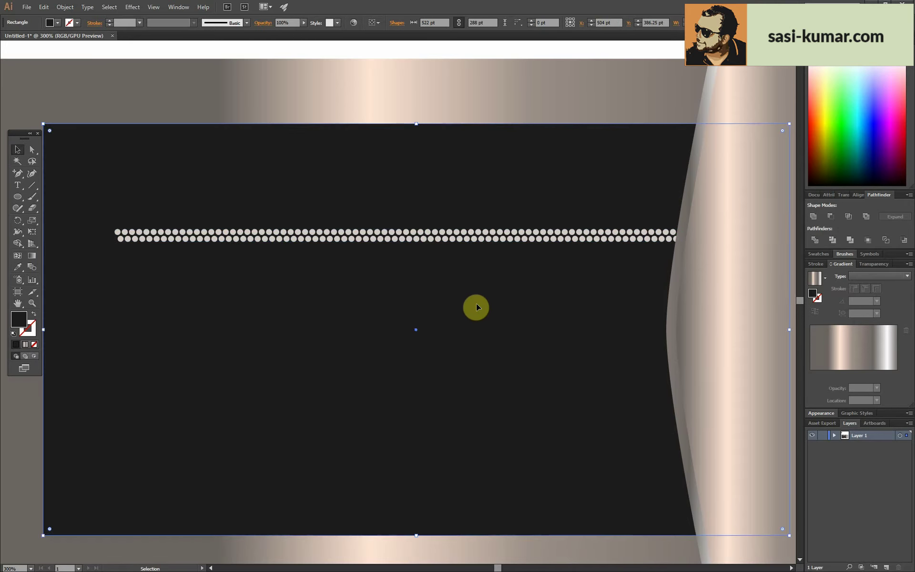
key("ctrl+plus")
left_click(480, 265)
key("ctrl+minus")
key("ctrl+minus")
key("ctrl+minus")
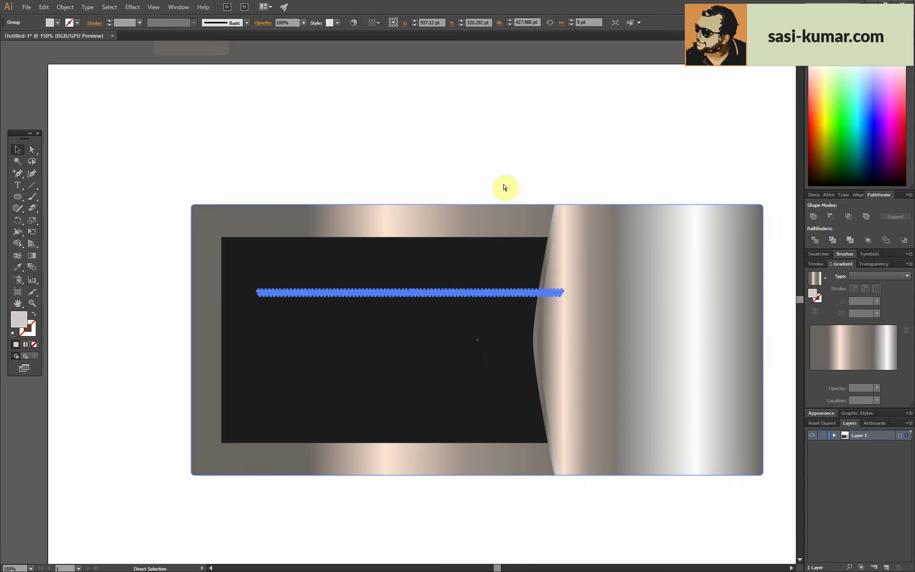
left_click_drag(454, 297, 455, 422)
key("ctrl+plus")
key("ctrl+plus")
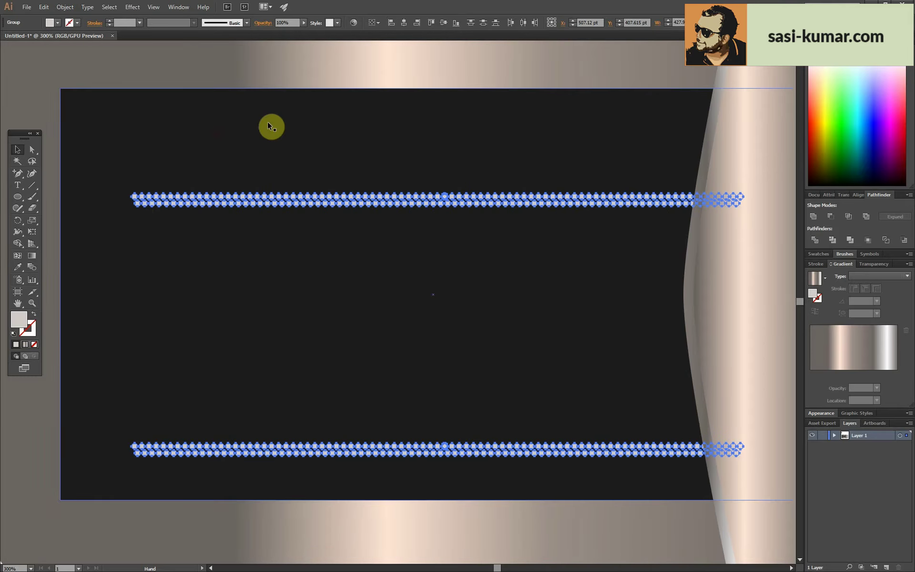
left_click(32, 267)
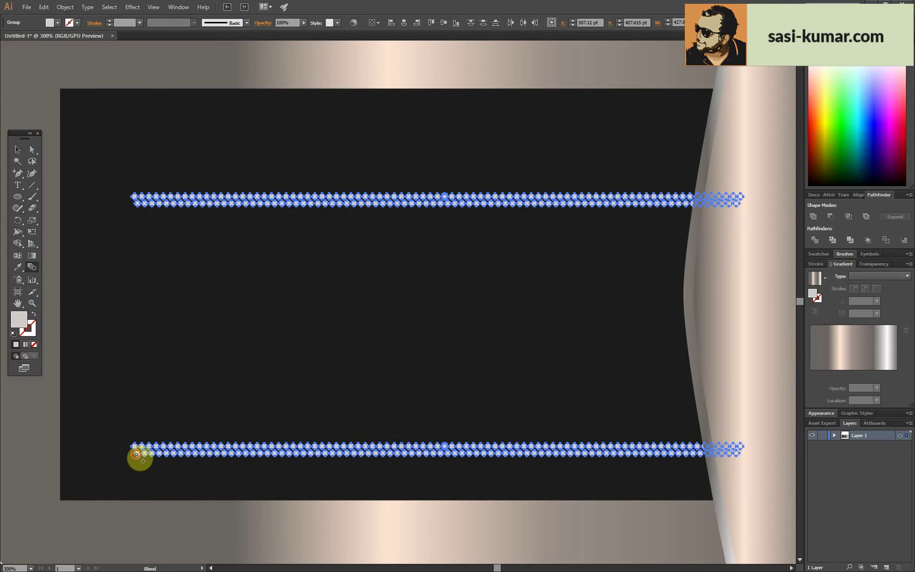
- Blend between the top and bottom dot rows into a dot grid, expand it, and cut it
left_click(137, 454)
left_click(20, 150)
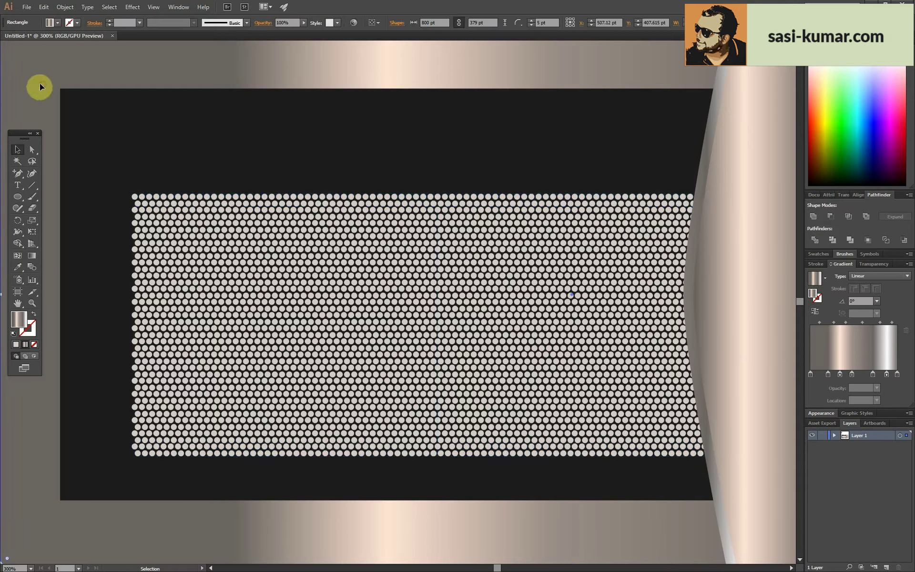
left_click(73, 8)
left_click(120, 120)
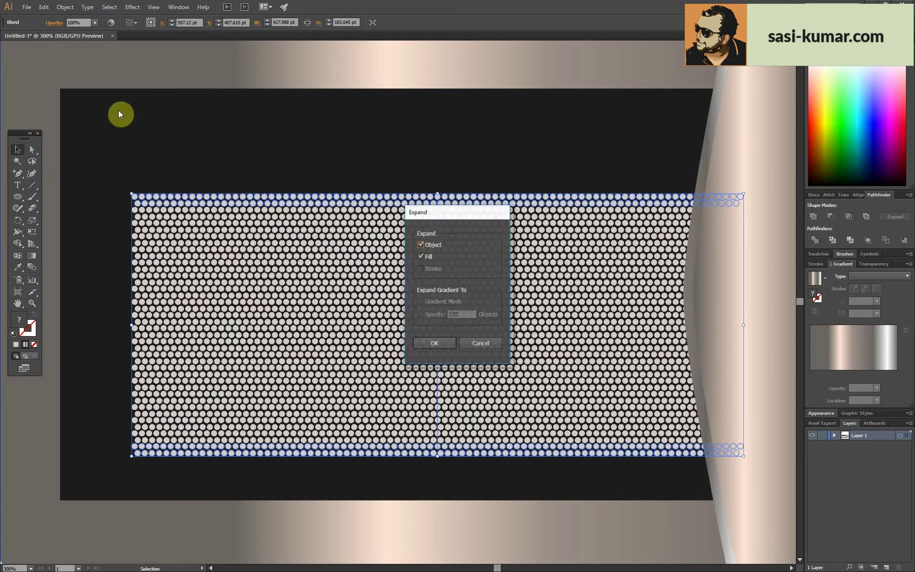
left_click(443, 349)
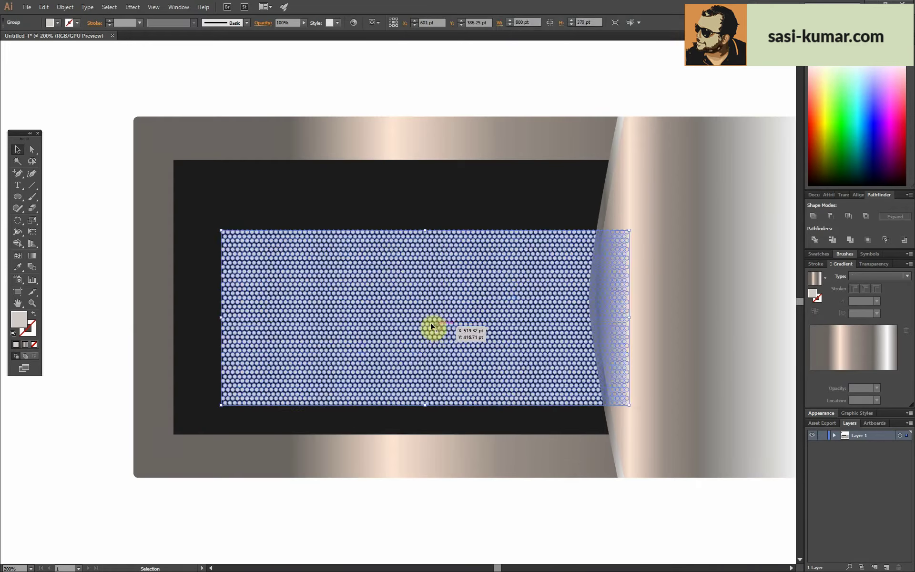
key("Delete")
- Paste the dot grid inside the dark rectangle, centre it vertically, then delete it
double_click(417, 324)
key("ctrl+f")
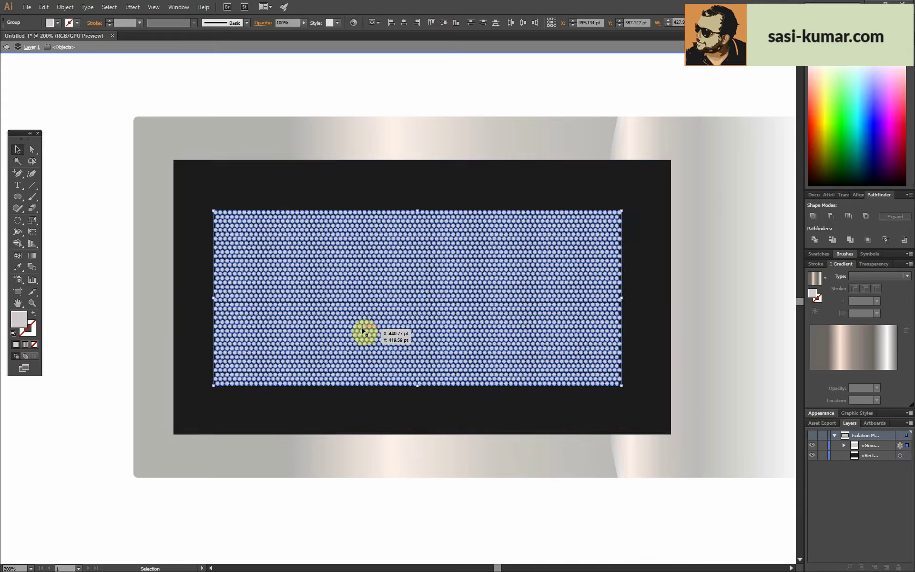
key("ctrl+a")
left_click(441, 22)
left_click(352, 308)
left_click(98, 181)
left_click(418, 263)
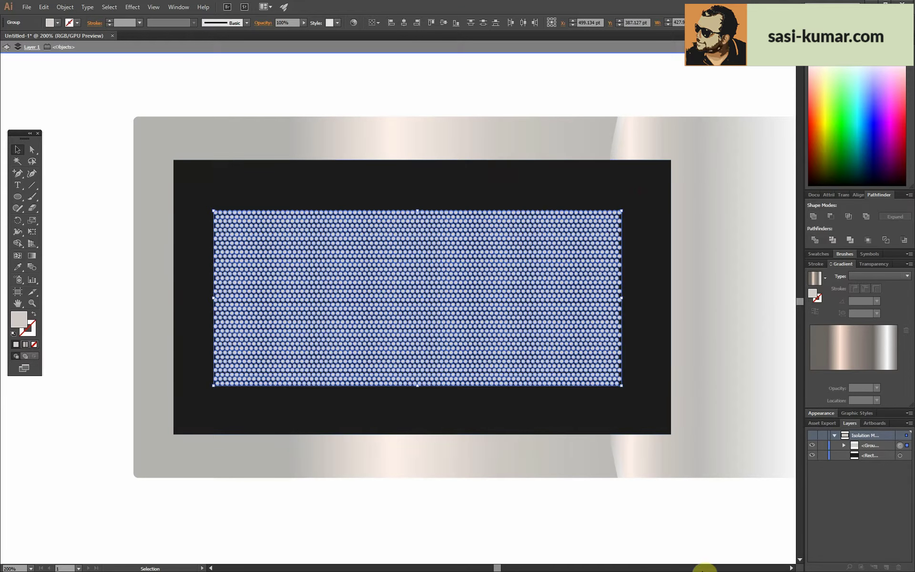
key("Delete")
left_click(262, 416)
double_click(338, 317)
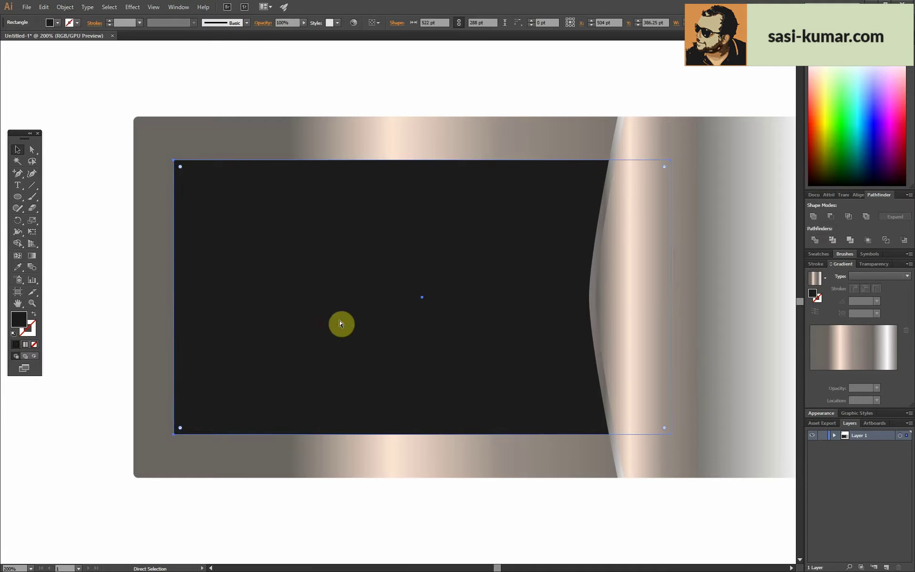
- Restore the deleted dot grid and nudge it slightly to the right
key("ctrl+z")
key("ctrl+a")
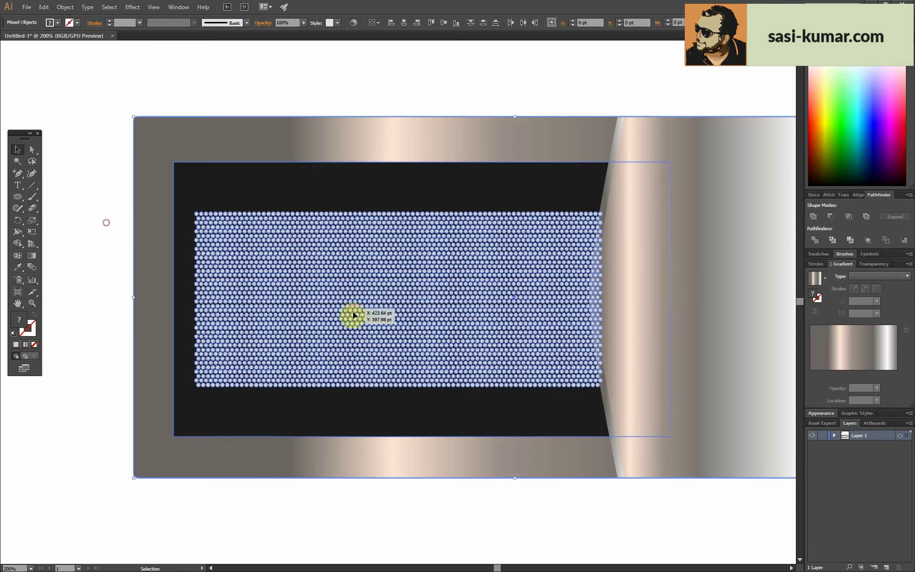
left_click(440, 60)
left_click(261, 296)
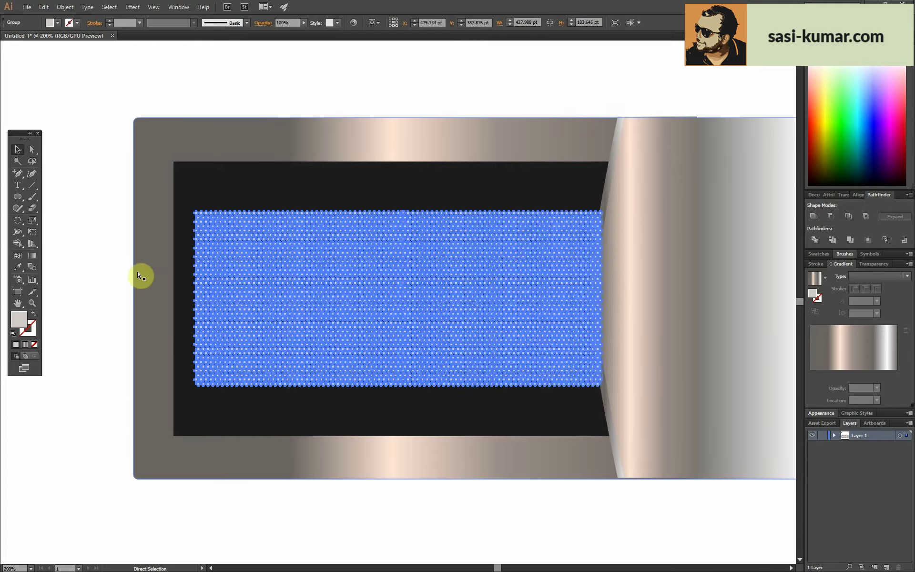
key("ctrl+k")
left_click(559, 407)
key("Right")
key("Right")
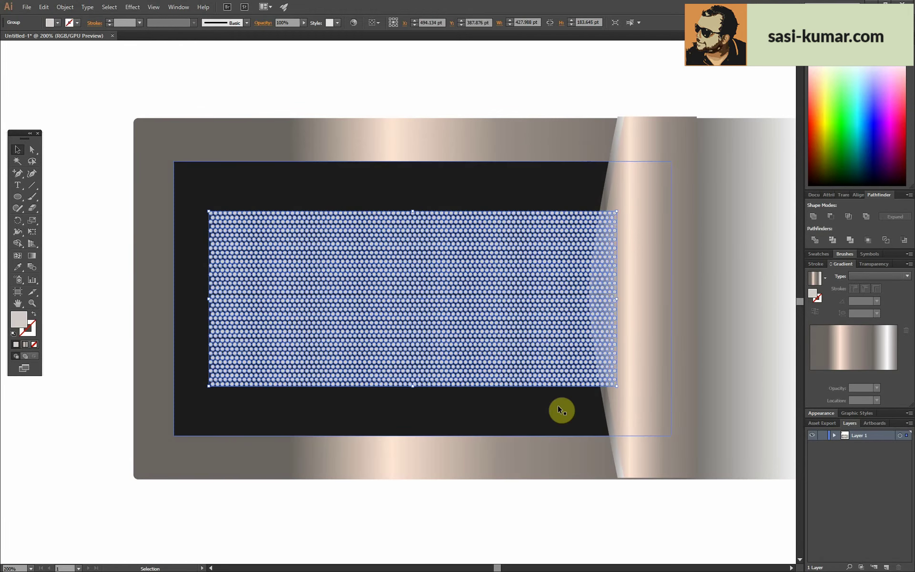
left_click(93, 313)
key("ctrl+1")
- Shrink the dot grid slightly and bring the curved middle gradient piece to the front
left_click(431, 333)
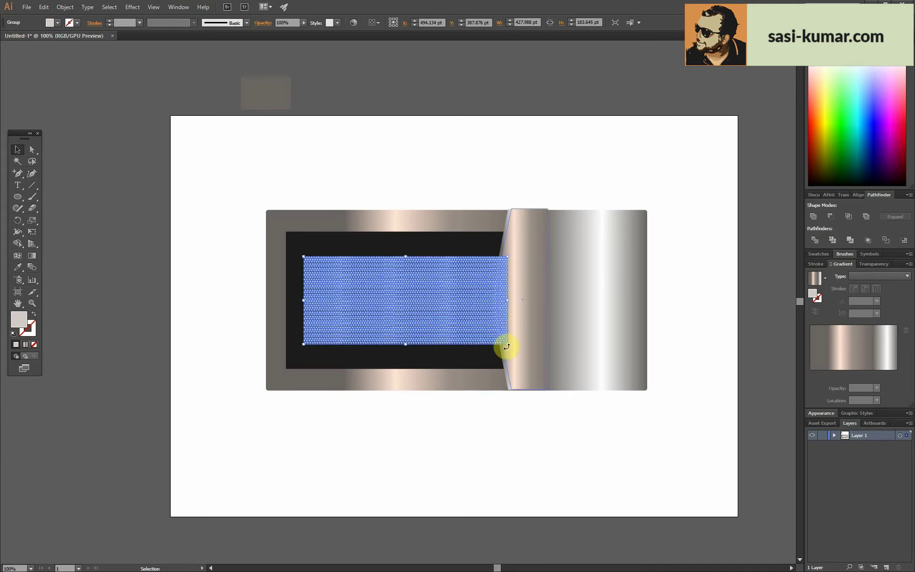
left_click_drag(506, 347, 500, 344)
left_click(496, 455)
left_click(426, 311)
left_click(499, 248)
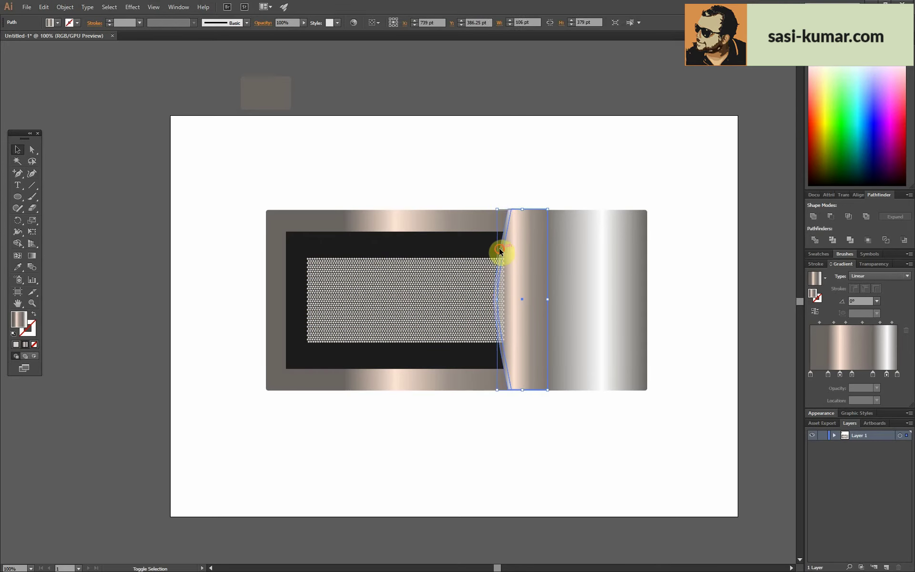
right_click(520, 248)
left_click(643, 329)
left_click(694, 243)
key("ctrl+plus")
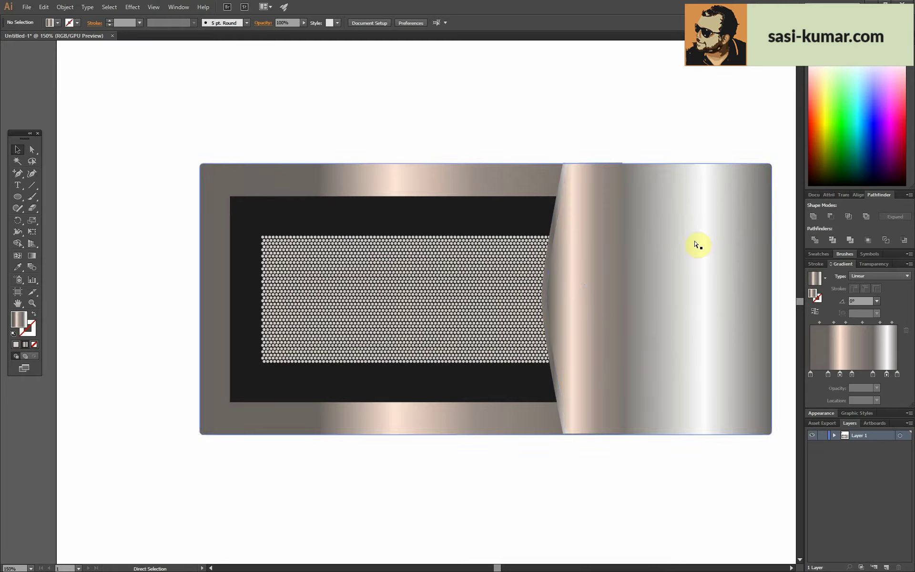
- Fill the dot grid with a gradient running horizontally across it
key("v")
left_click(472, 308)
left_click(26, 345)
left_click(168, 165)
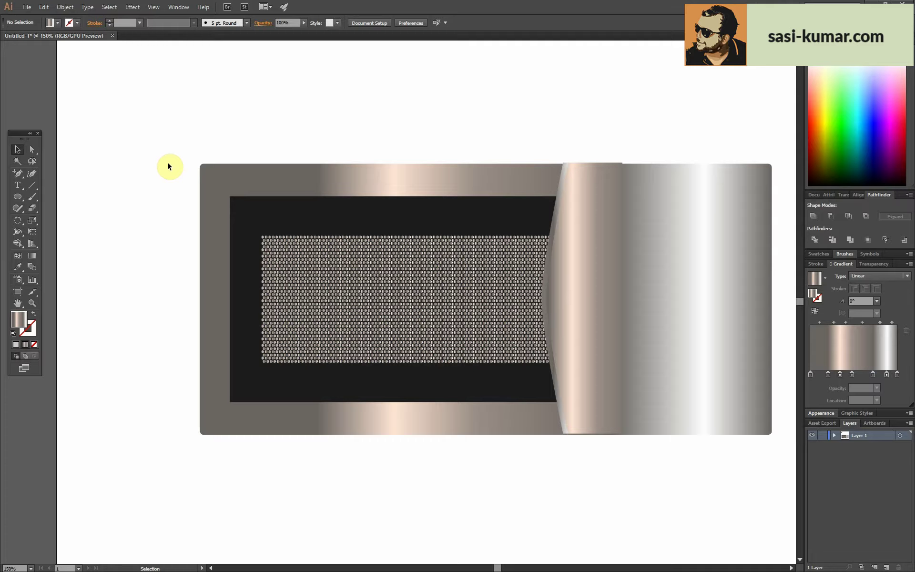
key("ctrl+1")
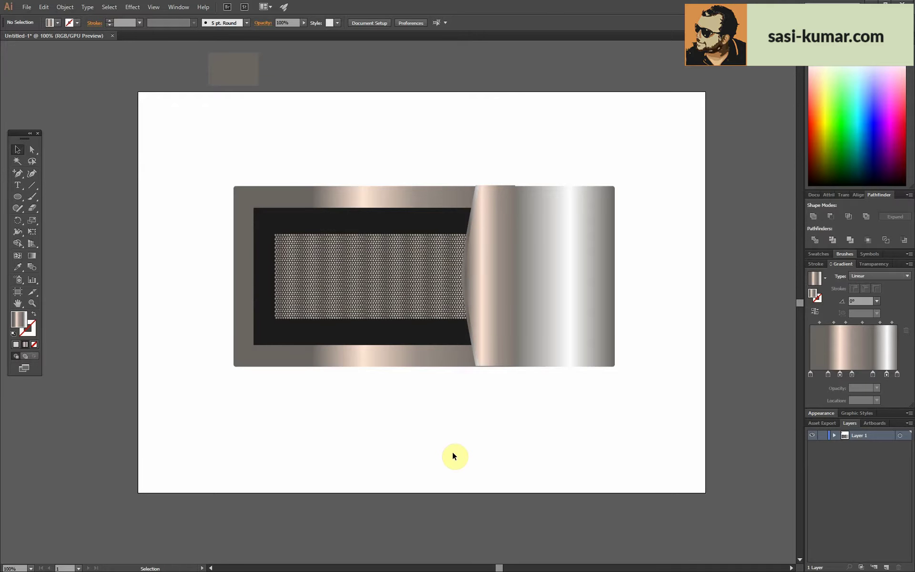
key("ctrl+plus")
left_click(388, 306)
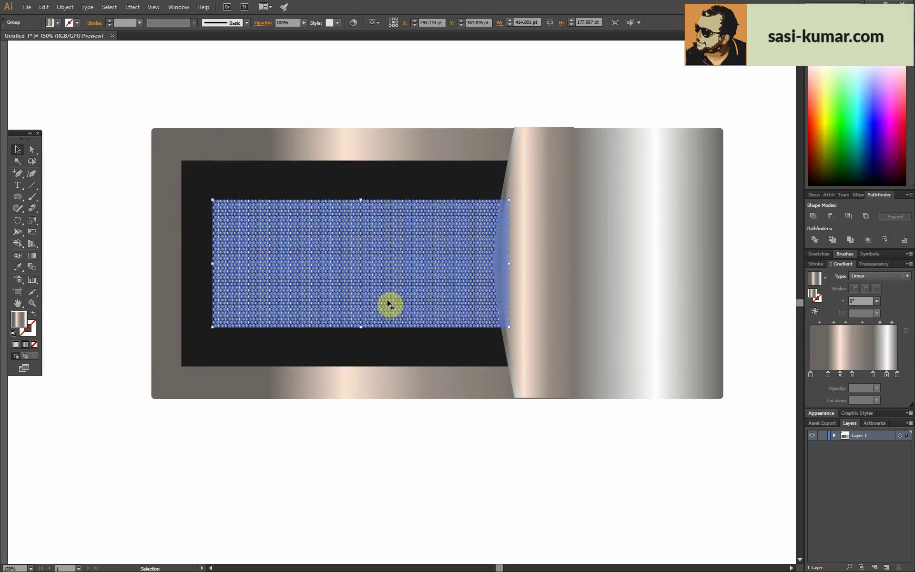
key("g")
left_click_drag(213, 294, 503, 294)
key("v")
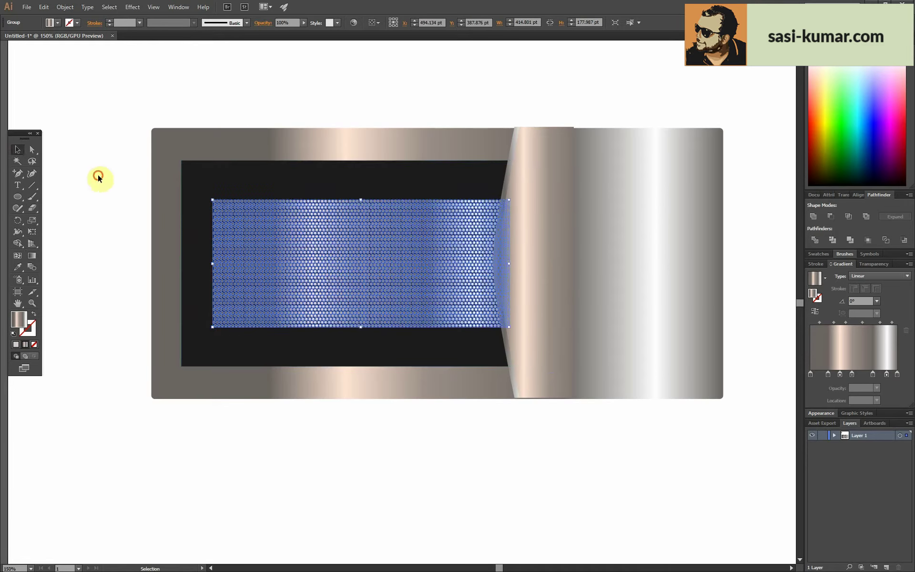
- Simplify the dot grid's paths with curve precision at 97%
left_click(65, 7)
left_click(215, 248)
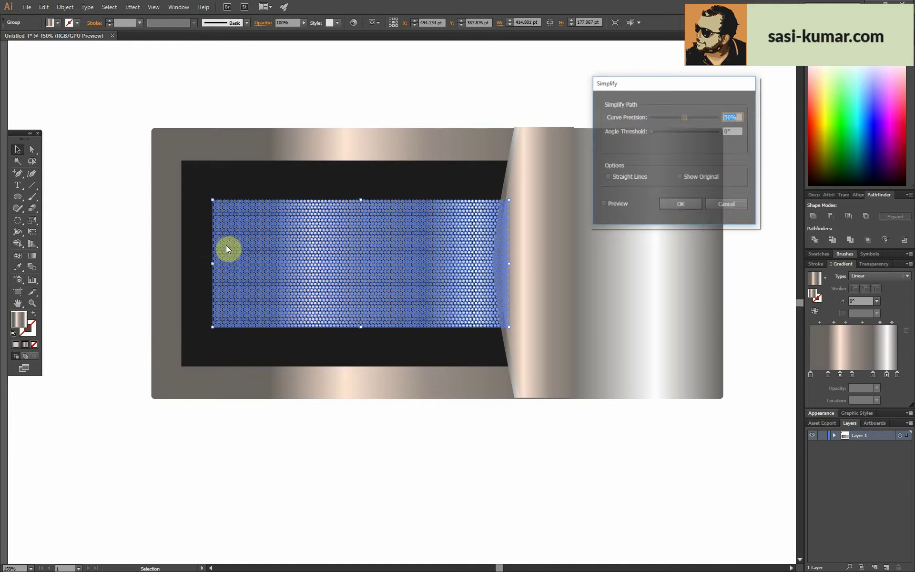
left_click(611, 204)
left_click_drag(718, 116, 716, 116)
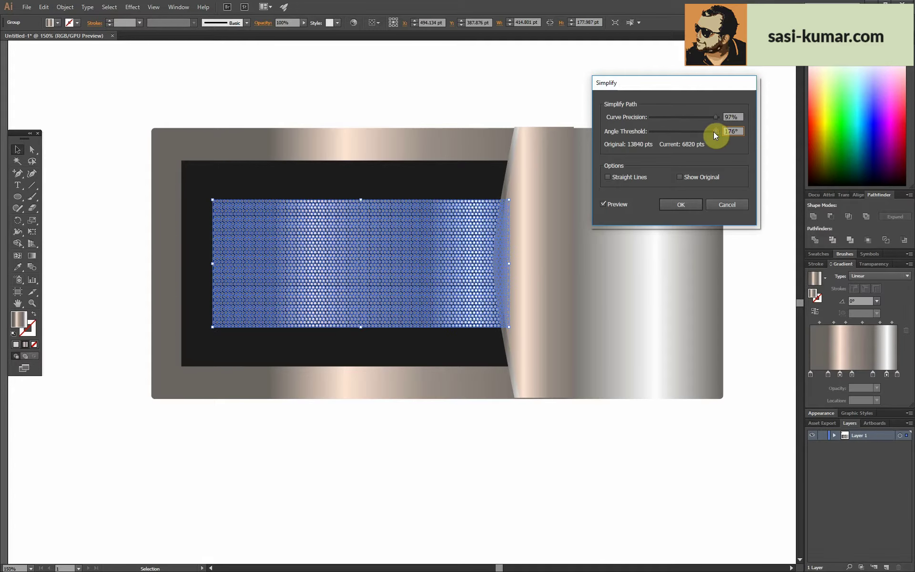
left_click(682, 204)
left_click(454, 108)
scroll(455, 108, "up", 2)
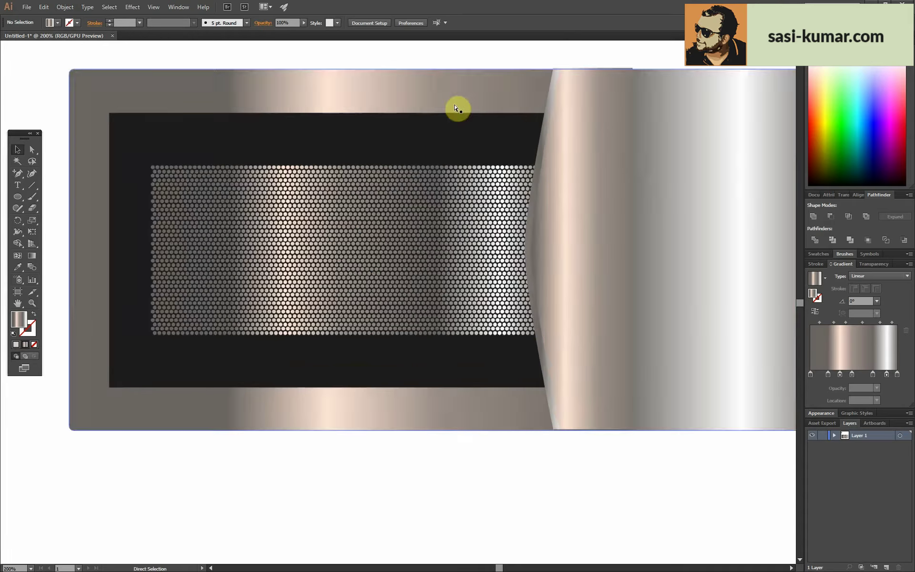
scroll(457, 106, "up", 3)
scroll(429, 111, "down", 5)
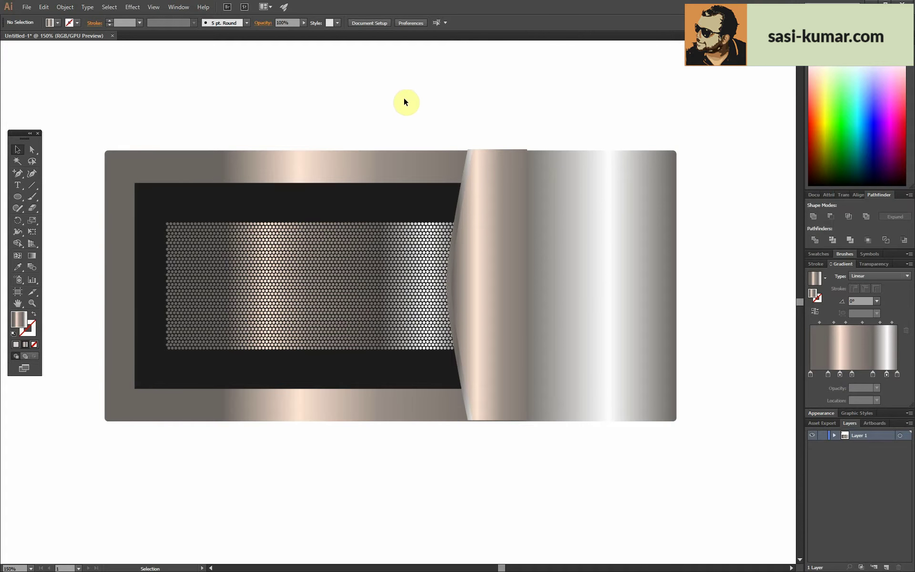
scroll(415, 96, "right", 2)
left_click(443, 200)
- Nudge the middle gradient group up slightly and draw a thin full-height strip at the seam
left_click(473, 461)
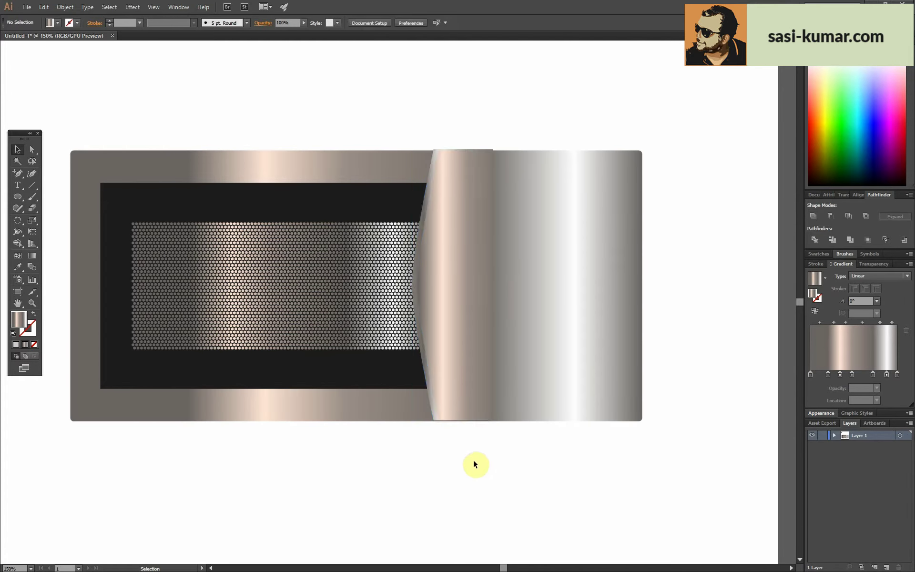
left_click_drag(453, 423, 453, 420)
left_click(483, 455)
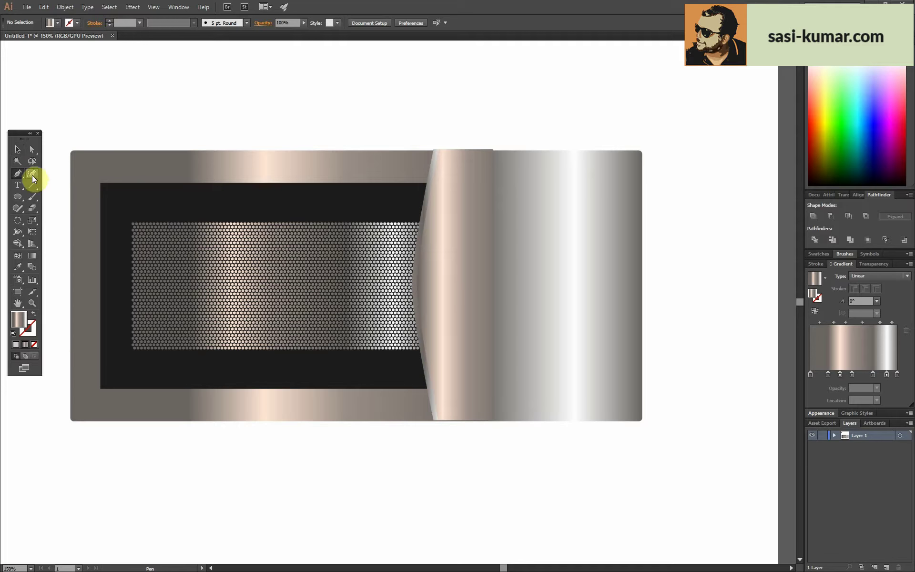
left_click(17, 196)
left_click_drag(495, 250, 496, 421)
- Fill the strip with dark grey #6d6d6d and change the curved shape's stacking order
double_click(21, 317)
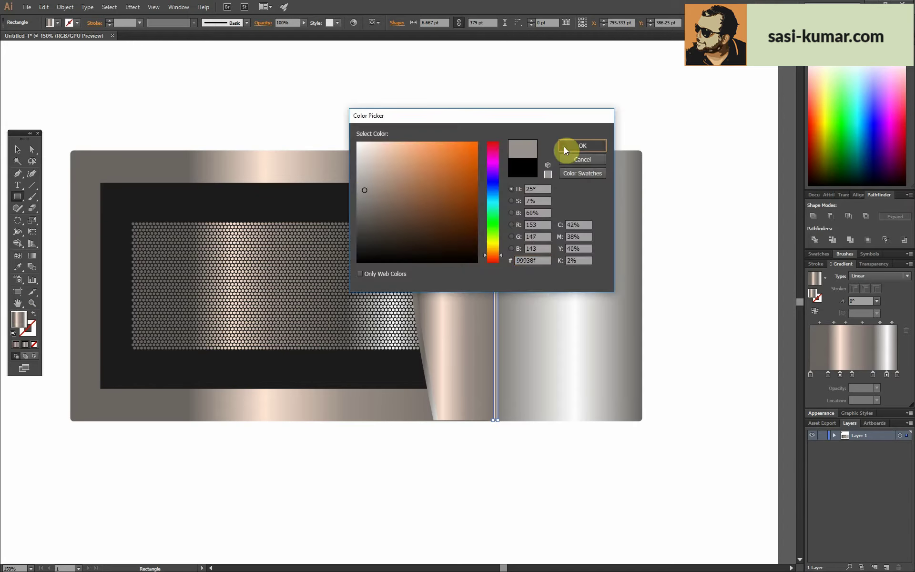
left_click(564, 146)
double_click(21, 322)
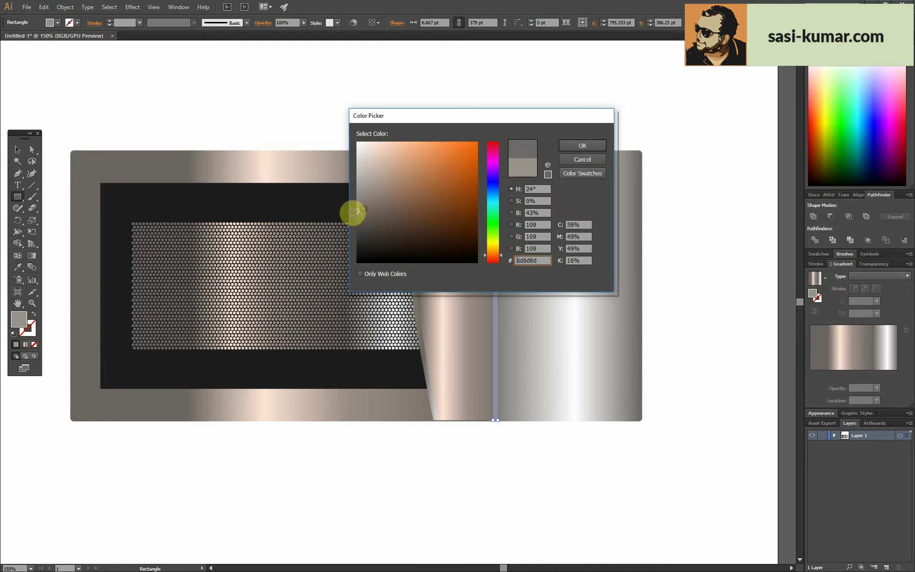
left_click(578, 148)
key("v")
left_click(363, 90)
left_click(499, 171)
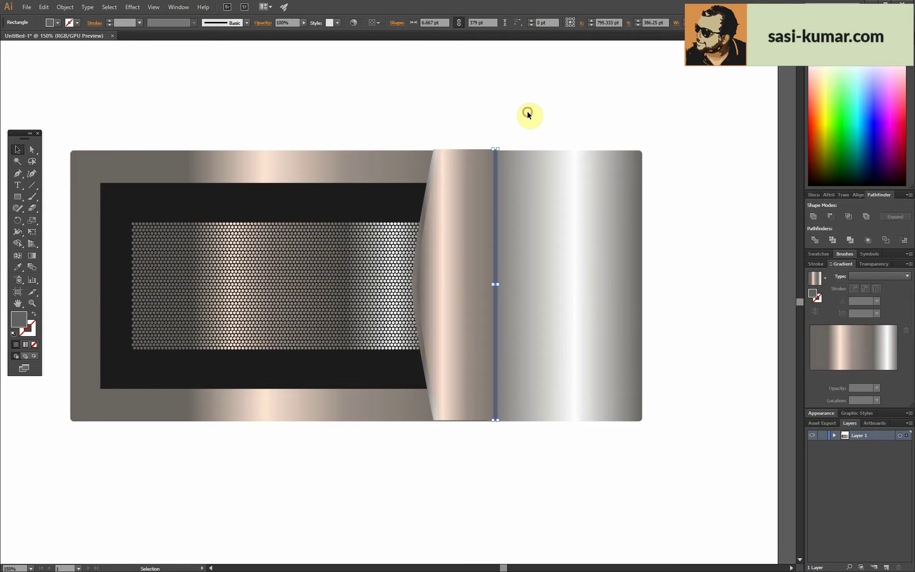
left_click(454, 189)
right_click(454, 190)
left_click(589, 296)
left_click(684, 249)
- Align the grey strip's top edge with the top of the panel
scroll(525, 231, "up", 3)
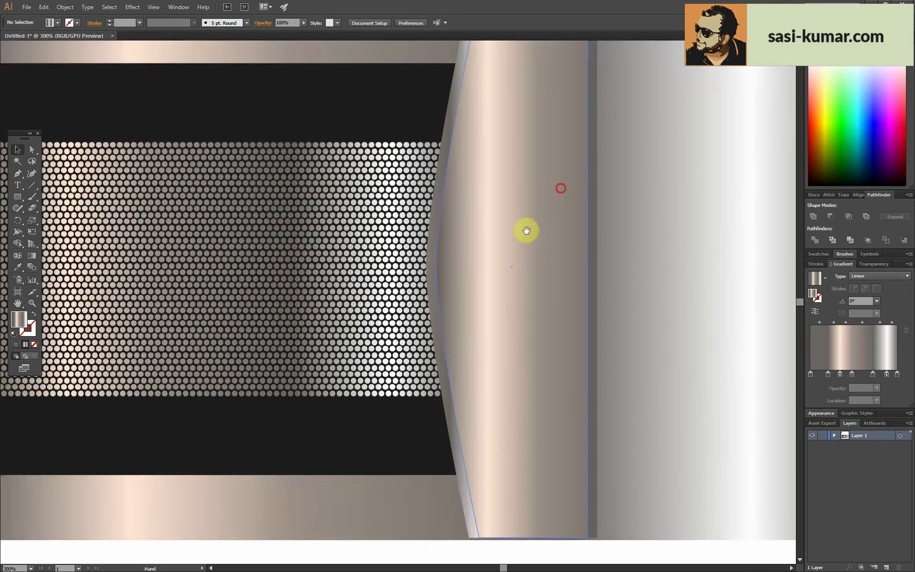
left_click(472, 139)
scroll(562, 129, "up", 3)
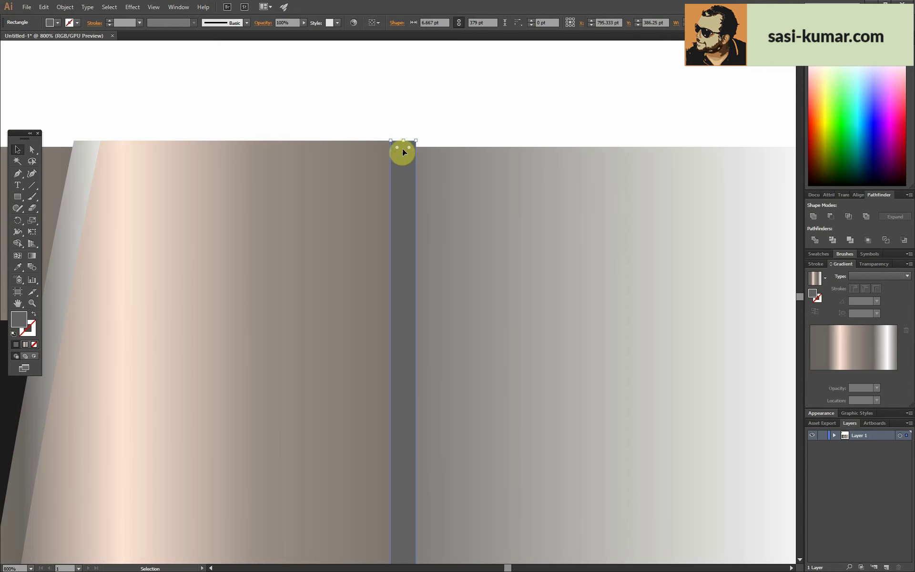
left_click_drag(402, 142, 407, 146)
scroll(473, 126, "down", 3)
scroll(516, 97, "down", 2)
left_click(516, 97)
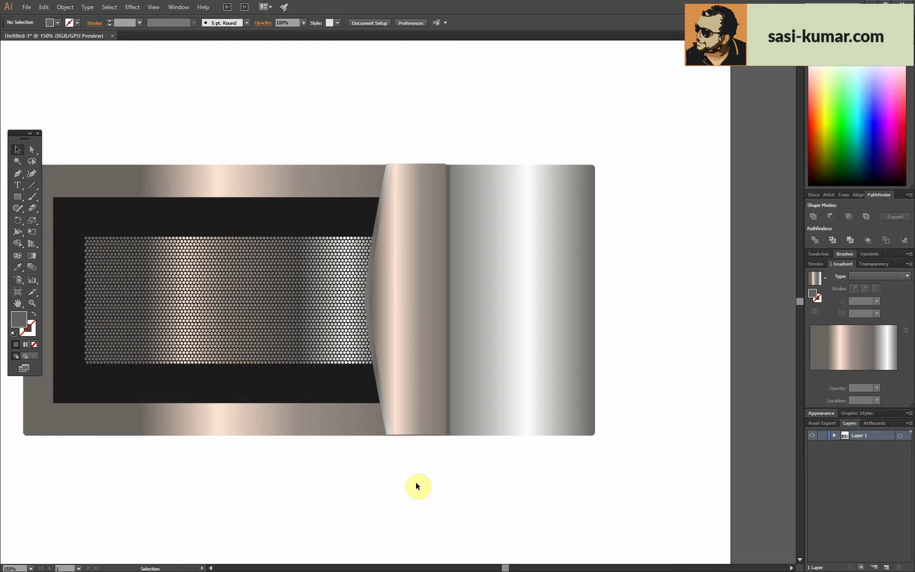
- Alt-drag a copy of the curved shape 23 pt left, send it backward, and fill it #000000
key("ctrl+minus")
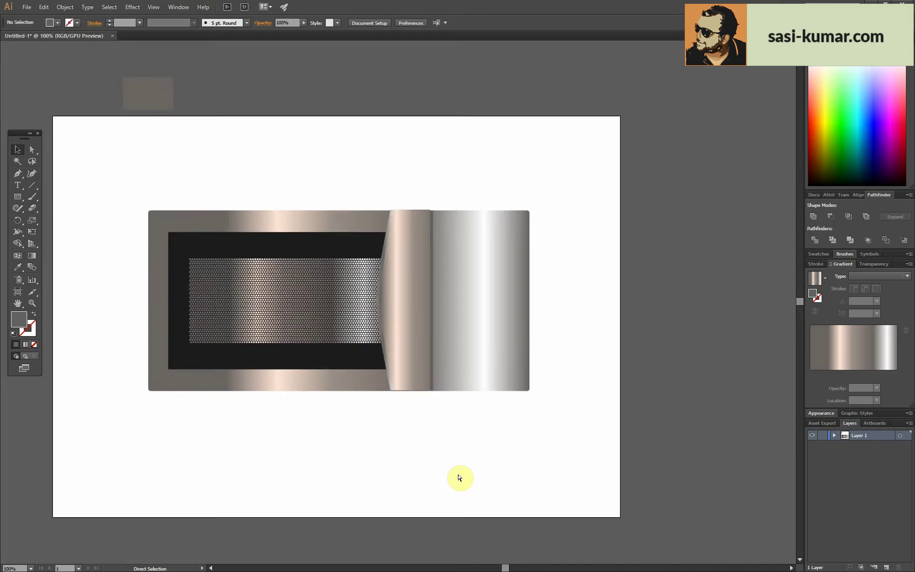
key("ctrl+plus")
key("ctrl+plus")
left_click(358, 272)
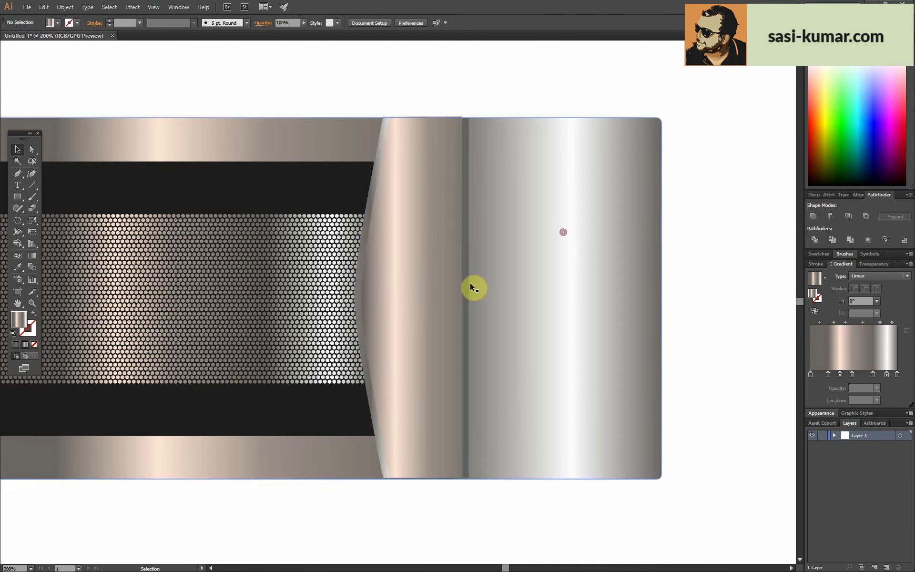
left_click(467, 331)
left_click_drag(417, 278, 394, 281)
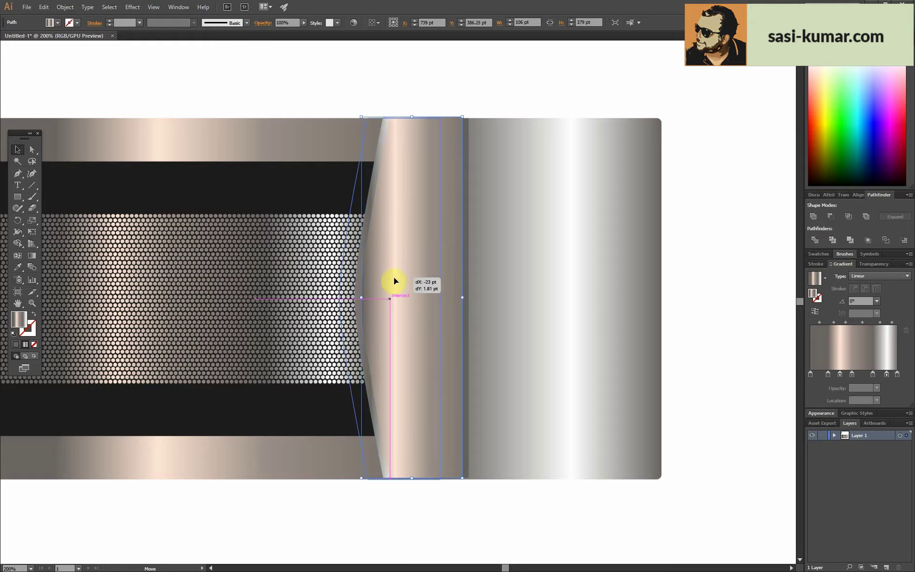
key("comma")
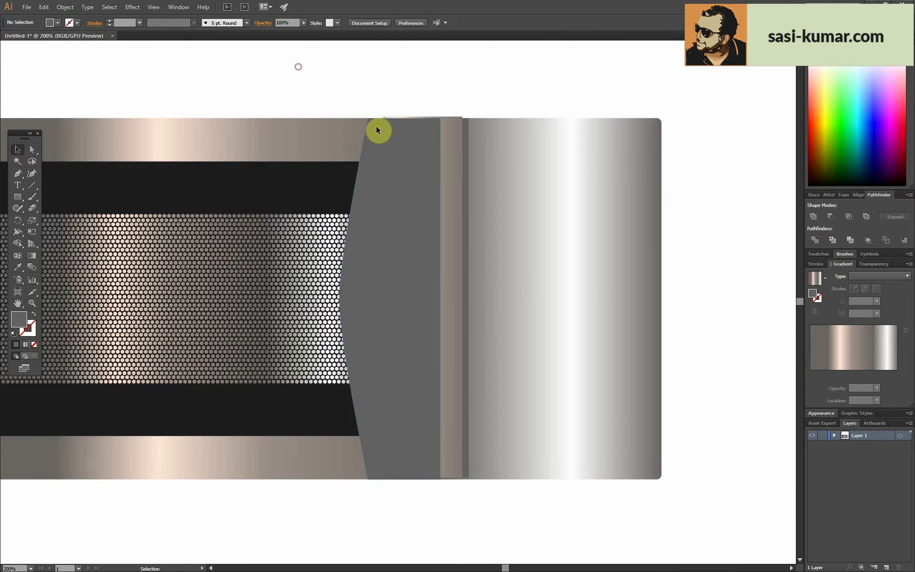
key("ctrl+bracketleft")
double_click(18, 319)
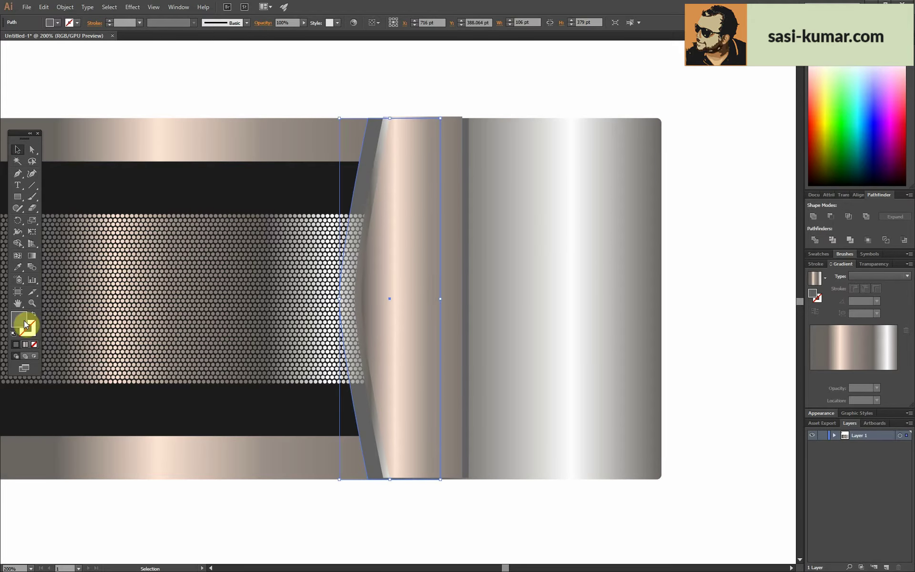
type("000000")
left_click(565, 146)
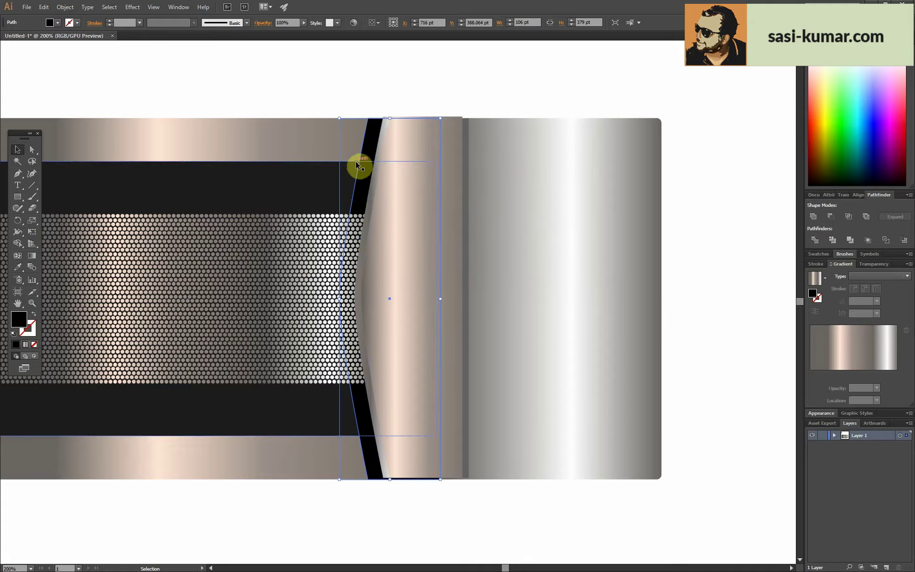
- Send the dot grid behind the black copy and set the copy's opacity to 35%
left_click(207, 290)
key("ctrl+bracketleft")
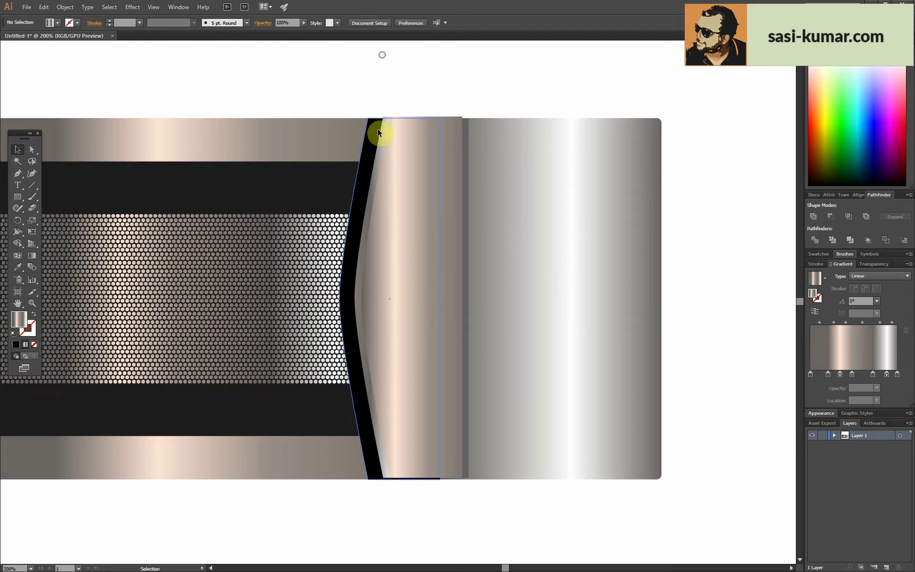
left_click(366, 138)
type("35")
key("Return")
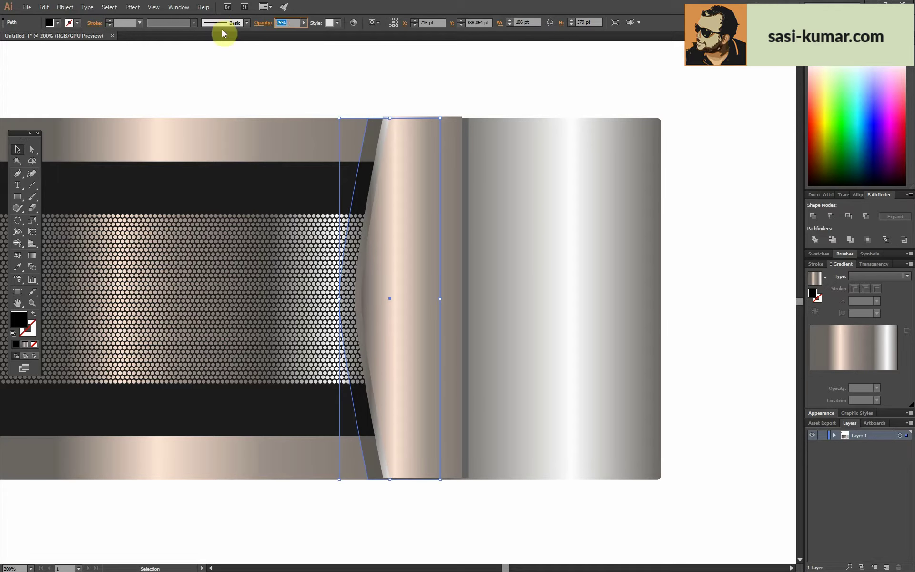
left_click(369, 61)
- In isolation mode, bottom-align the door panel's two bottom corner anchors so they sit level
key("ctrl+plus")
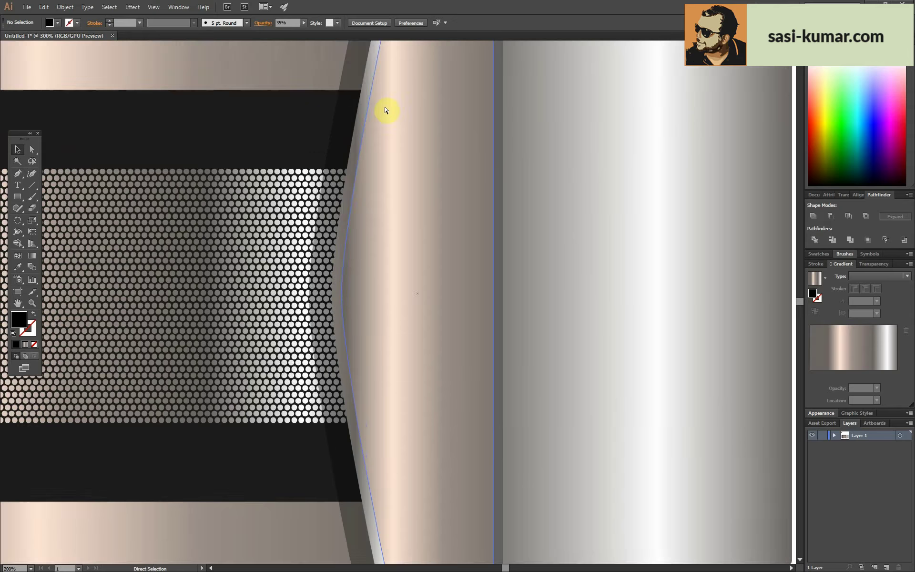
scroll(343, 423, "down", 3)
double_click(456, 343)
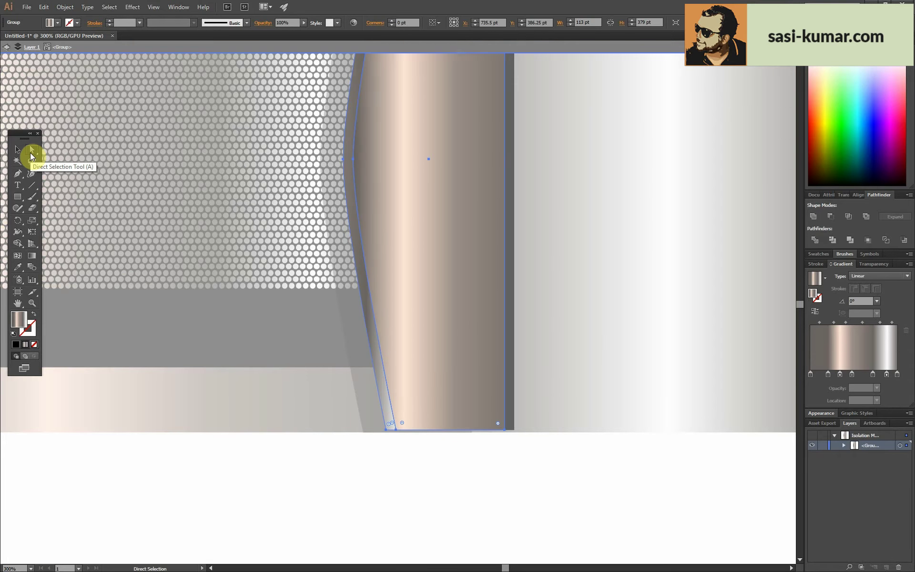
left_click(32, 149)
key("ctrl+plus")
key("ctrl+plus")
left_click(299, 325)
left_click(555, 322, "shift")
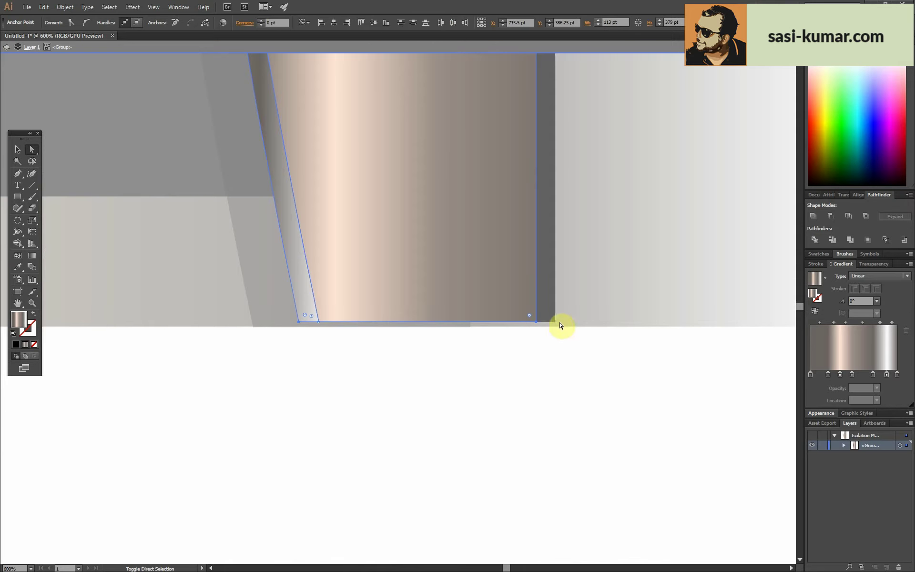
left_click(385, 25)
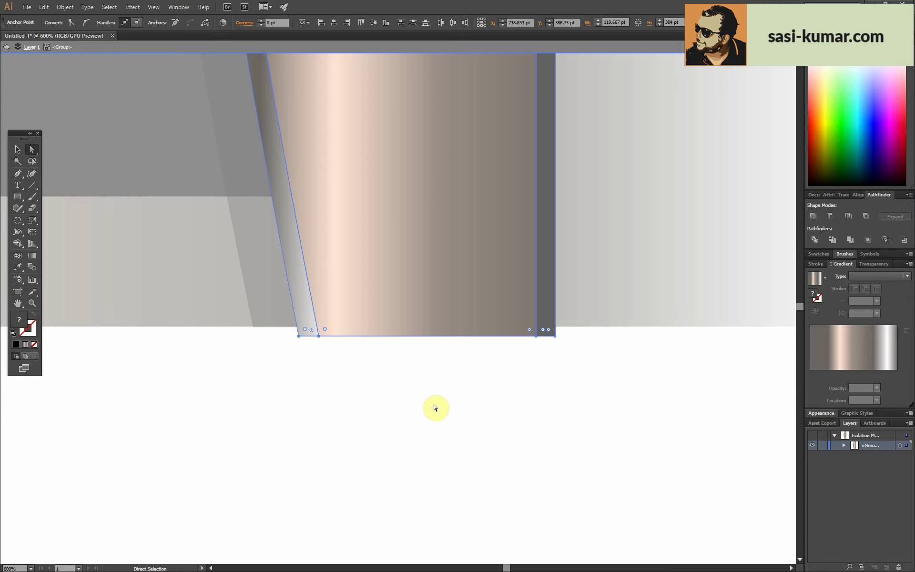
- Nudge the door panel's bottom edge slightly down to the body's edge, then exit isolation mode
key("v")
key("ctrl+plus")
key("ctrl+plus")
key("ctrl+plus")
key("ctrl+minus")
key("ctrl+minus")
key("ctrl+minus")
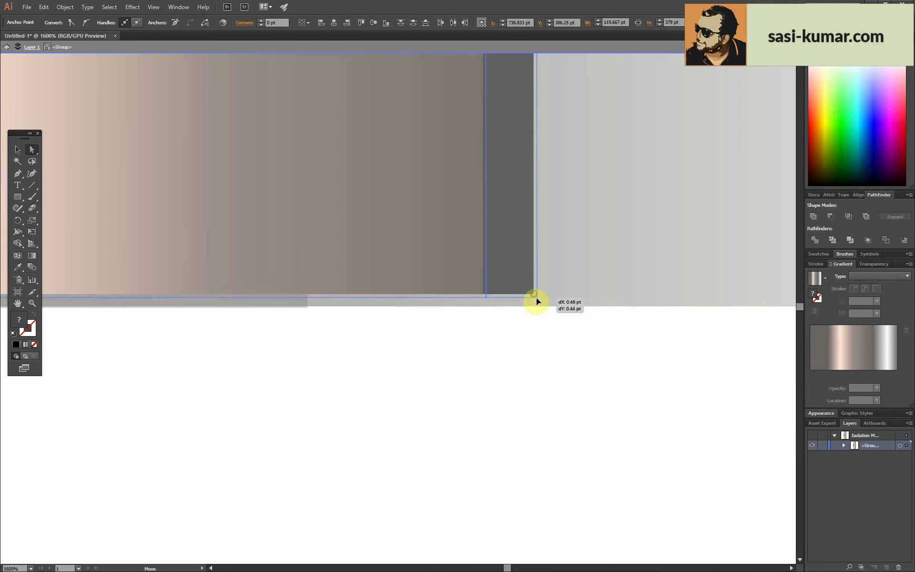
left_click_drag(536, 298, 532, 305)
key("ctrl+1")
key("v")
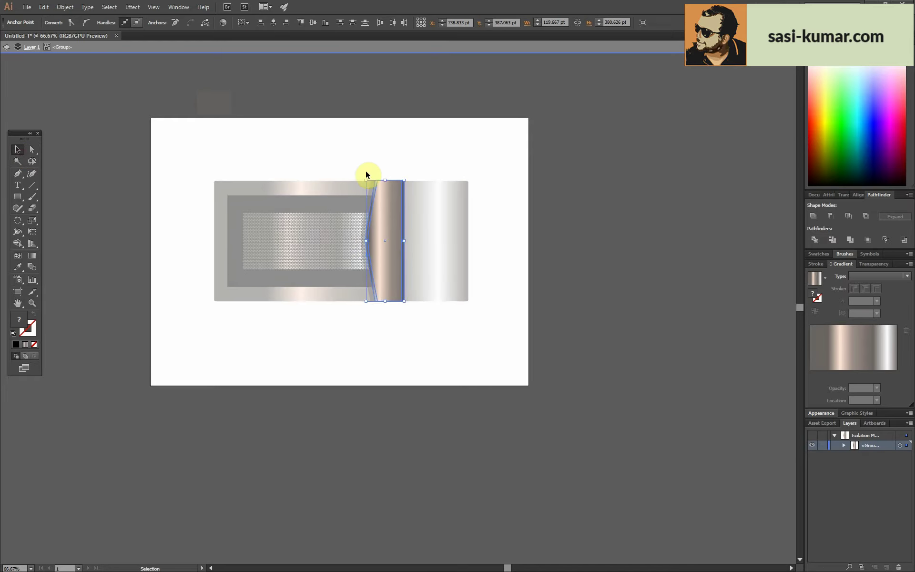
double_click(369, 170)
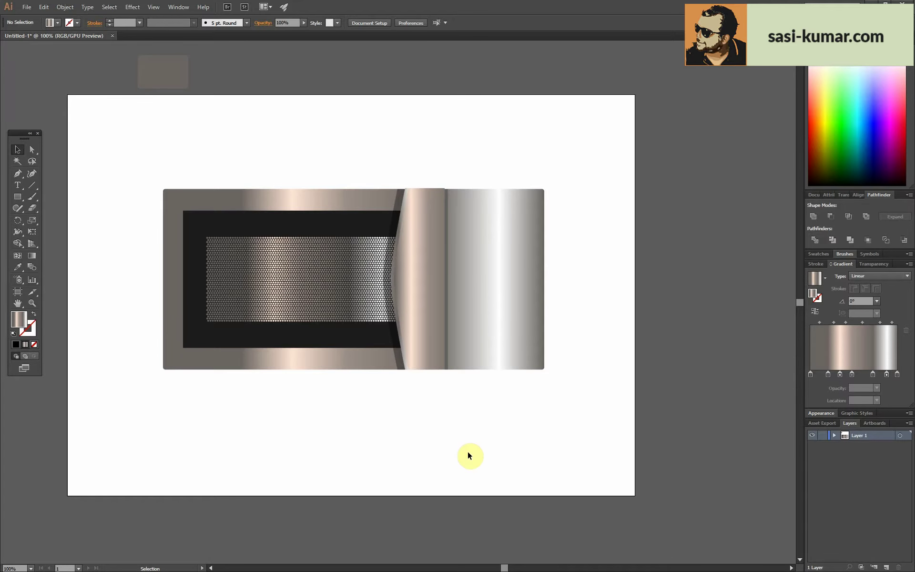
- Draw a rounded rectangle inside the right control panel and shrink it slightly about its centre
left_click_drag(468, 451, 573, 335)
left_click(579, 330)
scroll(568, 330, "up", 1)
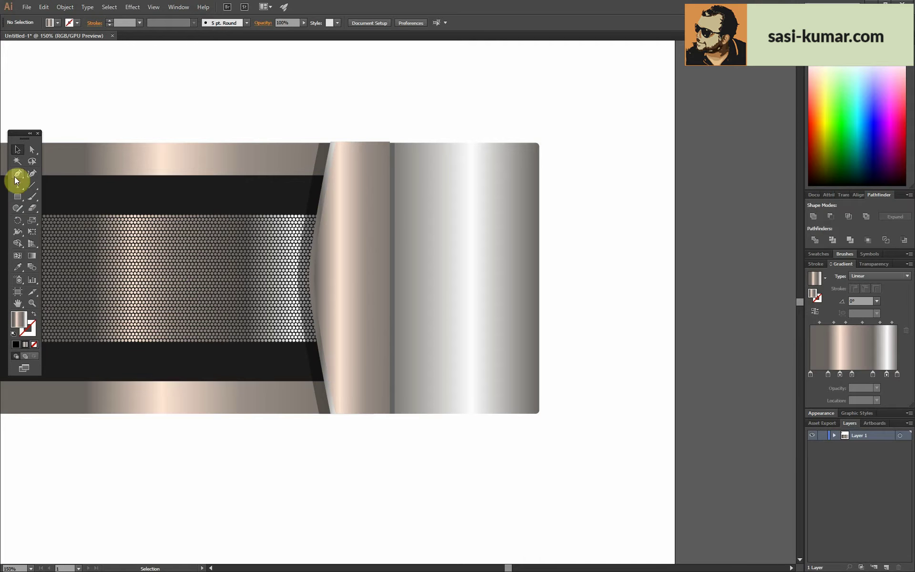
left_click_drag(18, 196, 40, 208)
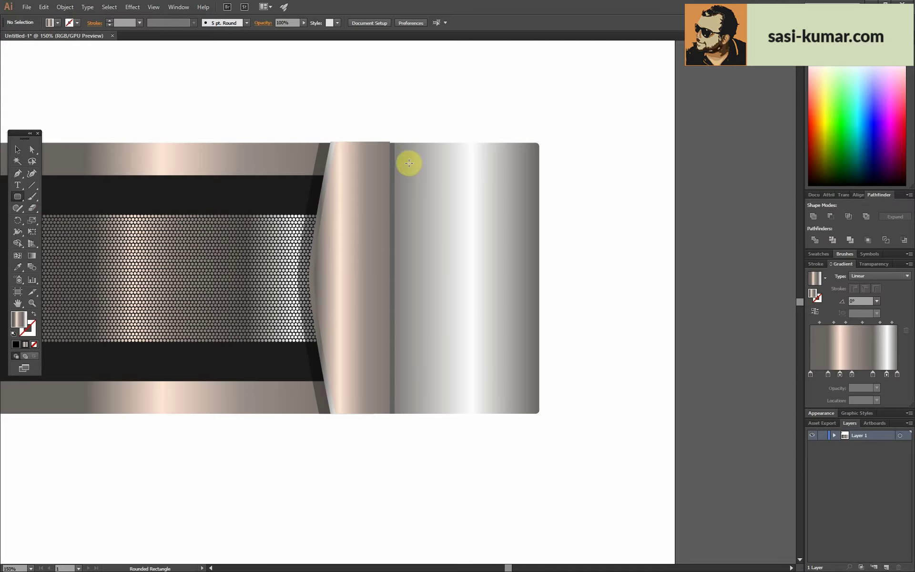
left_click_drag(404, 164, 533, 407)
key("v")
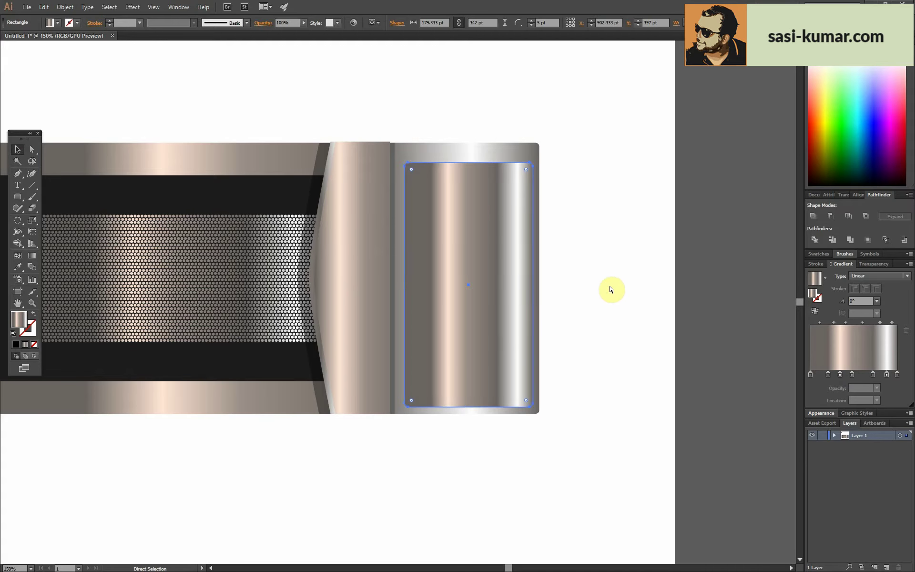
left_click_drag(532, 169, 529, 170)
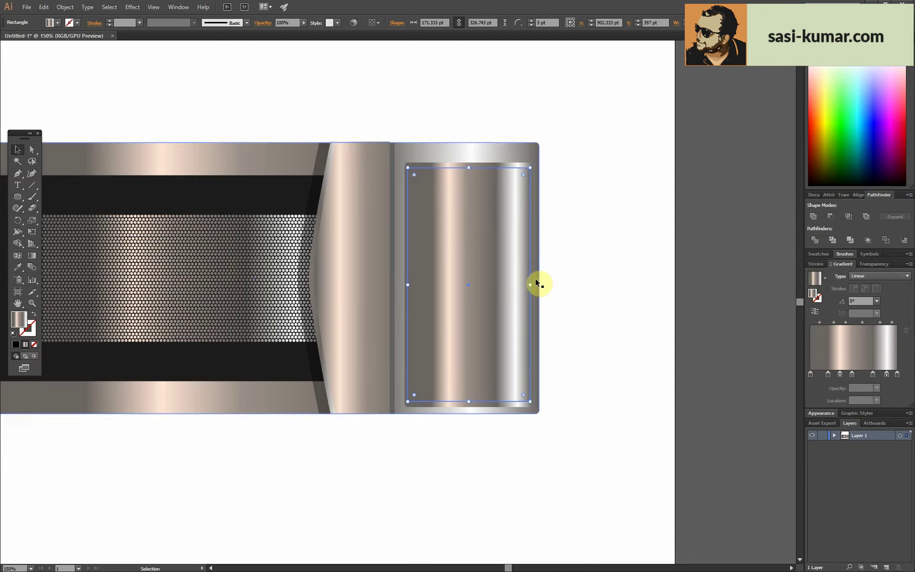
- Reverse the inset panel's metallic gradient by dragging it right to left
key("g")
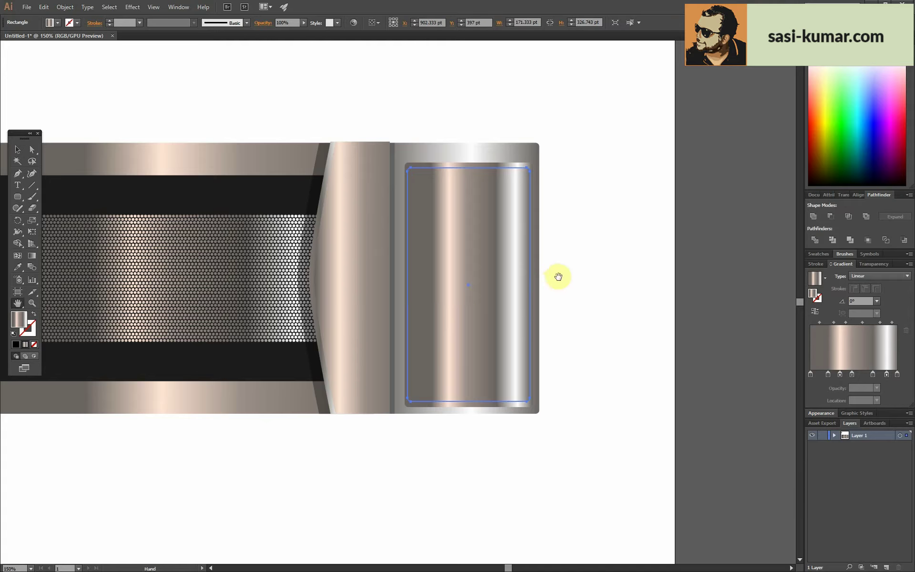
mouse_move(560, 294)
left_mouse_down()
mouse_move(314, 270)
mouse_move(656, 285)
mouse_move(253, 285)
left_mouse_up()
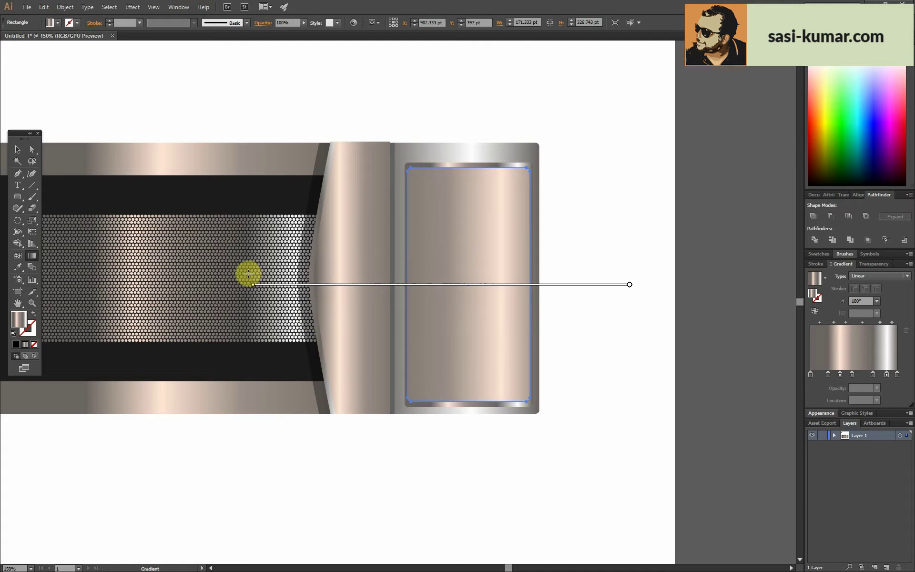
left_click(19, 151)
left_click(428, 109)
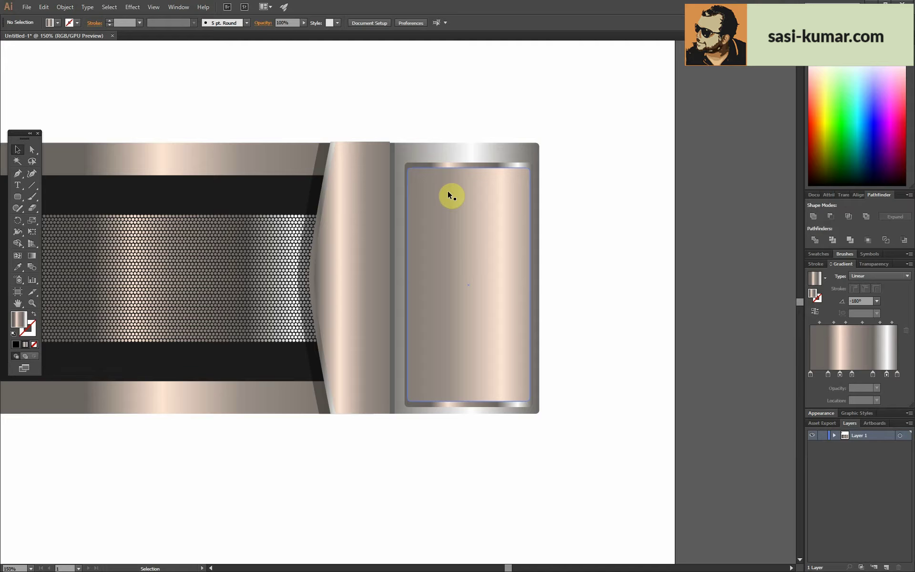
- Undo an accidental move of the inset rectangle and return it to its place
left_click(471, 176)
mouse_move(465, 293)
left_mouse_down()
mouse_move(482, 402)
mouse_move(306, 84)
left_mouse_up()
key("ctrl+1")
key("ctrl+z")
left_click(463, 381)
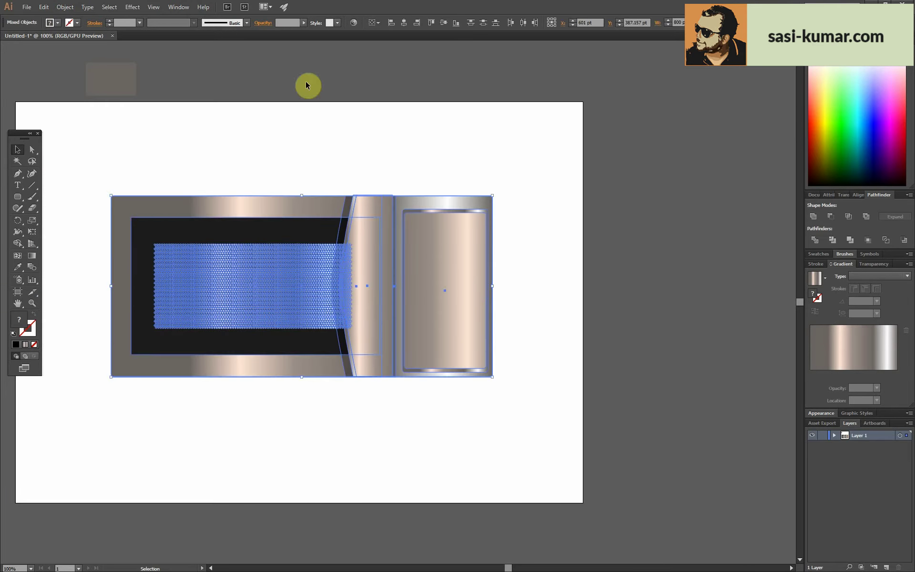
left_click(408, 138)
left_click_drag(442, 289, 441, 288)
left_click(562, 302)
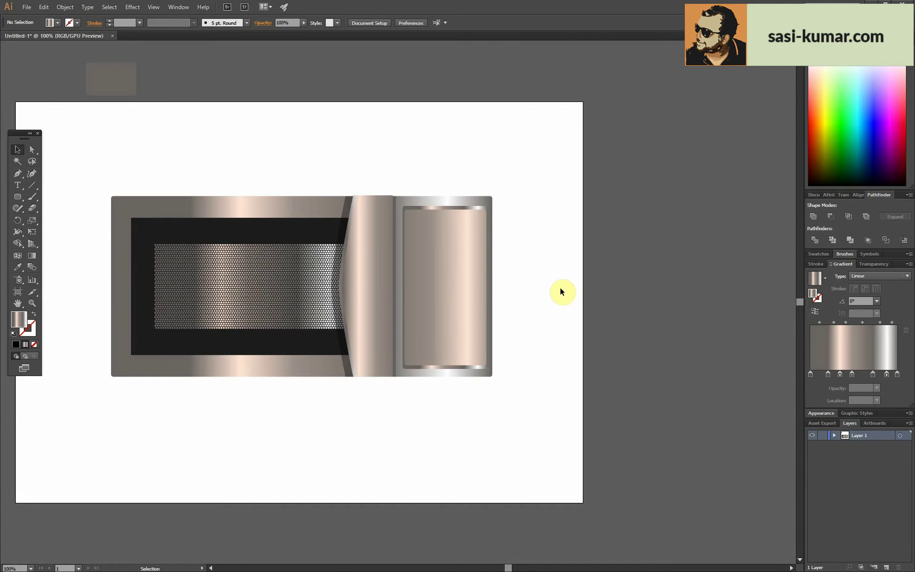
scroll(544, 276, "up", 1)
scroll(507, 231, "up", 2)
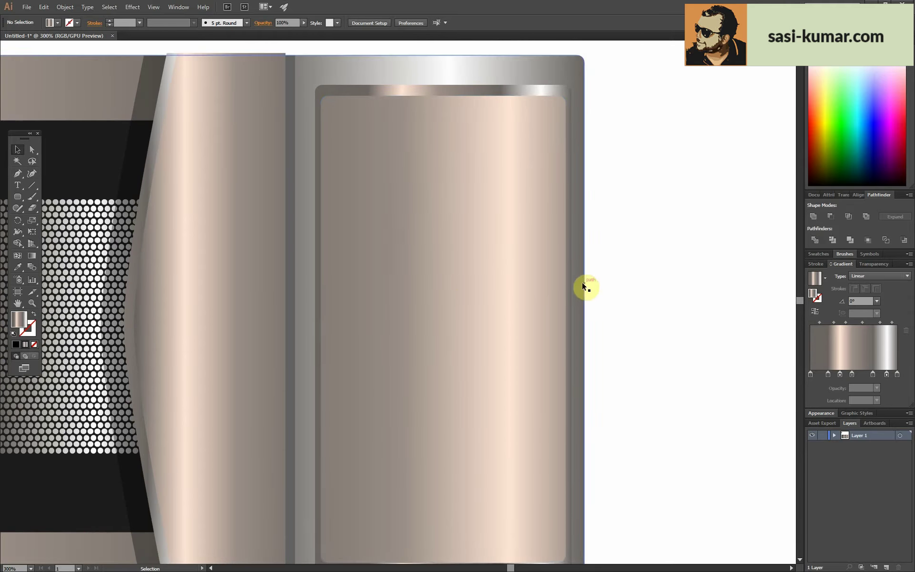
- Draw a small black rounded rectangle near the inset panel's top as the display frame
left_click_drag(349, 146, 543, 217)
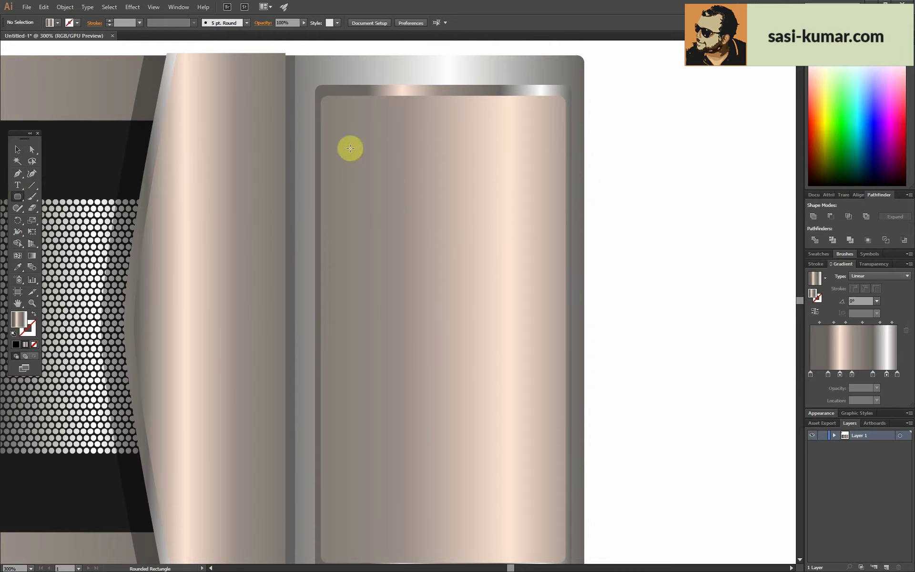
left_click(16, 344)
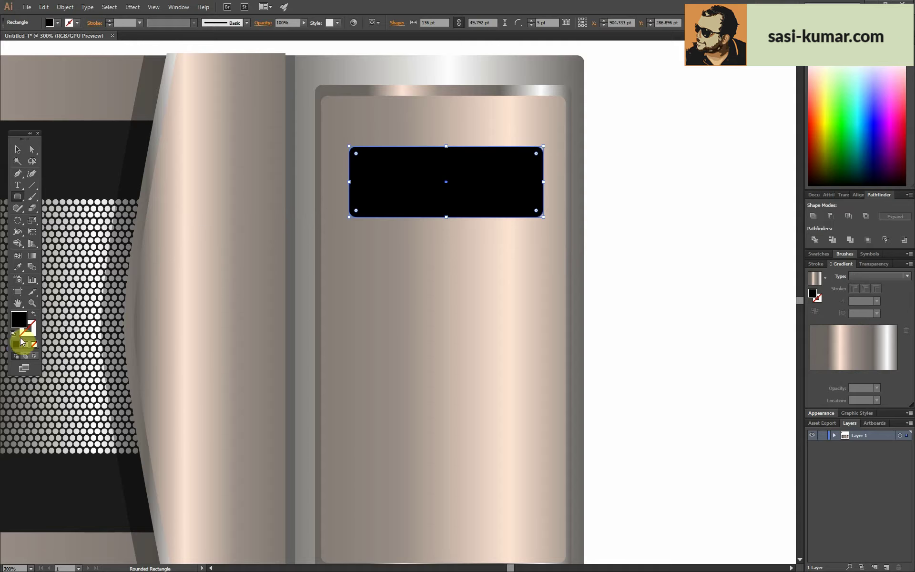
key("v")
left_click(622, 238)
left_click(537, 156)
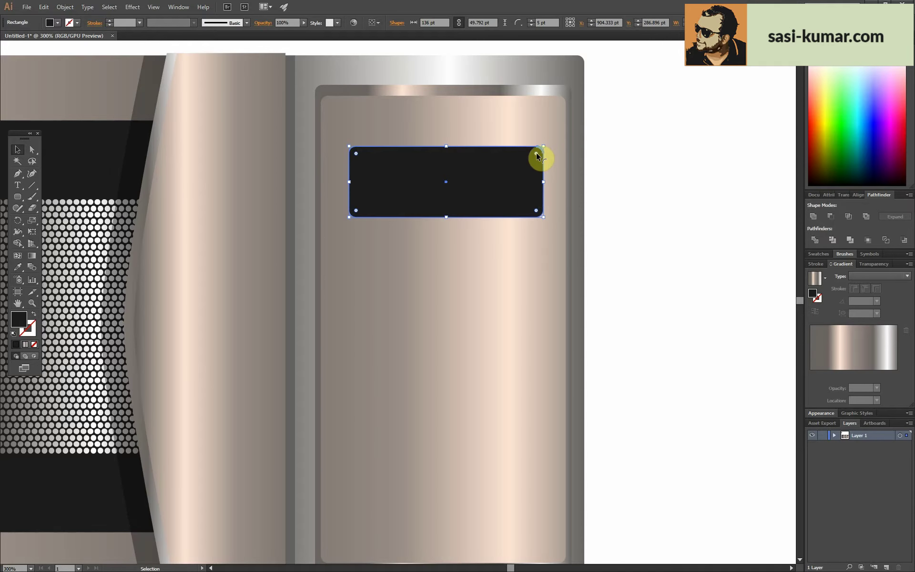
key("a")
left_click(708, 225)
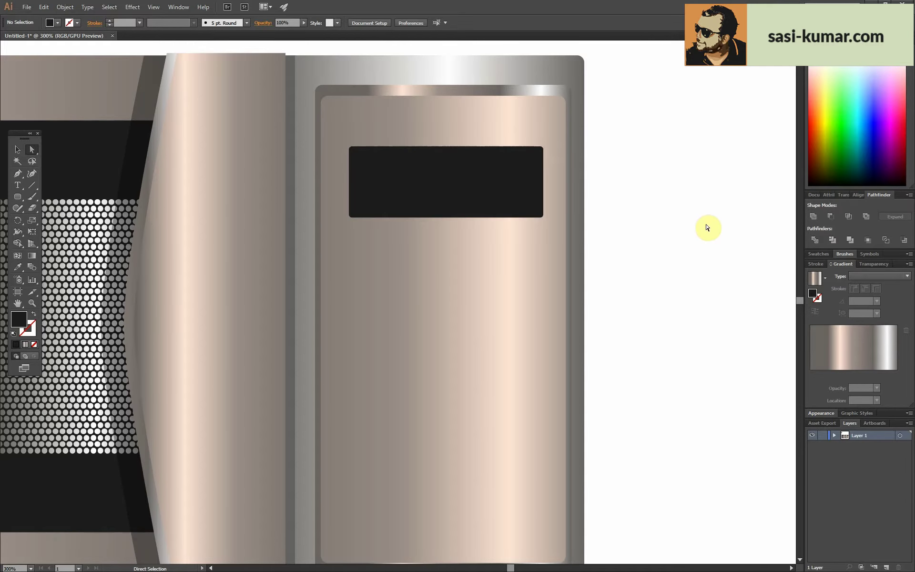
key("ctrl+plus")
key("ctrl+plus")
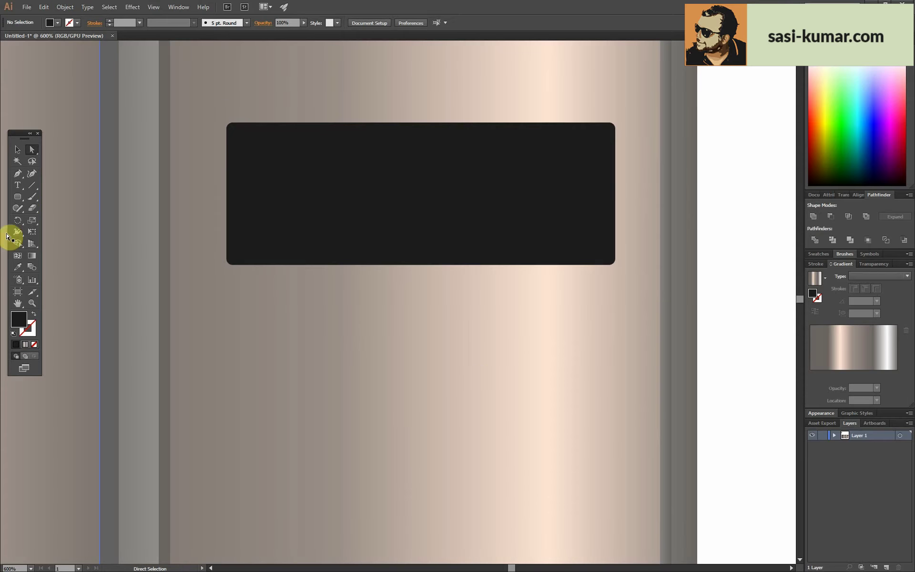
left_click(18, 196)
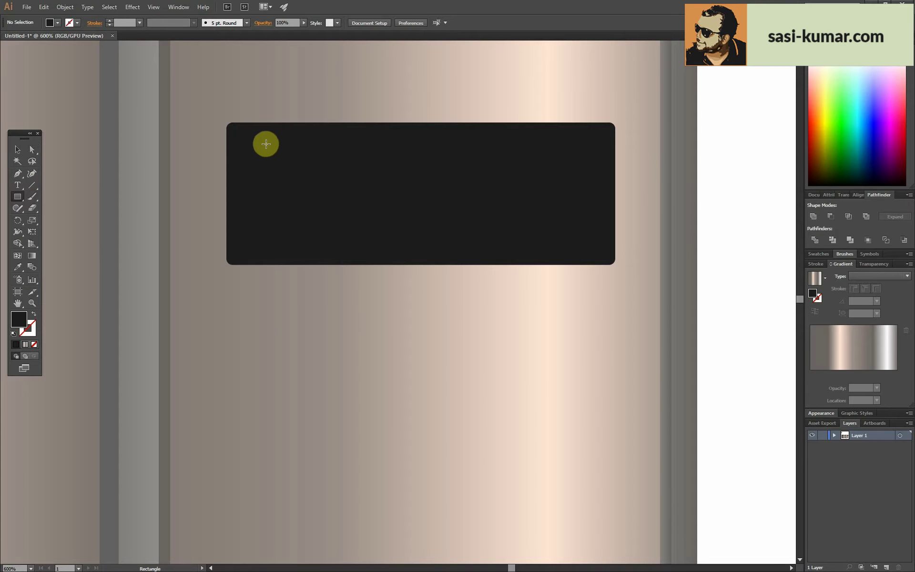
- Draw the screen rectangle inside the dark frame, apply the gradient, and delete its extra stops
left_click_drag(267, 139, 595, 247)
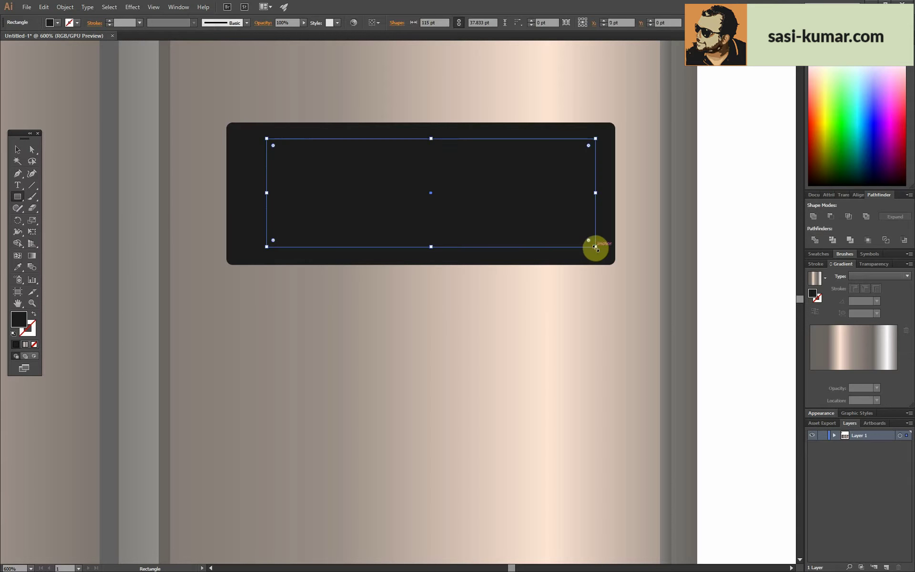
left_click(26, 345)
left_click_drag(829, 377, 832, 403)
mouse_move(851, 374)
left_mouse_down()
mouse_move(854, 403)
mouse_move(874, 403)
mouse_move(885, 419)
left_mouse_up()
- Set the outer gradient stops to dark blue and the middle stop to a brighter blue
double_click(810, 374)
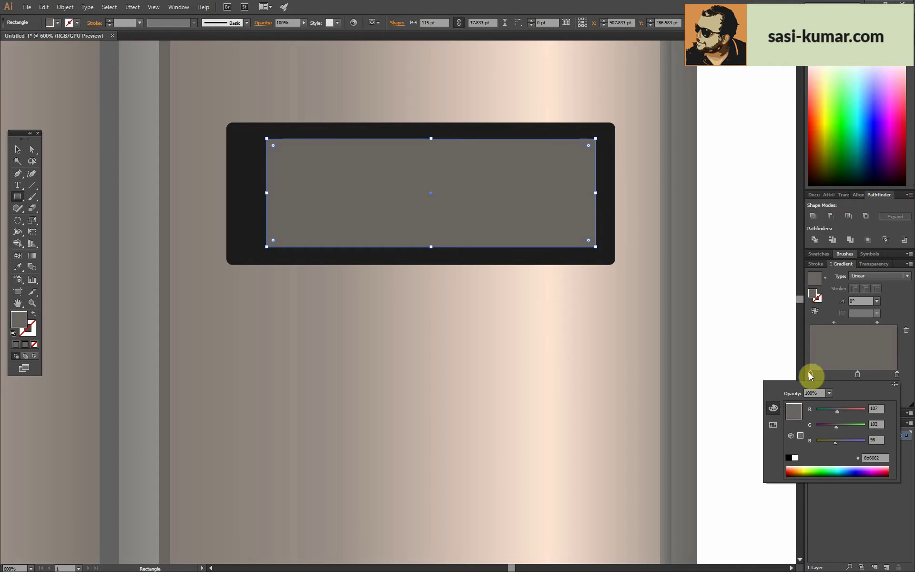
left_click(877, 127)
left_click_drag(858, 121, 885, 155)
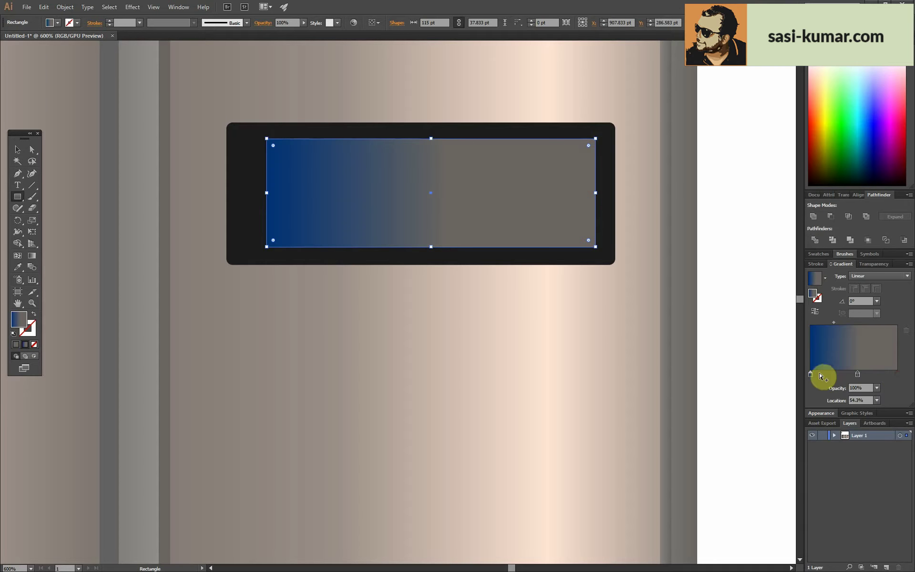
left_click_drag(810, 373, 897, 373)
double_click(857, 375)
mouse_move(842, 410)
left_mouse_down()
mouse_move(822, 410)
mouse_move(856, 441)
mouse_move(835, 428)
left_mouse_up()
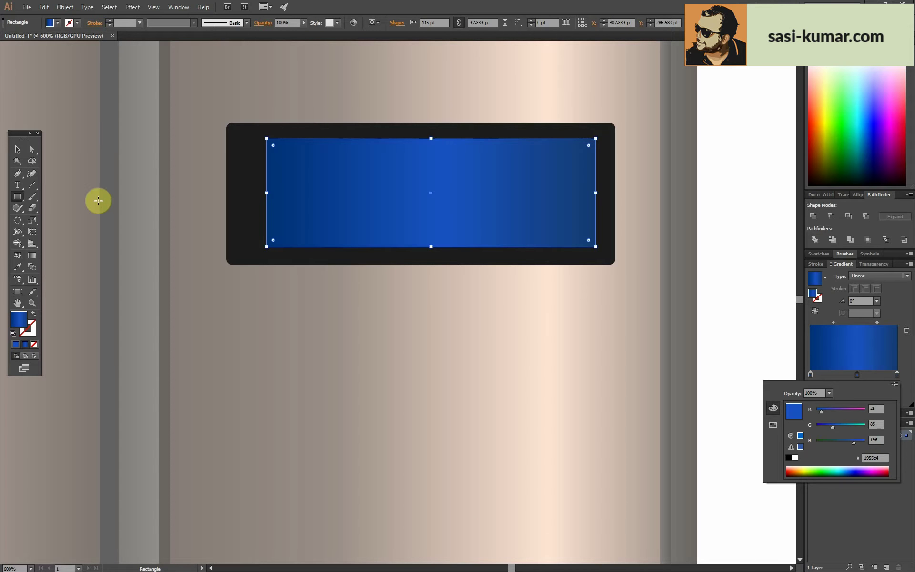
left_click(764, 235)
left_click(504, 176)
left_click(17, 149)
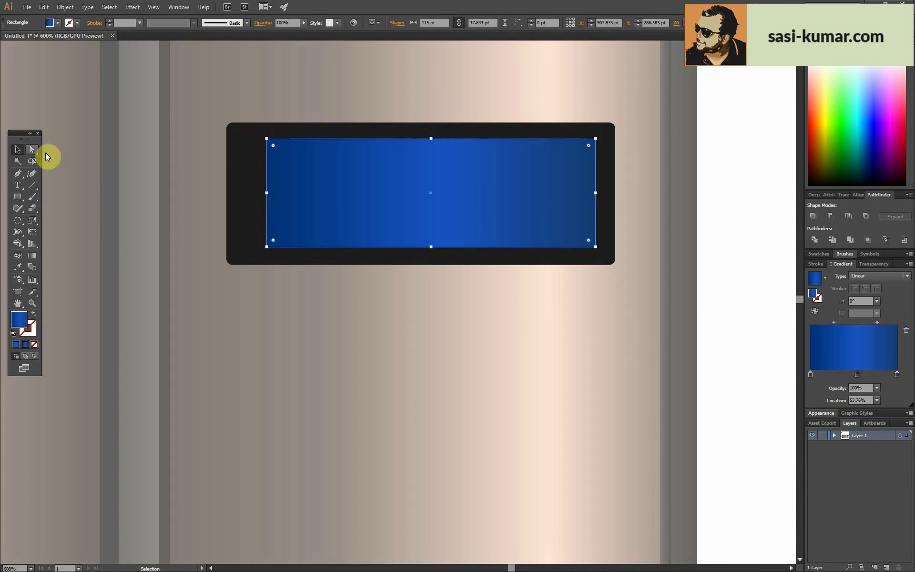
left_click(736, 250)
- Draw a thin white strip along the blue screen's right edge
key("ctrl+plus")
key("ctrl+plus")
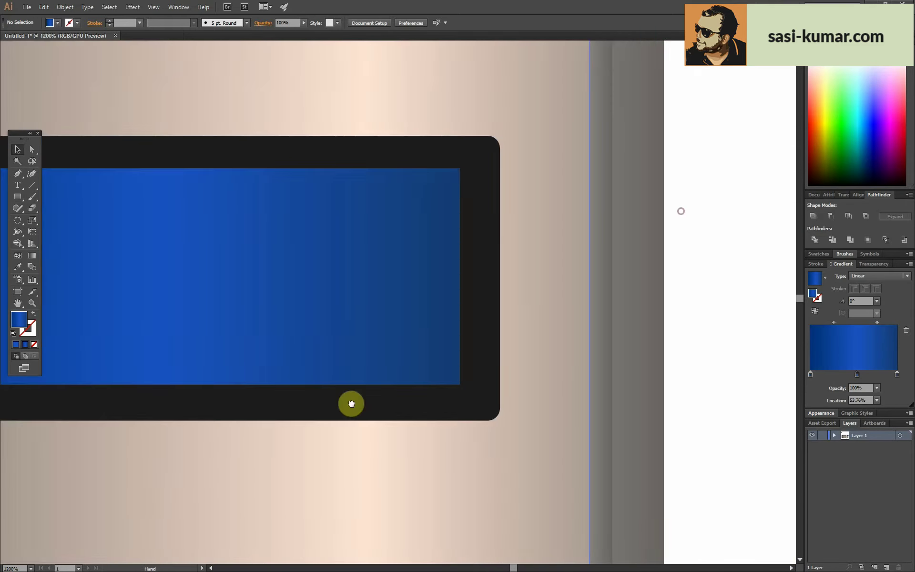
key("ctrl+plus")
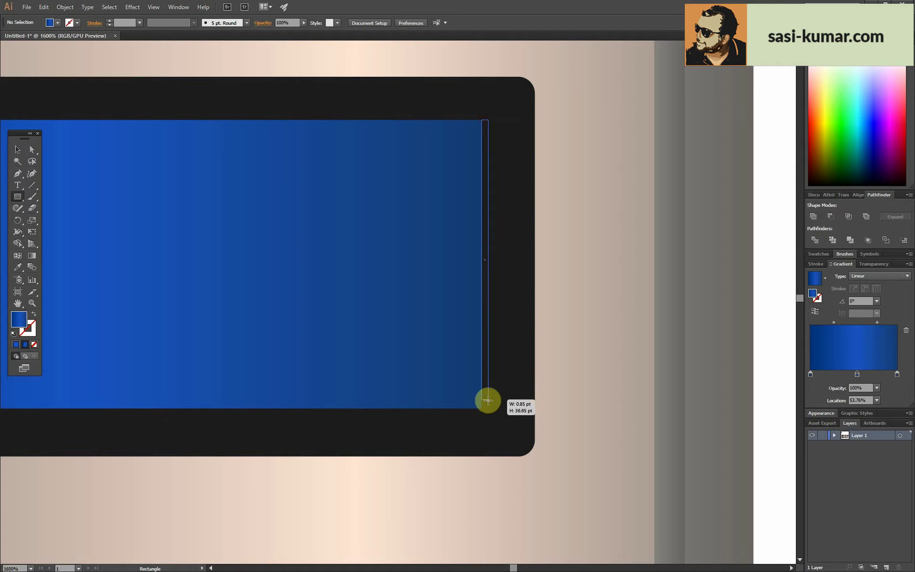
left_click_drag(480, 124, 487, 408)
double_click(20, 327)
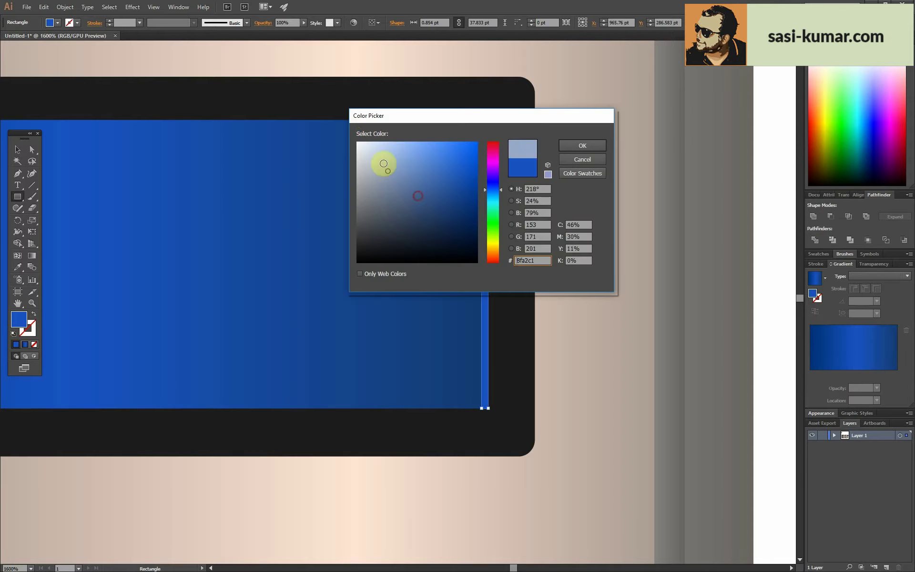
left_click(379, 158)
key("Return")
left_click(17, 150)
- Narrow the white strip to a hairline along the display edge
scroll(723, 251, "up", 2)
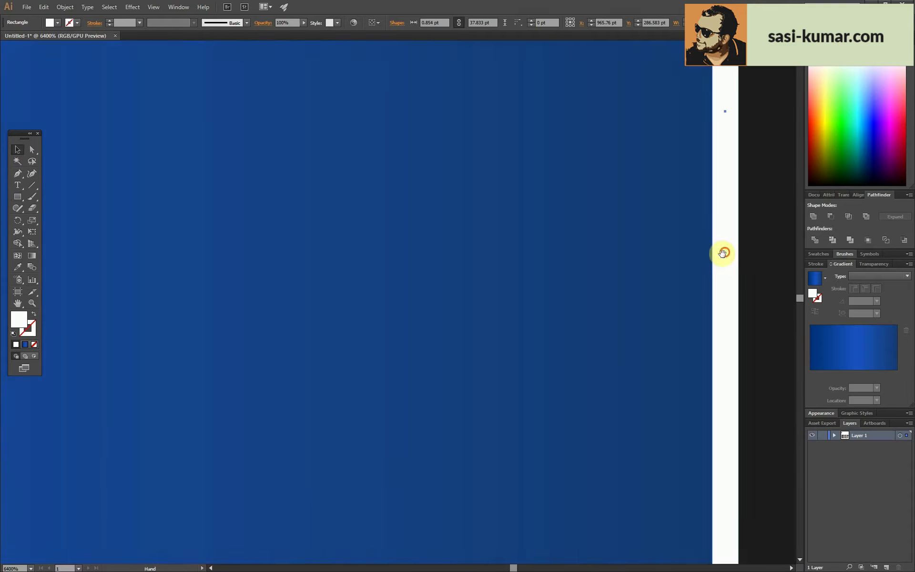
scroll(605, 194, "up", 2)
left_click_drag(602, 195, 577, 196)
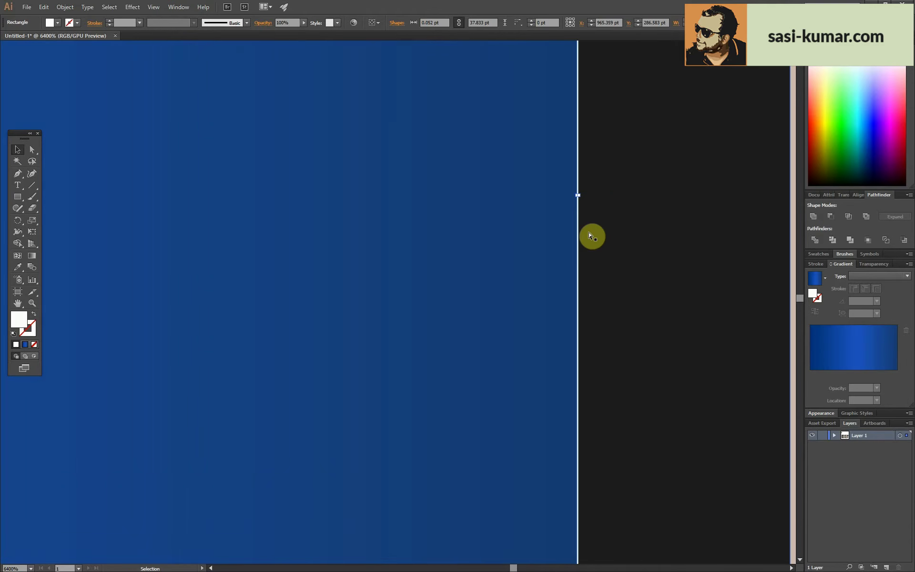
scroll(590, 235, "down", 5)
left_click(400, 390)
scroll(582, 278, "left", 3)
left_click(585, 271)
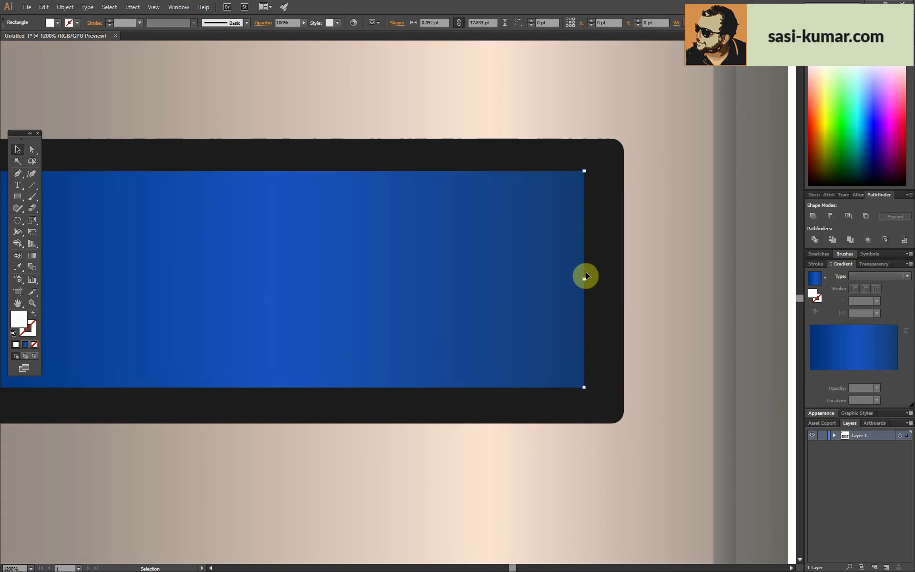
scroll(710, 305, "up", 4)
left_click(415, 121)
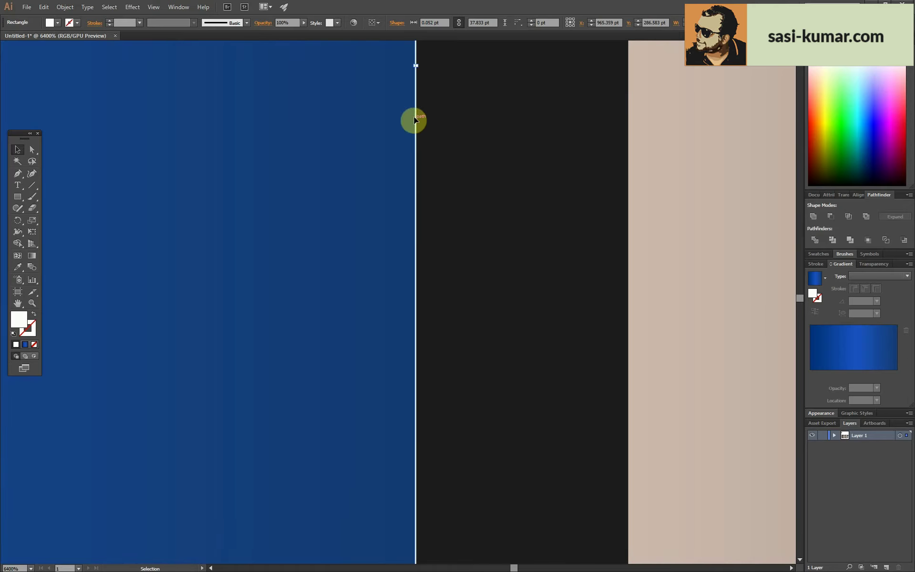
key("a")
left_click_drag(418, 67, 421, 67)
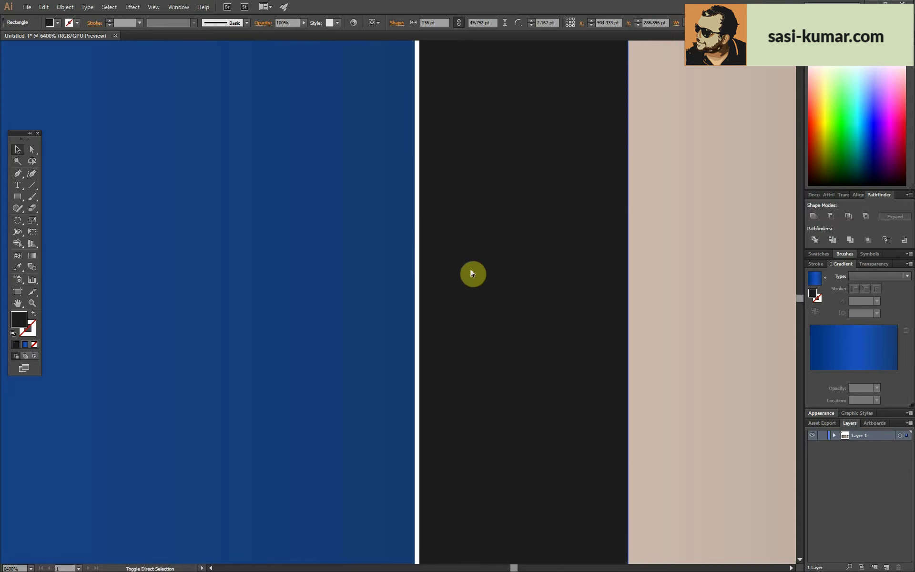
- Rotate a copy of the white strip 90° and move it to the display's bottom edge
double_click(18, 220)
key("Escape")
key("ctrl+minus")
key("ctrl+minus")
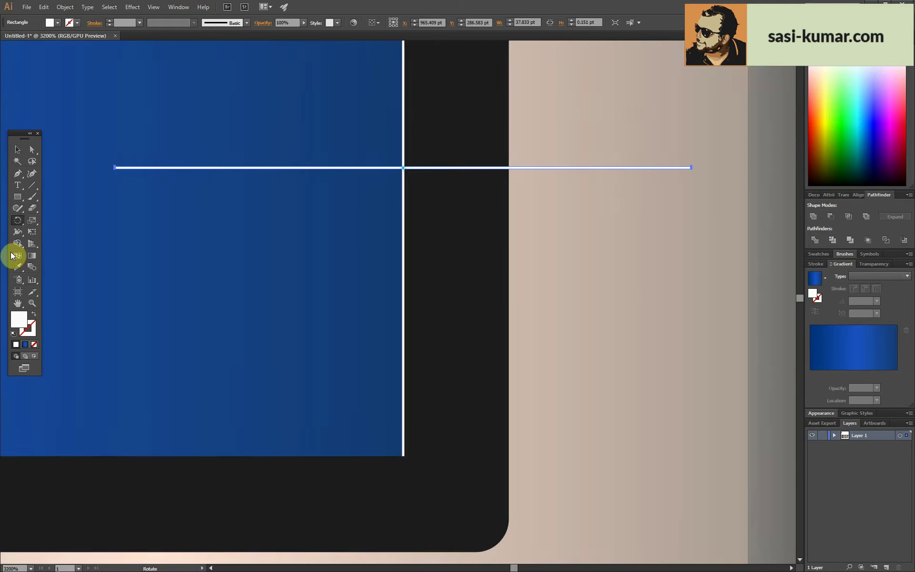
key("ctrl+minus")
key("v")
mouse_move(359, 193)
left_mouse_down()
mouse_move(136, 413)
mouse_move(410, 294)
mouse_move(517, 343)
left_mouse_up()
- Stretch the horizontal strip's left end far left using Direct Selection
scroll(270, 431, "up", 5)
scroll(517, 343, "down", 5)
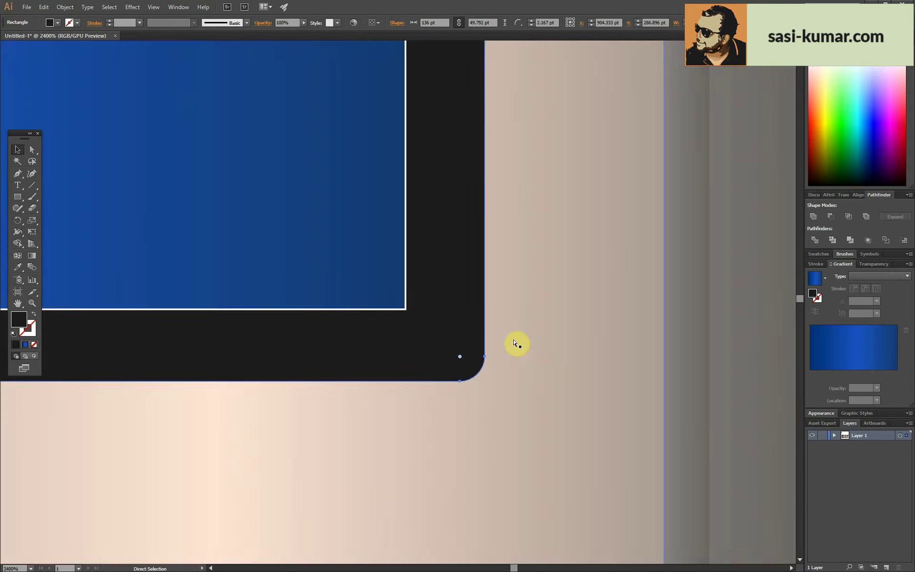
scroll(327, 351, "up", 2)
scroll(323, 370, "up", 3)
left_click_drag(414, 357, 251, 264)
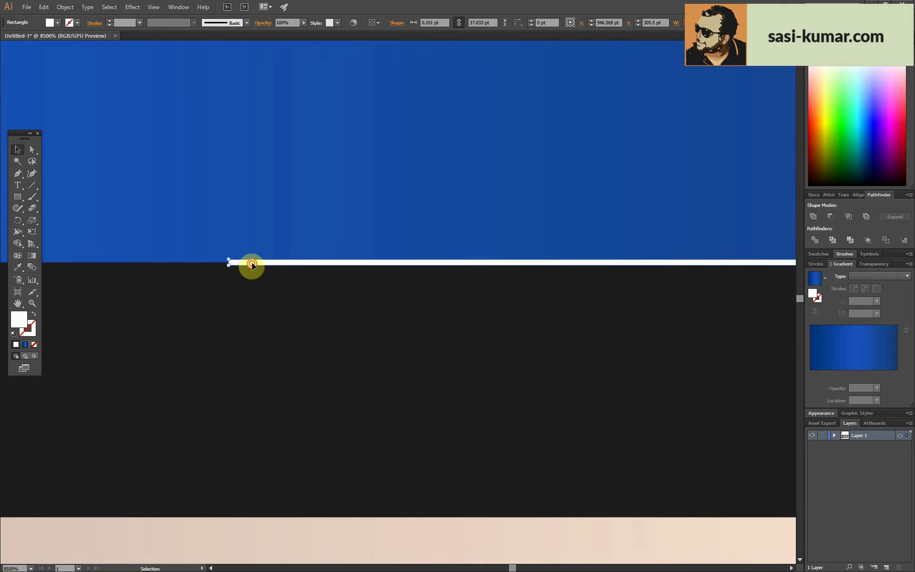
double_click(251, 264)
key("a")
scroll(502, 378, "down", 3)
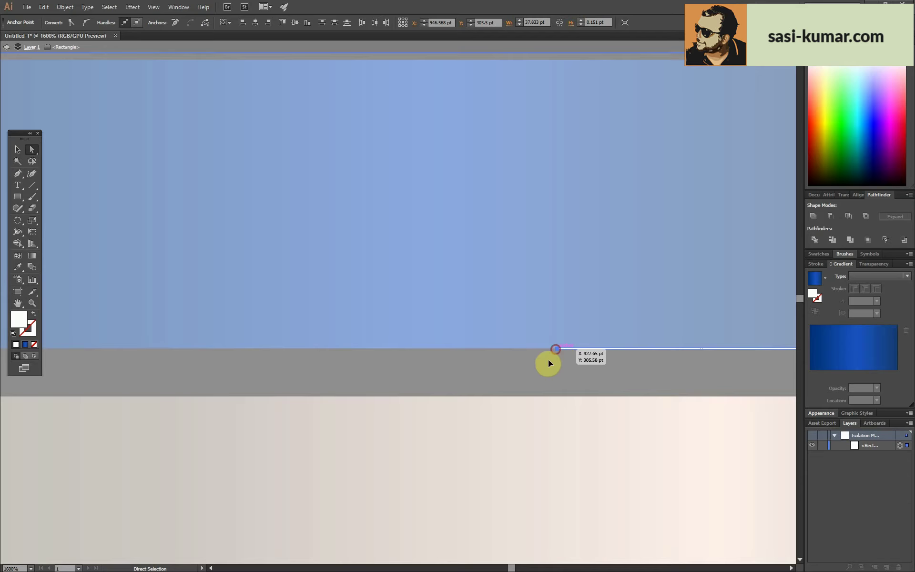
mouse_move(557, 348)
left_mouse_down()
mouse_move(133, 374)
mouse_move(513, 390)
left_mouse_up()
scroll(513, 390, "up", 2)
left_click_drag(312, 253, 94, 117)
scroll(424, 324, "up", 1)
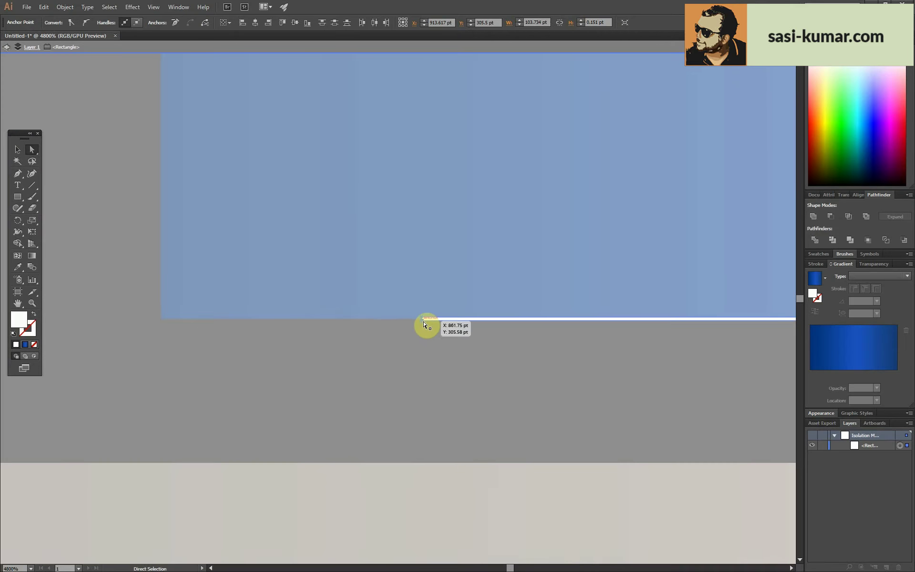
- Line up the strip's left end exactly with the display's corner
left_click_drag(164, 322, 161, 321)
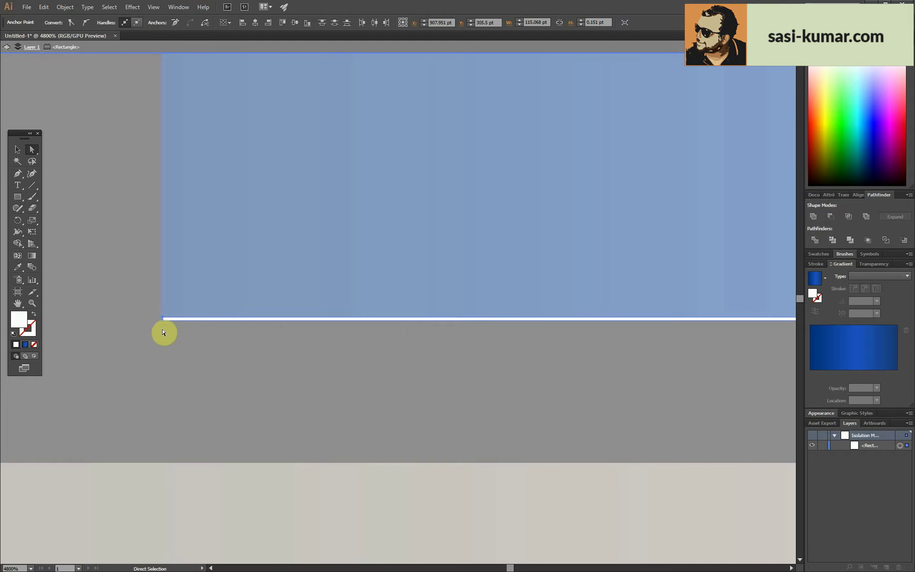
scroll(194, 290, "up", 3)
scroll(490, 431, "up", 2)
scroll(401, 434, "up", 1)
left_click_drag(264, 423, 244, 423)
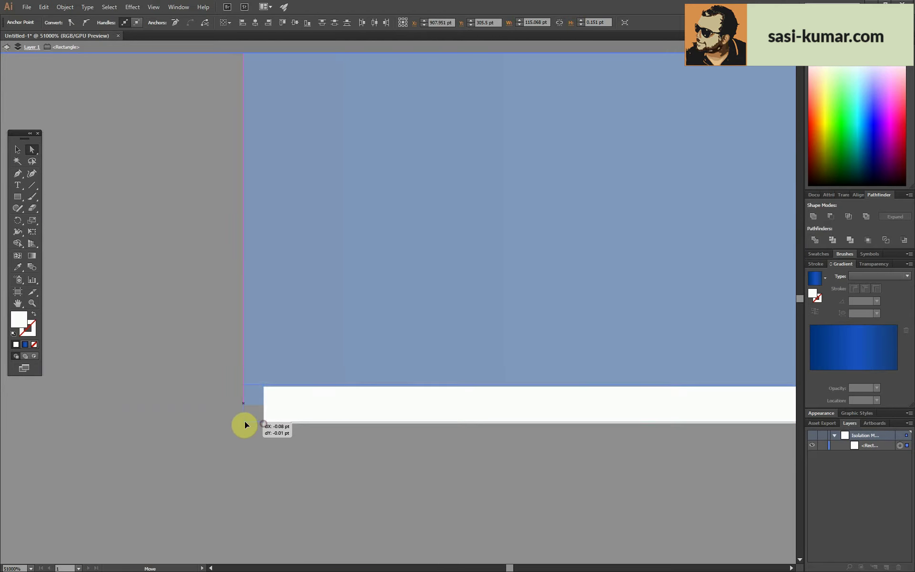
left_click(245, 433)
scroll(160, 307, "down", 2)
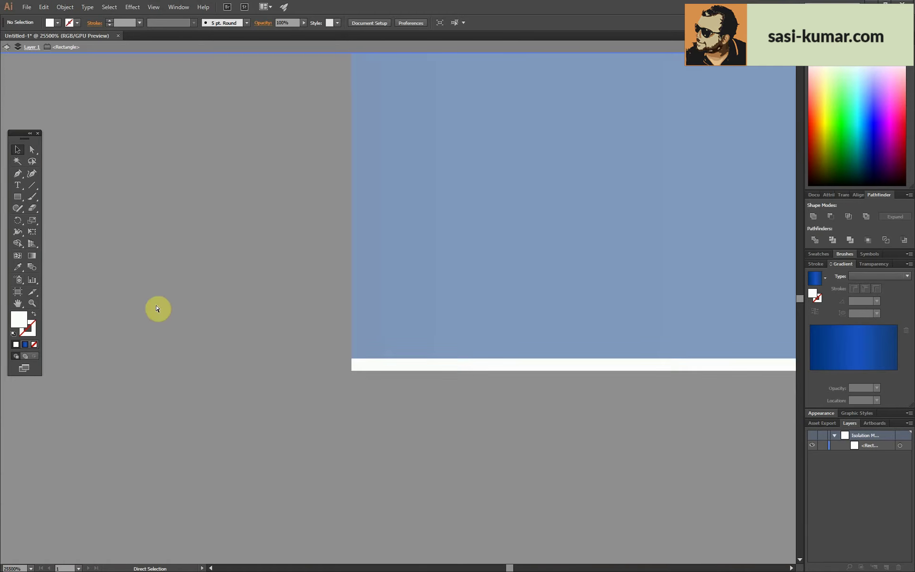
scroll(157, 308, "down", 3)
scroll(158, 309, "down", 1)
- Brighten the blue display's middle gradient stop colour
double_click(463, 391)
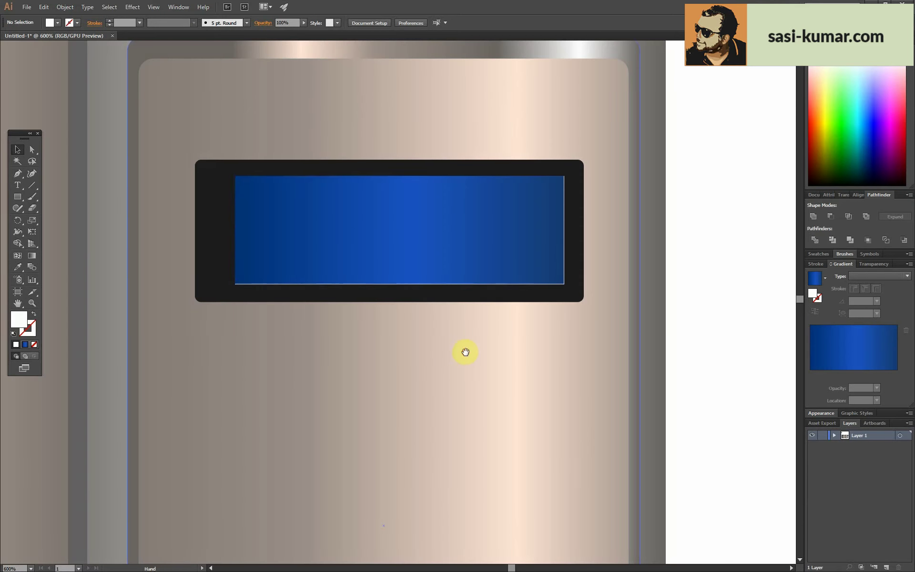
left_click(446, 252)
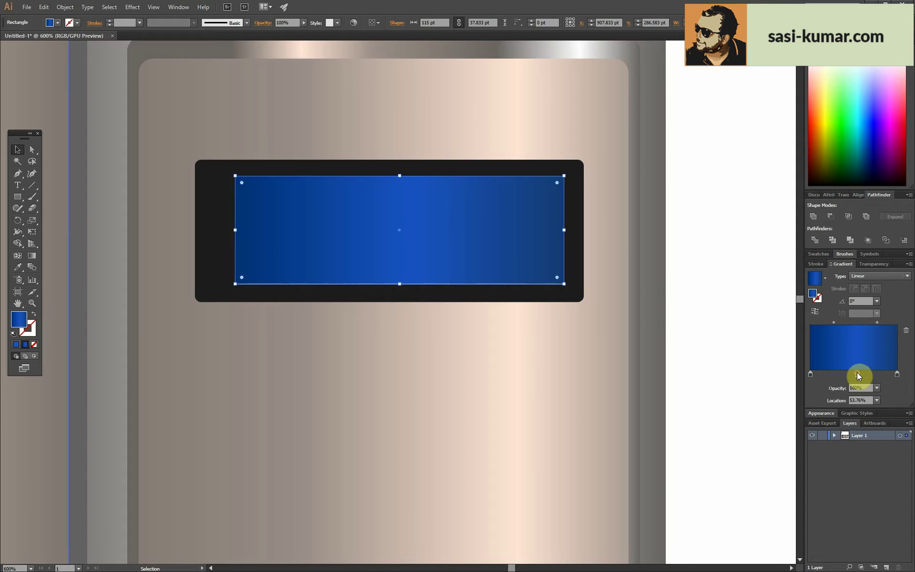
double_click(857, 373)
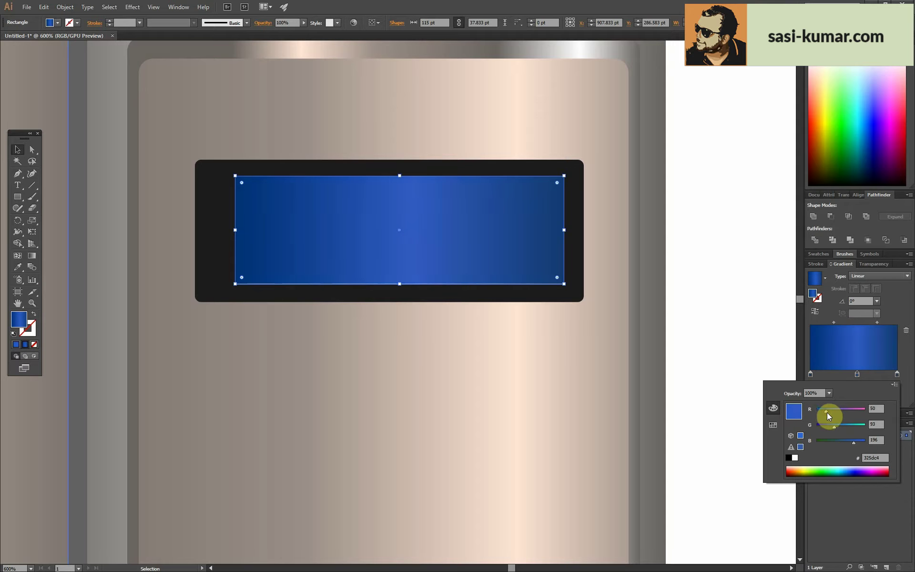
left_click(693, 258)
left_click(693, 286)
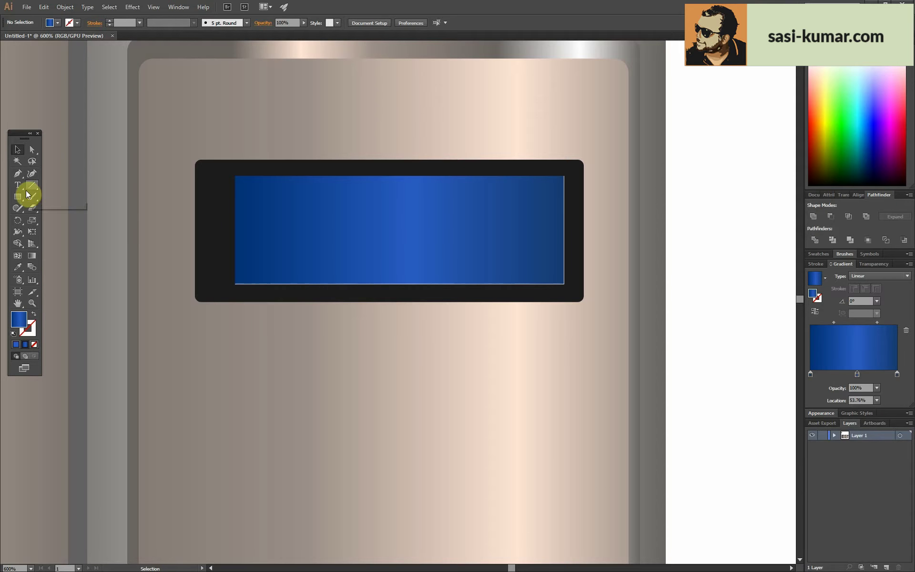
- Draw a dark horizontal line across the lower display and expand it into a shape
left_click_drag(247, 268, 554, 268)
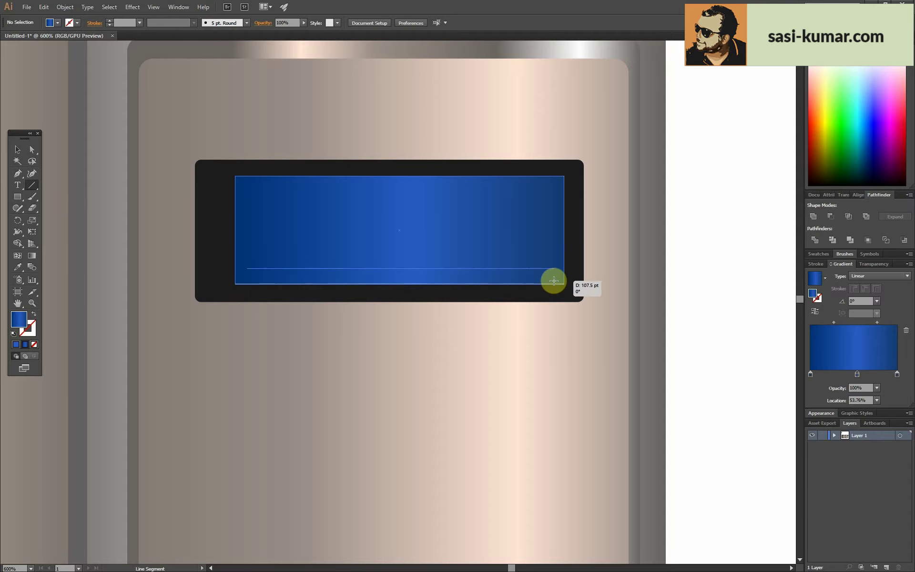
double_click(34, 335)
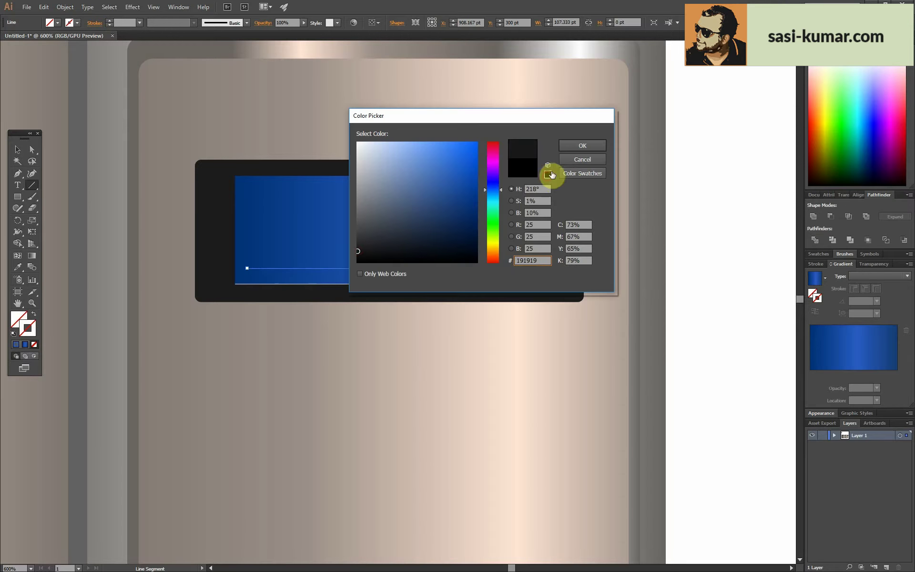
left_click(582, 145)
left_click(32, 149)
left_click(419, 292)
left_click(418, 274)
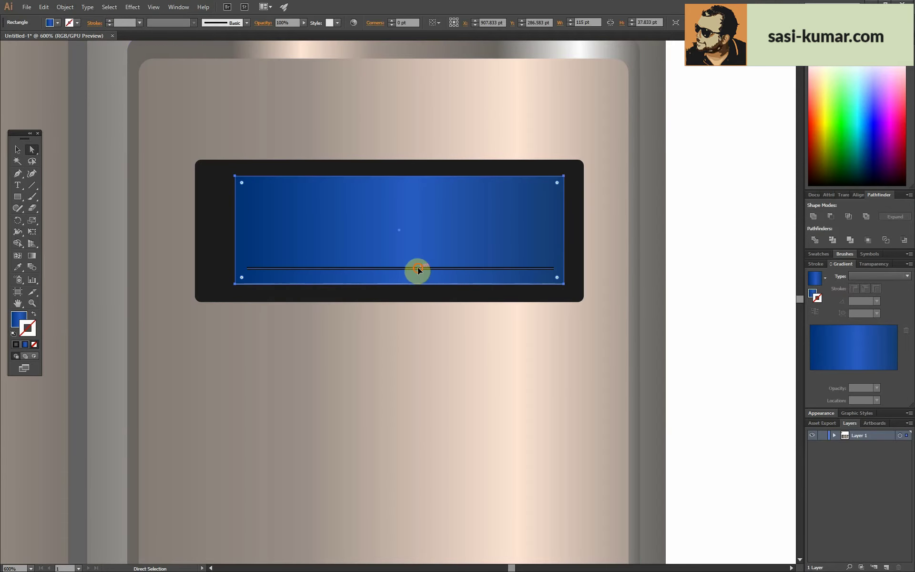
left_click(65, 6)
left_click(102, 108)
left_click(435, 343)
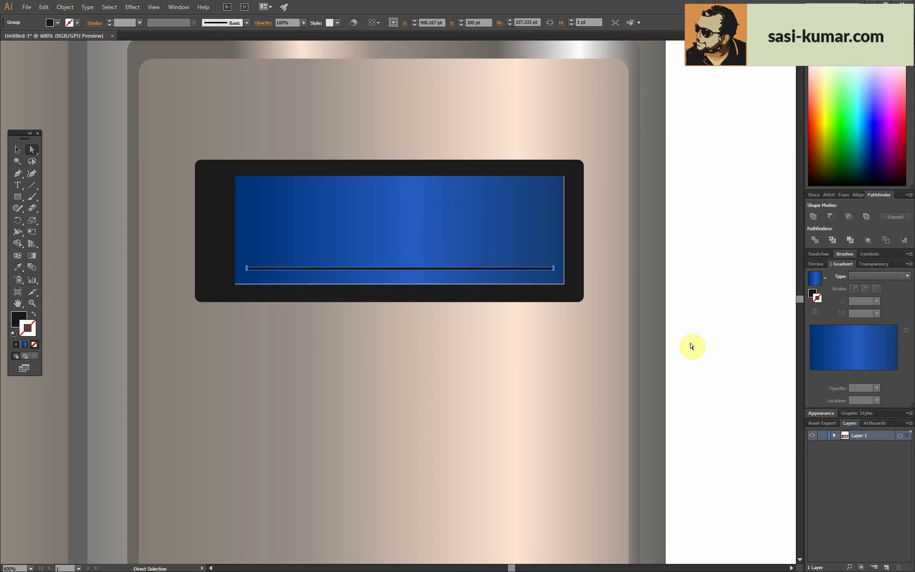
left_click(697, 312)
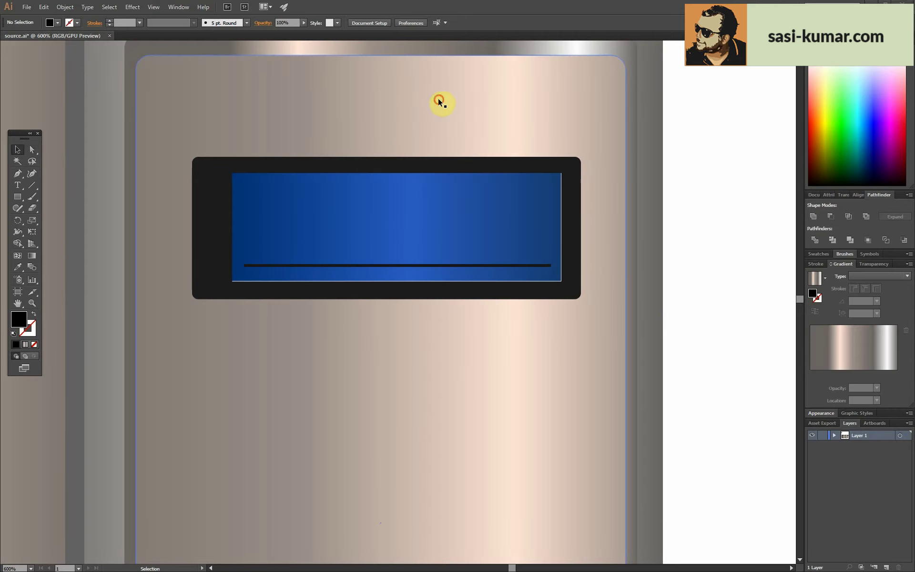
- Type 00:00 and set it in the Digital-7 Italic font
left_click(18, 184)
left_click(319, 119)
type("00:00")
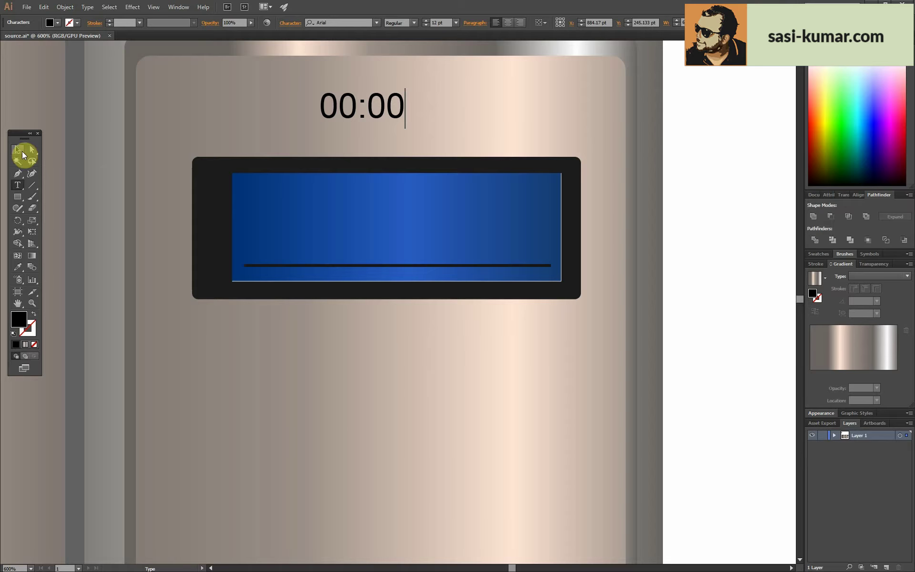
left_click(22, 151)
left_click(375, 22)
type("d")
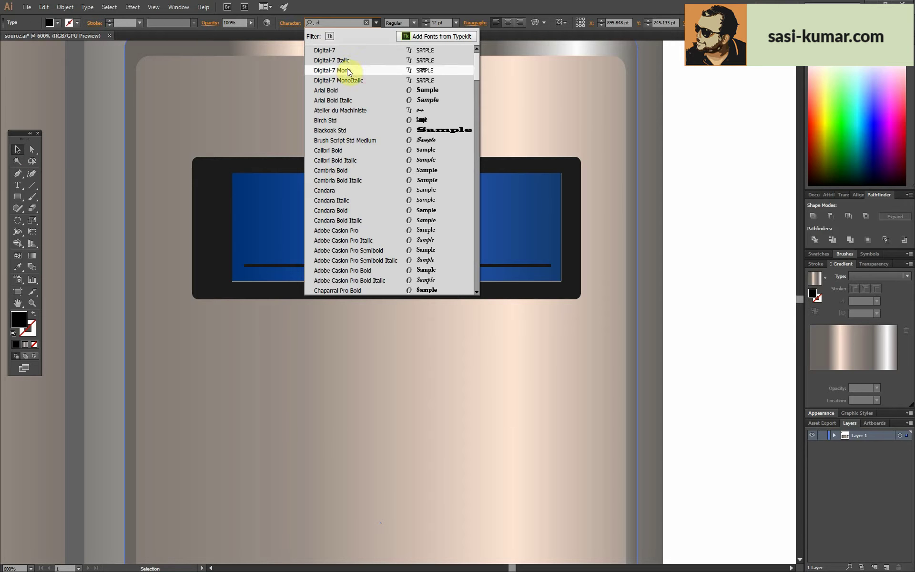
left_click(347, 61)
- Scale the 00:00 digits and place them on the right side of the blue display
mouse_move(390, 121)
left_mouse_down()
mouse_move(406, 125)
mouse_move(430, 247)
left_mouse_up()
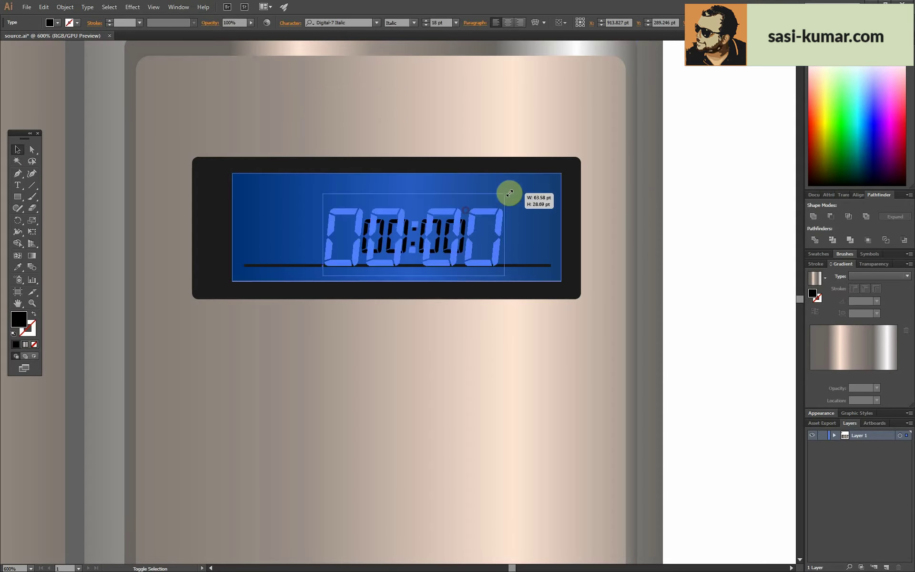
mouse_move(467, 216)
left_mouse_down()
mouse_move(507, 192)
mouse_move(508, 204)
left_mouse_up()
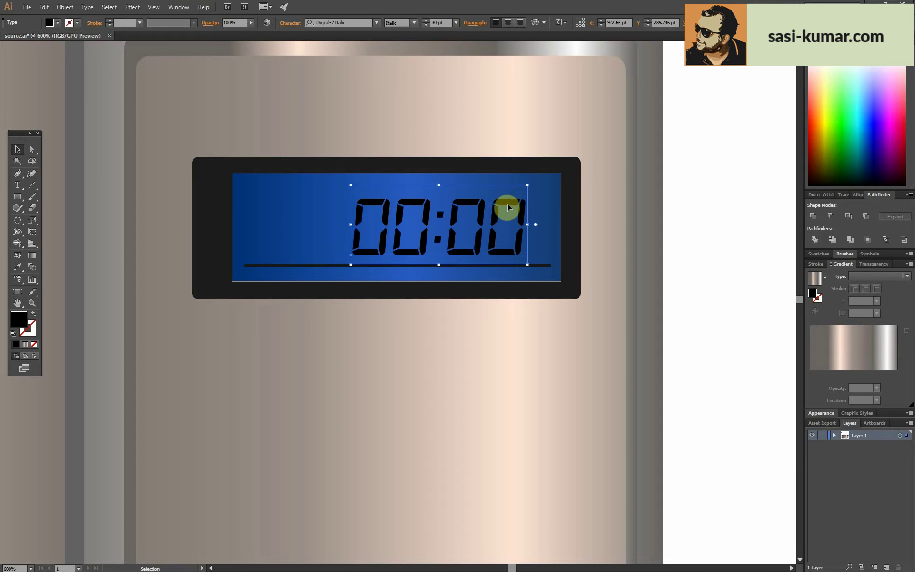
key("i")
left_click(17, 149)
left_click(393, 99)
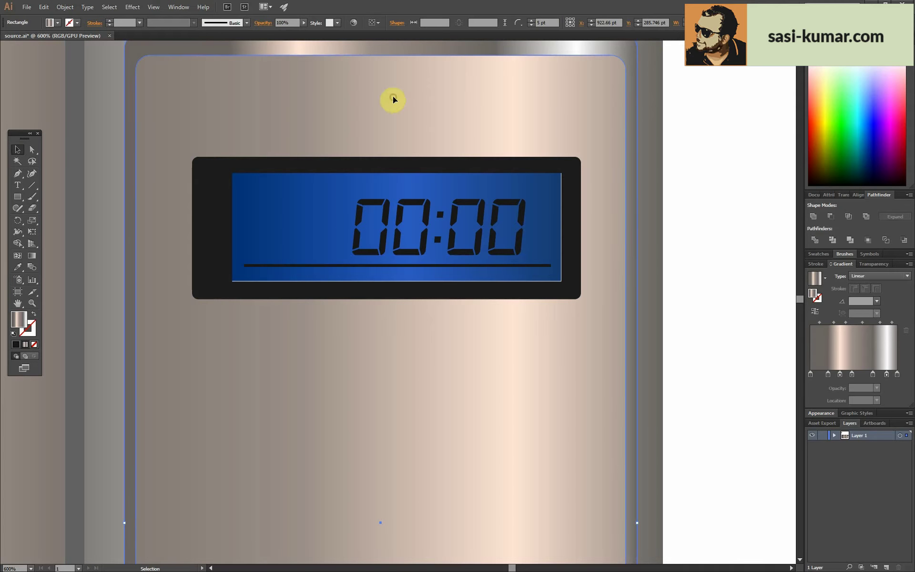
left_click_drag(431, 218, 446, 216)
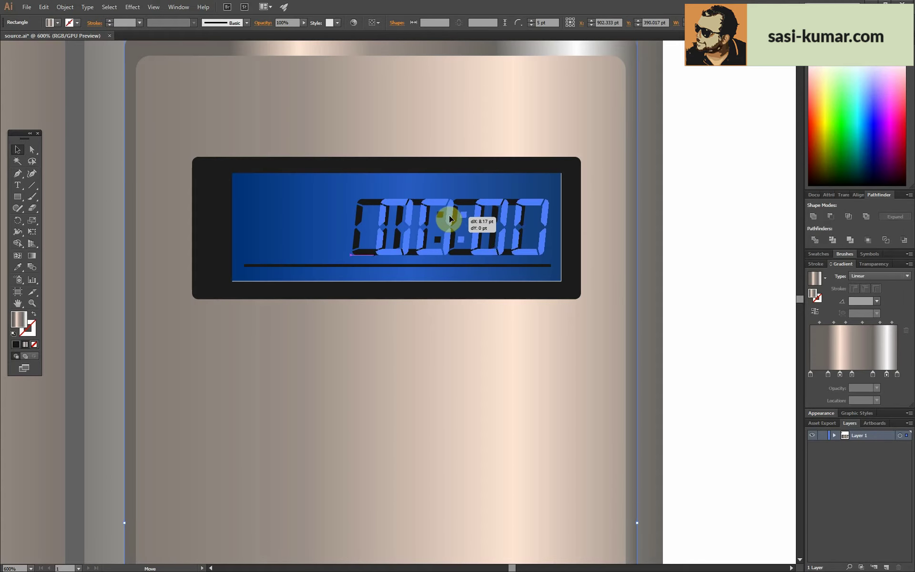
left_click(514, 458)
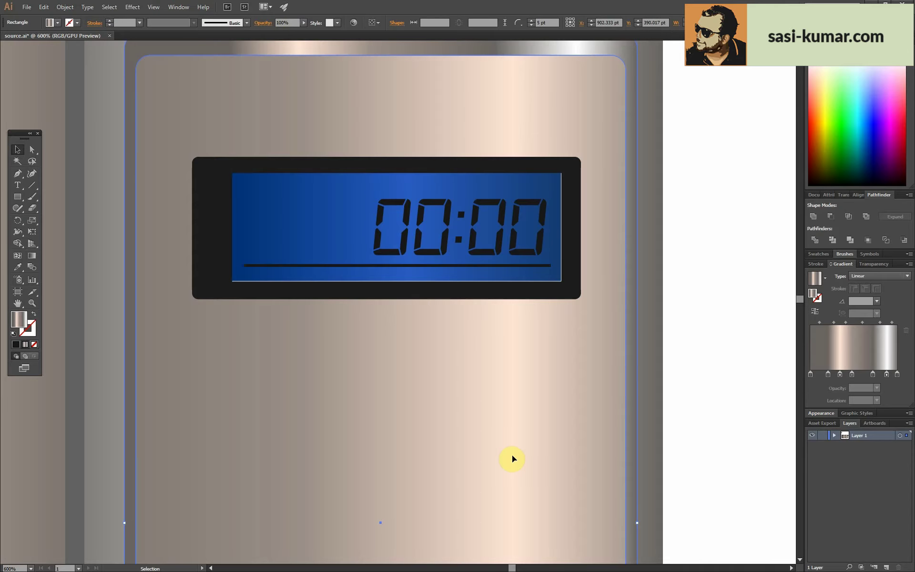
key("ctrl+equal")
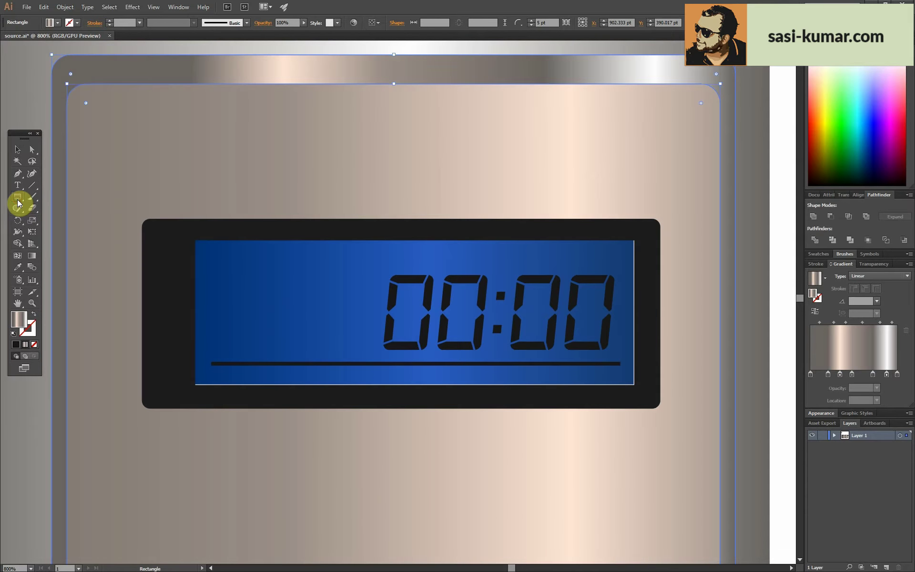
- Draw a small rounded square with a black outline and no fill
left_click_drag(19, 202, 55, 208)
left_click_drag(233, 131, 321, 218)
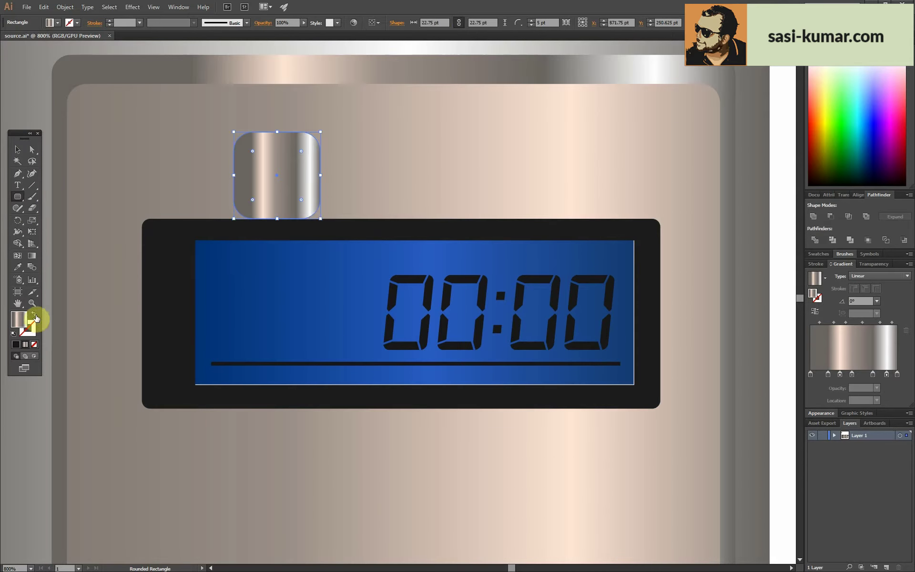
key("i")
left_click(406, 278)
left_click(33, 316)
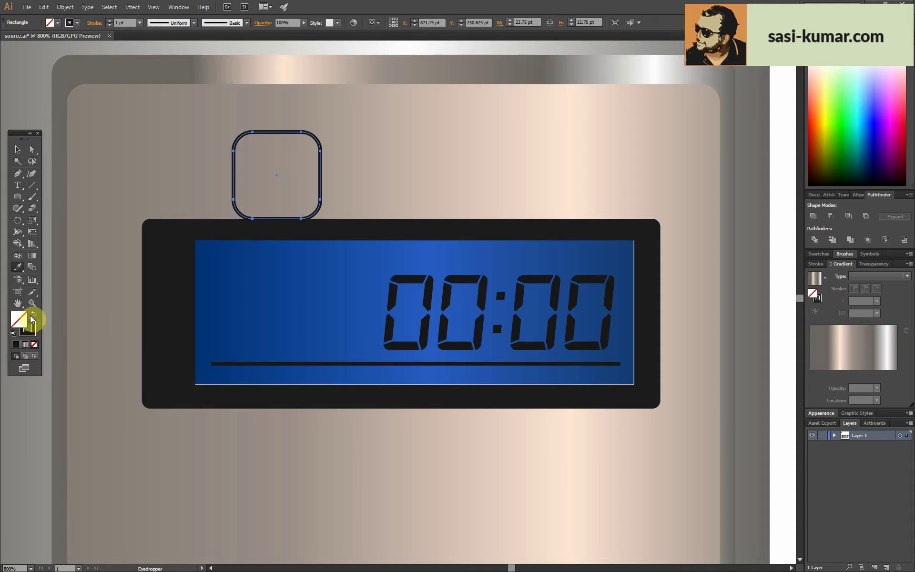
key("v")
- Expand the square's appearance into a solid shape and move it onto the display's left side
left_click(64, 6)
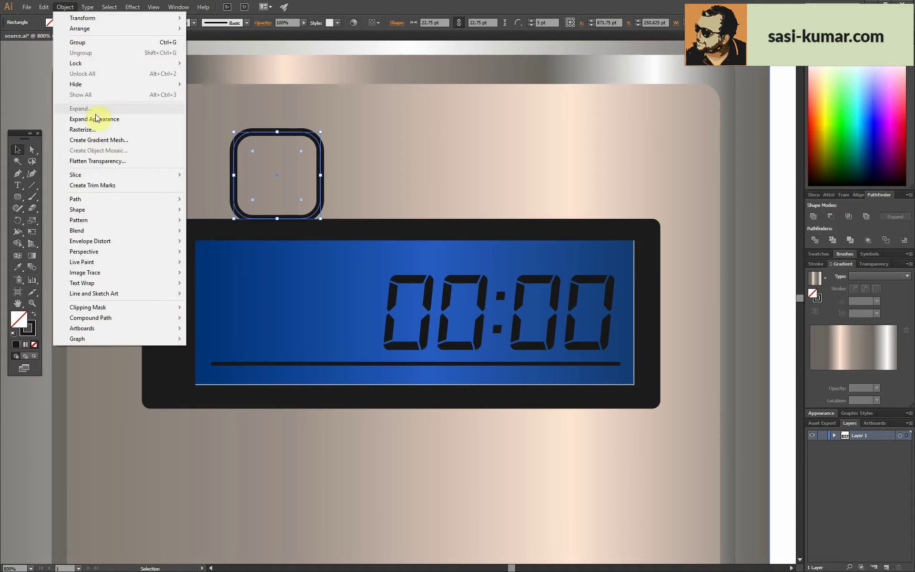
left_click(96, 119)
left_click(65, 7)
left_click(90, 108)
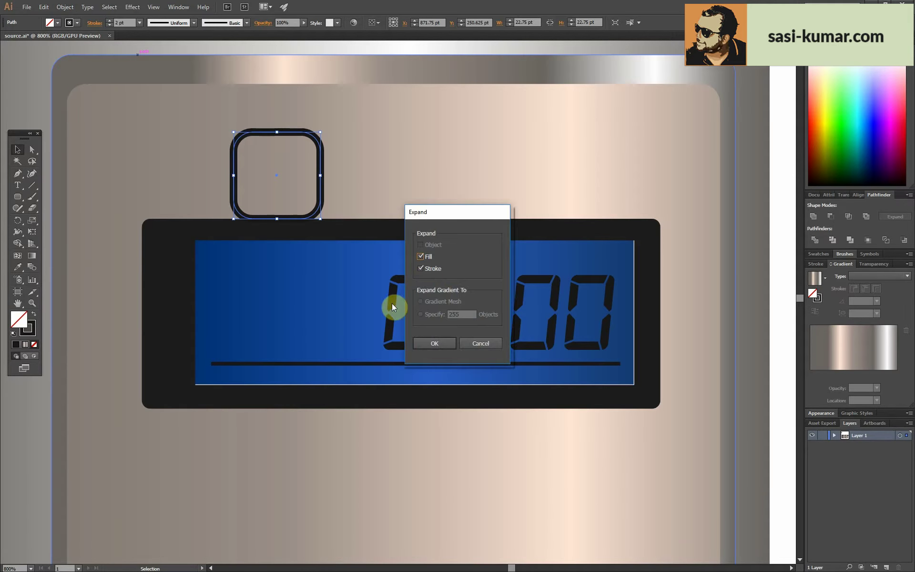
left_click(435, 343)
mouse_move(307, 135)
left_mouse_down()
mouse_move(302, 262)
mouse_move(268, 295)
left_mouse_up()
key("ctrl+equal")
key("ctrl+equal")
key("ctrl+equal")
- Draw vertical and horizontal grey guide lines crossing the rounded square
left_click_drag(441, 259, 493, 247)
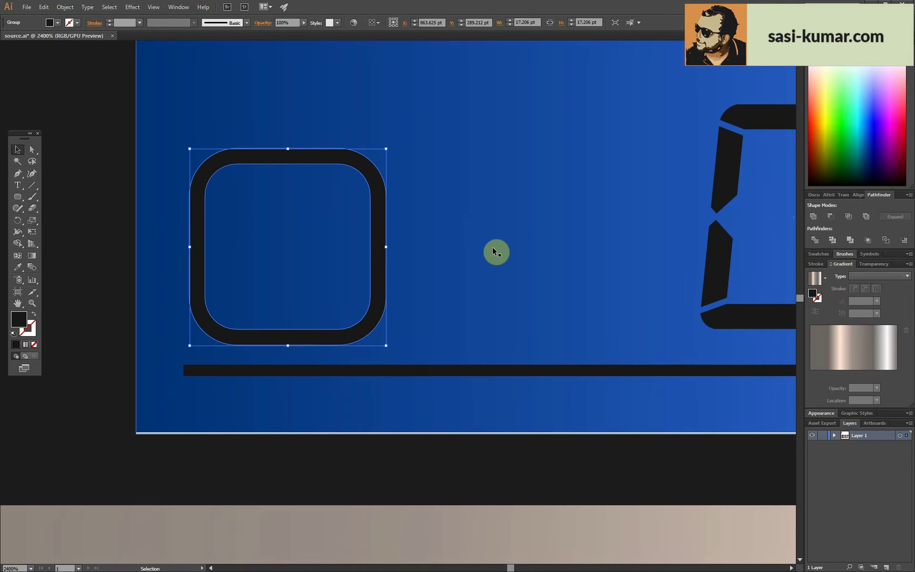
left_click(32, 185)
left_click_drag(283, 179, 283, 249)
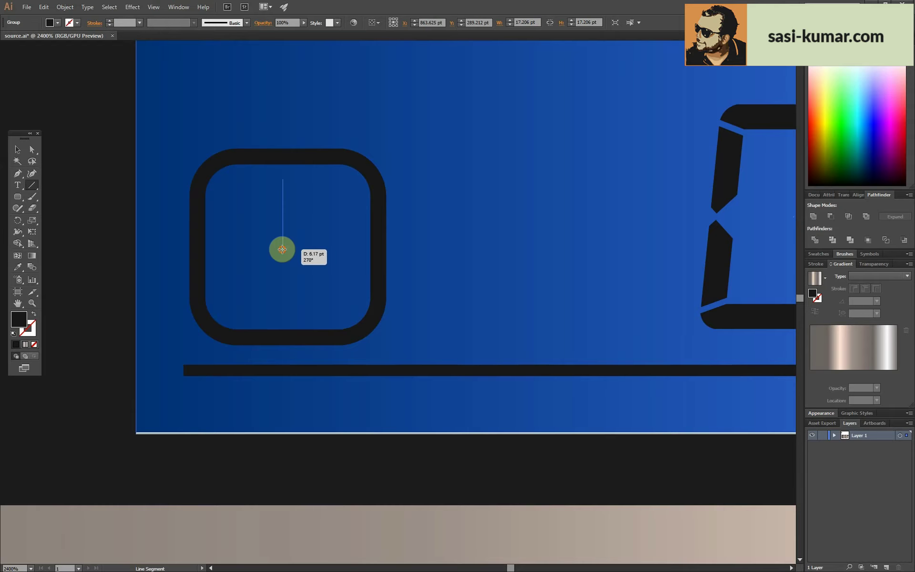
left_click(304, 157)
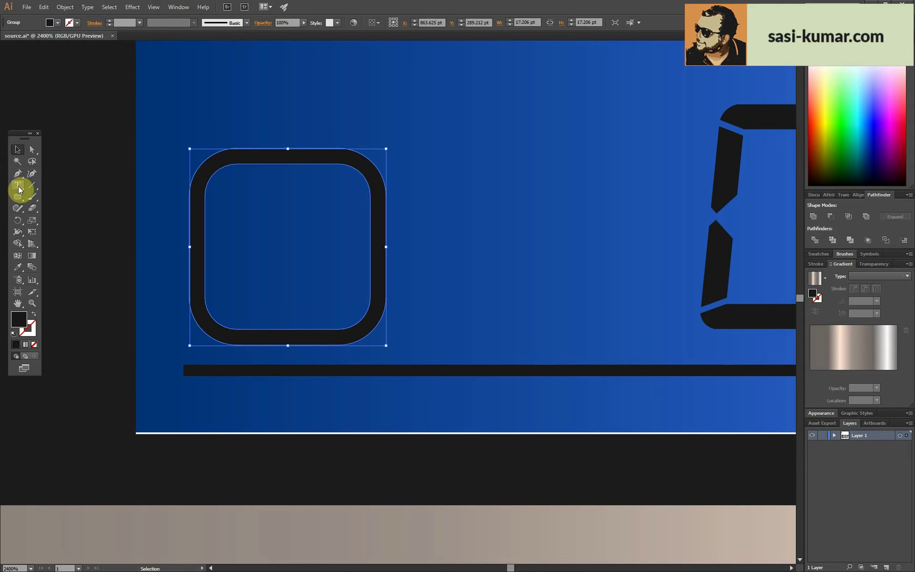
key("backslash")
left_click_drag(290, 253, 136, 254)
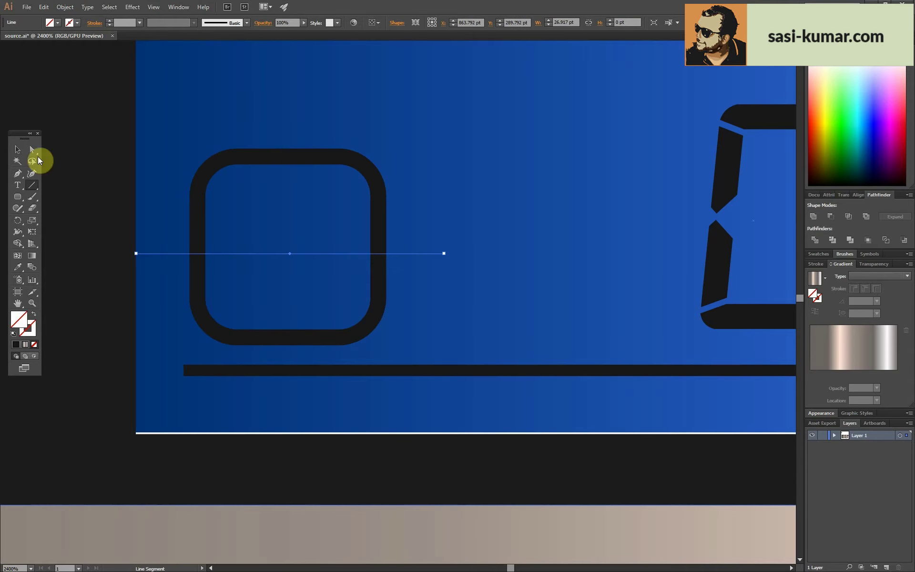
left_click(202, 215)
key("Escape")
left_click(17, 150)
left_click(280, 138)
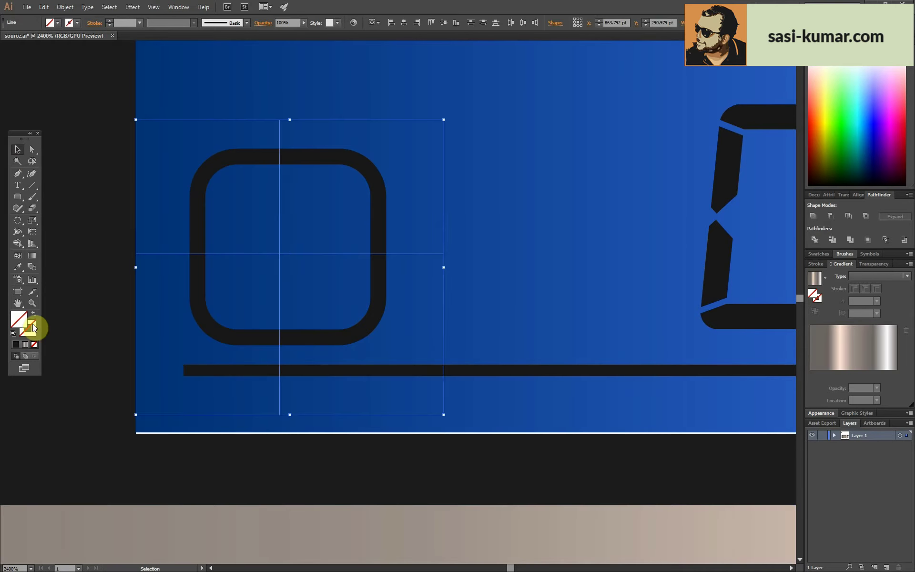
double_click(32, 324)
left_click(582, 146)
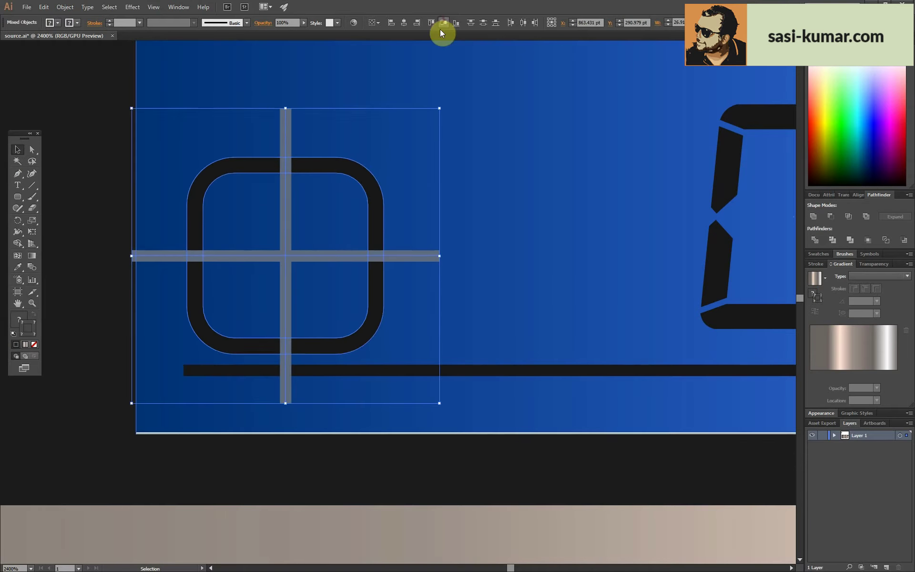
- Draw a diagonal clock hand from the centre with the black stroke and round caps
key("backslash")
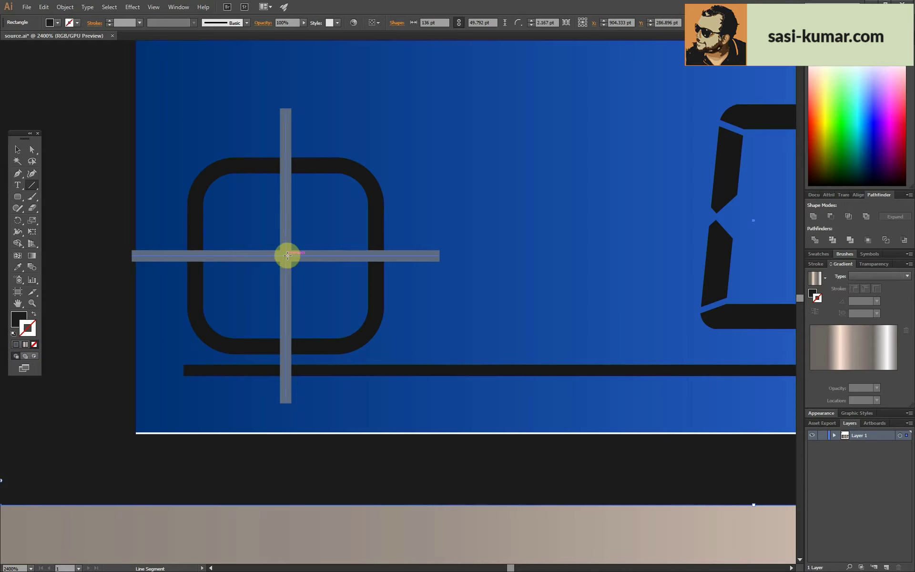
left_click_drag(285, 256, 327, 296)
key("i")
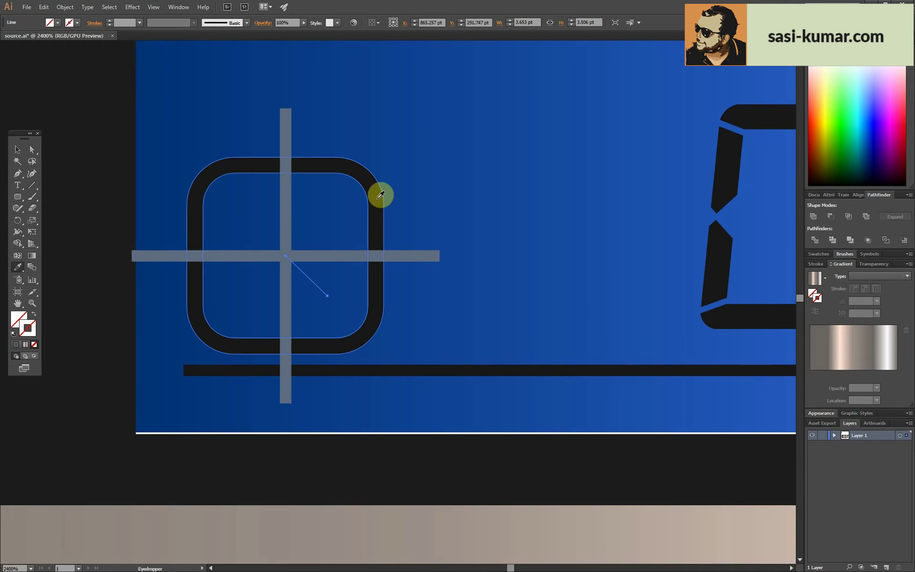
left_click(380, 194)
left_click(814, 265)
left_click(853, 288)
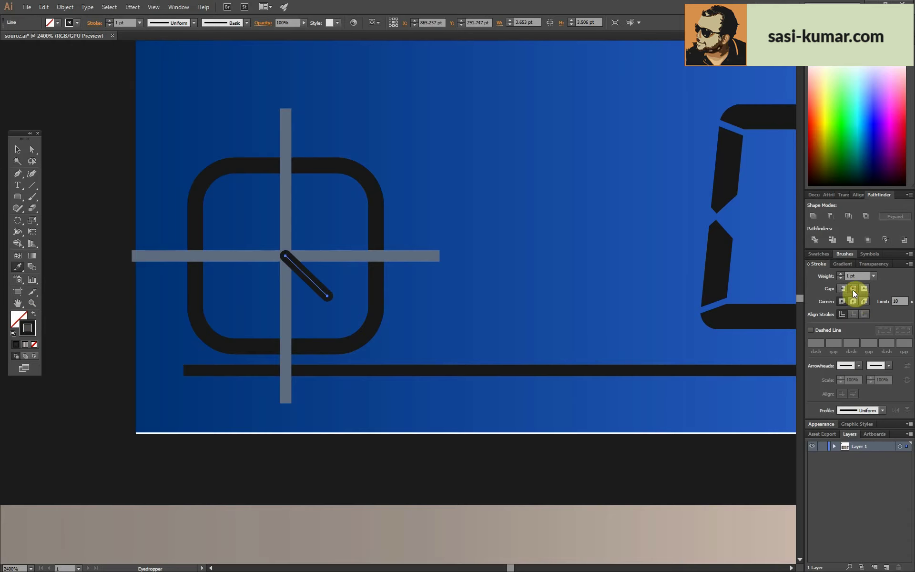
left_click(18, 150)
left_click(307, 277)
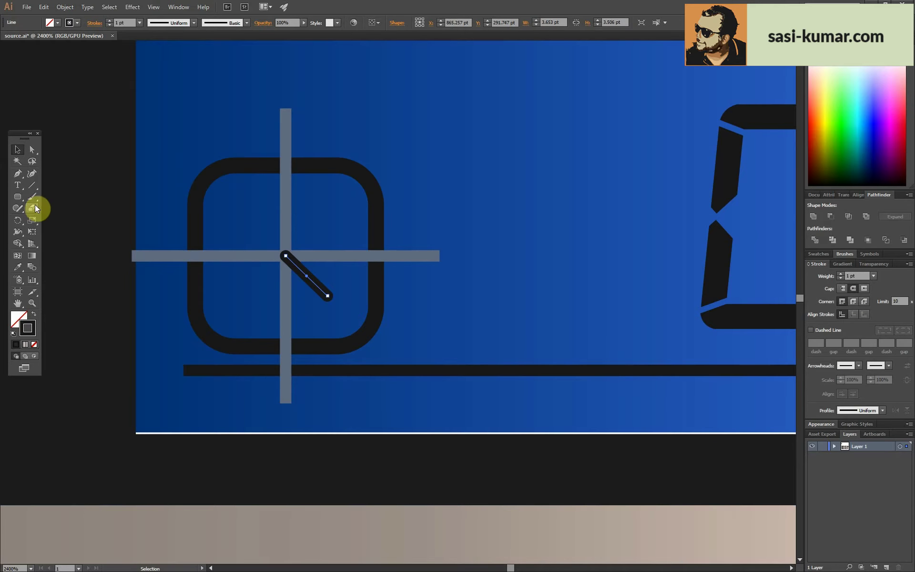
left_click(32, 184)
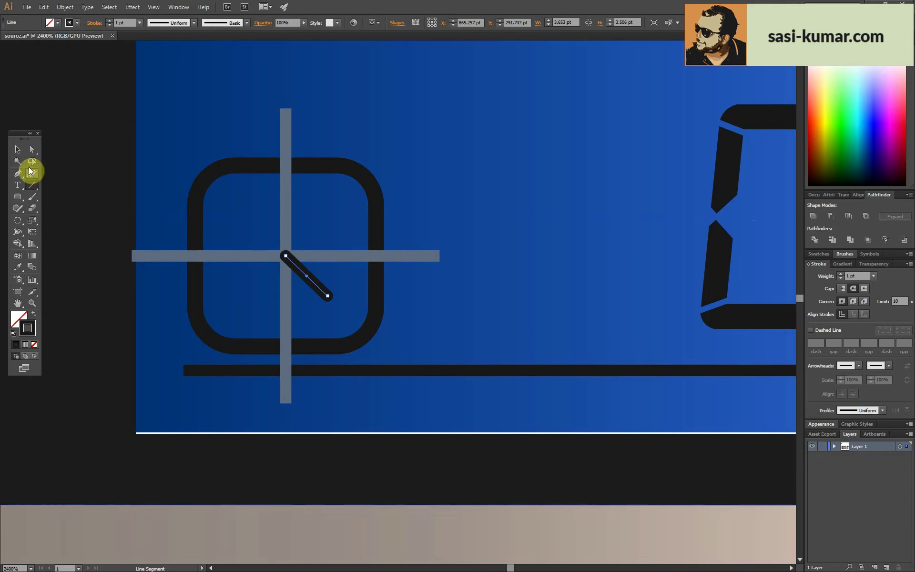
- Add a shorter second hand at the centre with a 0.75 pt stroke
left_click_drag(99, 307, 204, 353)
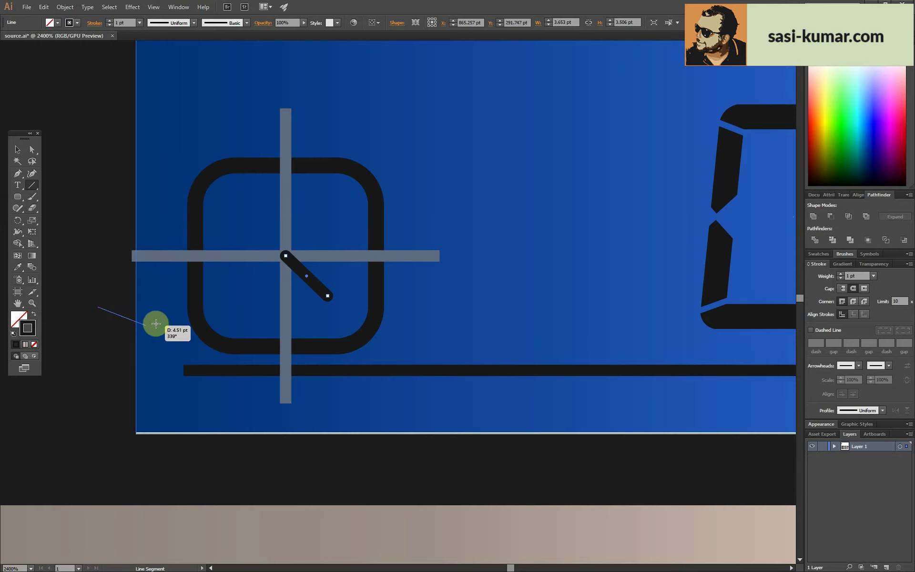
key("v")
left_click_drag(98, 307, 286, 256)
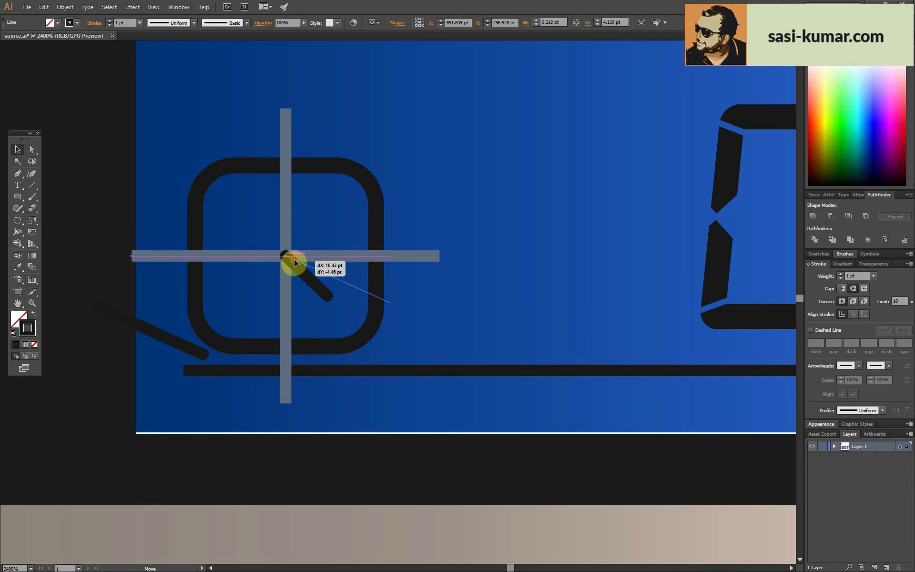
left_click_drag(392, 302, 355, 293)
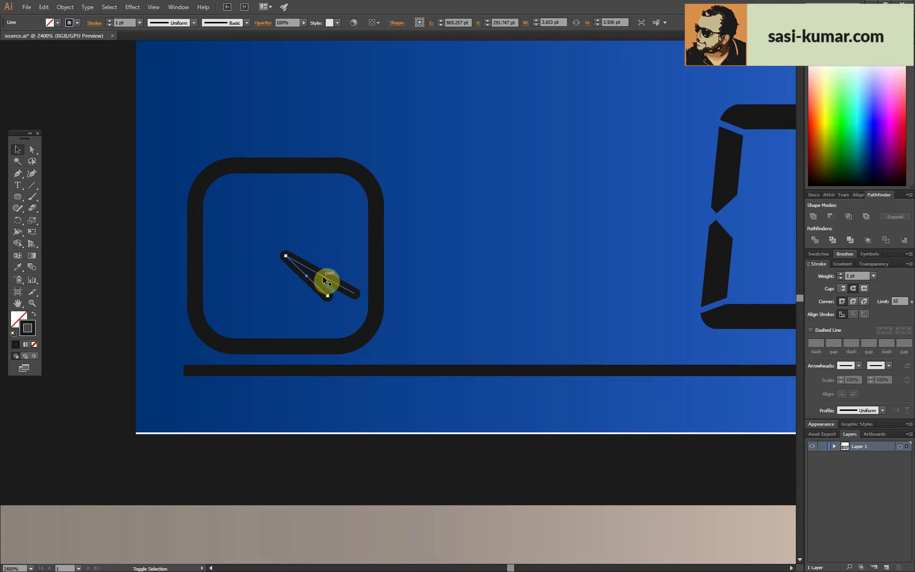
left_click(314, 283, "shift")
left_click(65, 7)
left_click(75, 425)
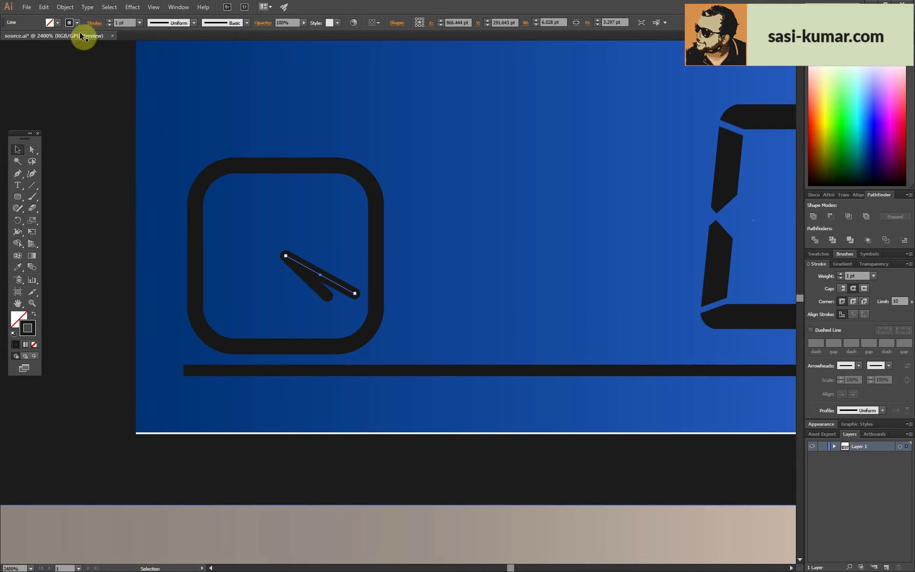
type("0.75")
left_click(296, 257)
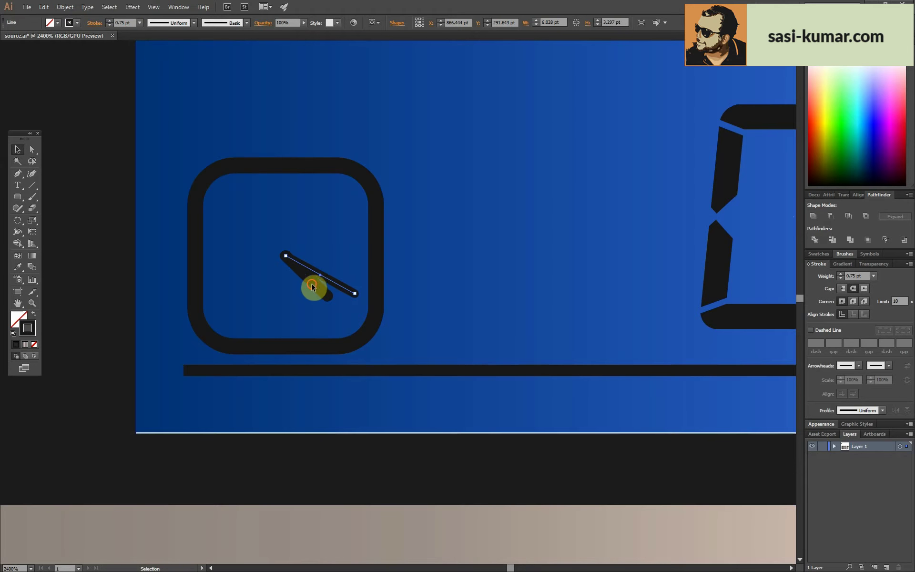
- Expand both clock hands' strokes into filled shapes
left_click(312, 286)
left_click(128, 23)
left_click(327, 278, "shift")
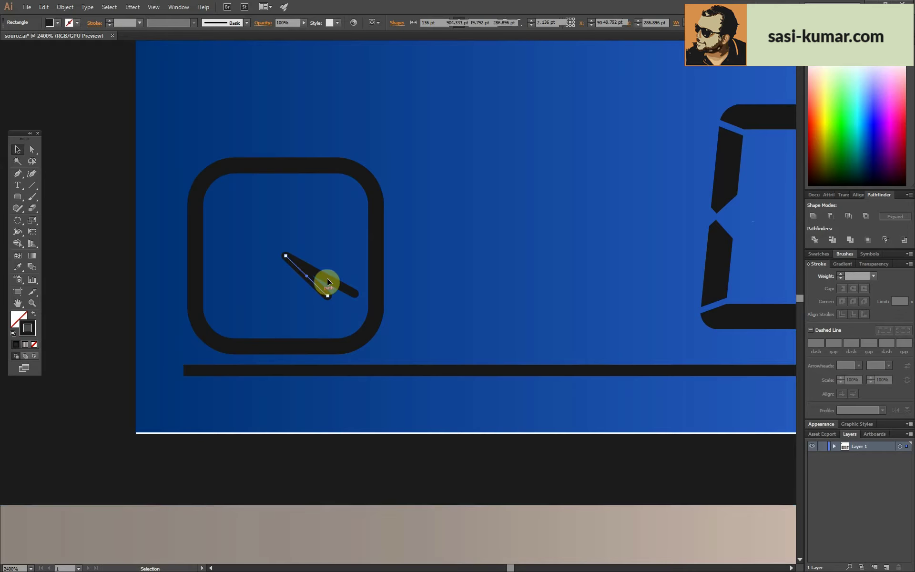
left_click(65, 6)
left_click(78, 108)
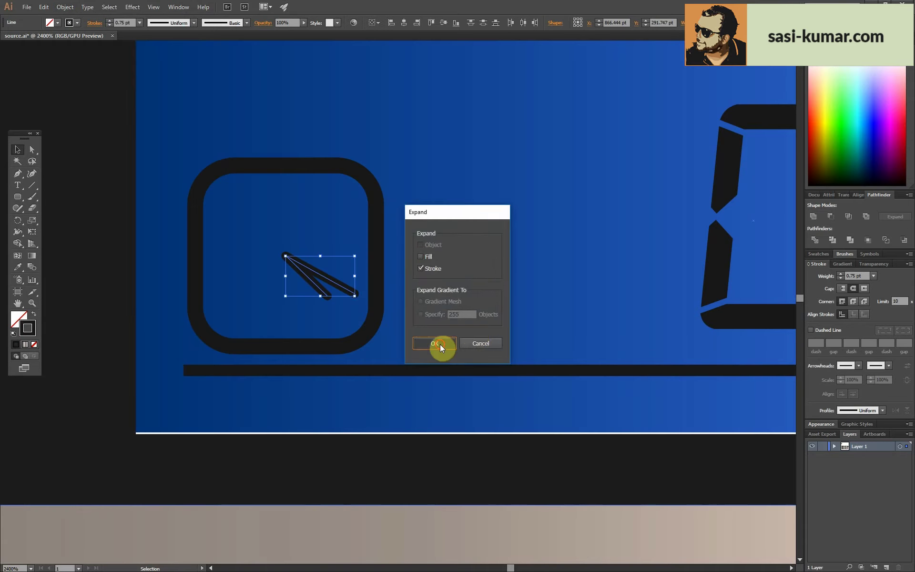
left_click(441, 347)
- Isolate and inspect the blue screen rectangle, then return to the full display view
key("ctrl+minus")
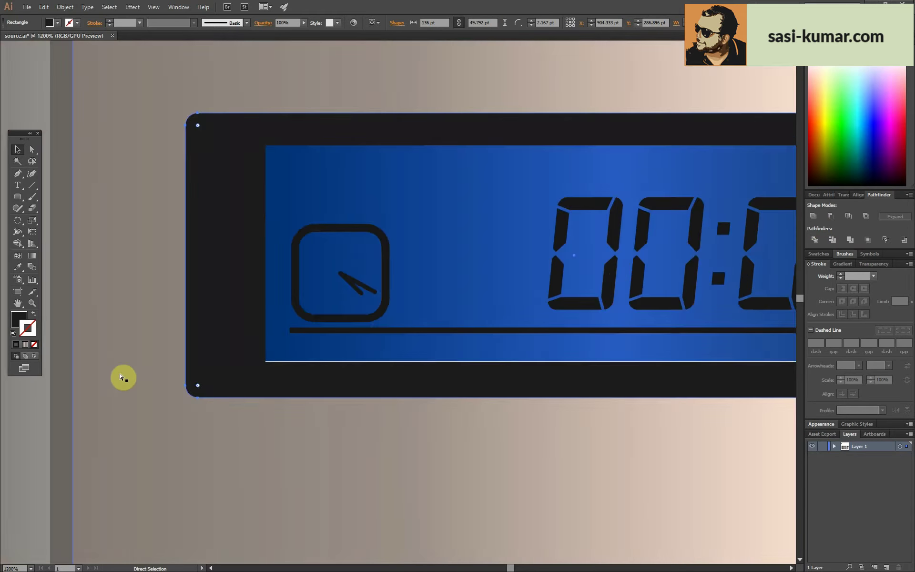
key("ctrl+minus")
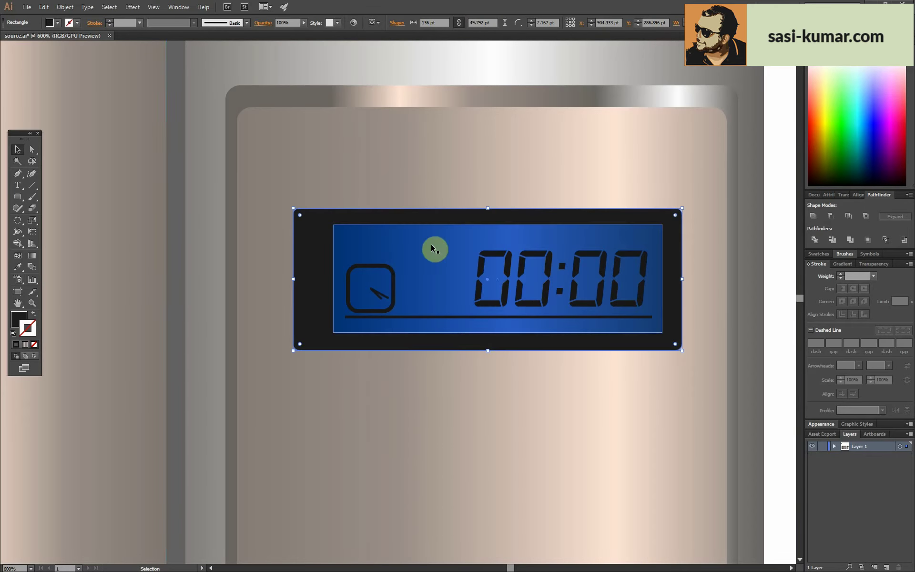
double_click(449, 261)
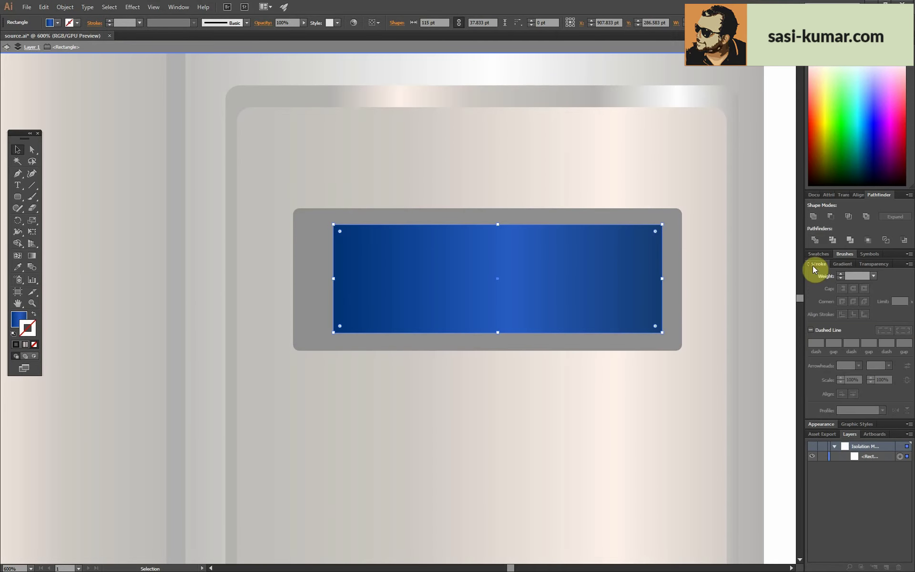
double_click(776, 459)
key("ctrl+minus")
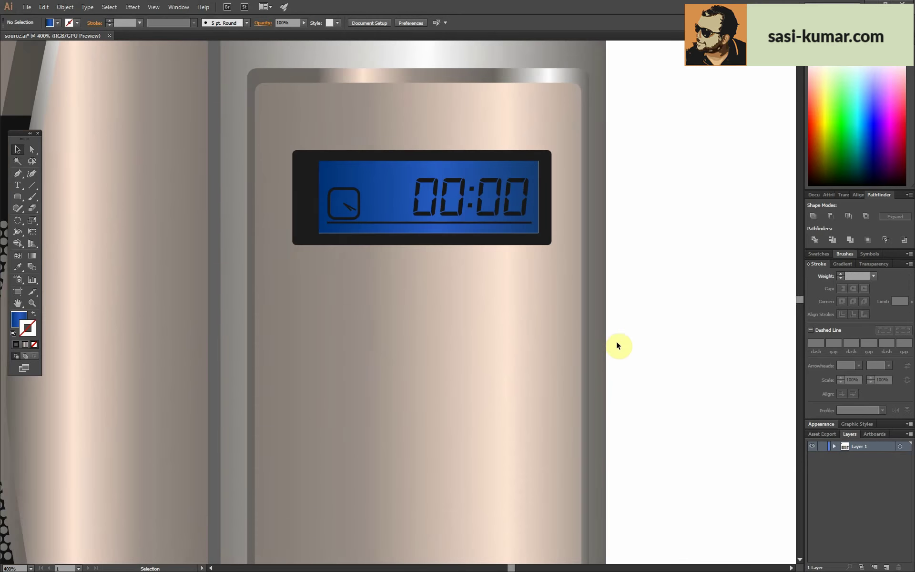
key("ctrl+plus")
- Align the clock icon to a horizontal ruler guide by nudging it down
key("v")
left_click(324, 153)
key("ctrl+r")
left_click_drag(459, 44, 494, 173)
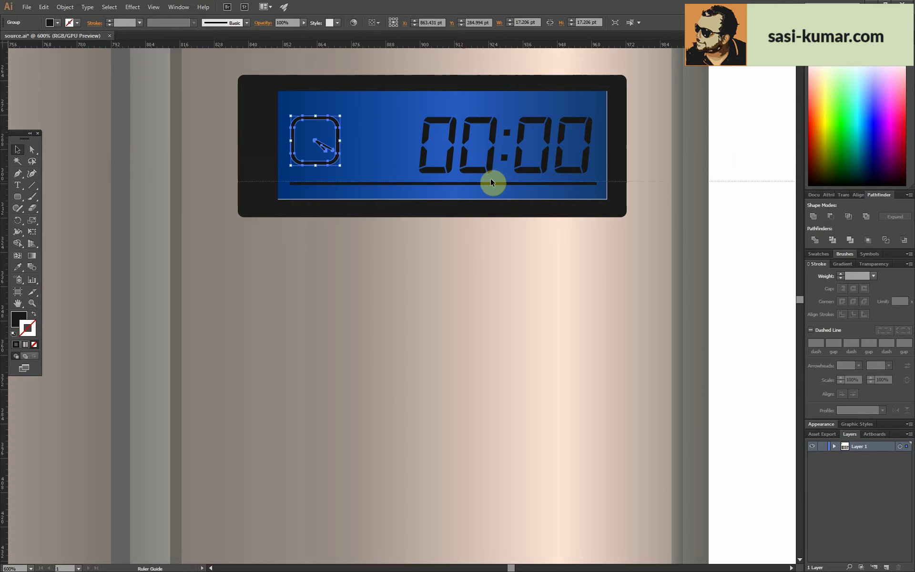
left_click_drag(335, 158, 334, 167)
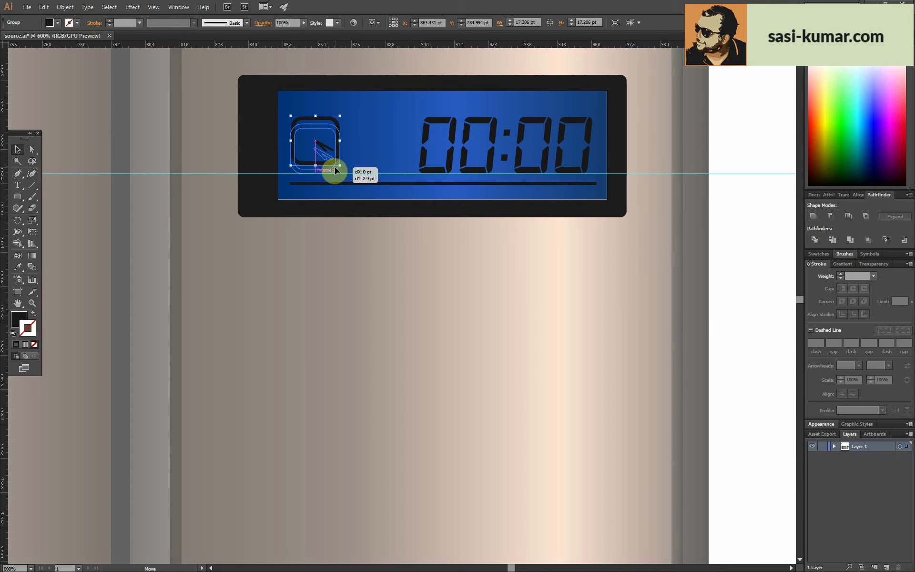
left_click(753, 290)
key("ctrl+1")
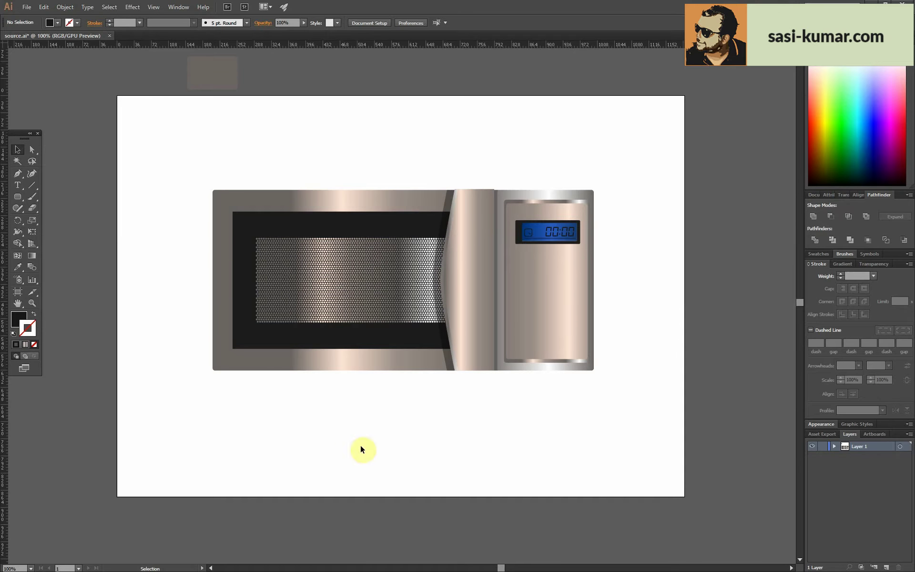
- Draw a 71.269 pt black circle and place it on the panel below the display
key("ctrl+plus")
key("ctrl+plus")
key("ctrl+plus")
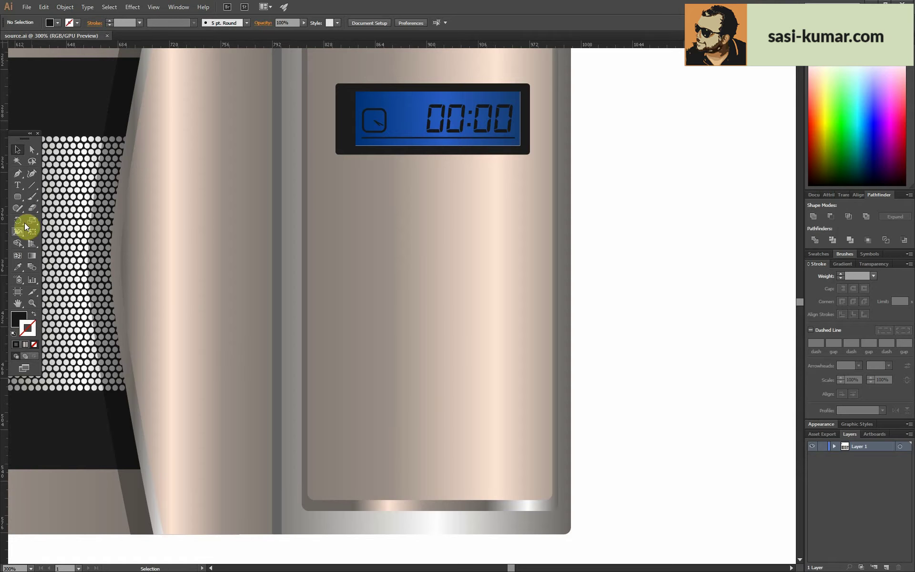
left_click_drag(19, 201, 46, 219)
left_click_drag(457, 260, 457, 260)
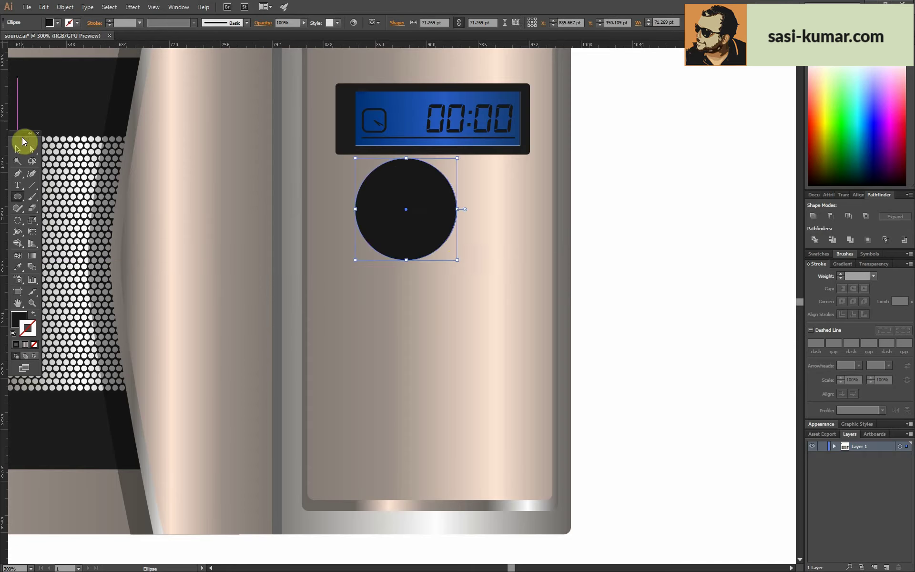
left_click(18, 149)
left_click_drag(407, 210, 739, 235)
left_click(526, 263)
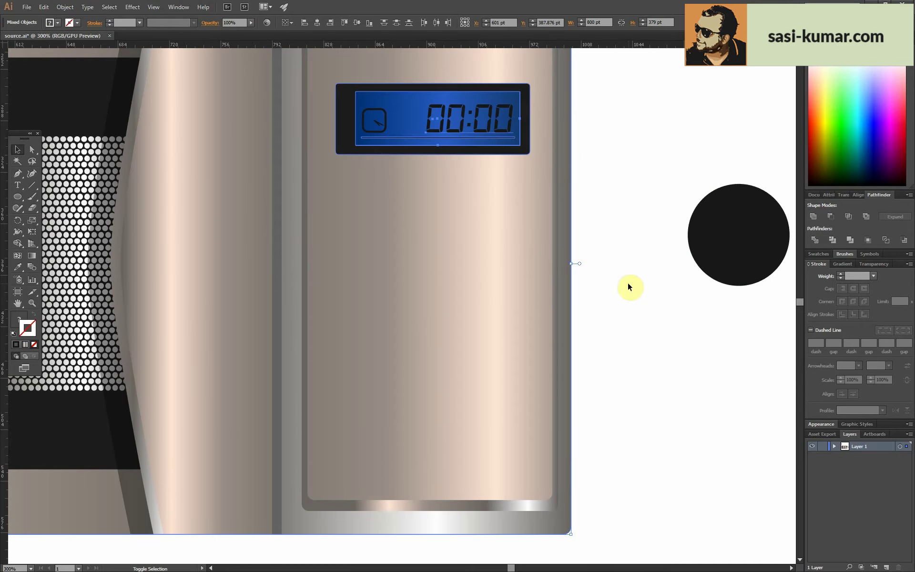
left_click(401, 122)
left_click_drag(733, 224, 419, 223)
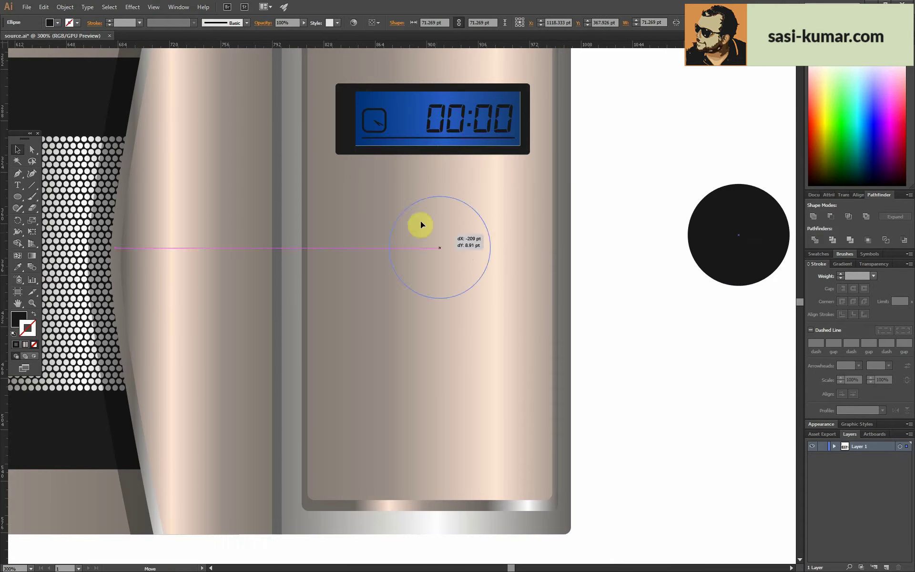
mouse_move(554, 242)
left_mouse_down()
mouse_move(559, 373)
mouse_move(562, 347)
left_mouse_up()
left_click_drag(415, 210, 418, 198)
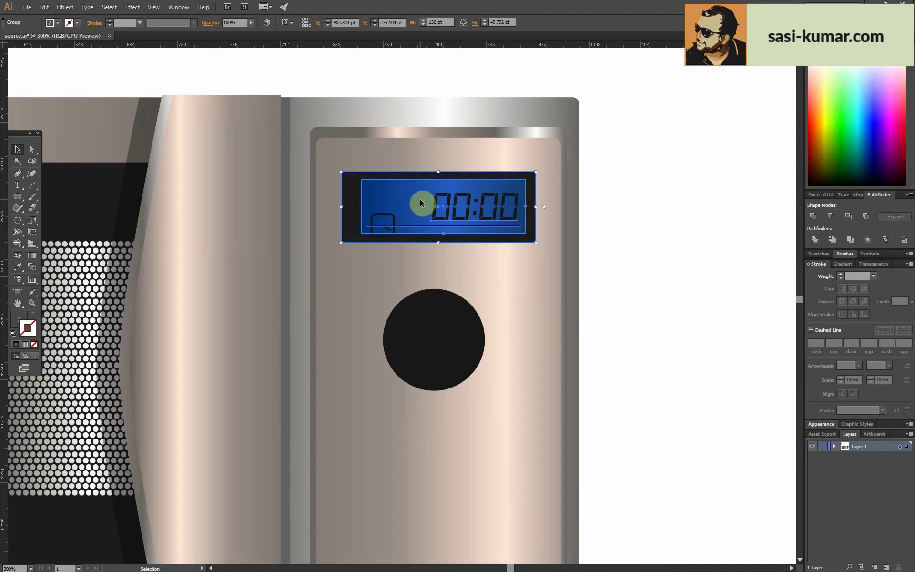
- Raise the LCD display group slightly and centre the circle beneath it
key("ctrl+shift+a")
left_click_drag(413, 242, 416, 256)
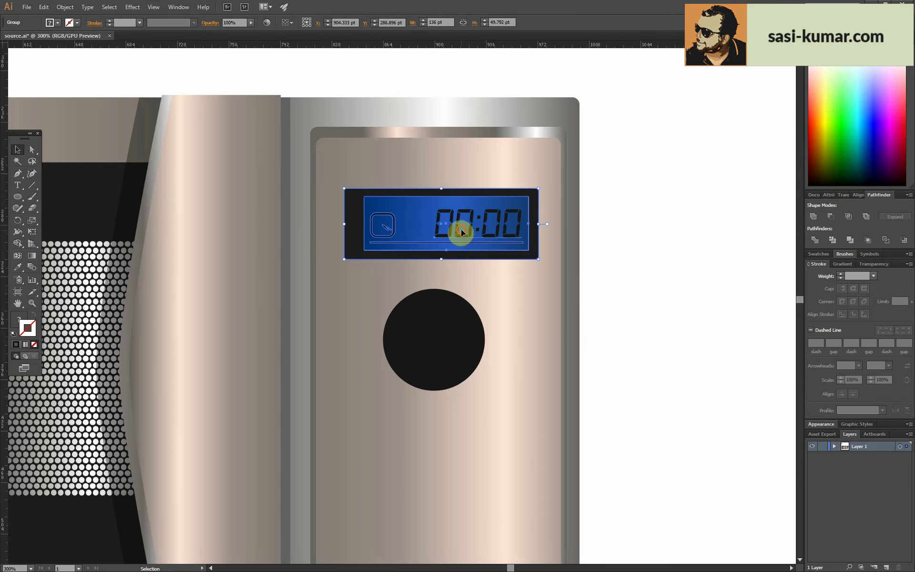
left_click_drag(440, 229, 439, 218)
left_click(656, 243)
key("ctrl+minus")
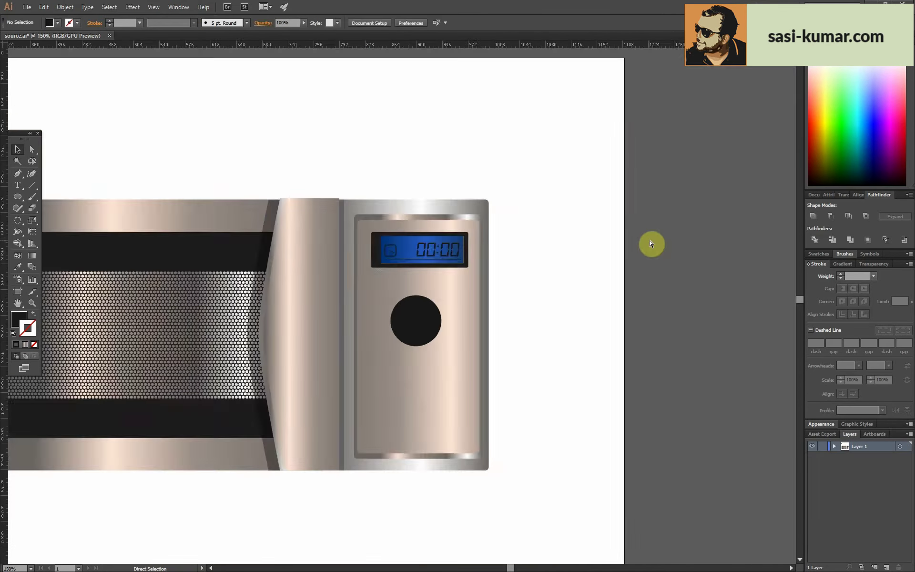
key("ctrl+equal")
left_click_drag(431, 335, 435, 337)
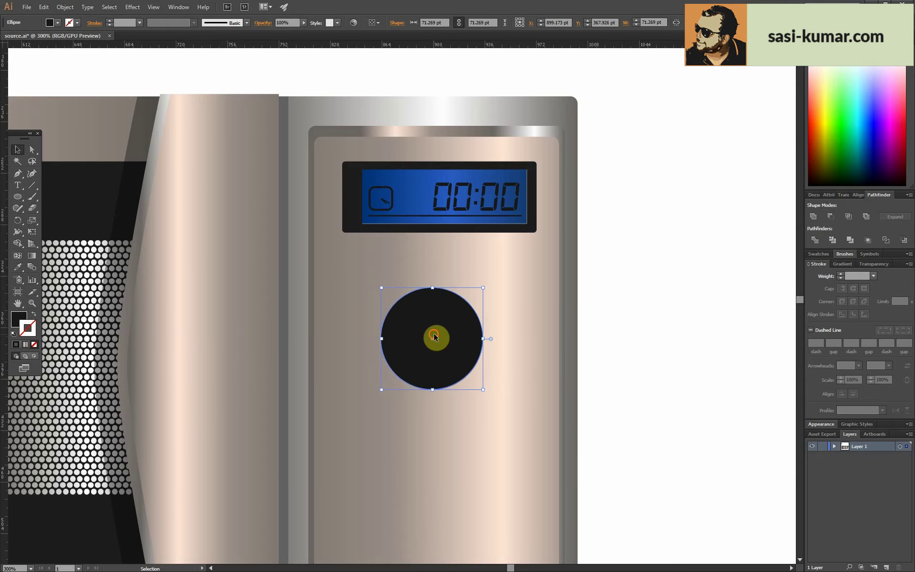
- Apply the panel's metallic gradient to the circle and Alt-scale a smaller inner copy
key("i")
left_click(400, 123)
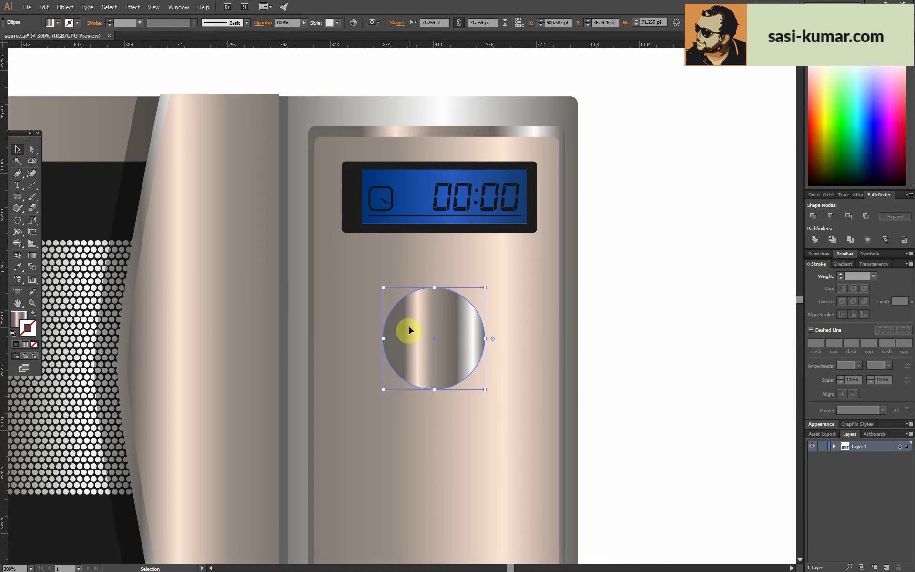
key("g")
left_click(22, 154)
key("ctrl+plus")
key("ctrl+plus")
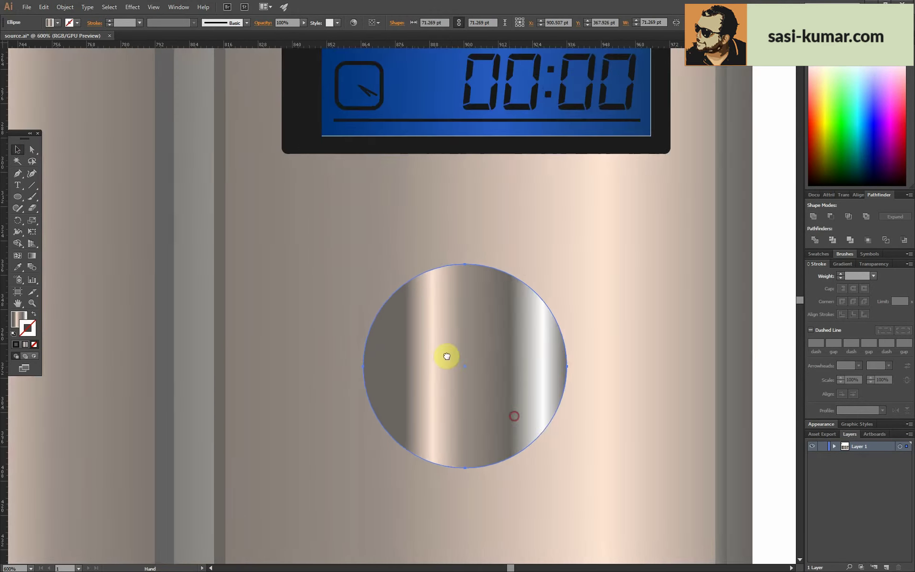
left_click_drag(515, 174, 419, 259)
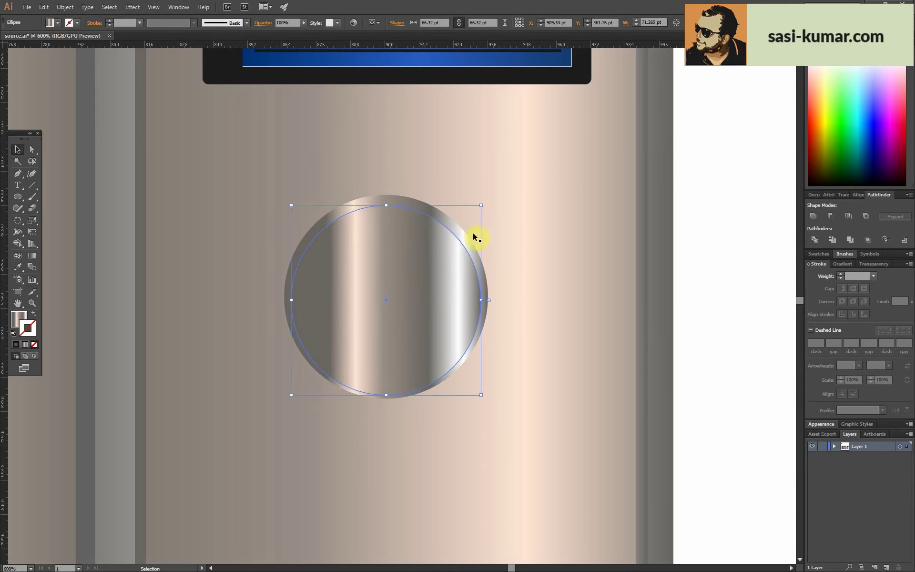
- Remove two bright stops from the inner disc's gradient and darken its left stop
left_click(376, 301)
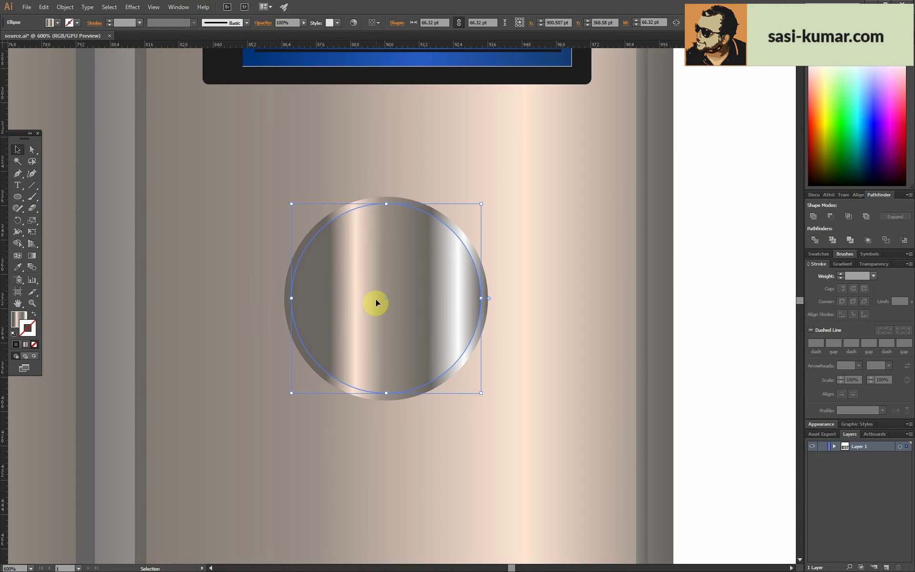
left_click(843, 265)
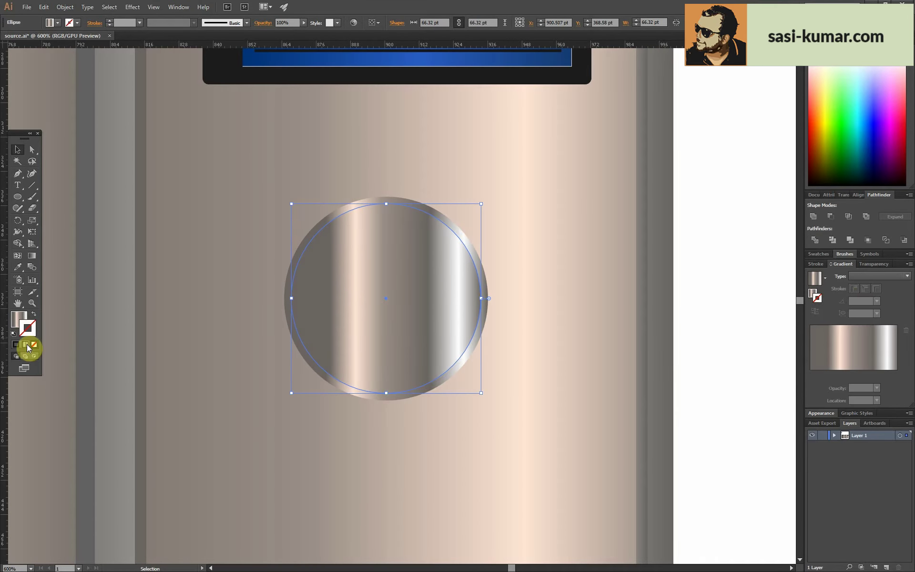
left_click(17, 329)
mouse_move(830, 378)
left_mouse_down()
mouse_move(852, 396)
mouse_move(834, 374)
mouse_move(871, 381)
left_mouse_up()
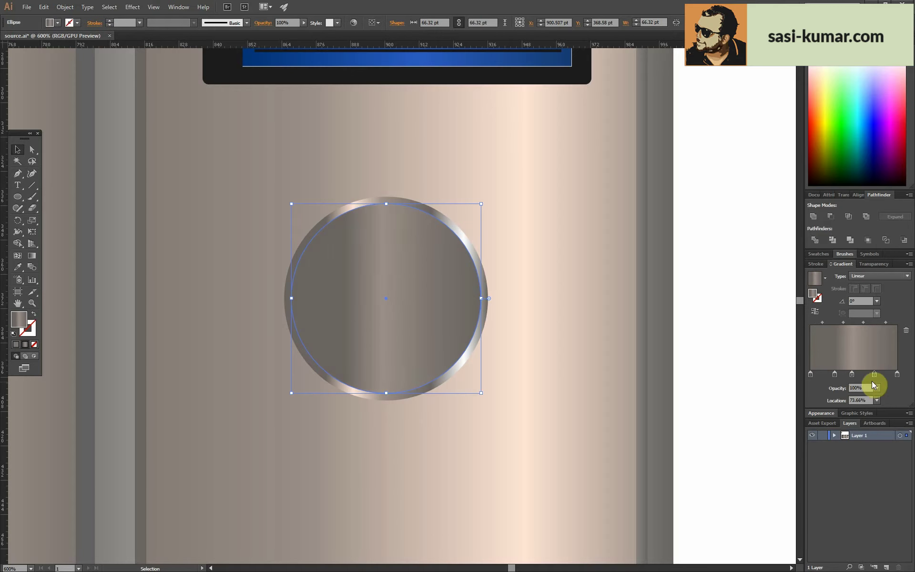
double_click(810, 375)
left_click(709, 223)
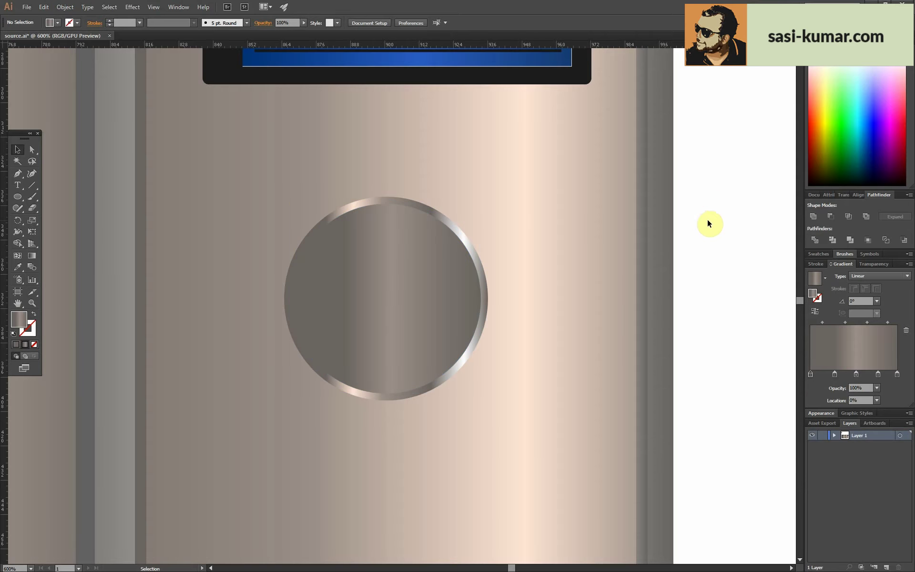
- Draw a temporary ellipse beside the artwork and give it a light grey fill
left_click_drag(728, 243, 773, 259)
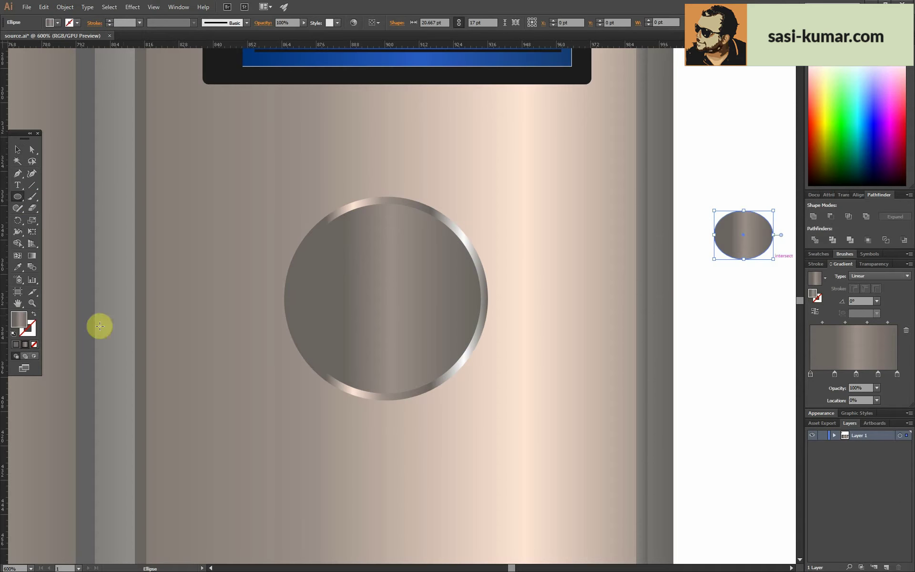
double_click(25, 322)
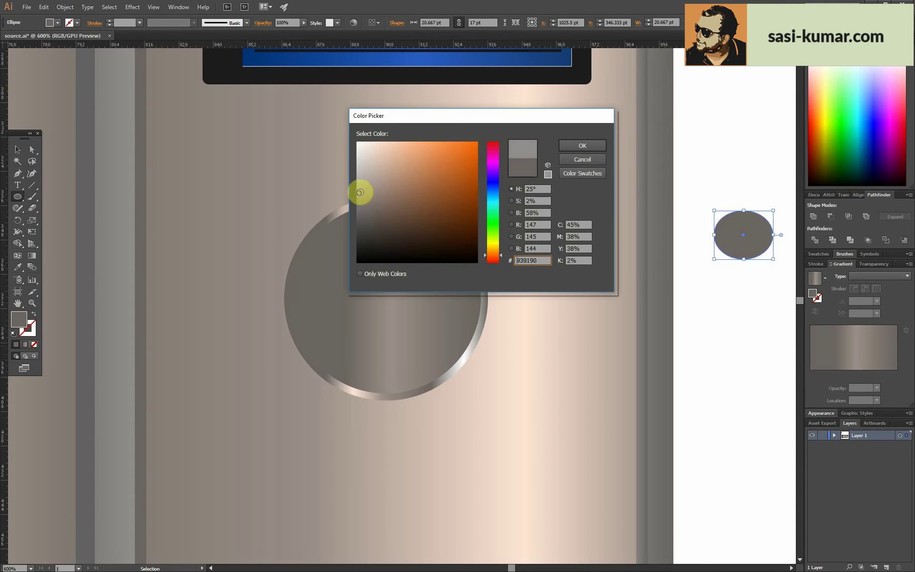
left_click(582, 146)
left_click(644, 241)
left_click(477, 303)
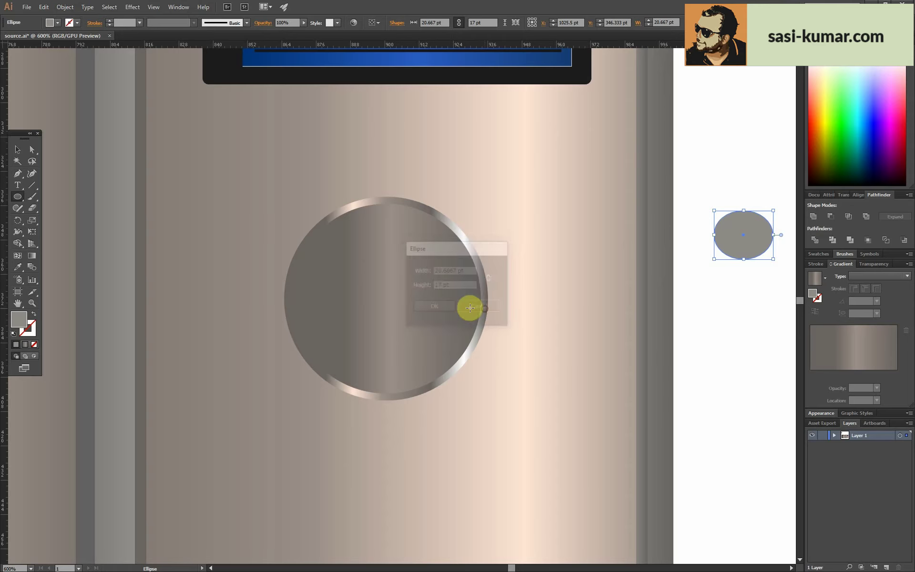
double_click(32, 324)
left_click(581, 146)
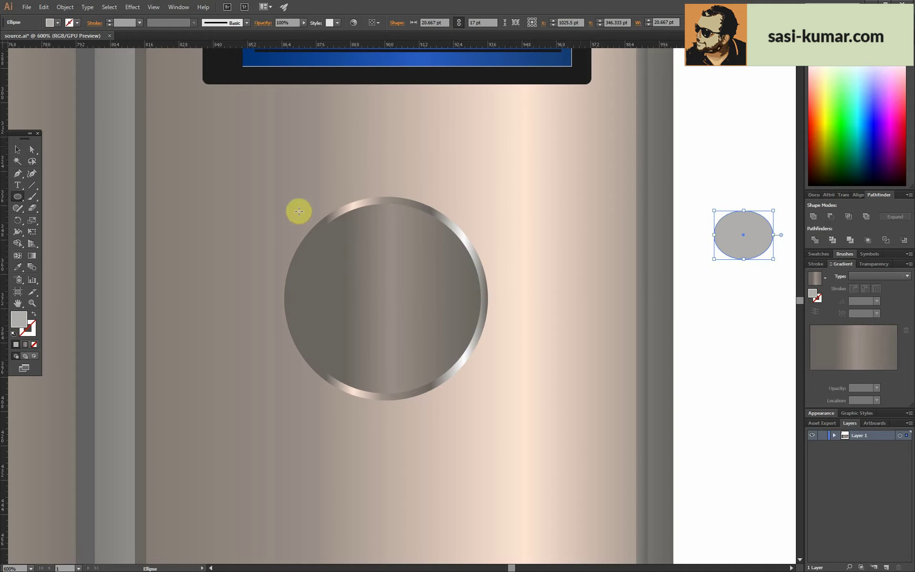
left_click(22, 151)
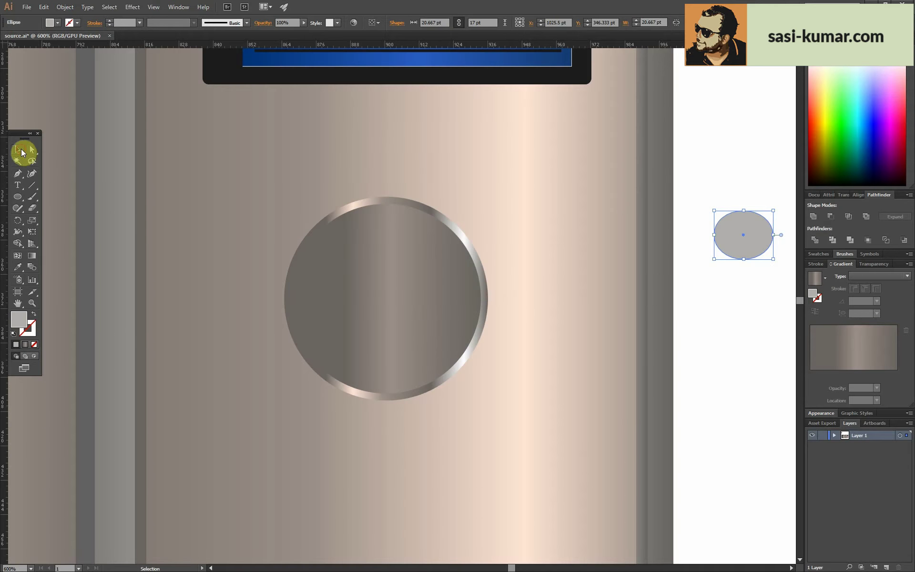
double_click(25, 326)
left_click(582, 147)
- Lighten the inner disc's gradient stops, move a middle stop to about 65%, and remove the ellipse
left_click(394, 326)
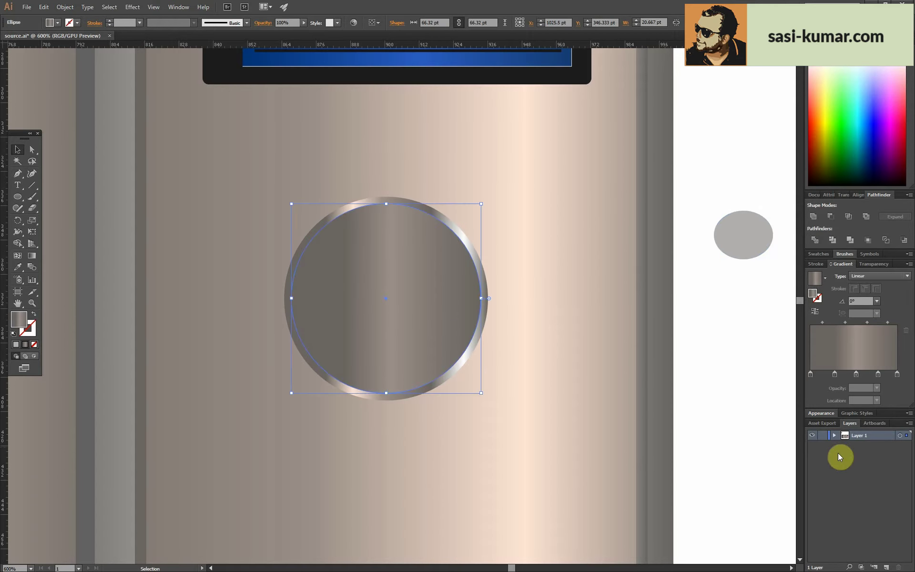
double_click(810, 374)
left_click(878, 439)
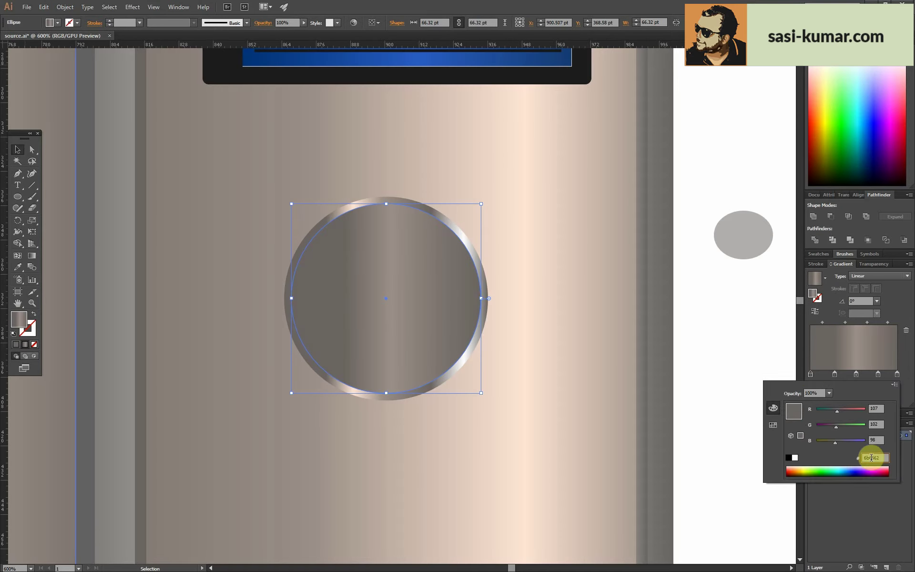
left_click(898, 376)
double_click(898, 375)
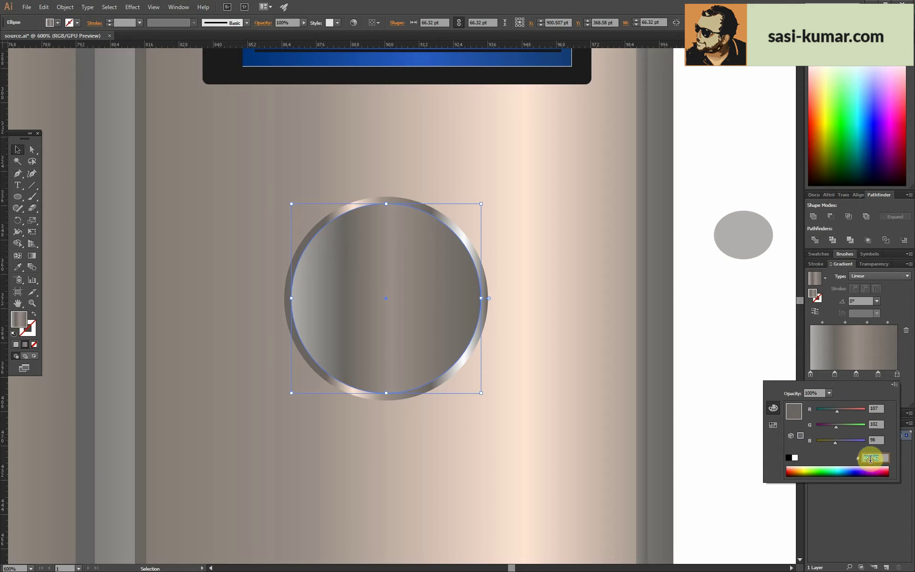
key("ctrl+v")
key("Return")
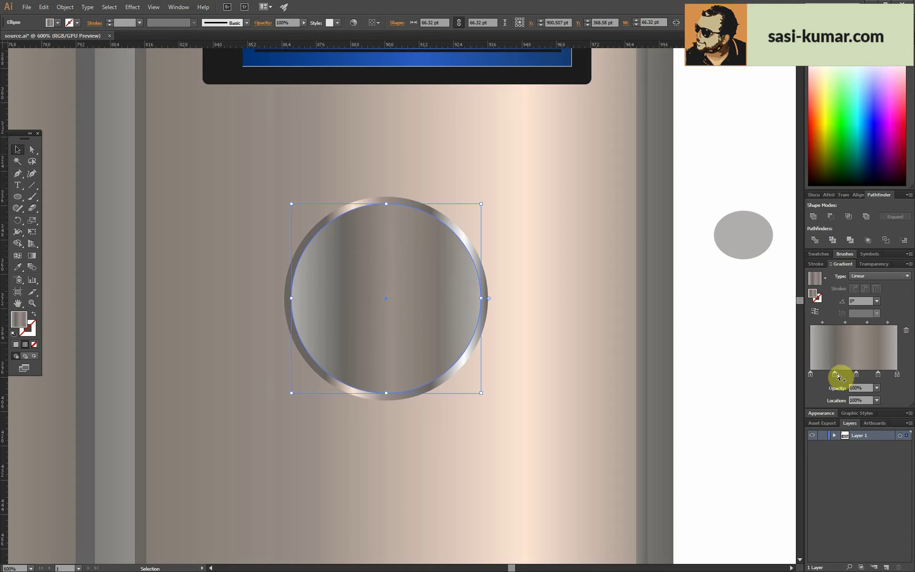
left_click_drag(879, 375, 839, 375)
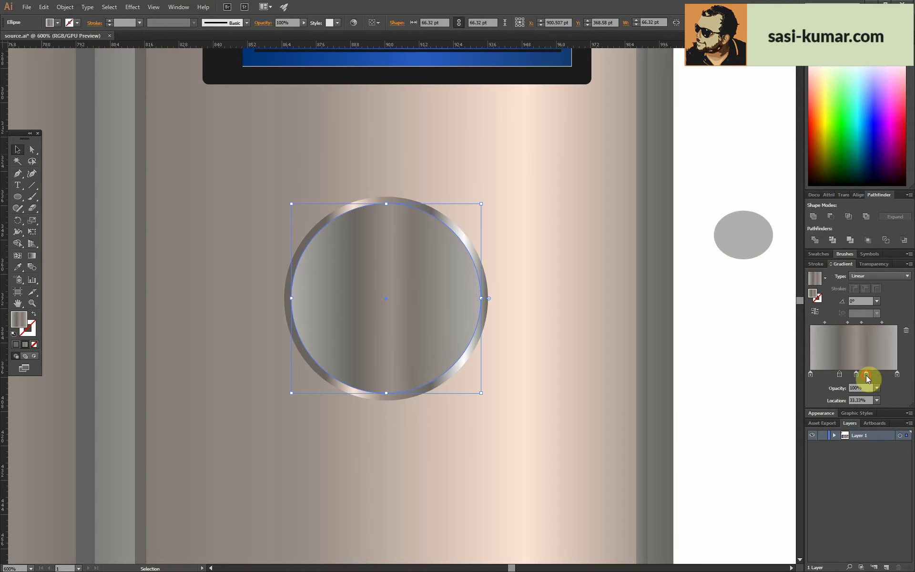
left_click(739, 238)
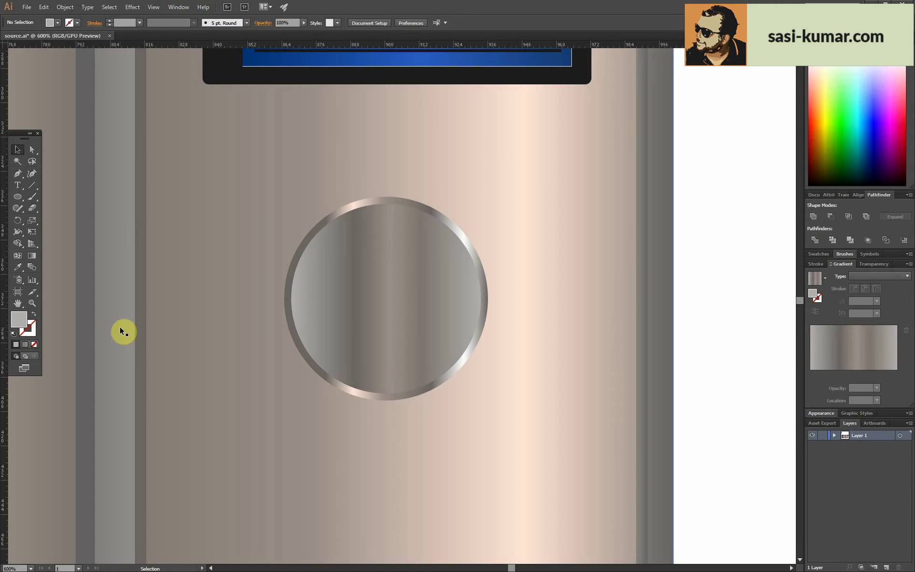
- Draw a tall rounded-rectangle bar across the knob, reaching the knob's top edge
left_click_drag(17, 196, 47, 206)
mouse_move(366, 209)
left_mouse_down()
mouse_move(404, 316)
mouse_move(410, 400)
left_mouse_up()
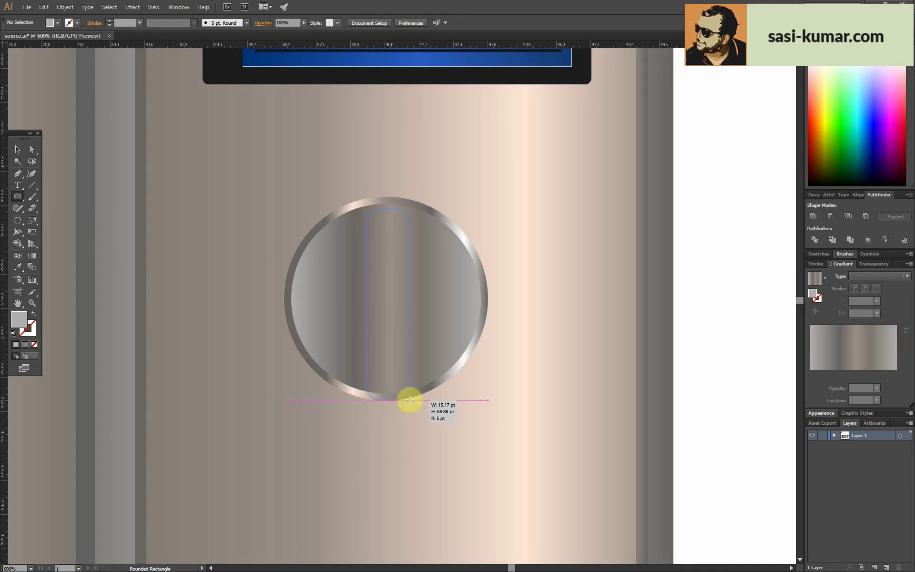
left_click(32, 149)
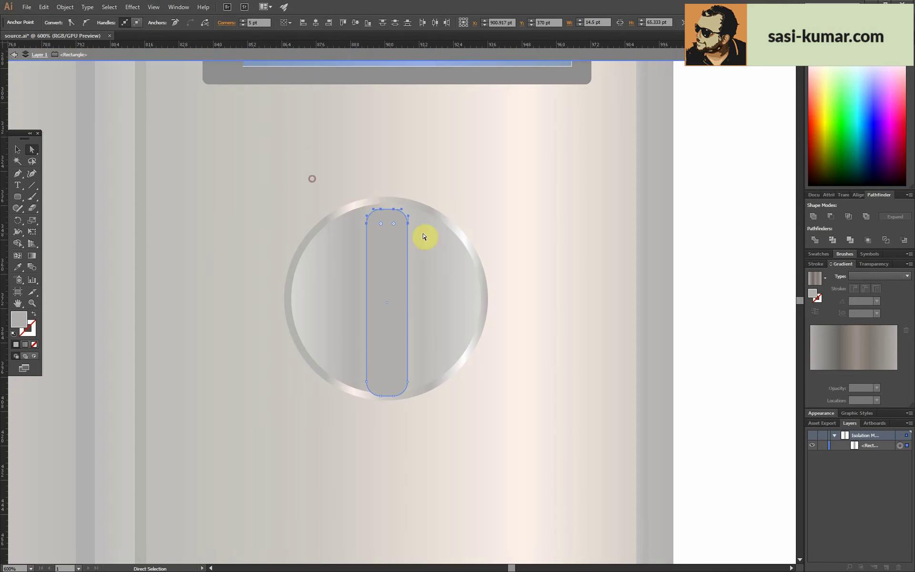
left_click_drag(406, 216, 406, 215)
- Taper the bar's bottom slightly by nudging its lower-left anchor points inward
left_click(18, 152)
left_click_drag(393, 370, 363, 399)
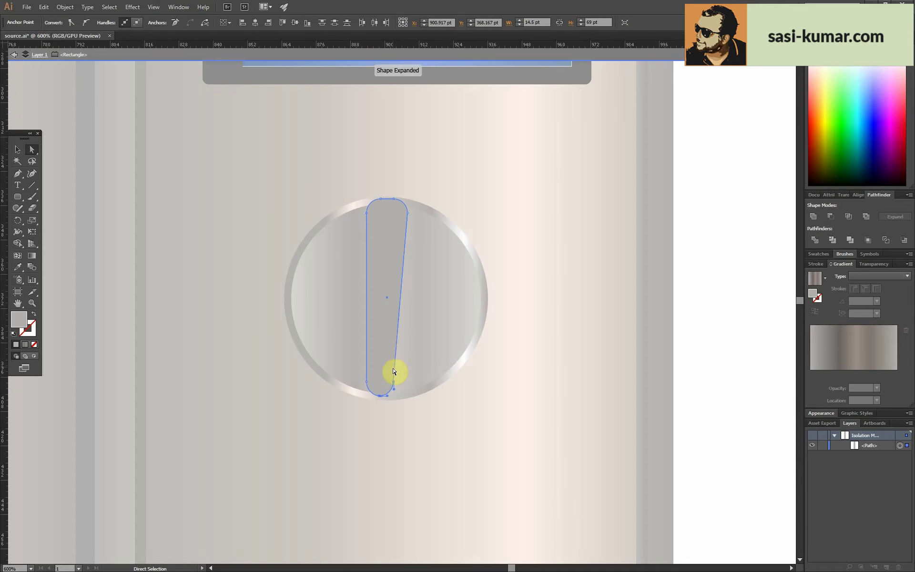
key("ctrl+z")
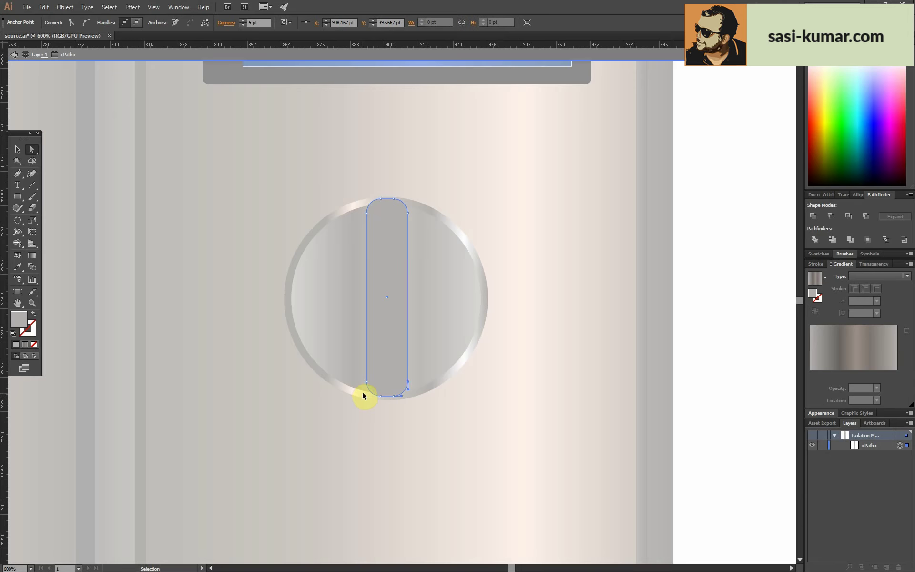
key("ctrl+plus")
key("ctrl+plus")
key("ctrl+plus")
left_click(65, 7)
key("ctrl+k")
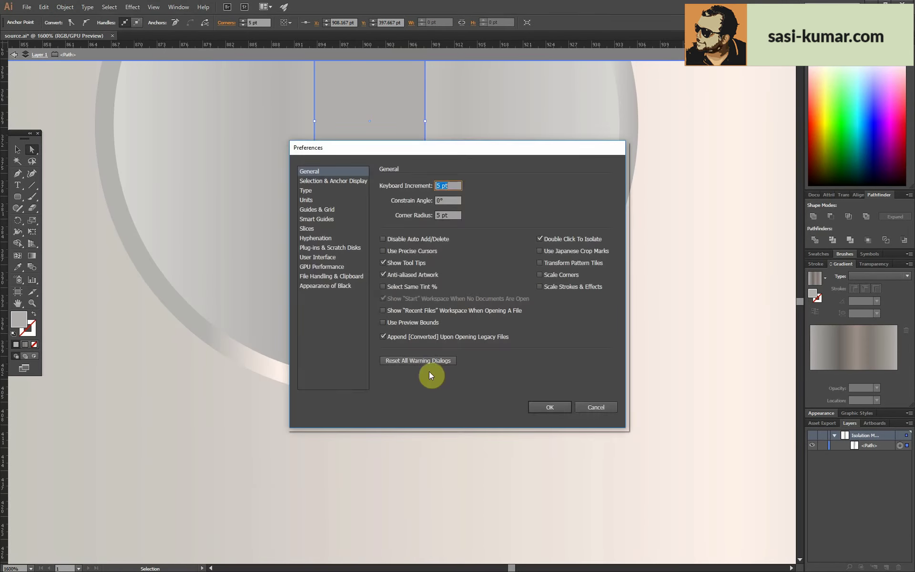
key("Return")
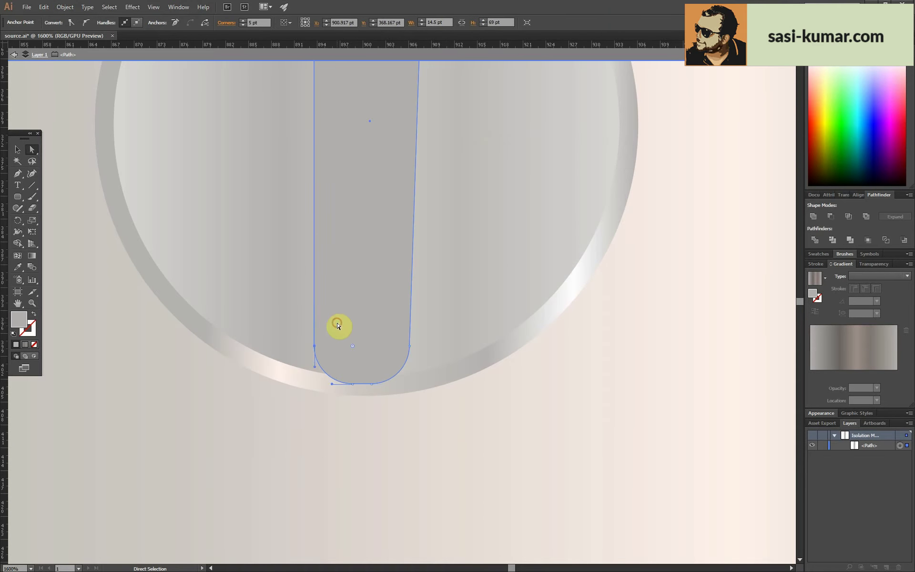
key("Right")
key("ctrl+minus")
key("ctrl+minus")
key("ctrl+minus")
key("ctrl+minus")
- Leave isolation mode and fill the handle bar with a top-to-bottom metallic linear gradient
left_click(16, 149)
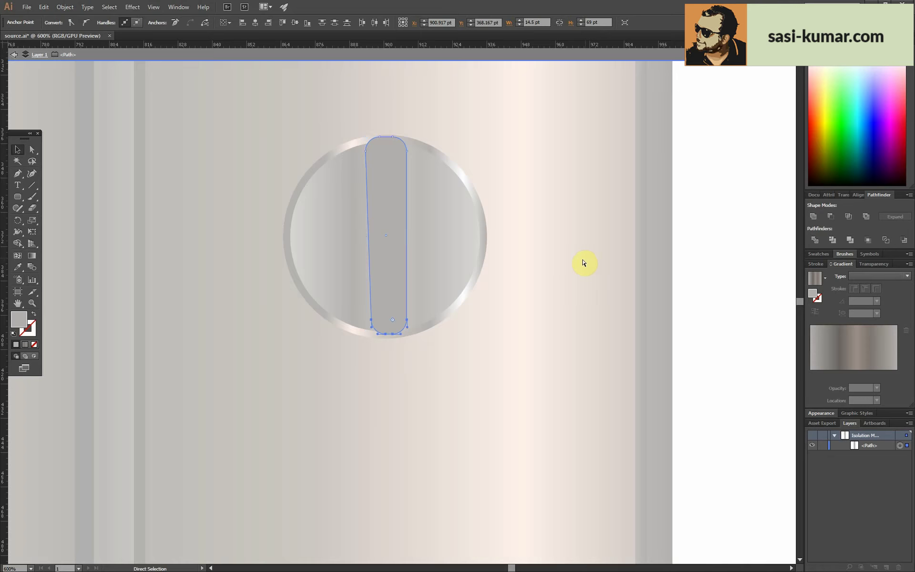
double_click(635, 266)
left_click(348, 340)
key("g")
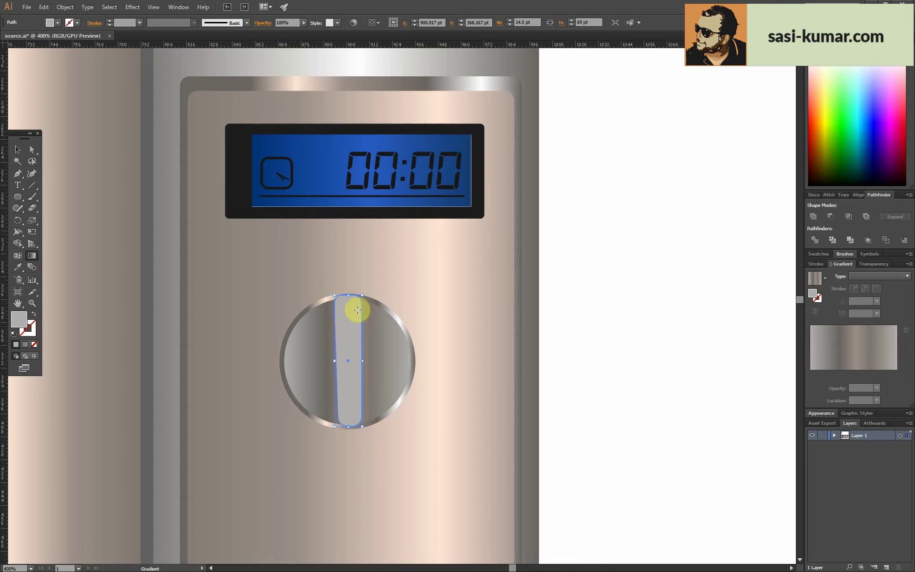
left_click_drag(349, 299, 348, 409)
left_click(25, 344)
left_click_drag(349, 295, 349, 428)
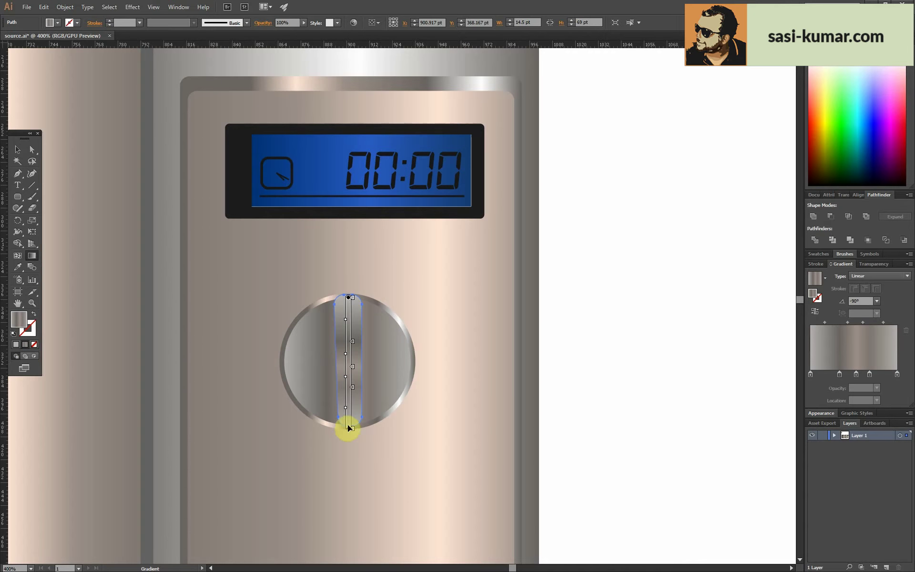
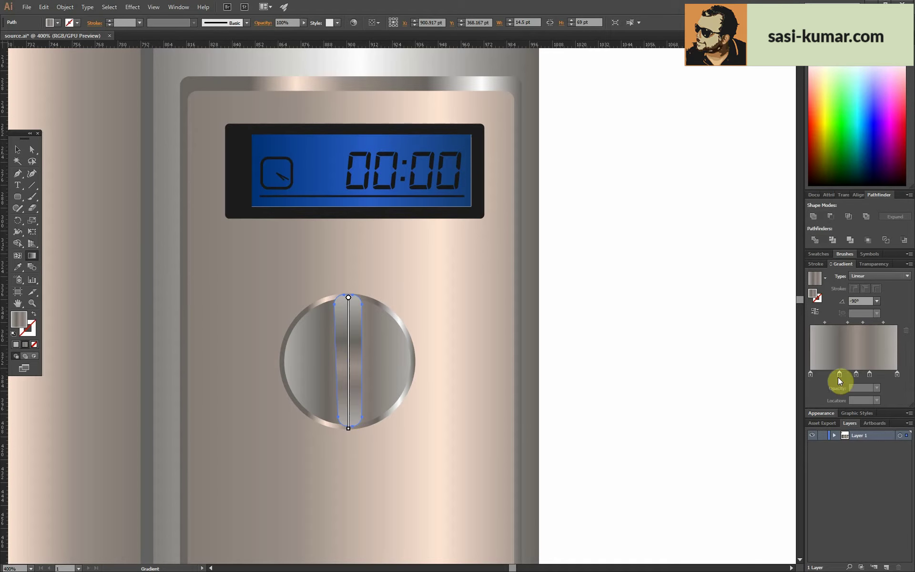
- Remove a stop from the knob handle's gradient to simplify it
mouse_move(839, 375)
left_mouse_down()
mouse_move(839, 395)
mouse_move(859, 381)
left_mouse_up()
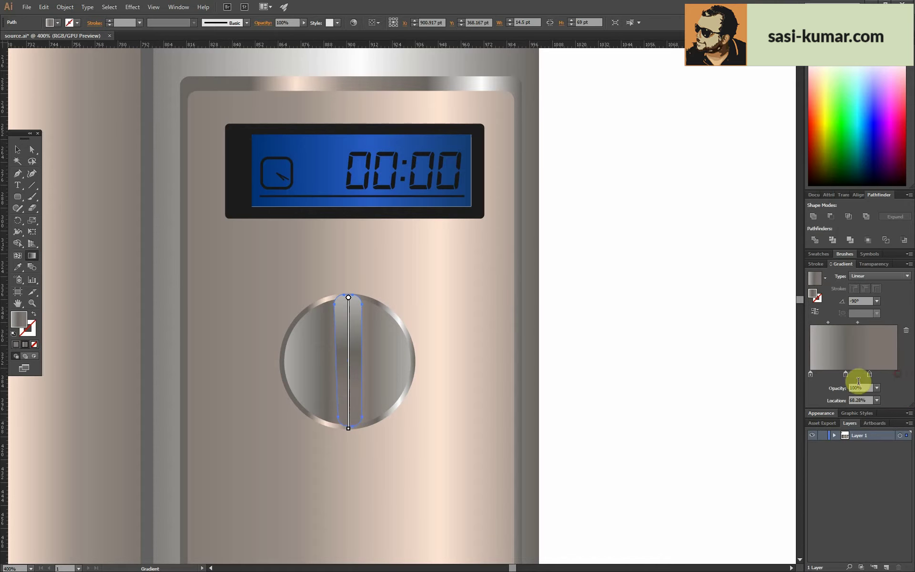
left_click(18, 149)
left_click(355, 425)
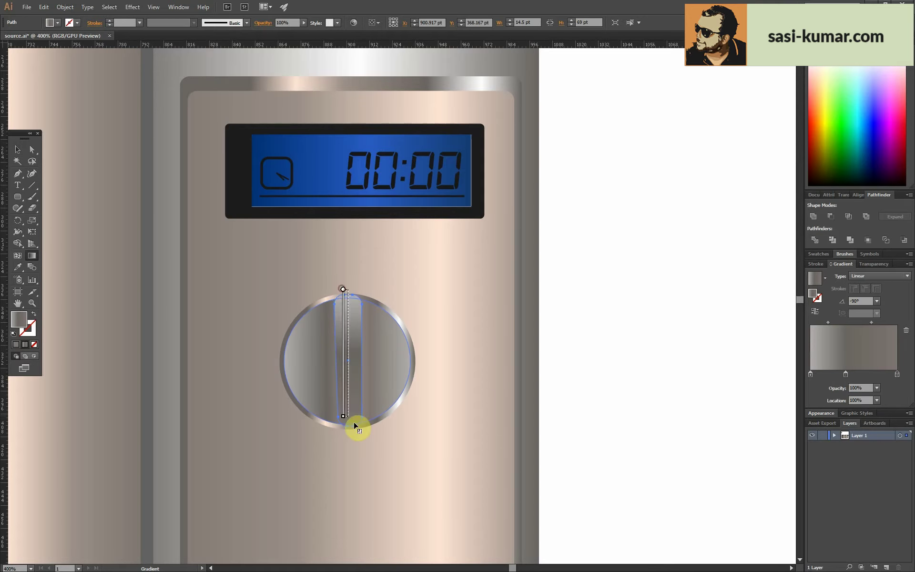
key("v")
left_click(600, 360)
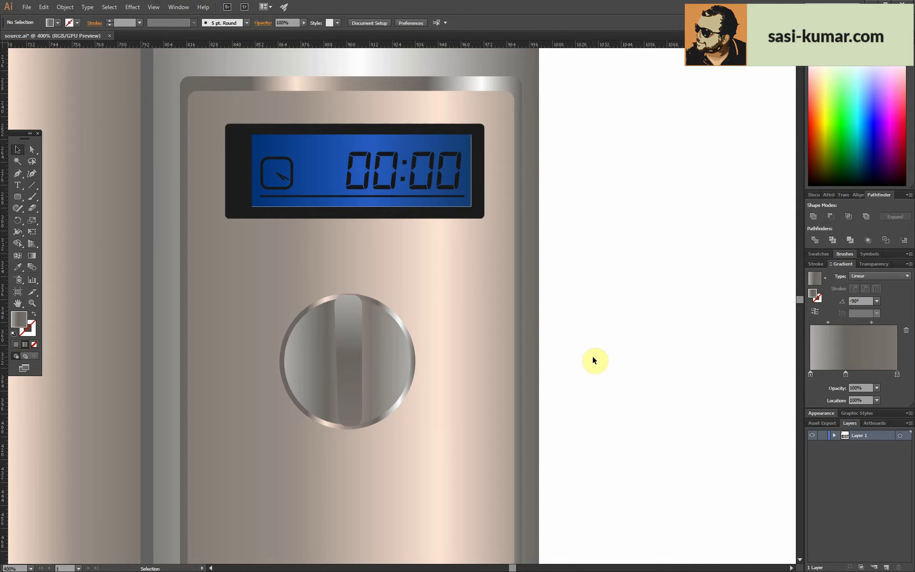
key("ctrl+equal")
key("ctrl+equal")
key("ctrl+equal")
key("ctrl+equal")
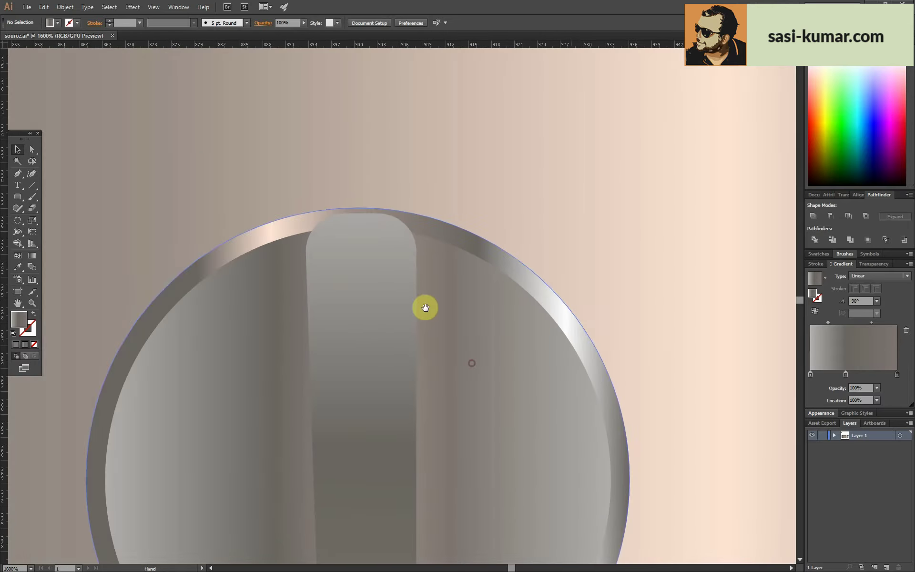
- Inside the isolated handle, cut two offset rounded rectangles with Minus Front into an arch
double_click(380, 278)
left_click(18, 196)
mouse_move(311, 243)
left_mouse_down()
mouse_move(378, 313)
mouse_move(411, 405)
left_mouse_up()
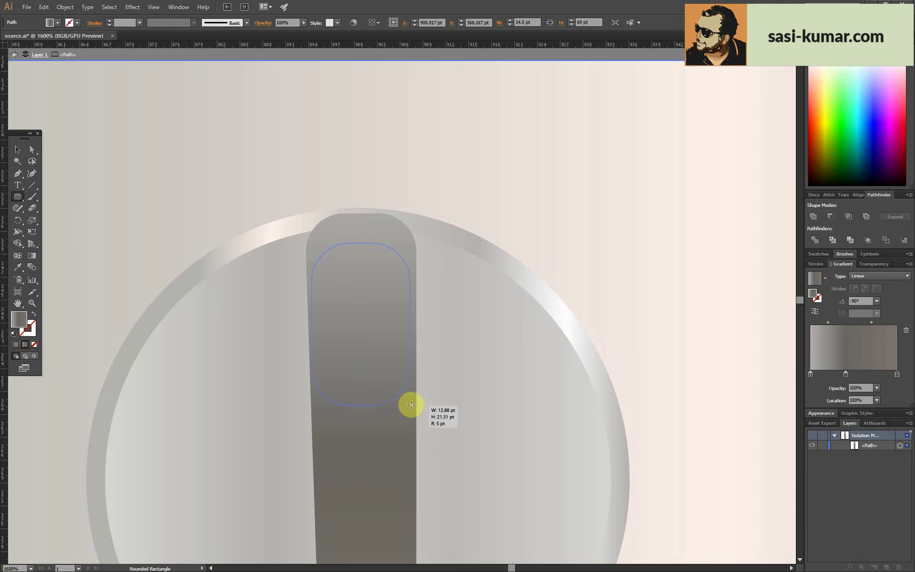
key("v")
left_click_drag(331, 279, 343, 302)
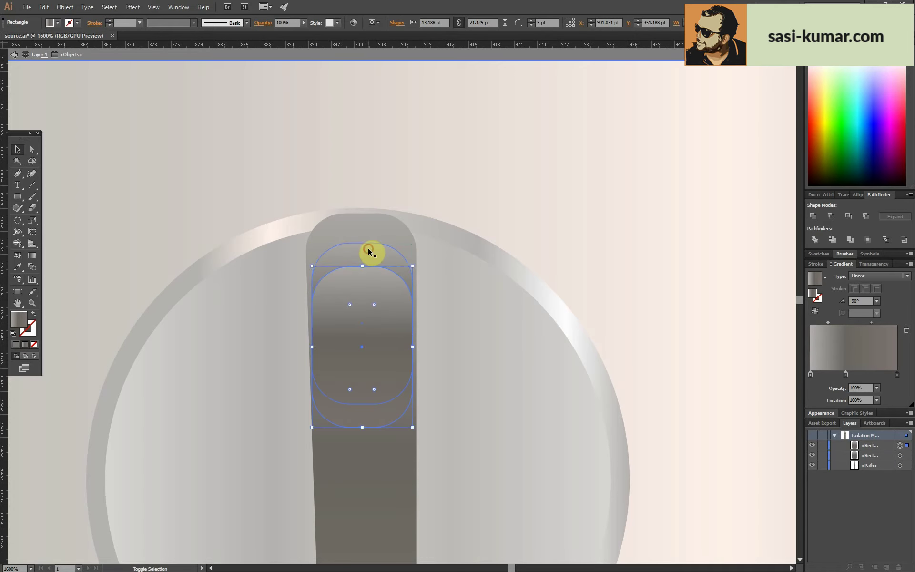
left_click(370, 250, "shift")
left_click(839, 233)
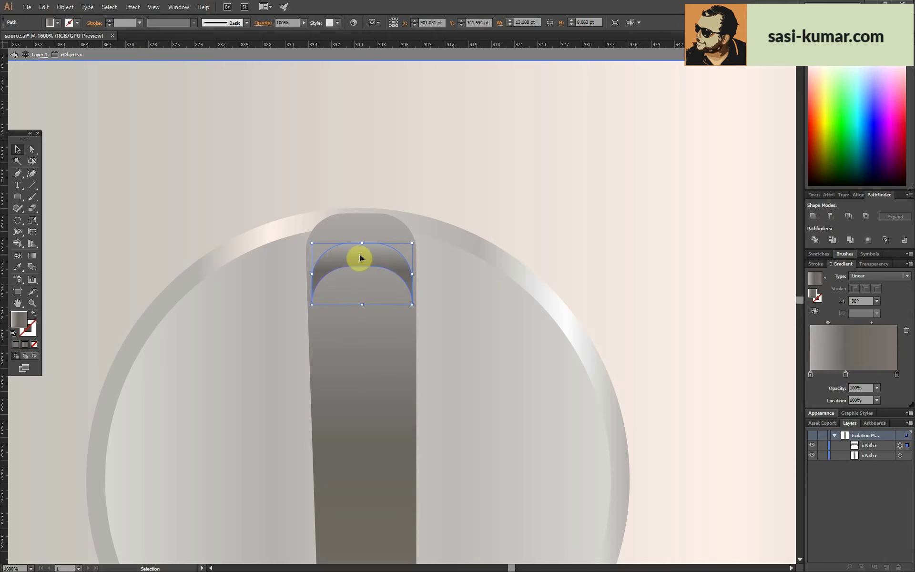
left_click_drag(359, 253, 360, 237)
- Fill the arch white, nudge it onto the handle's top, and exit isolation
double_click(23, 316)
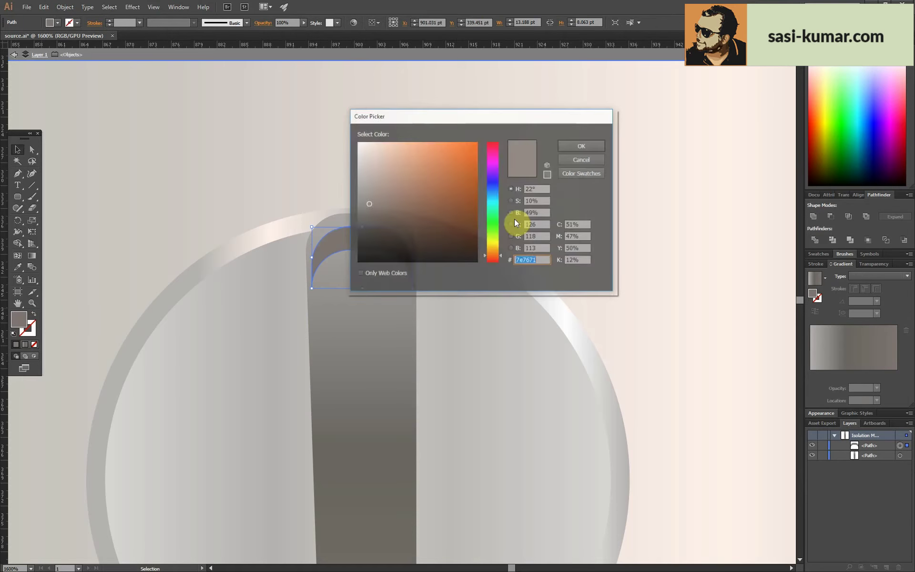
left_click(580, 153)
left_click(408, 170)
left_click_drag(374, 240, 373, 234)
key("Escape")
key("ctrl+minus")
key("ctrl+minus")
key("ctrl+minus")
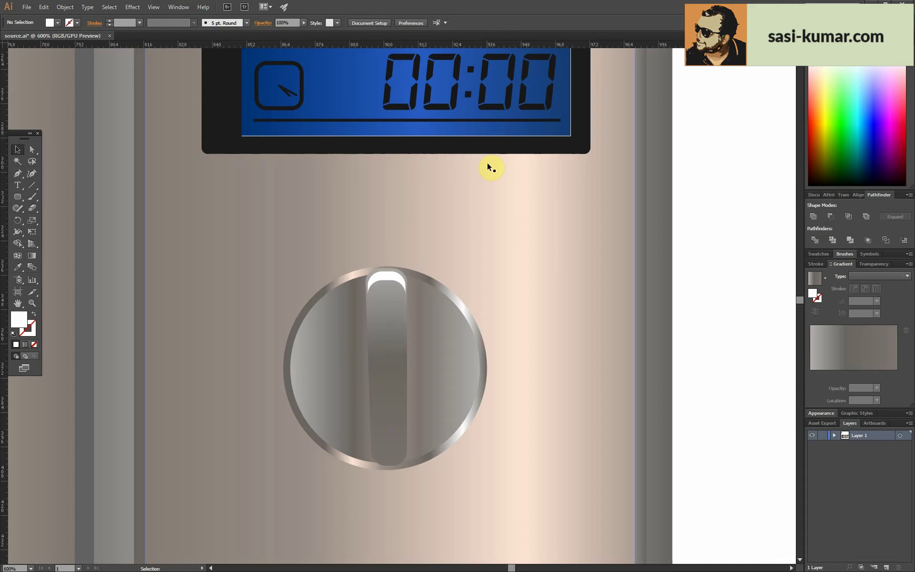
left_click(412, 331)
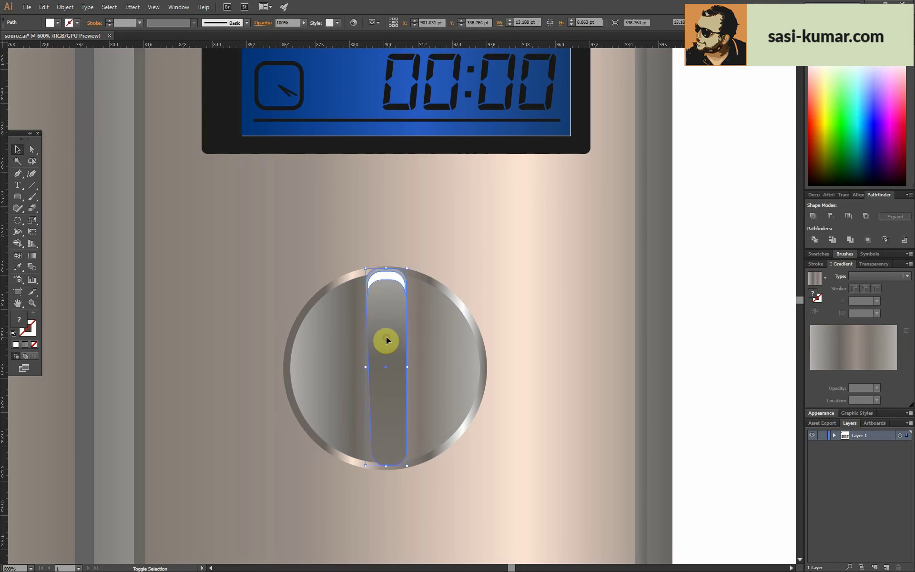
left_click(712, 319)
- Draw a tapered Pen shape with a curved top over the knob handle
key("ctrl+0")
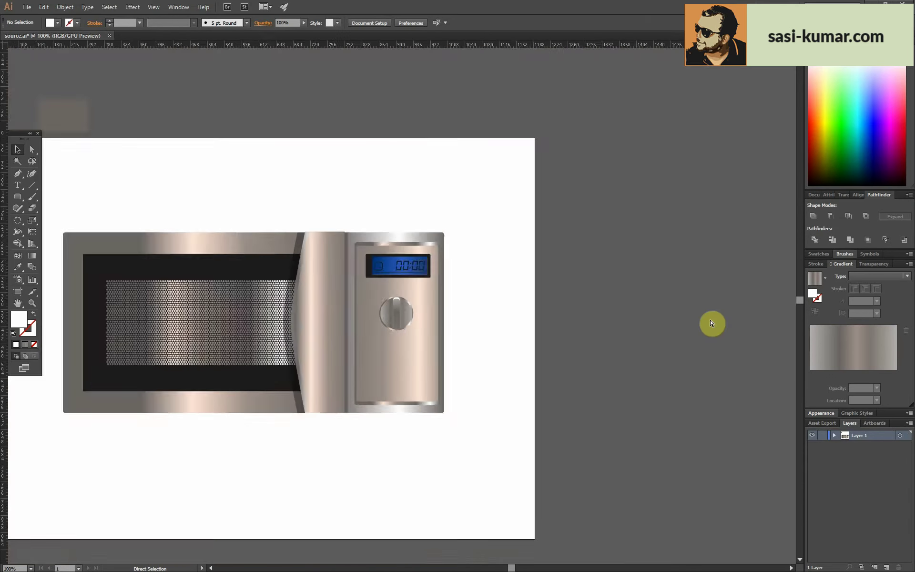
key("ctrl+plus")
key("ctrl+plus")
key("ctrl+plus")
key("ctrl+plus")
left_click(17, 173)
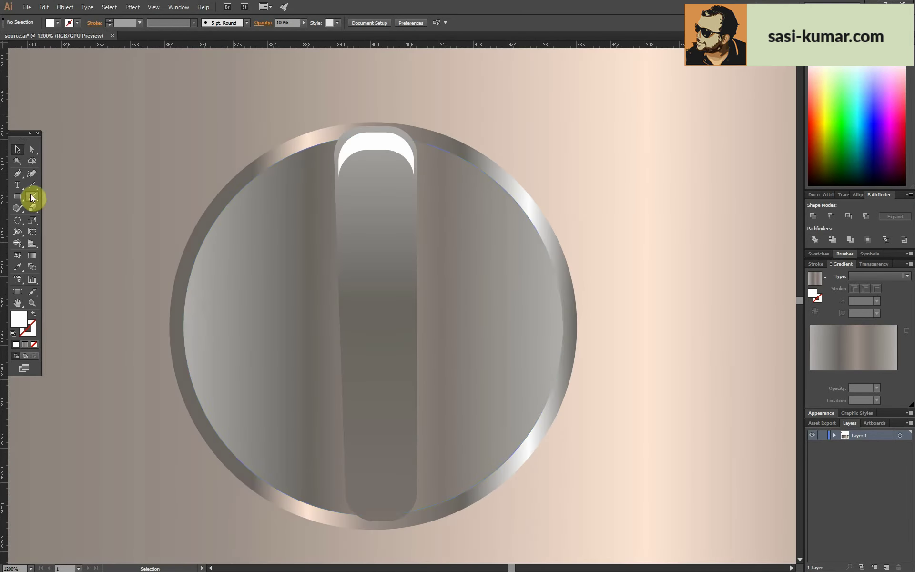
left_click(314, 145)
left_click(333, 501)
mouse_move(363, 521)
left_mouse_down()
mouse_move(391, 531)
mouse_move(416, 519)
left_mouse_up()
left_click(423, 494)
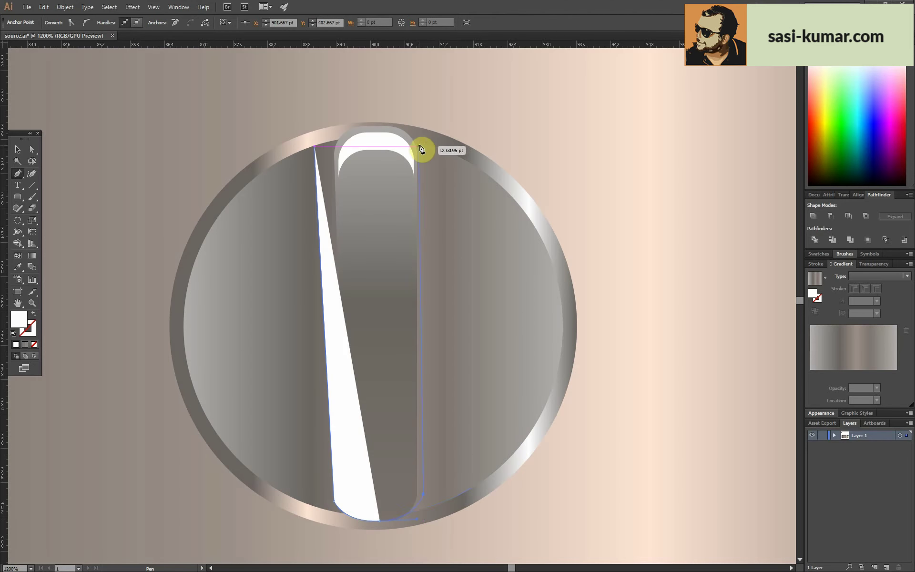
left_click(423, 144)
mouse_move(384, 132)
left_mouse_down()
mouse_move(320, 142)
mouse_move(371, 127)
left_mouse_up()
left_click(314, 145)
left_click(32, 149)
left_click(315, 145)
- Fill the new shape mid grey and send it behind the handle
left_click(18, 149)
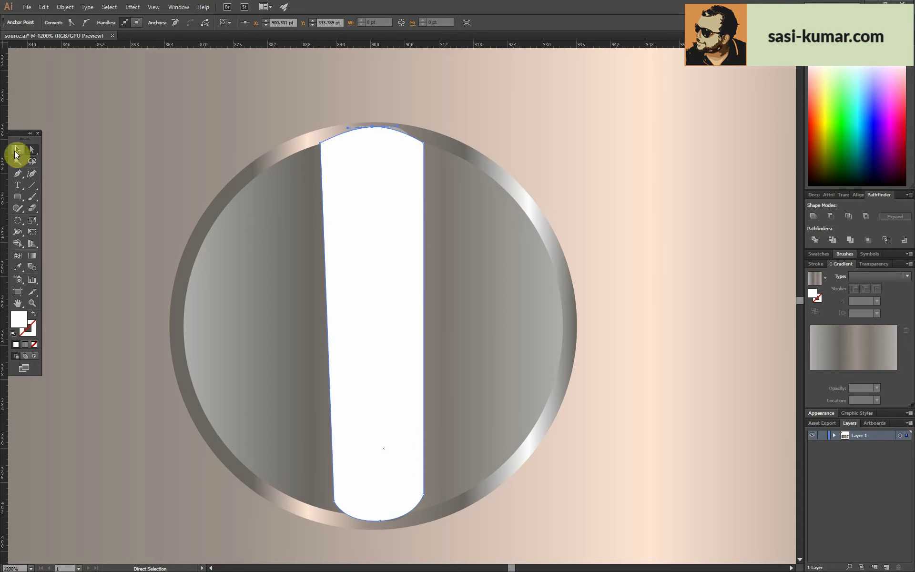
double_click(20, 318)
left_click(361, 214)
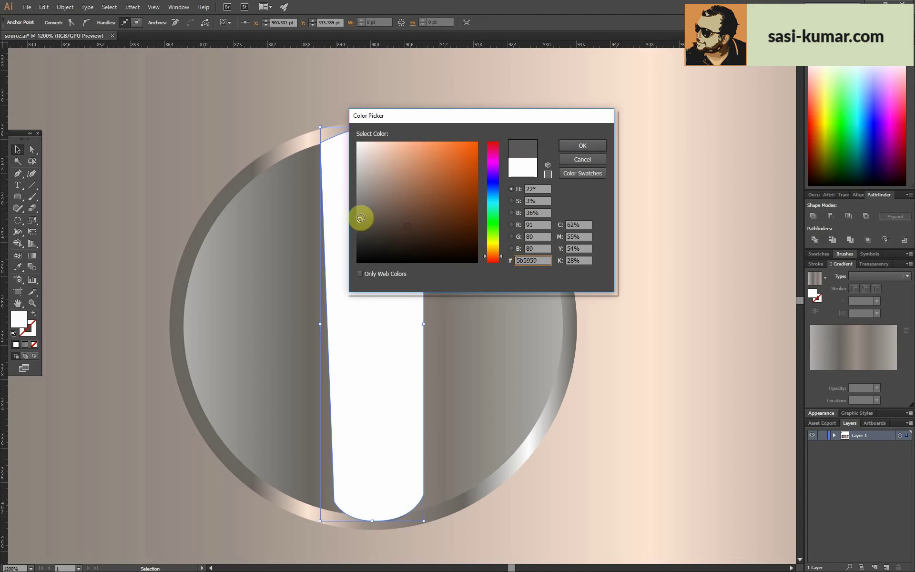
left_click(601, 147)
key("ctrl+[")
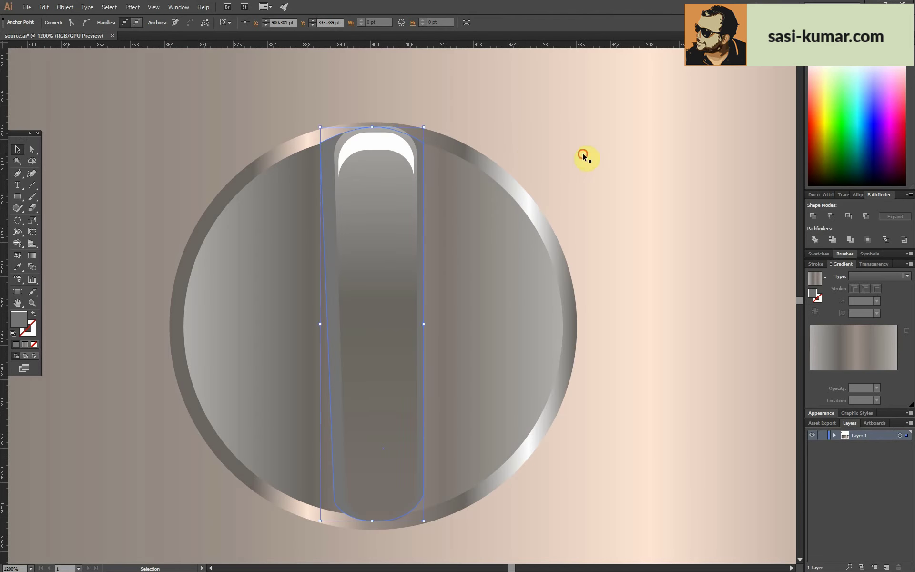
left_click(332, 387)
- Adjust the grey shape's bottom and top anchors and smooth its top curve
key("a")
left_click_drag(331, 502, 343, 515)
left_click_drag(413, 505, 413, 505)
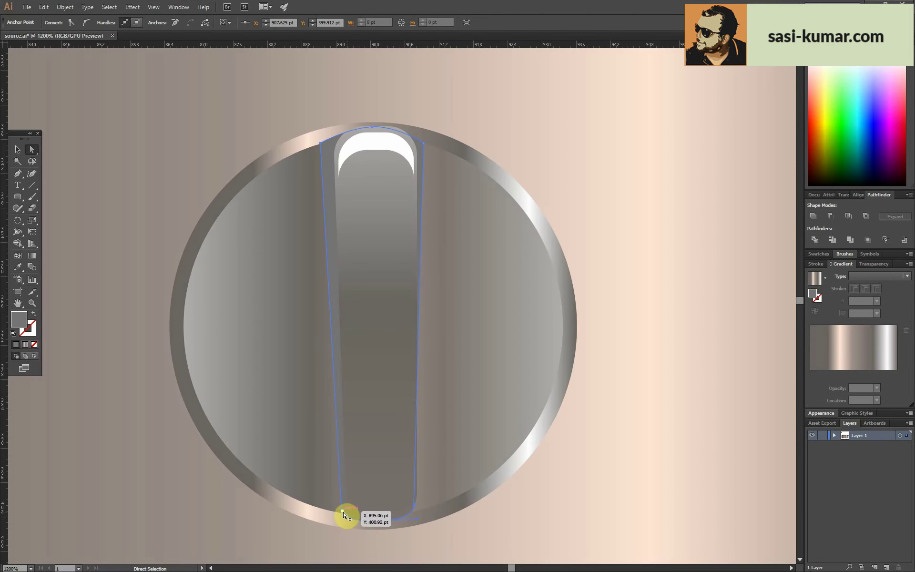
key("v")
left_click(324, 161)
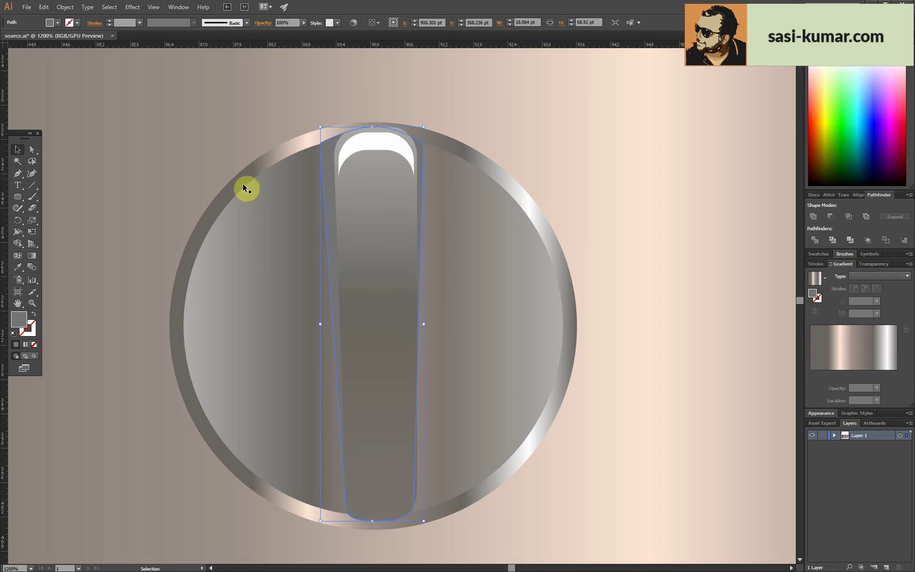
key("ctrl+equal")
key("ctrl+equal")
left_click(32, 149)
left_click_drag(313, 134, 323, 141)
left_click_drag(519, 134, 515, 136)
left_click(417, 101)
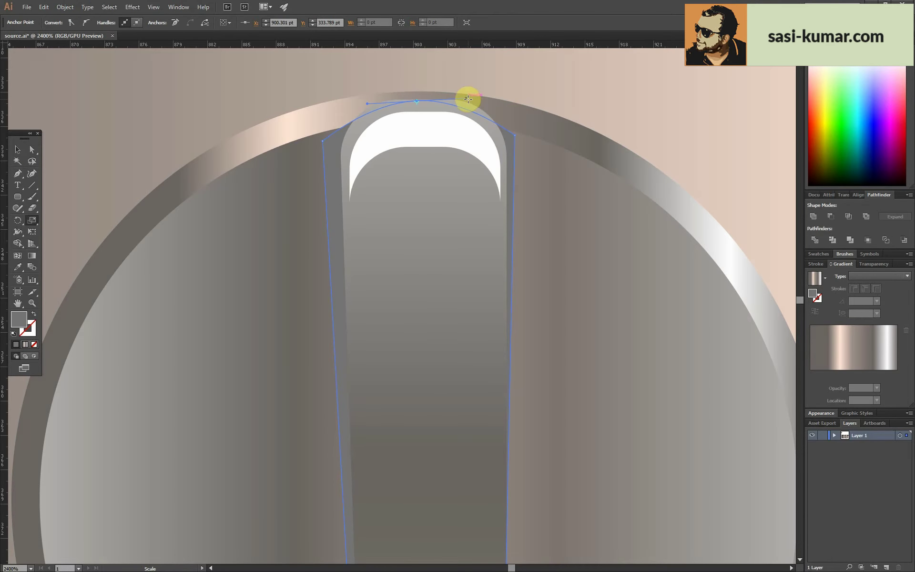
left_click_drag(468, 99, 502, 95)
- Change the grey shape to a darker grey fill
left_click(17, 150)
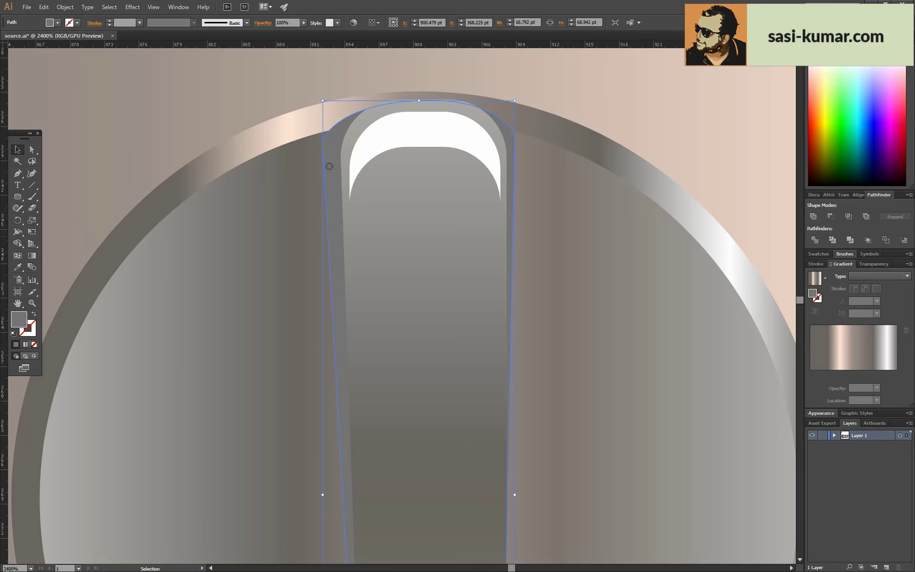
double_click(17, 320)
left_click(587, 147)
left_click(153, 125)
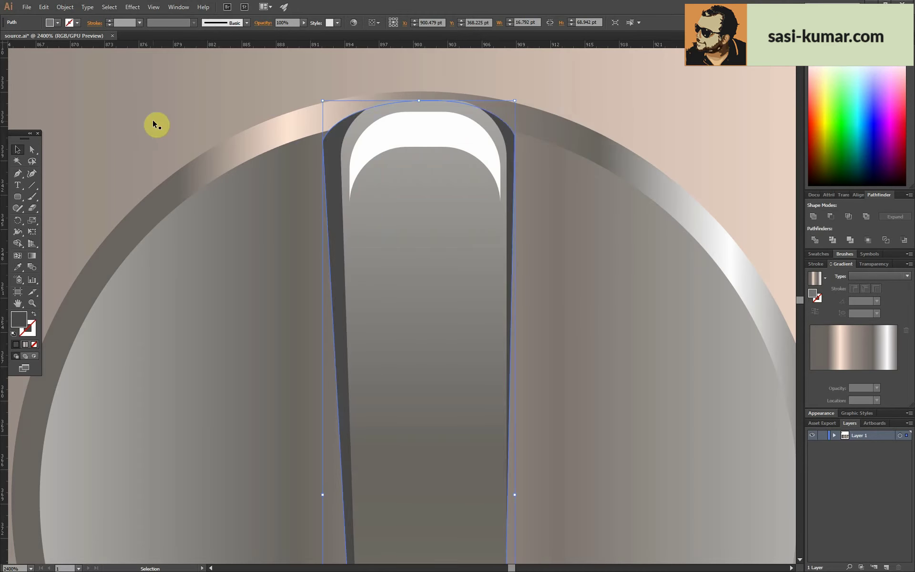
key("ctrl+0")
- Alt-drag a copy of the knob below the original, then shrink both knobs slightly
left_click_drag(605, 280, 359, 394)
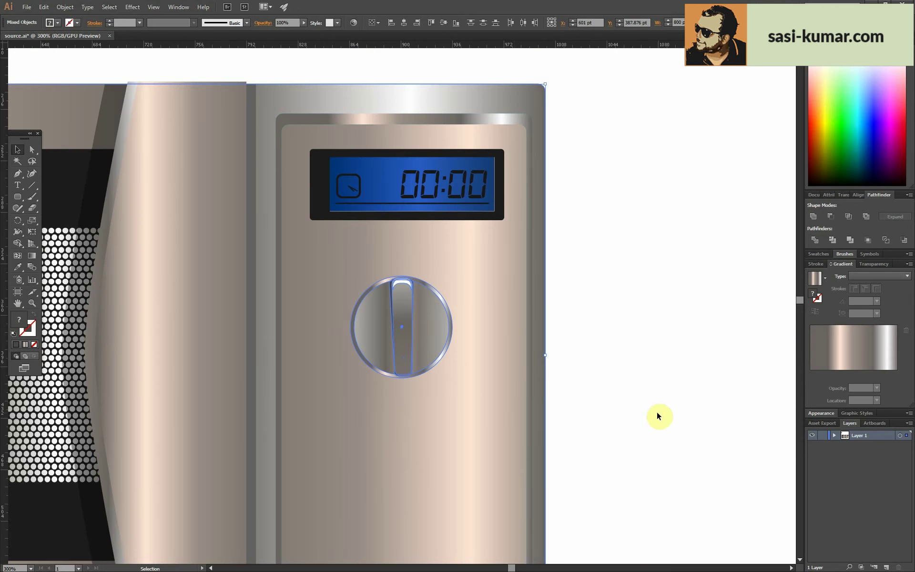
left_click(458, 336)
left_click(615, 286)
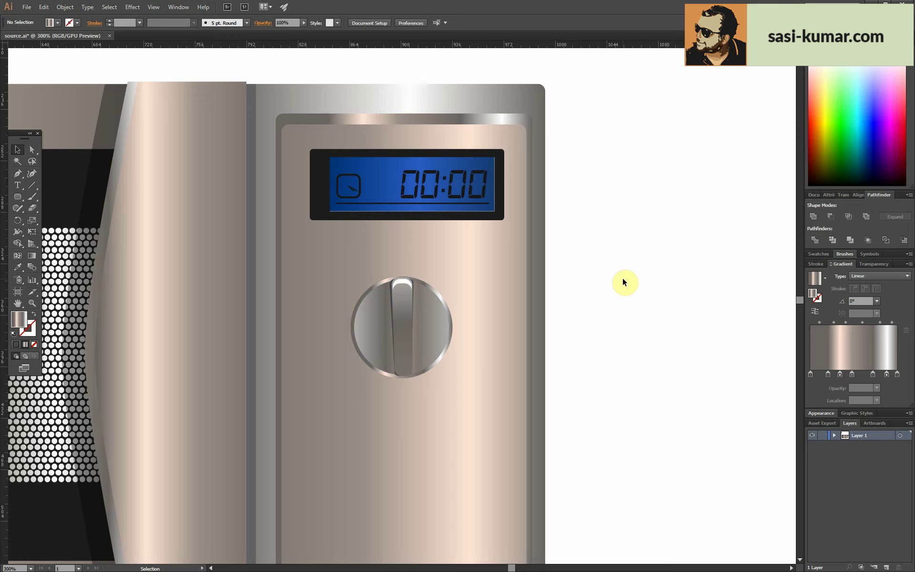
key("ctrl+minus")
key("ctrl+minus")
left_click(403, 321)
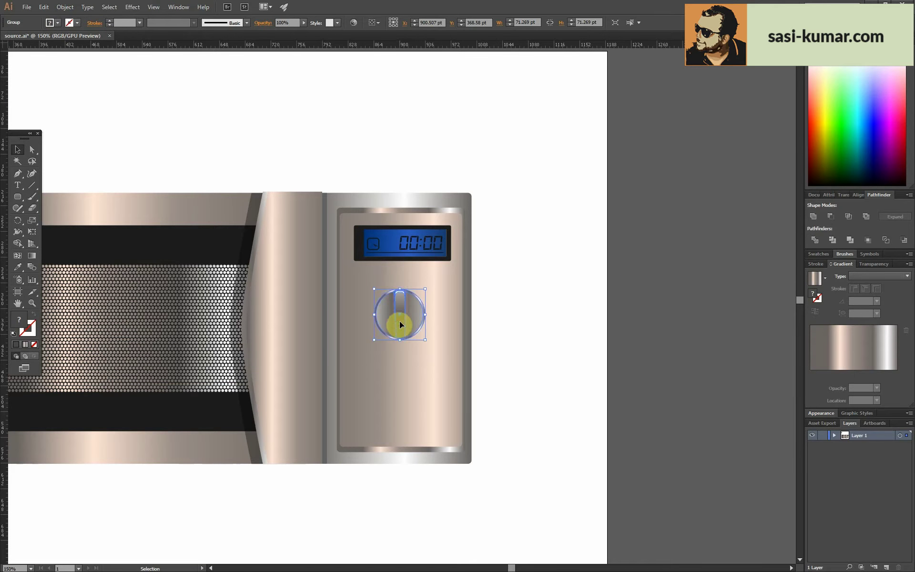
left_click_drag(402, 321, 403, 398)
left_click(401, 322, "shift")
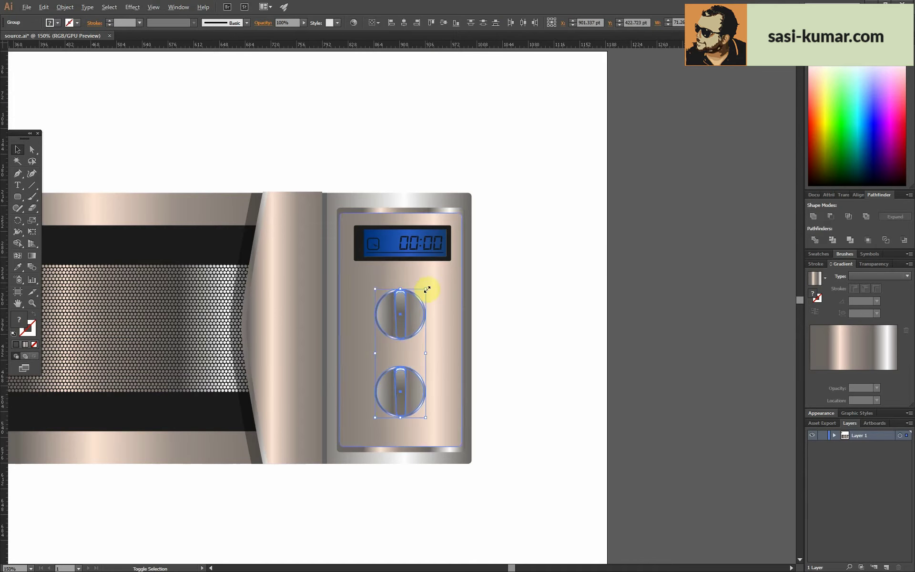
left_click_drag(427, 289, 422, 299)
left_click(556, 309)
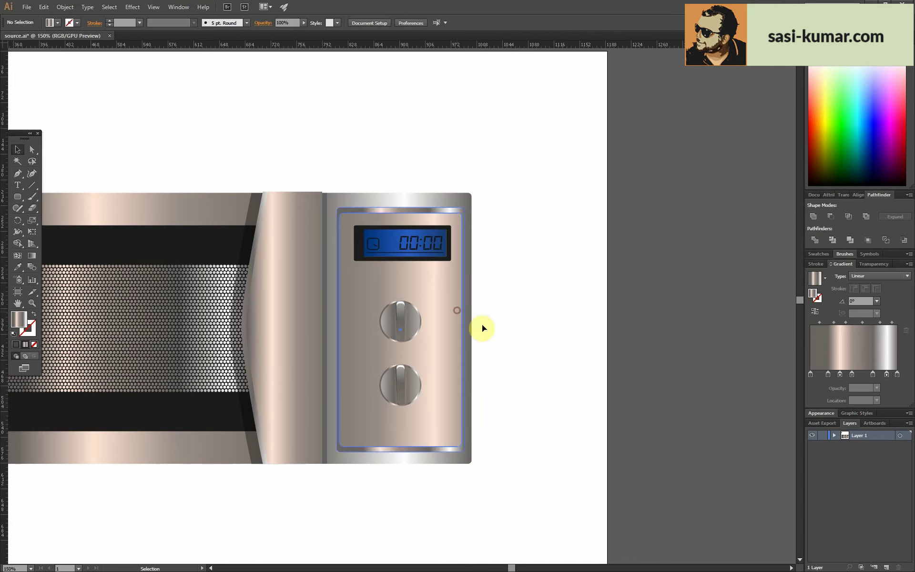
key("ctrl+plus")
key("ctrl+plus")
key("ctrl+plus")
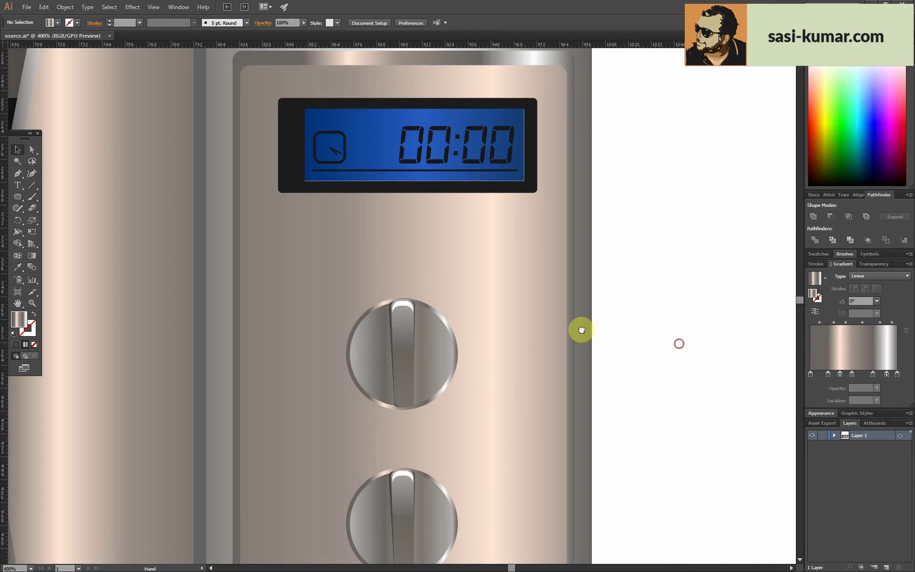
scroll(582, 329, "right", 3)
key("ctrl+plus")
scroll(568, 333, "left", 3)
- Draw a small dark dot and place copies above and below the knob, centered horizontally
left_click(357, 261)
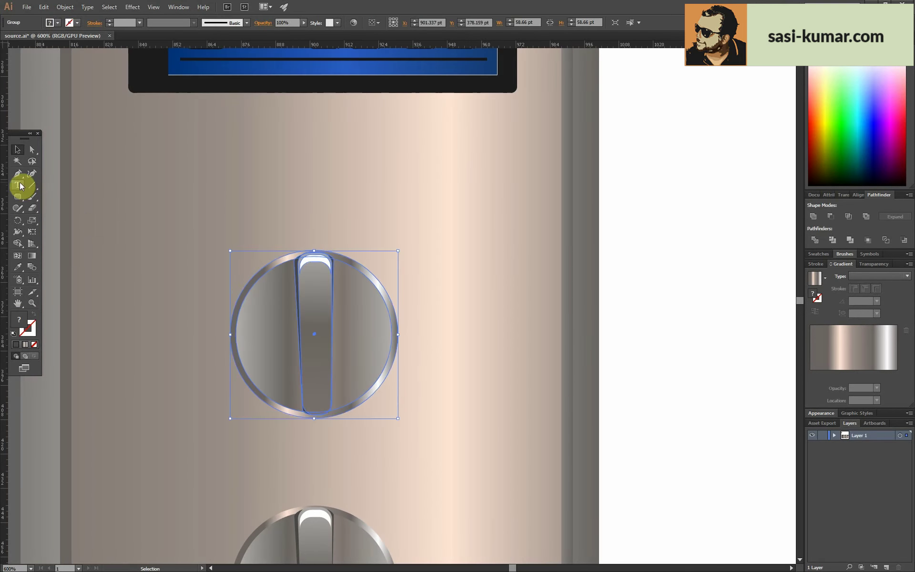
left_click_drag(17, 196, 54, 218)
left_click_drag(669, 211, 685, 228)
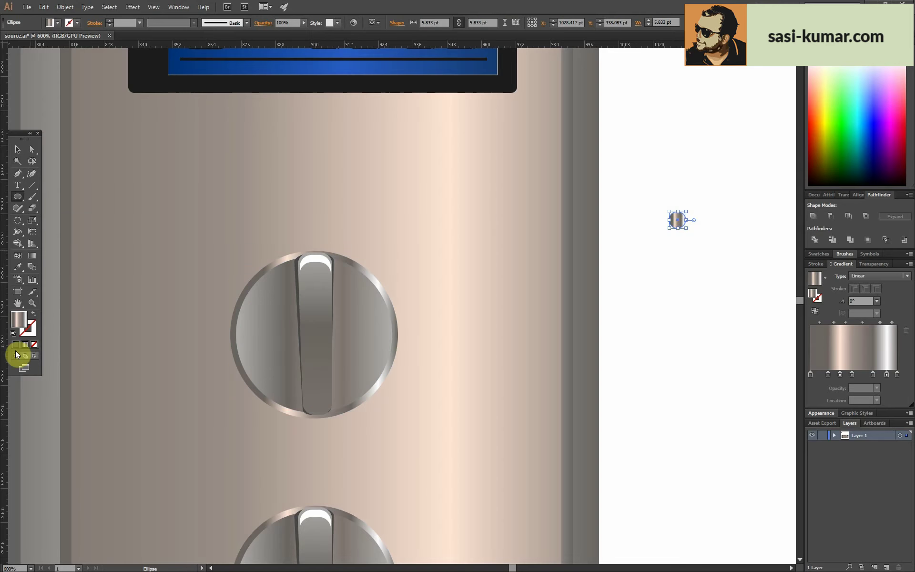
left_click(18, 149)
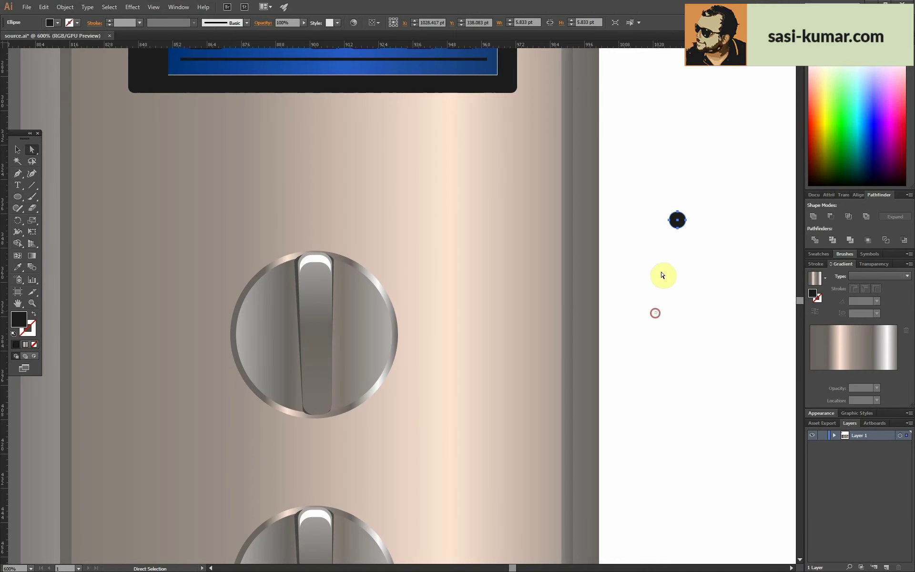
left_click(713, 290)
left_click_drag(680, 222, 316, 234)
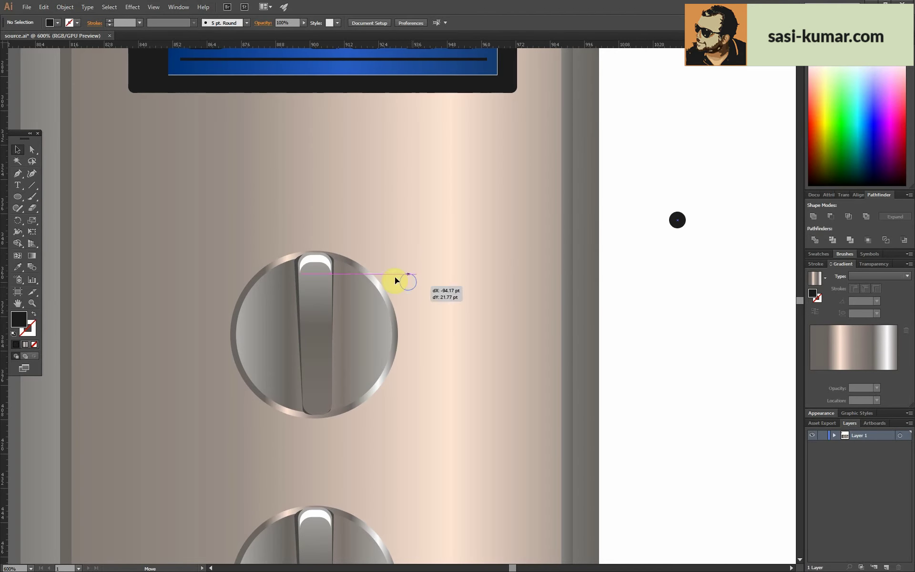
key("ctrl+=")
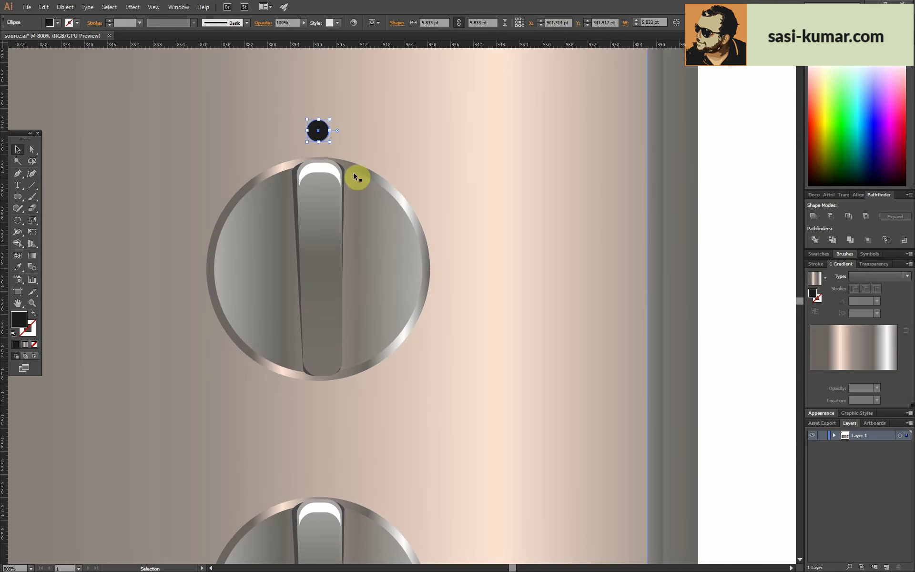
left_click_drag(330, 120, 321, 399)
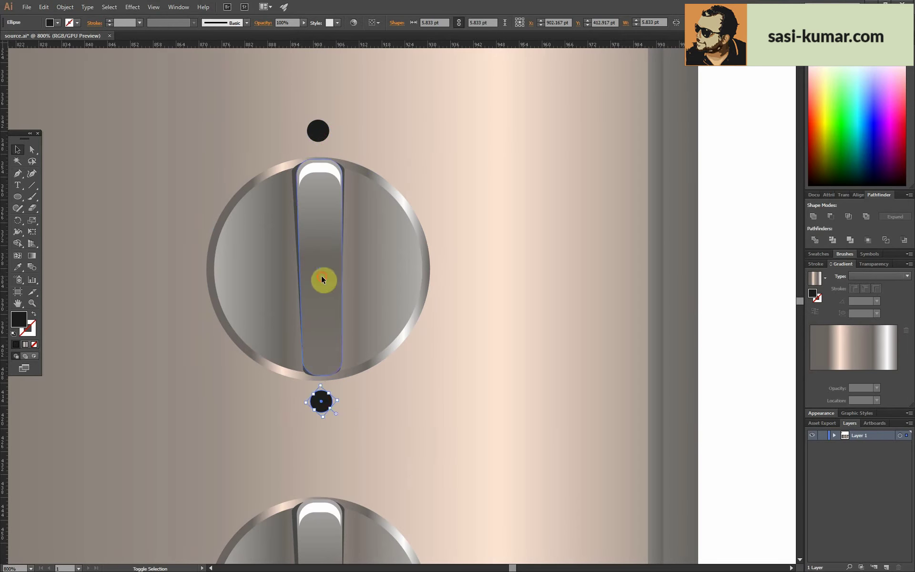
left_click(323, 278, "shift")
left_click(317, 131, "shift")
left_click(404, 22)
left_click(739, 277)
- Make rotated copies of the top and bottom dots around the knob centre
key("a")
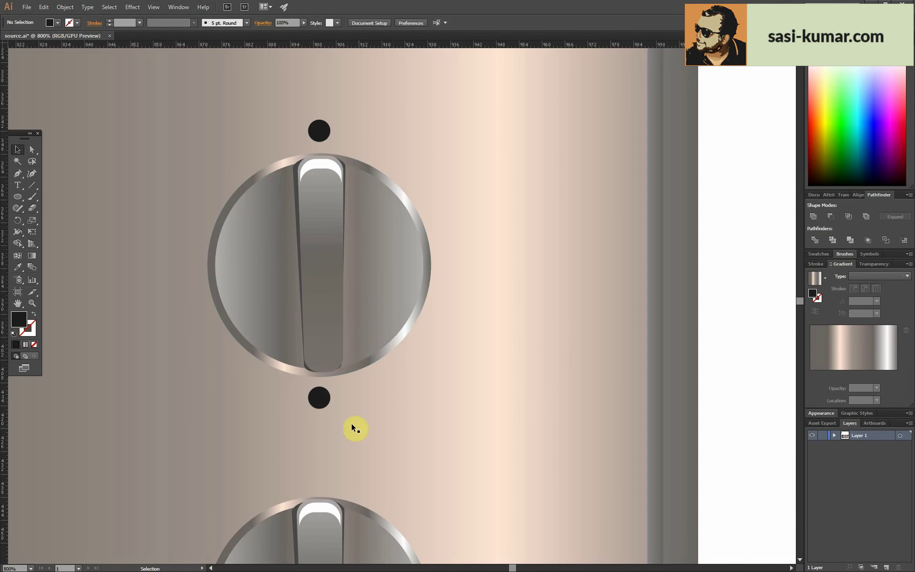
left_click(319, 397)
left_click(327, 134, "shift")
left_click(340, 158, "shift")
key("v")
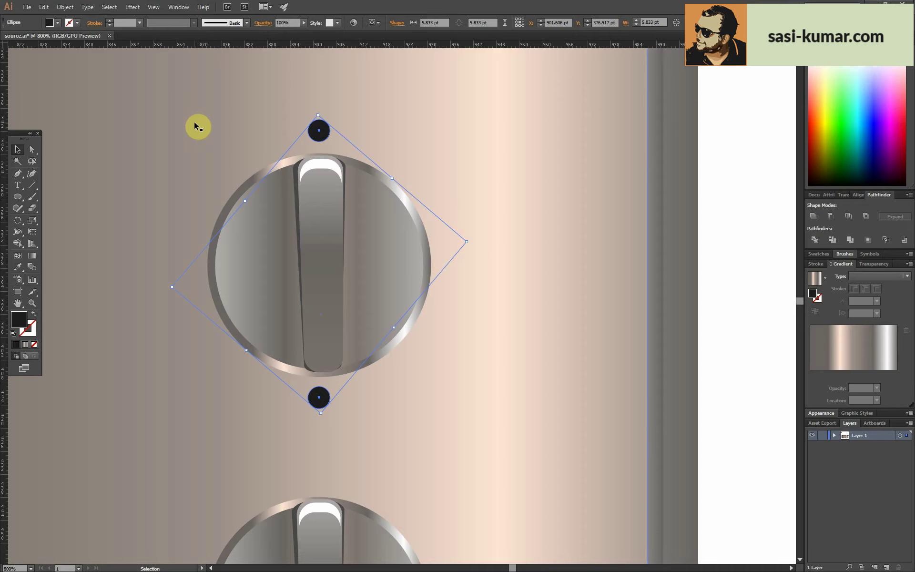
double_click(19, 221)
type("6")
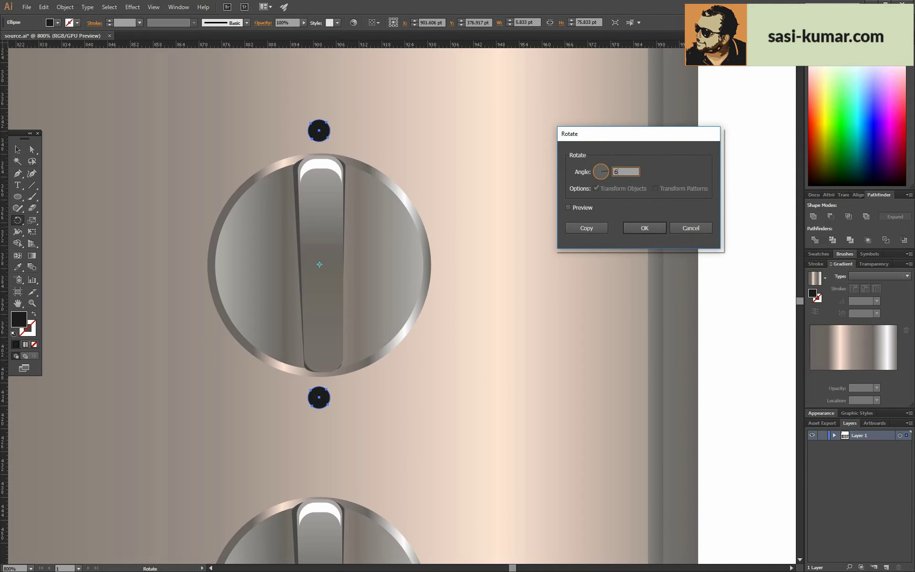
type("0")
left_click(613, 205)
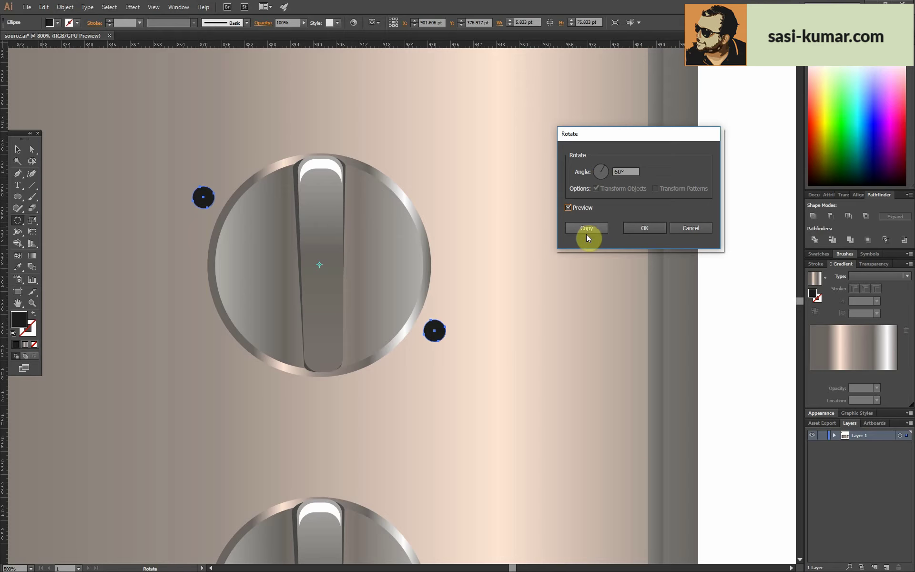
left_click(586, 230)
key("ctrl+d")
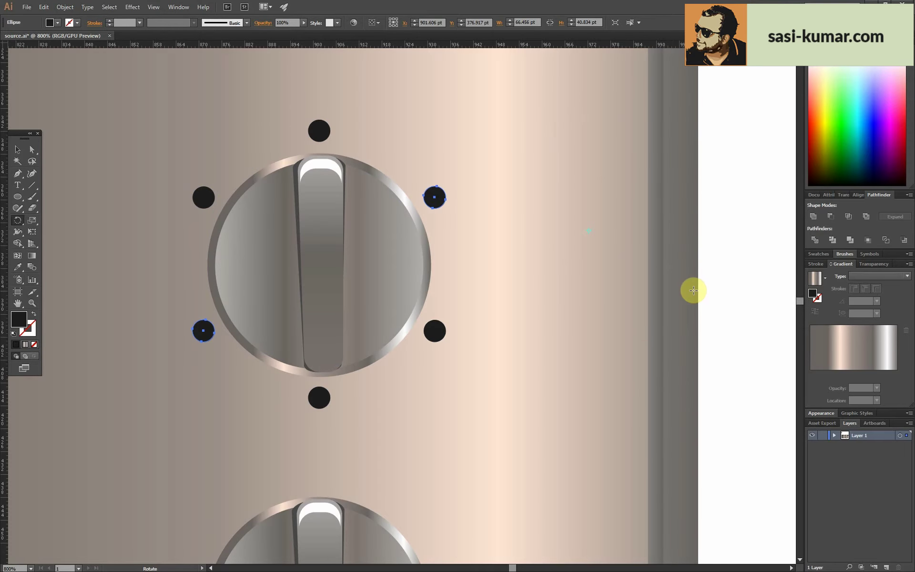
left_click(27, 155)
left_click(731, 245)
- Copy the top and bottom dot pair rotated 90° to the left and right
left_click(435, 330)
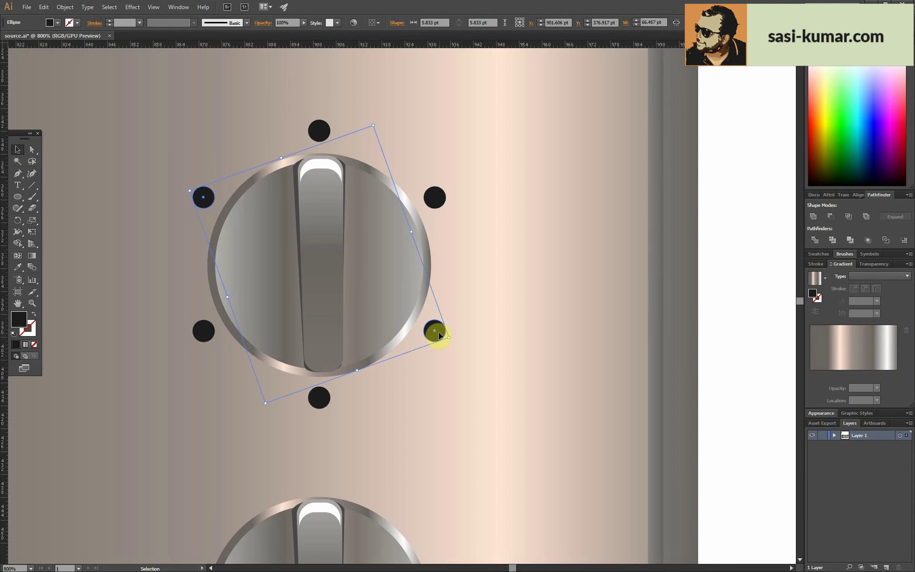
double_click(435, 331)
double_click(747, 402)
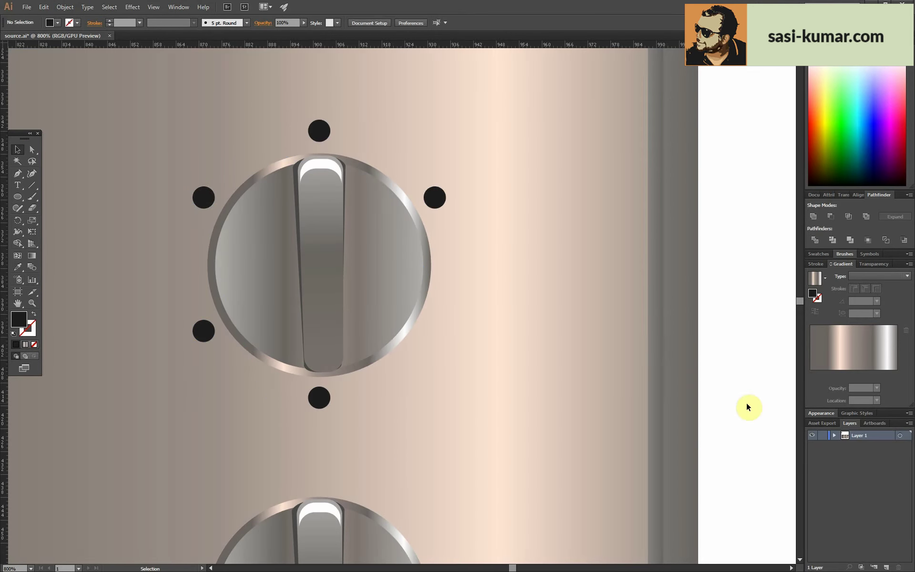
left_click(206, 332)
double_click(206, 332)
double_click(725, 342)
left_click(320, 130)
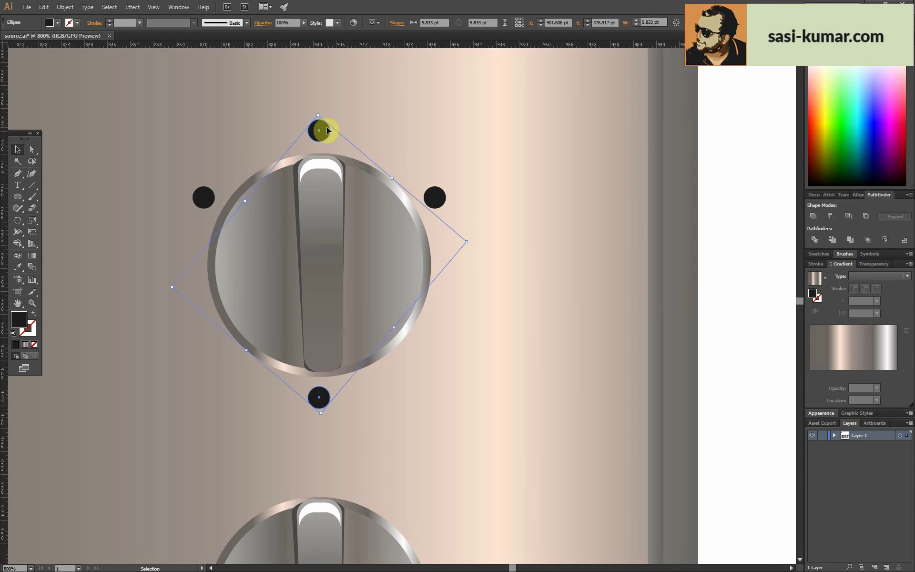
double_click(18, 223)
left_click(586, 228)
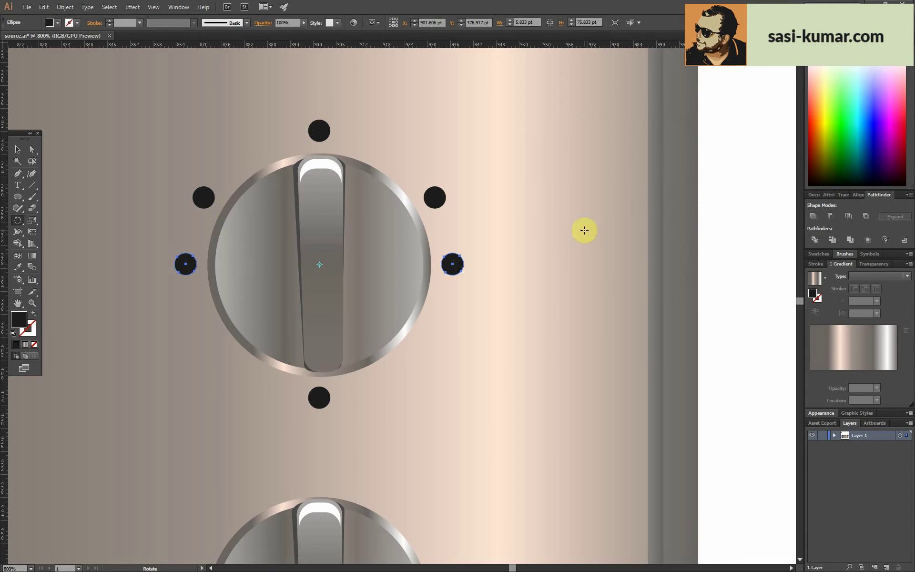
- Delete the stray upper-left and upper-right dots
left_click(18, 149)
left_click(725, 300)
left_click(431, 200)
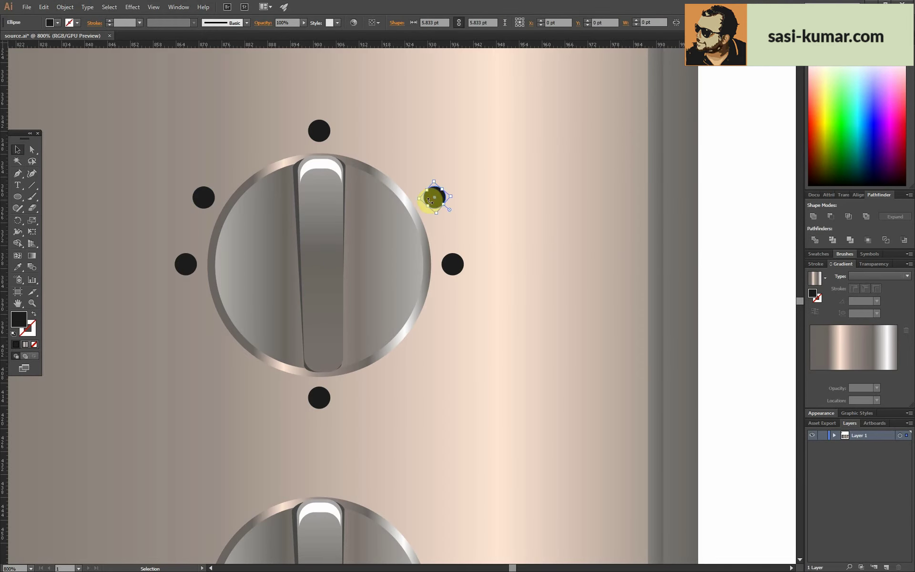
left_click(204, 199, "shift")
key("Delete")
- Copy the left/right dot pair rotated 45° onto the diagonal positions
left_click(453, 264)
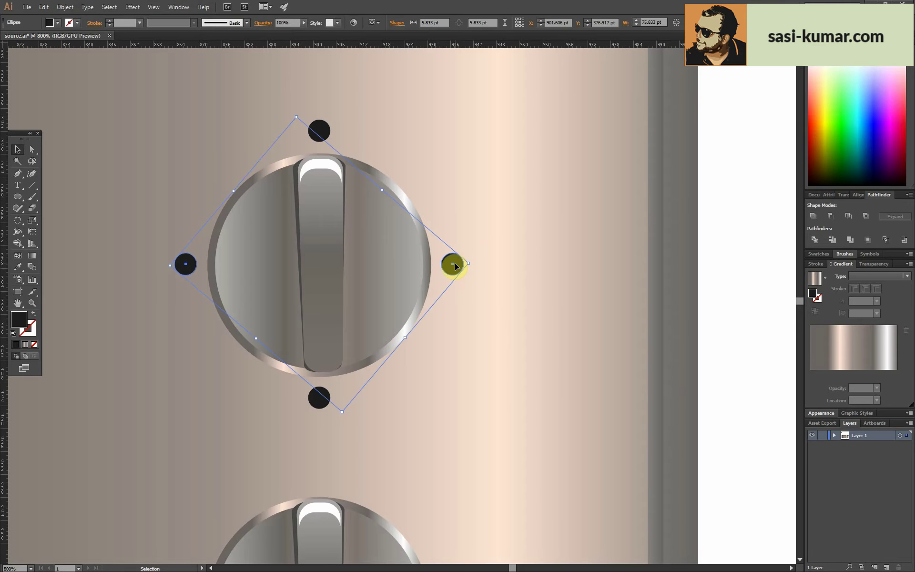
double_click(17, 220)
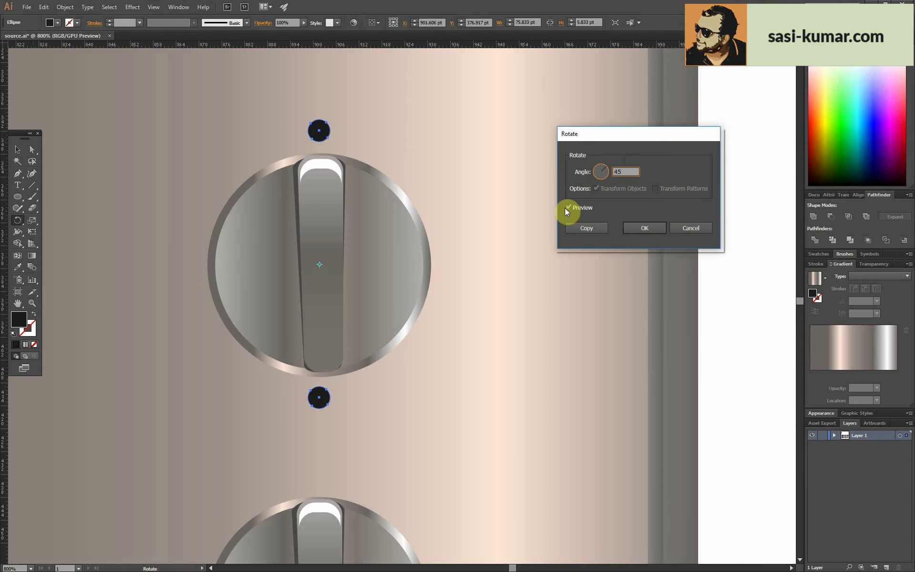
left_click(574, 228)
left_click(320, 133)
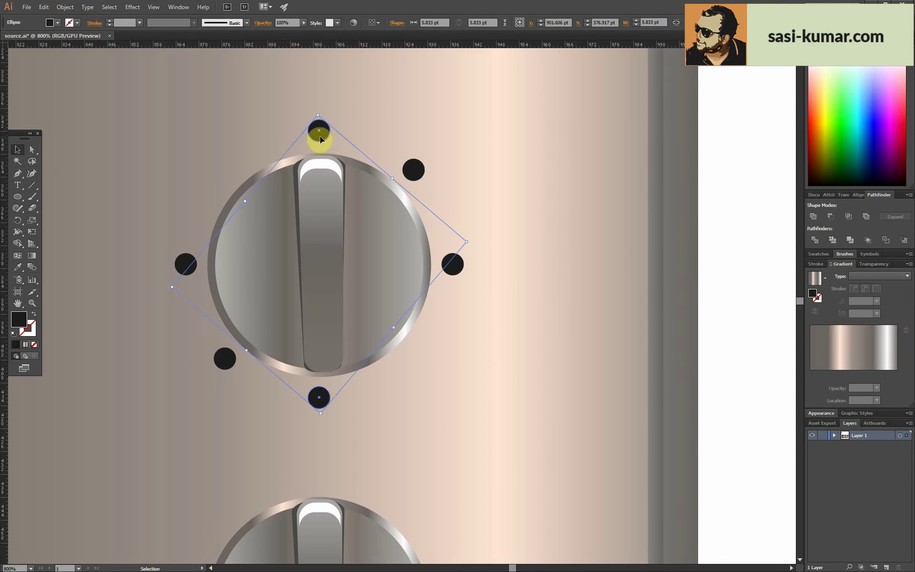
left_click(453, 264)
double_click(20, 221)
left_click(586, 228)
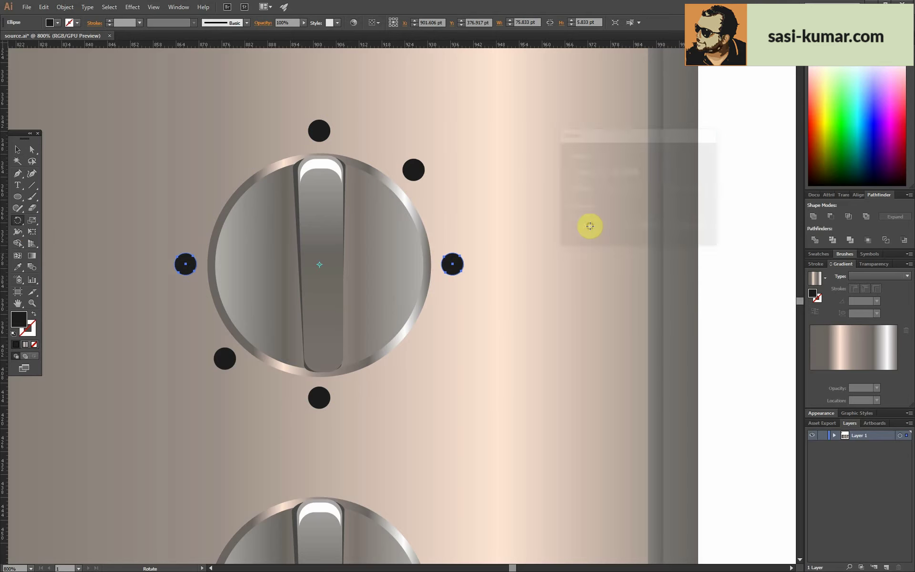
double_click(19, 224)
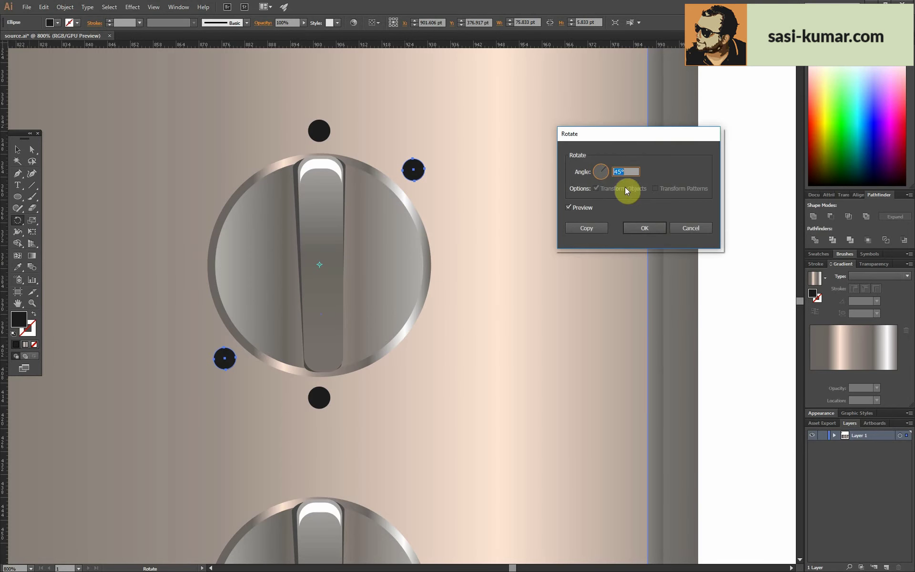
type("-45")
left_click(599, 234)
left_click(18, 149)
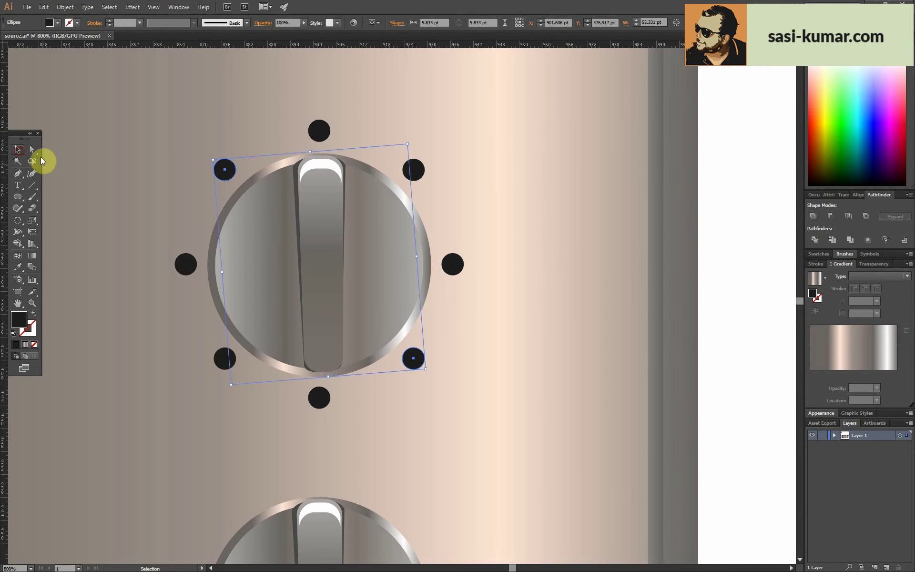
left_click(716, 229)
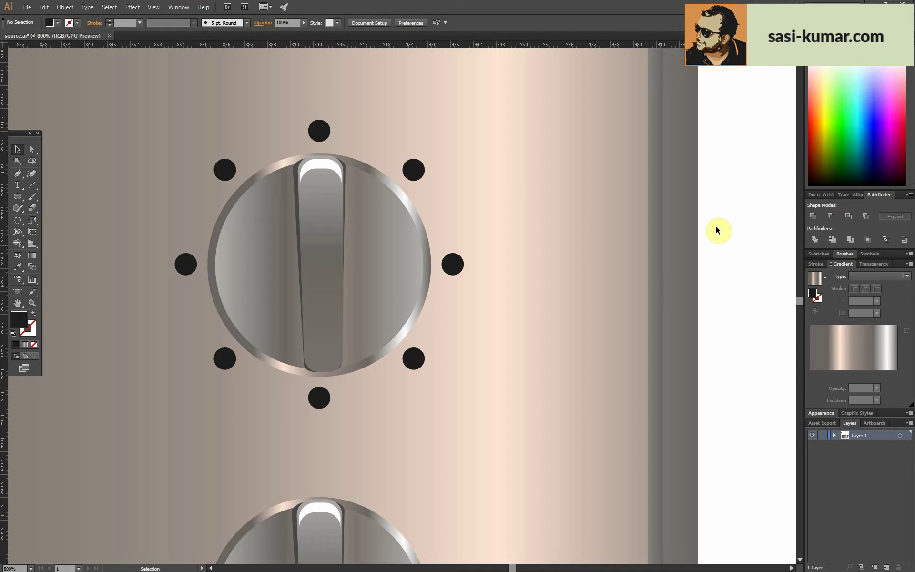
- Delete the bottom-right and bottom dots, leaving five dots arcing over the knob's top
left_click(224, 362)
double_click(224, 363)
double_click(414, 361)
key("Delete")
double_click(367, 411)
double_click(327, 401)
key("Delete")
double_click(413, 405)
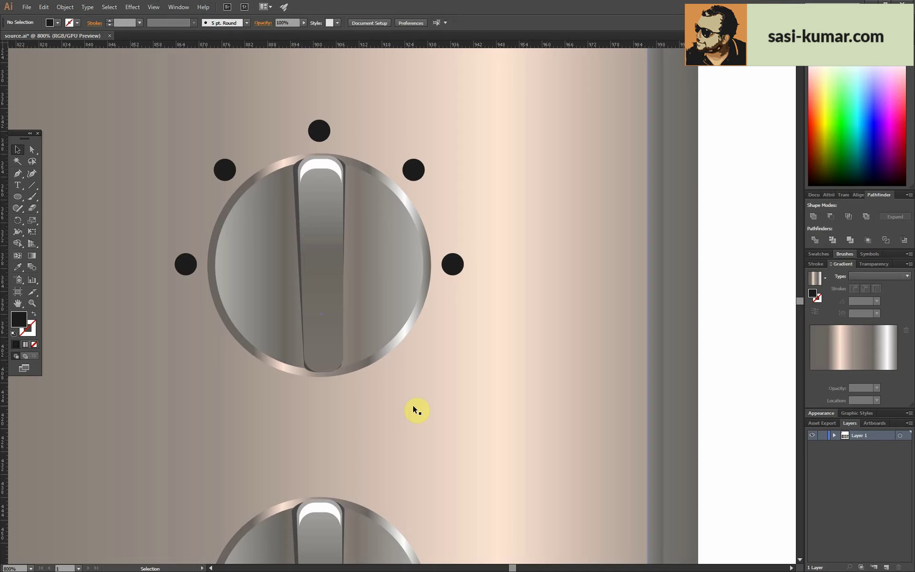
- Type MED above the top knob in Arial Bold, shrink it and place it above the top dot
scroll(555, 270, "up", 2, "alt")
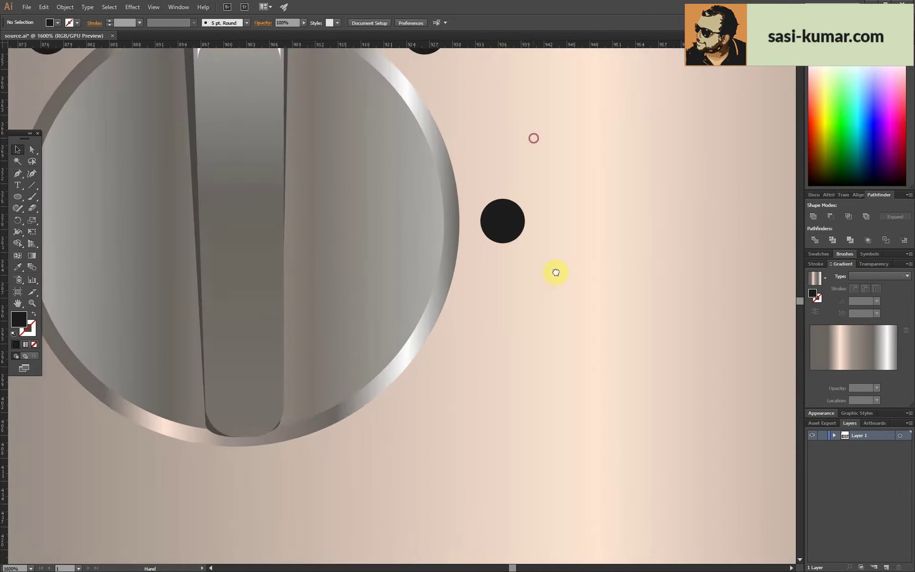
scroll(523, 295, "up", 1, "alt")
key("t")
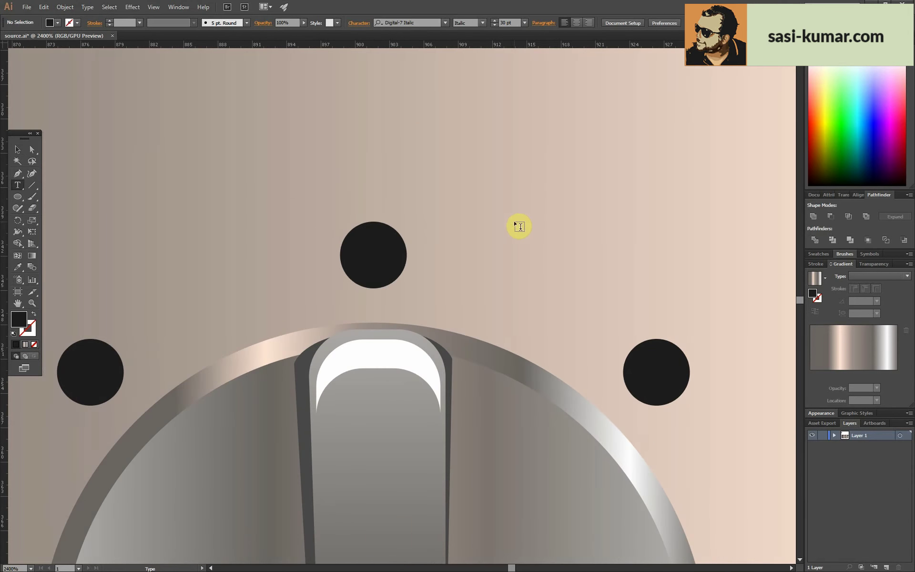
left_click(359, 177)
type("med")
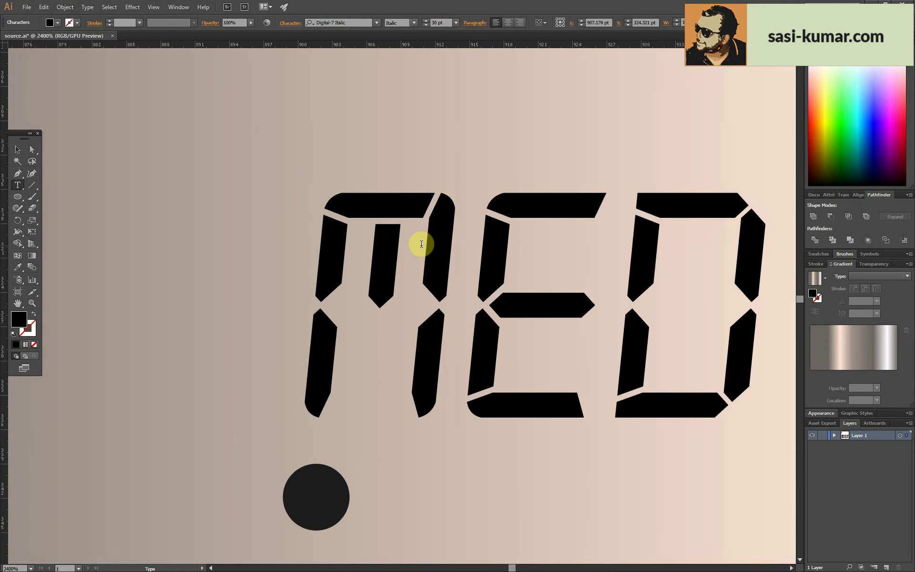
left_click(17, 149)
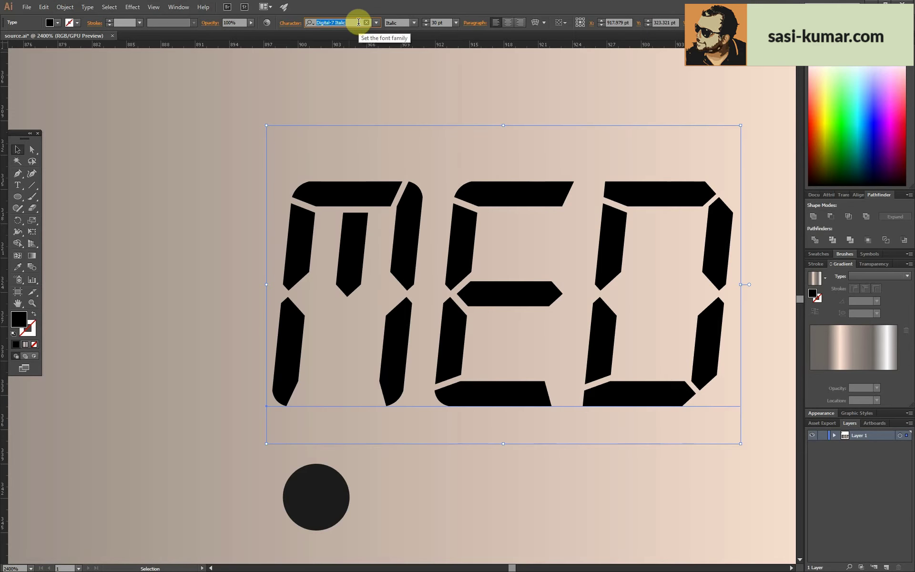
type("ar")
left_click(315, 64)
scroll(547, 279, "down", 4, "alt")
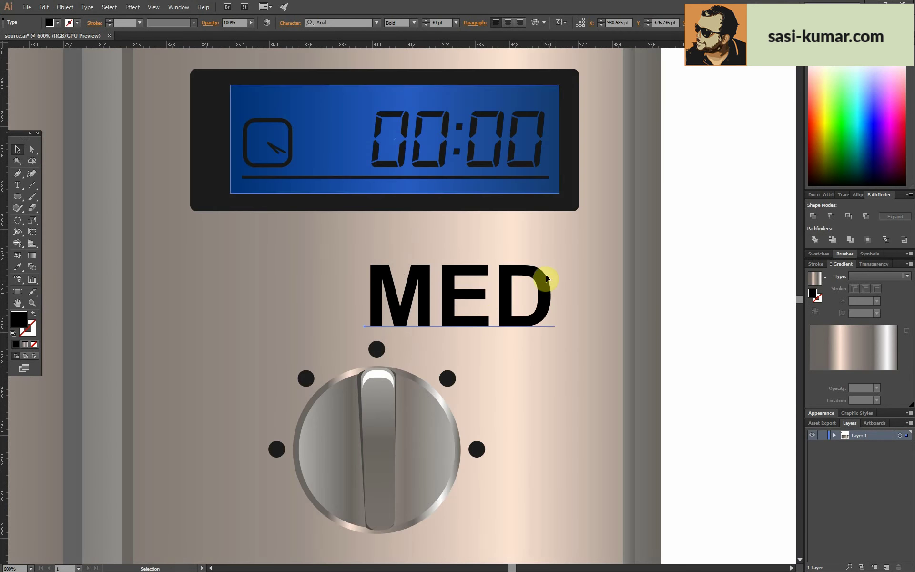
left_click_drag(547, 279, 384, 326)
- Retype the label as Med and resize and position it above the dial
scroll(340, 390, "up", 4, "alt")
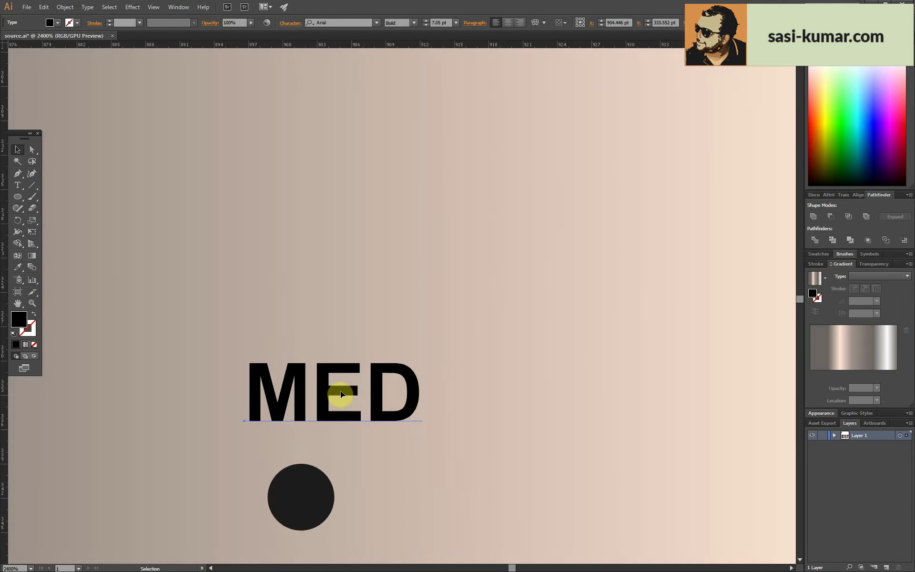
double_click(340, 394)
left_click_drag(312, 391, 409, 398)
type("ed")
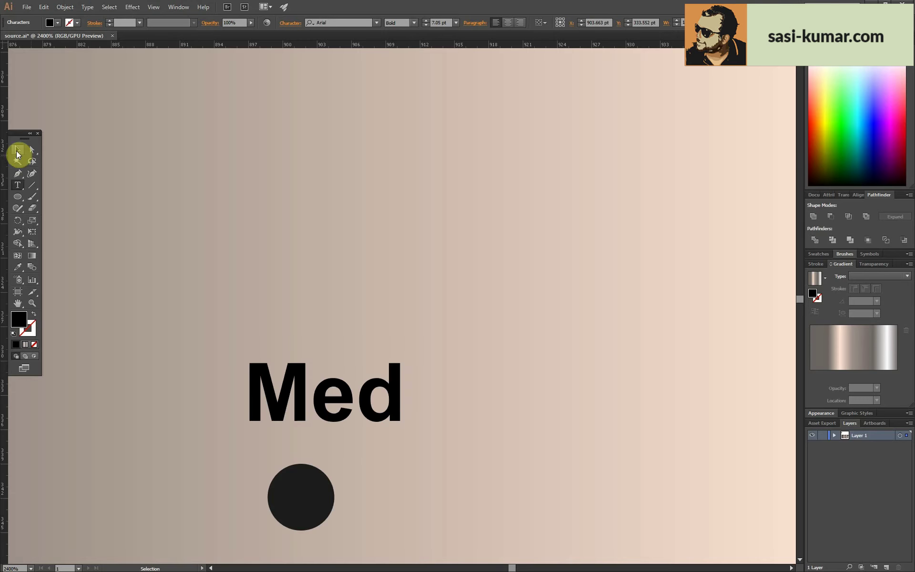
left_click(18, 151)
left_click_drag(404, 351, 366, 375)
left_click_drag(311, 422, 460, 221)
key("ctrl+z")
key("ctrl+minus")
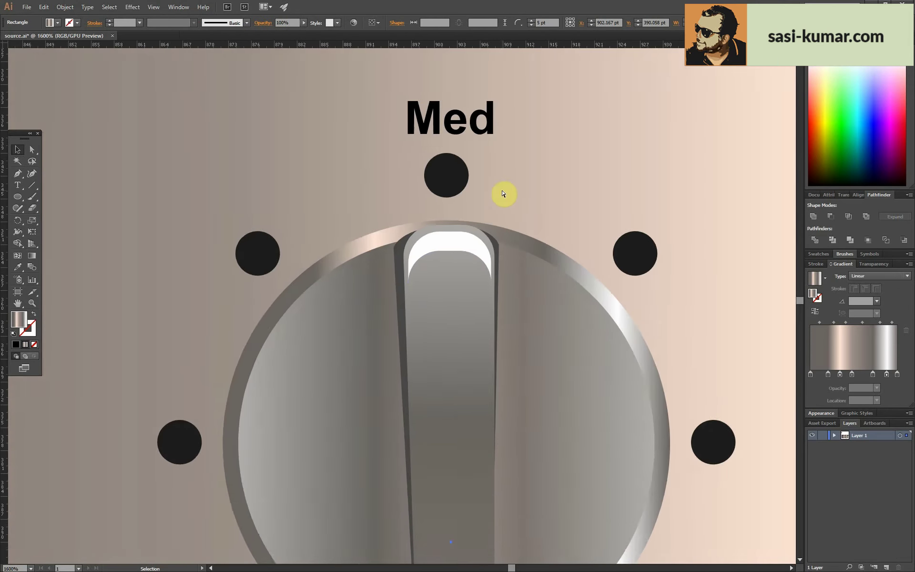
key("ctrl+minus")
- Duplicate Med beside the left dot and retype it as Low
left_click_drag(427, 159, 178, 411)
double_click(177, 411)
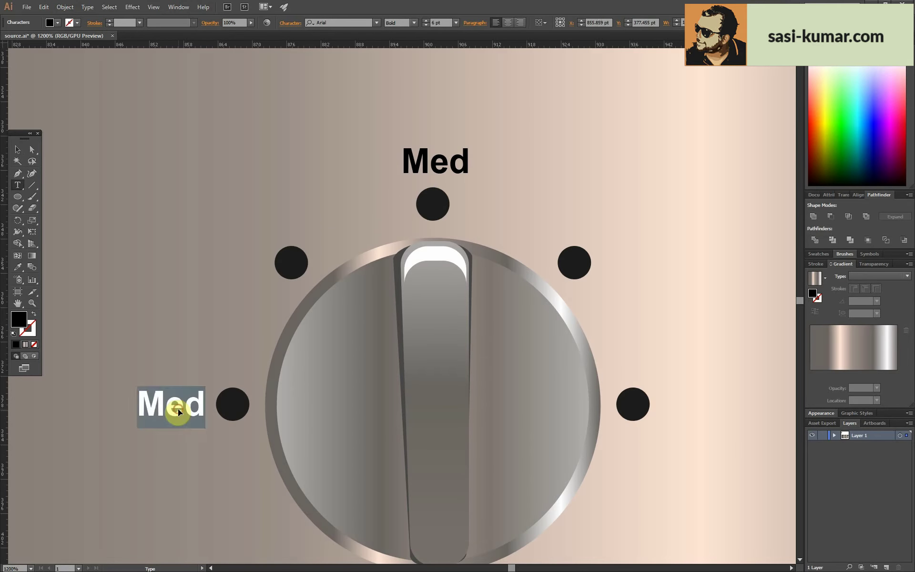
type("Low")
left_click(17, 150)
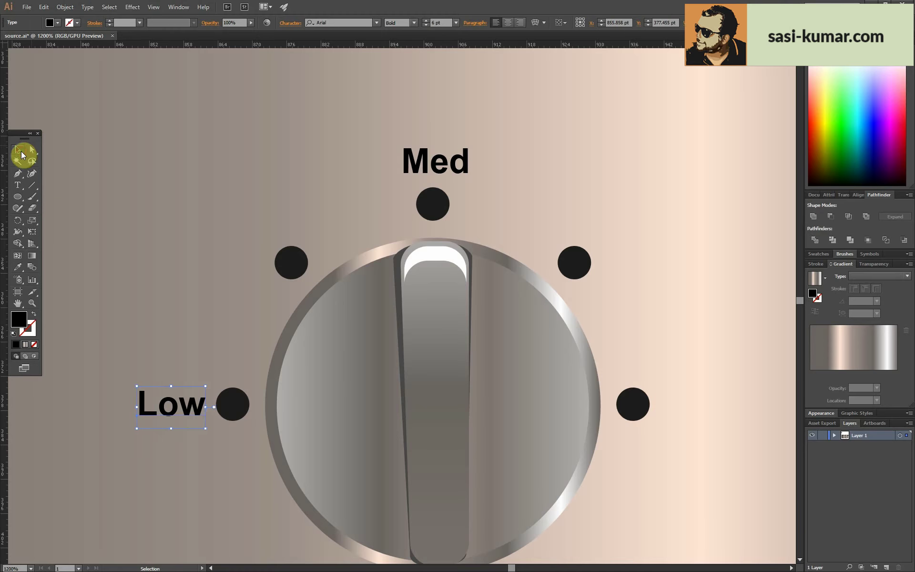
left_click(186, 413)
- Copy Low to the right dot, align both side labels vertically and nudge them into place
left_click_drag(187, 412, 706, 418)
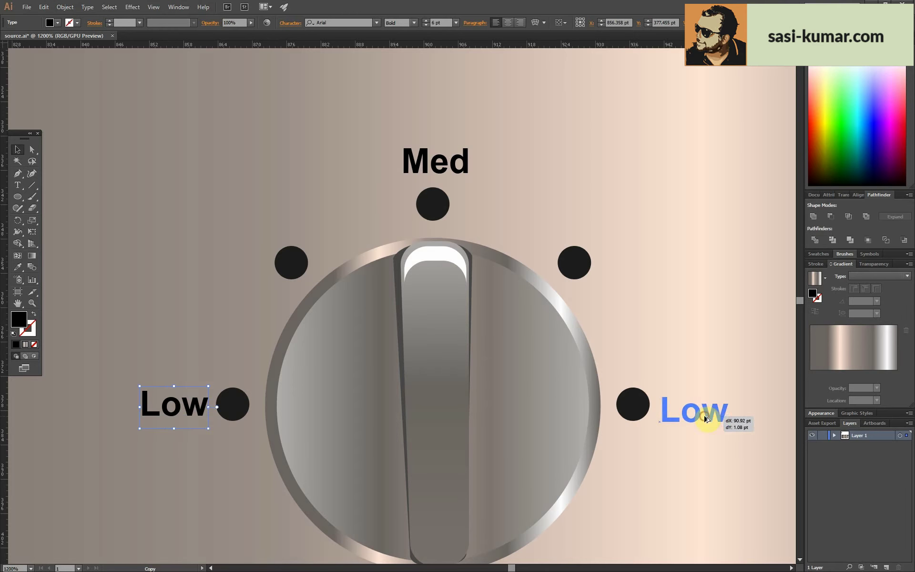
left_click(200, 418, "shift")
left_click(611, 22)
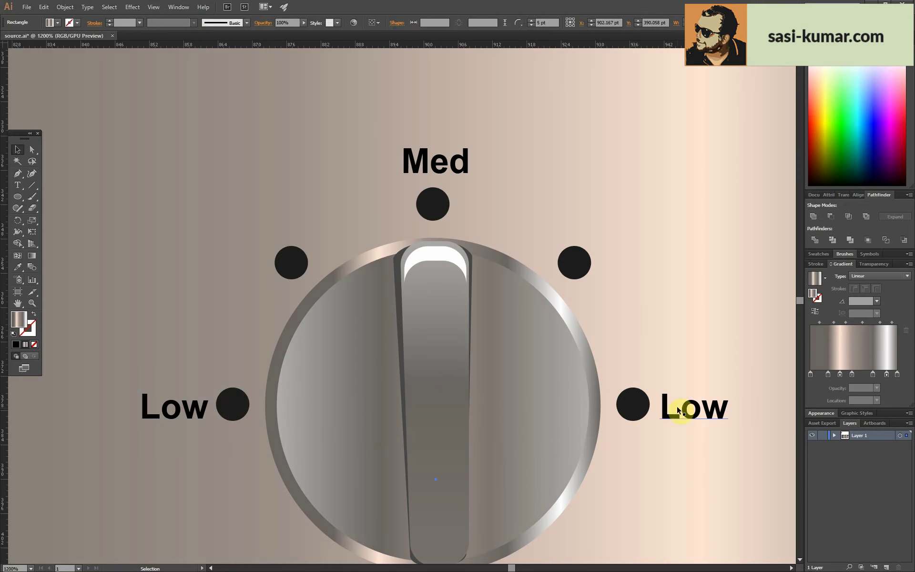
left_click_drag(169, 407, 167, 401)
key("ctrl+k")
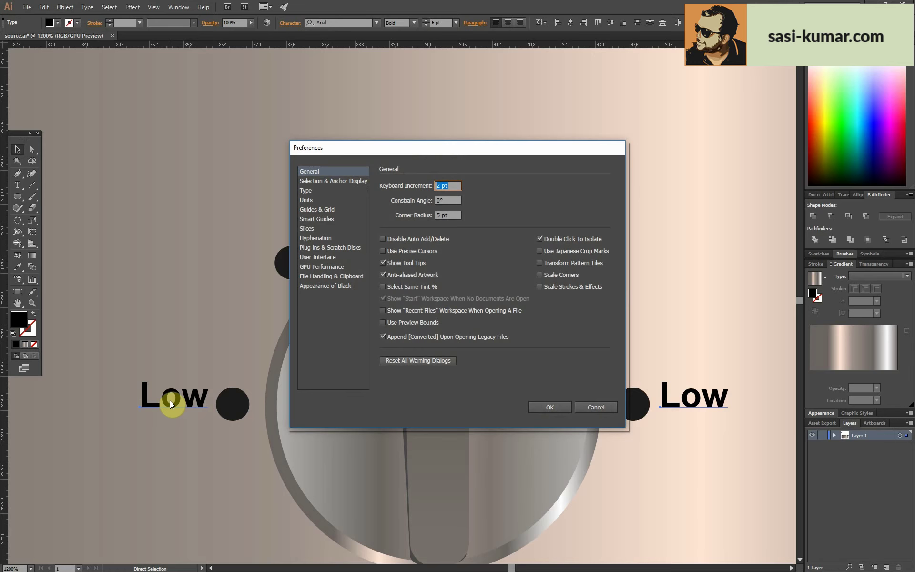
key("Return")
key("Down")
- Retype the right-hand label as High
double_click(689, 409)
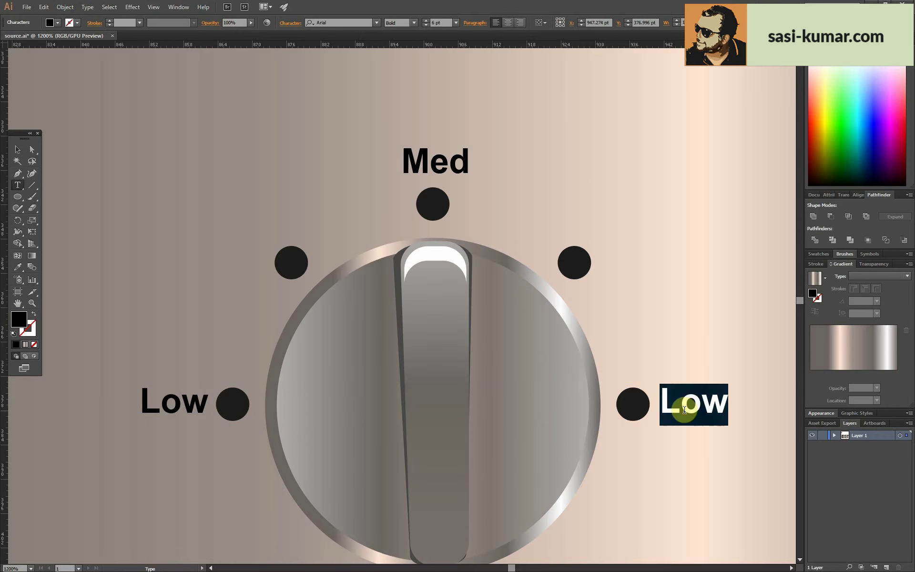
type("High")
key("Escape")
left_click(282, 162)
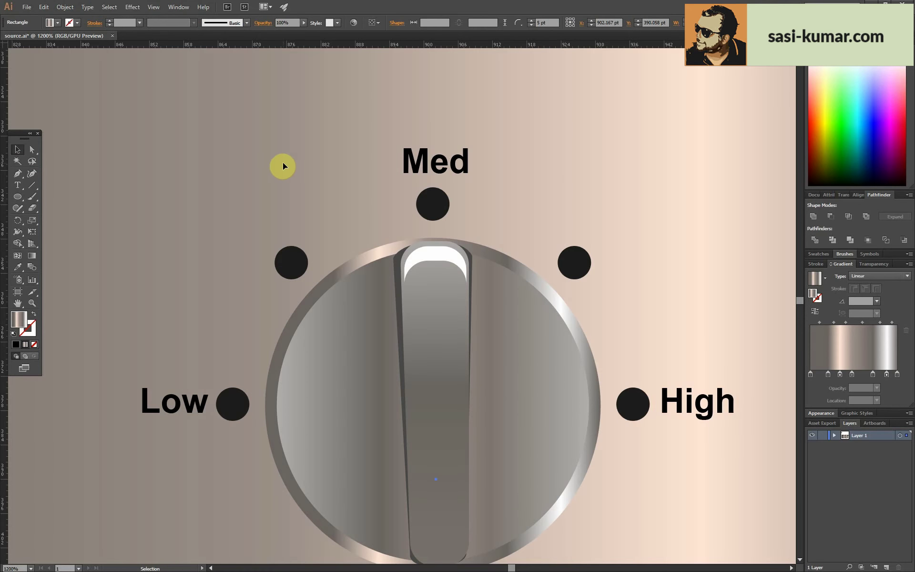
key("ctrl+minus")
key("ctrl+minus")
key("ctrl+minus")
key("ctrl+minus")
key("ctrl+plus")
- Select the dial dots beside High, the upper-right position and Low
key("ctrl+shift+a")
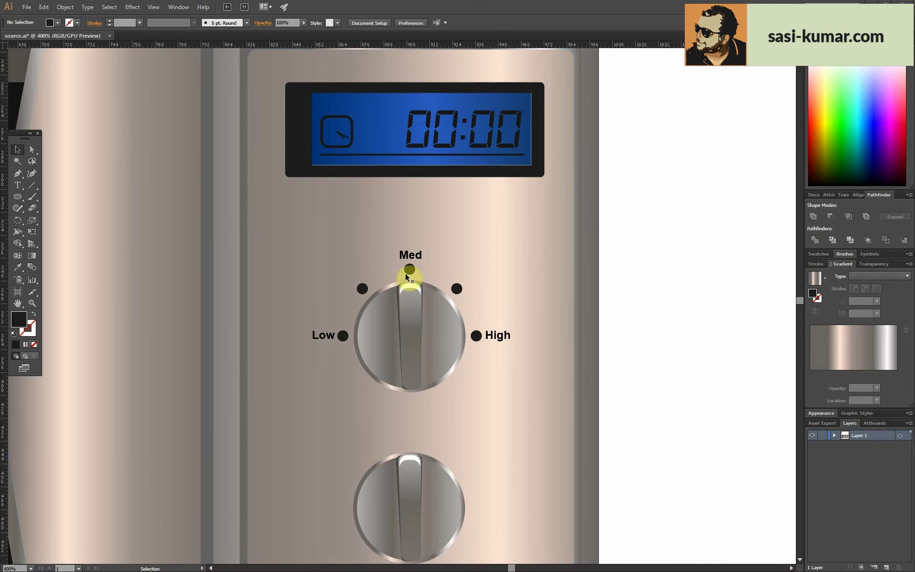
left_click(410, 269)
left_click(475, 334, "shift")
left_click(362, 289, "shift")
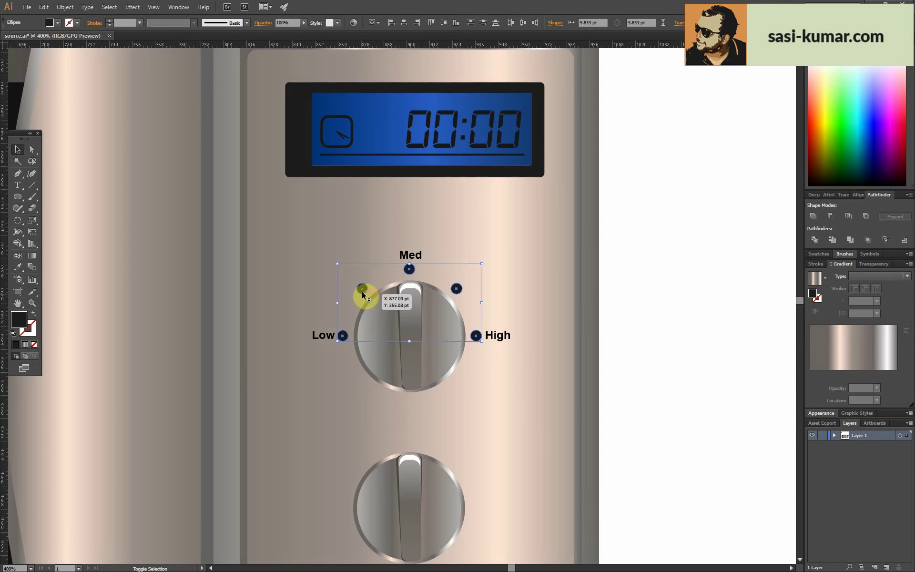
key("ctrl+shift+a")
left_click(477, 336)
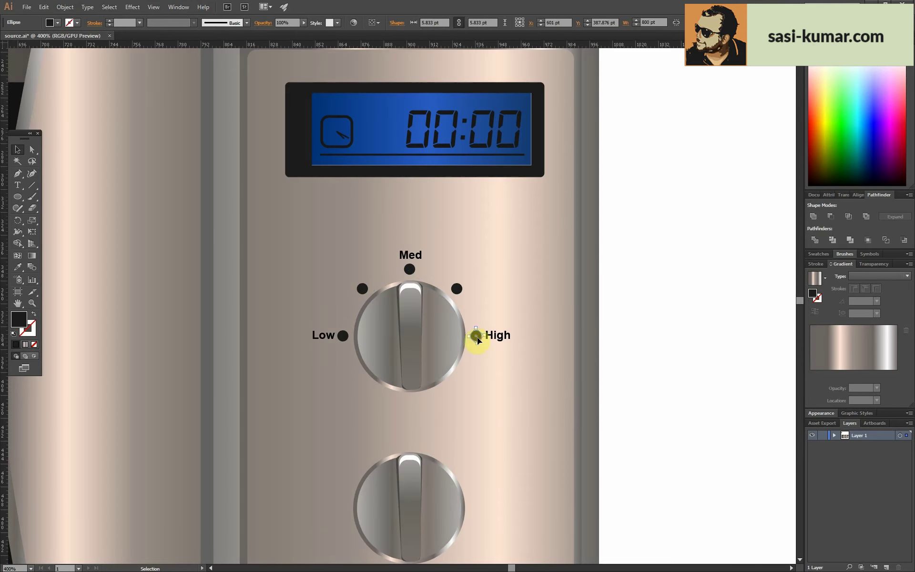
left_click(457, 288, "shift")
left_click(343, 336, "shift")
- Scale the selected dots to 50% and spread them back into position
left_click(65, 7)
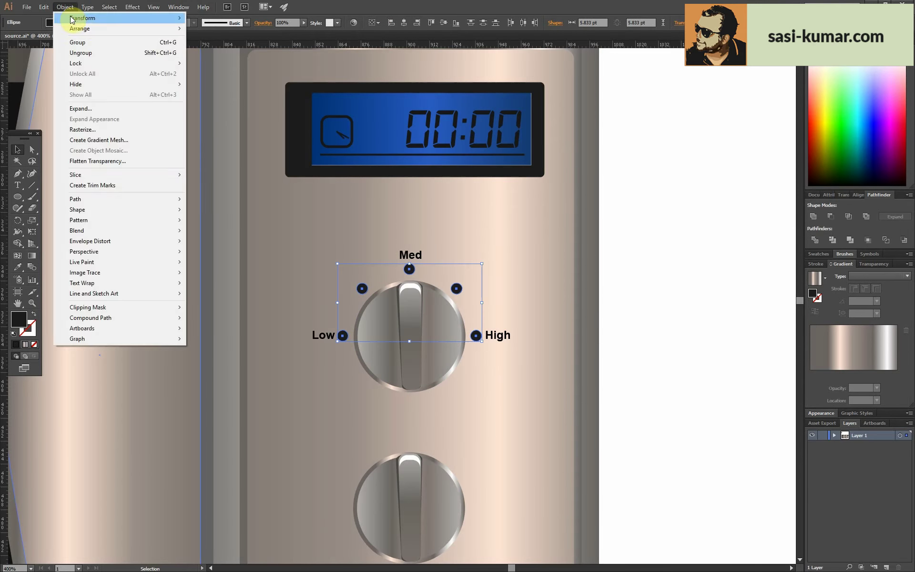
left_click(209, 64)
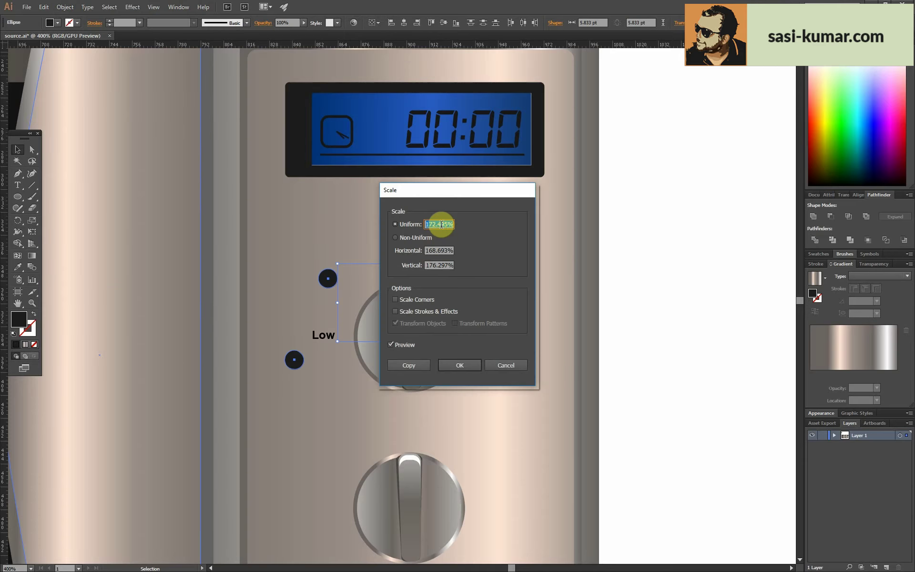
key("Tab")
left_click_drag(474, 195, 700, 143)
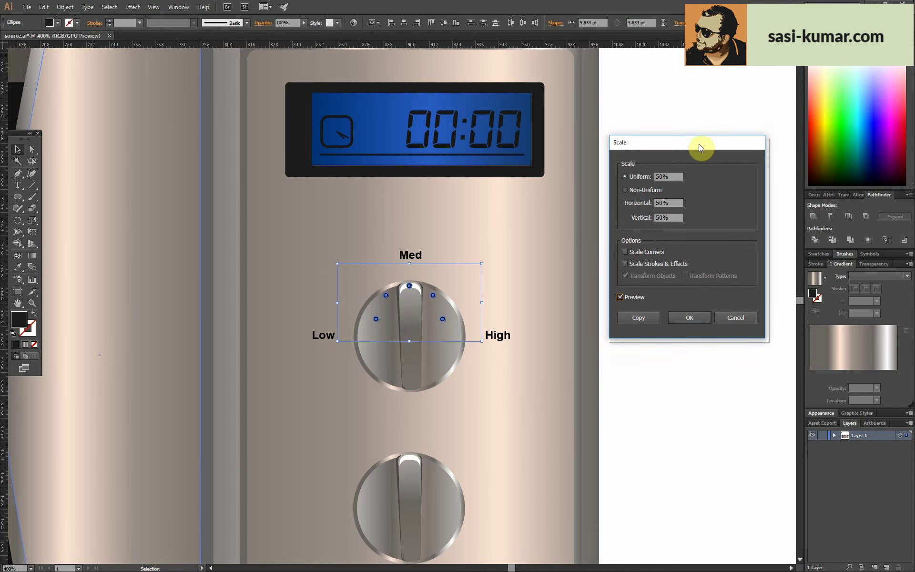
key("Return")
left_click_drag(447, 323, 478, 346)
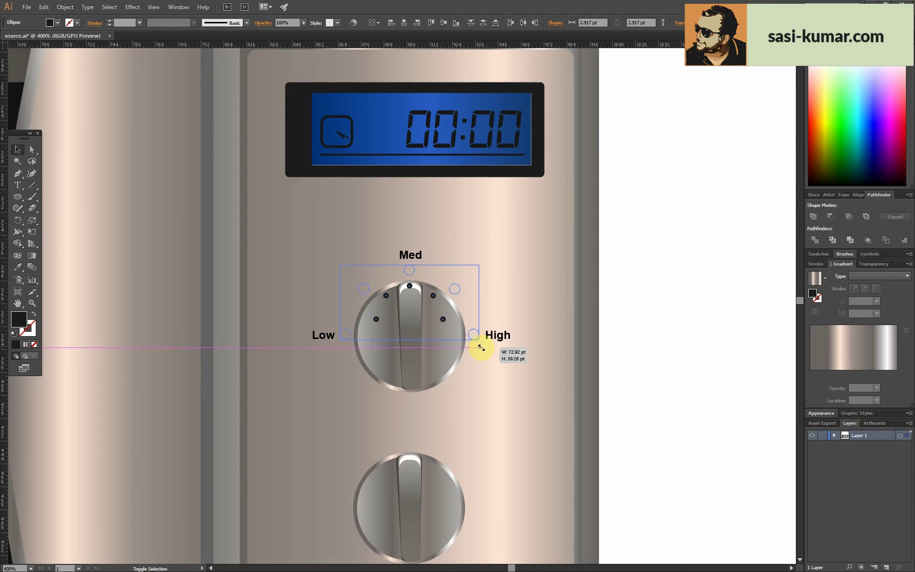
- Scale the High dot and the upper-right dot each to 50% uniform
left_click(715, 337)
left_click(476, 337)
left_click(64, 7)
mouse_move(83, 18)
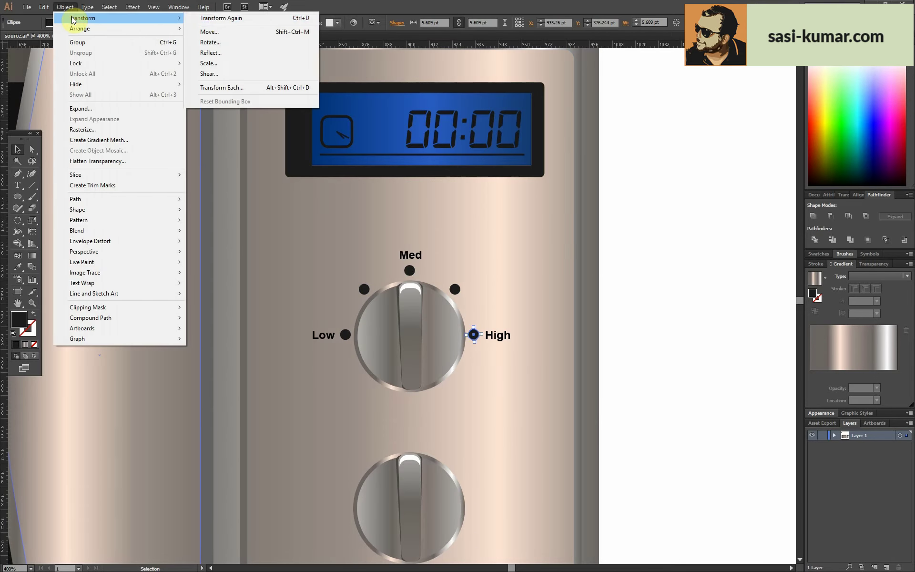
left_click(65, 6)
left_click(250, 67)
left_click(456, 289)
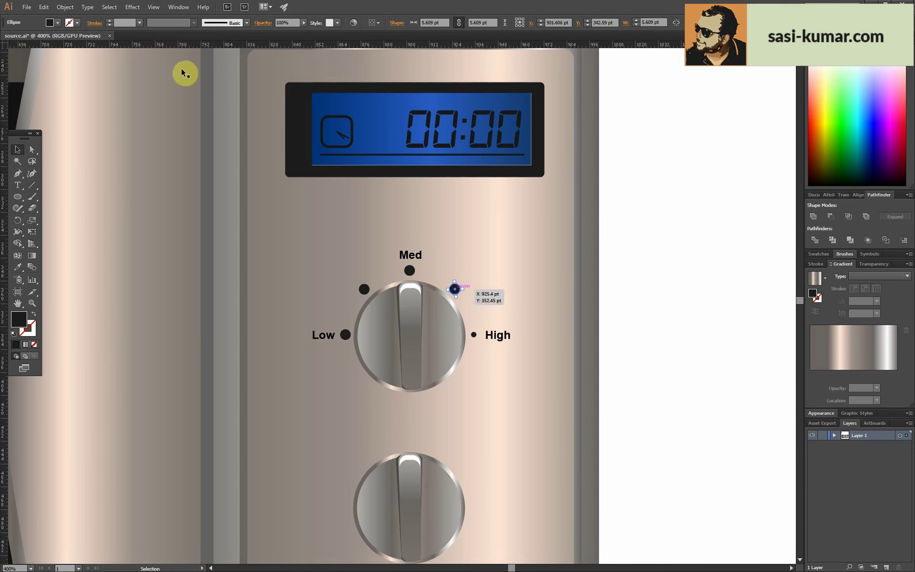
left_click(65, 7)
left_click(262, 63)
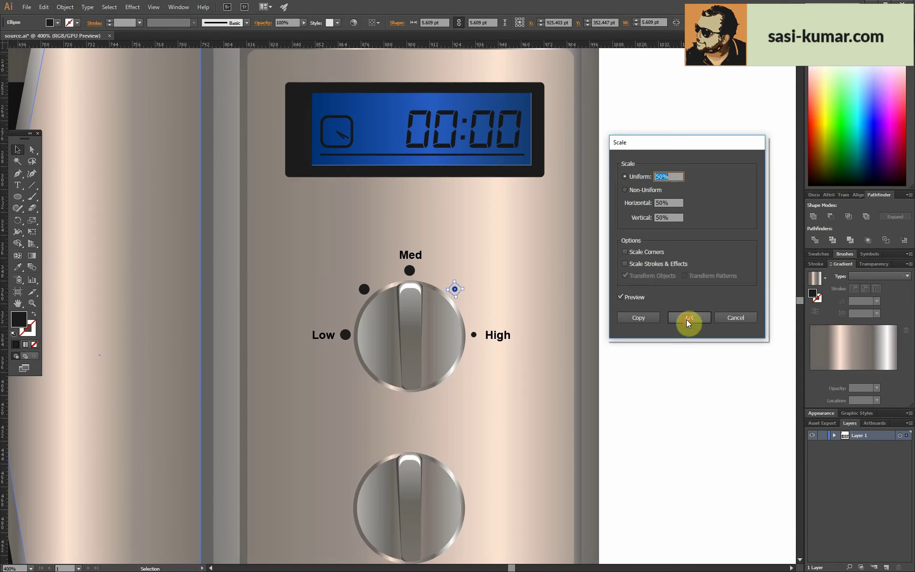
left_click(689, 321)
- Scale the Med, upper-left and Low dots each to 50% uniform
left_click(65, 7)
left_click(210, 52)
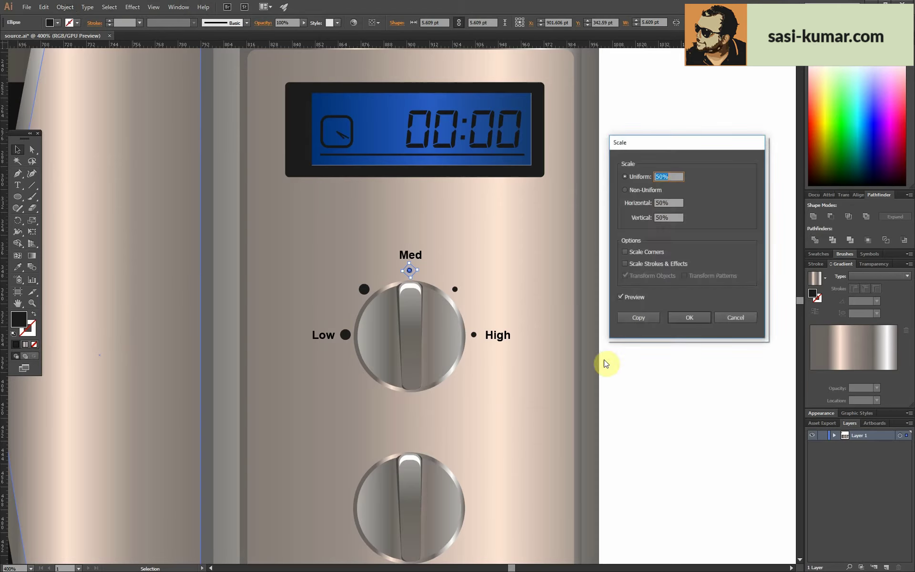
key("Return")
left_click(65, 6)
mouse_move(82, 18)
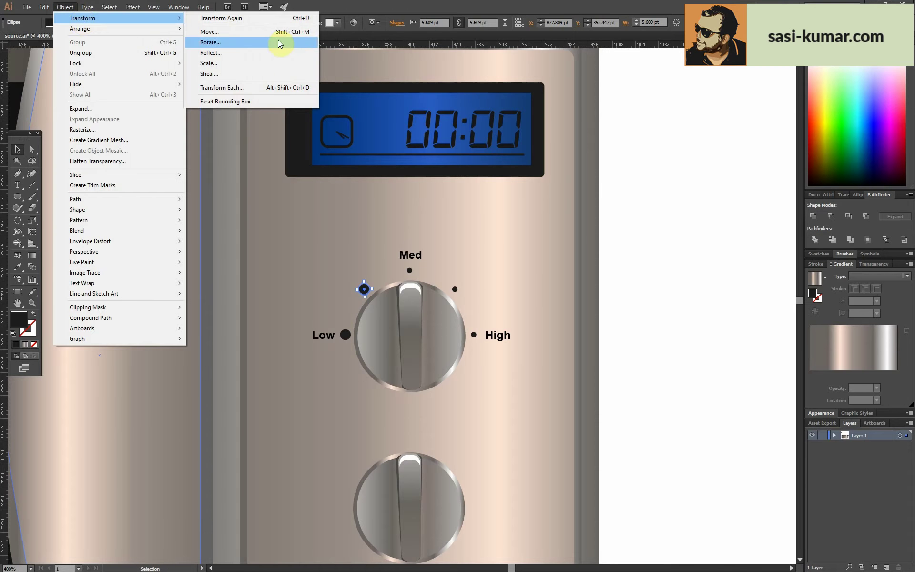
left_click(279, 43)
left_click(332, 334)
left_click(65, 6)
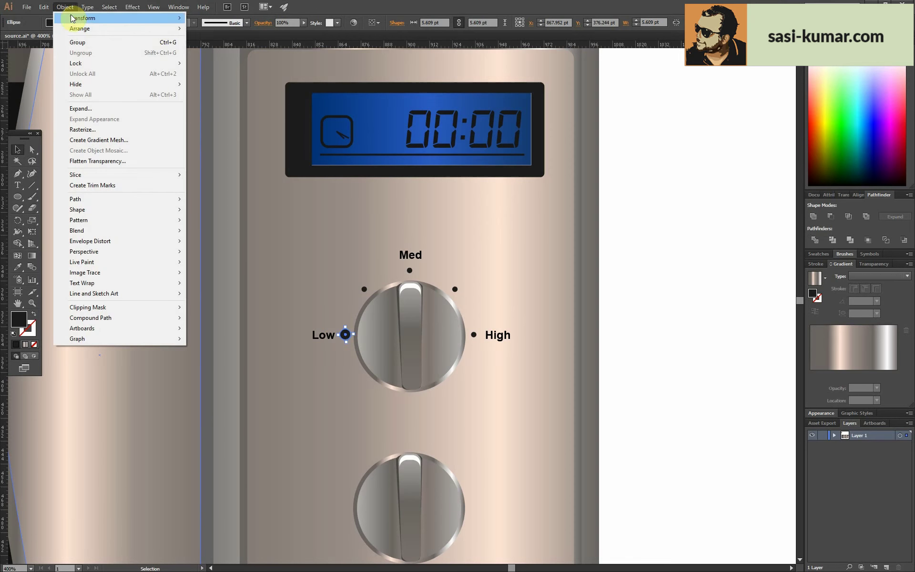
left_click(231, 68)
left_click(686, 312)
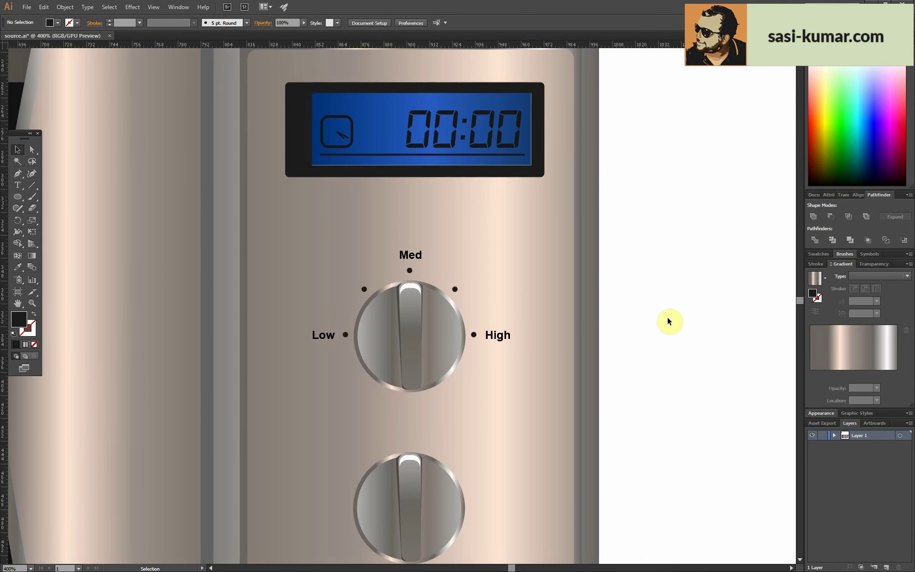
- Duplicate High and Med to the upper dots and put a black rectangle behind the Med copy
key("ctrl+plus")
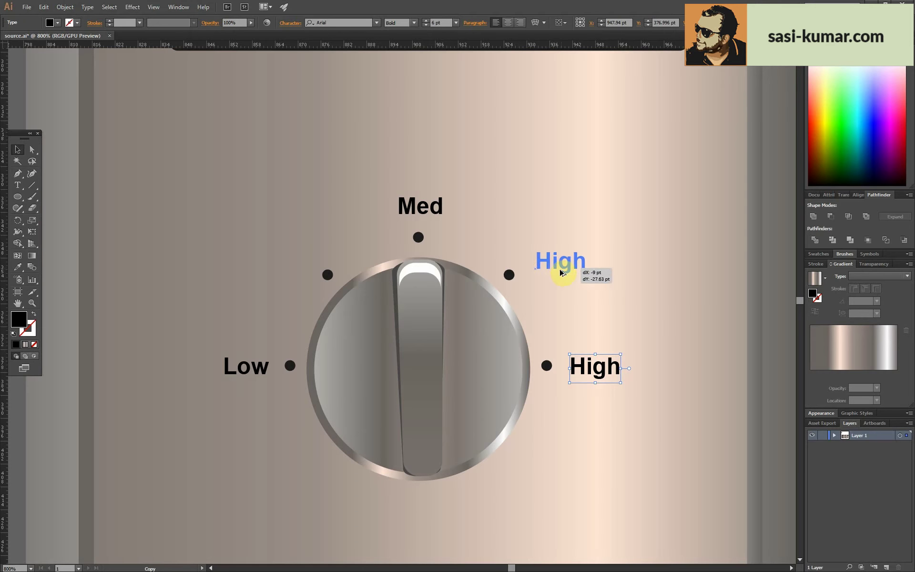
left_click_drag(596, 371, 553, 268)
left_click_drag(422, 205, 181, 256)
left_click_drag(18, 196, 62, 196)
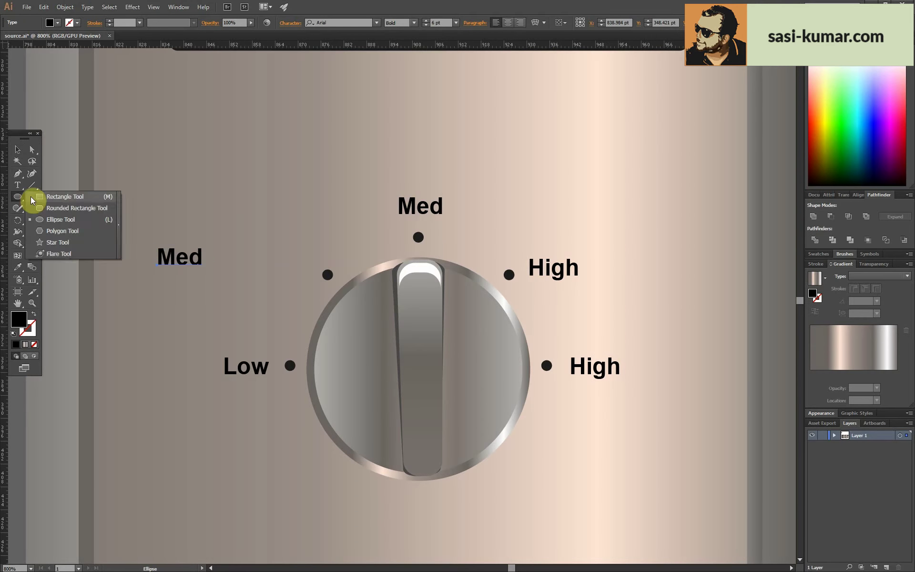
mouse_move(314, 243)
left_mouse_down()
mouse_move(204, 272)
mouse_move(280, 261)
left_mouse_up()
left_click(21, 152)
right_click(166, 257)
left_click(284, 346)
- Give the tagged label text a solid white fill
key("i")
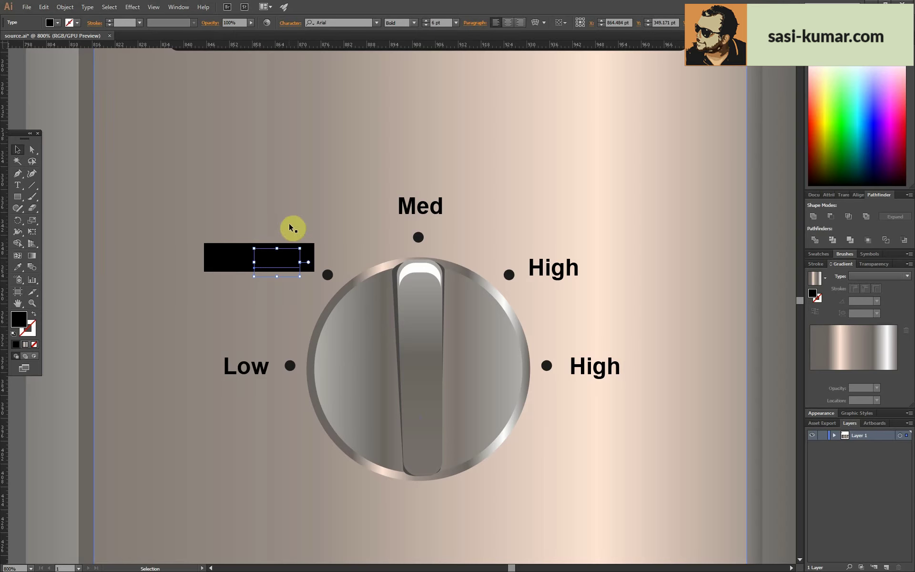
left_click(293, 226)
key("v")
right_click(273, 261)
mouse_move(295, 293)
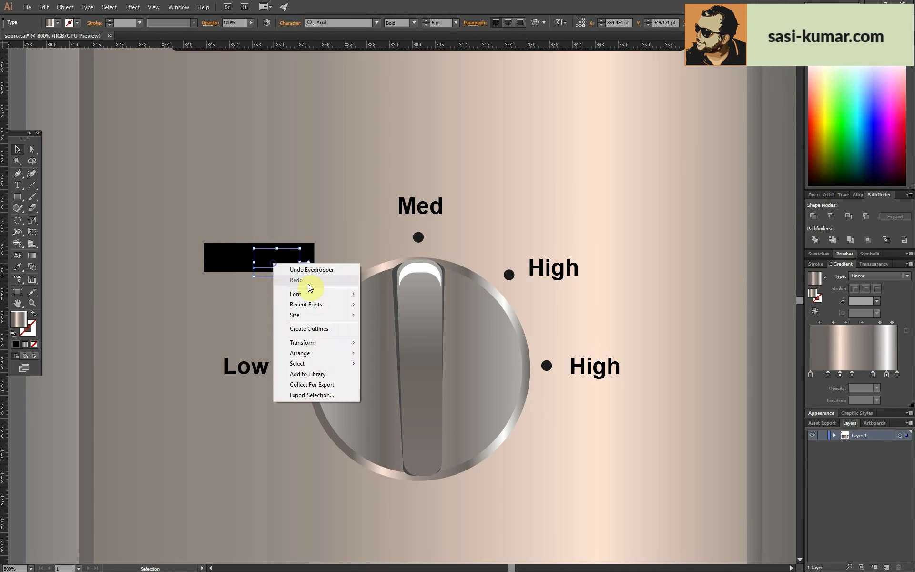
left_click(380, 353)
left_click(16, 345)
double_click(19, 319)
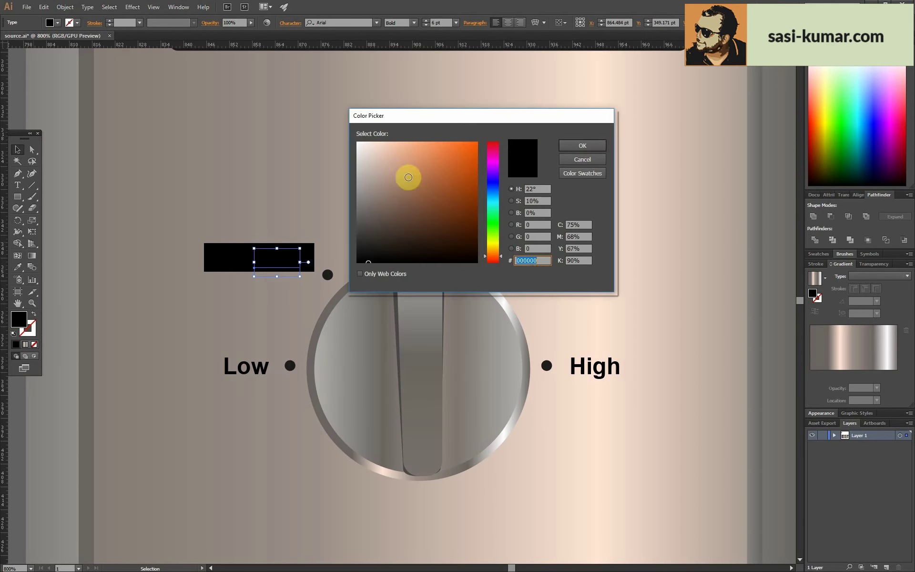
left_click_drag(409, 177, 358, 139)
left_click(593, 146)
left_click(601, 225)
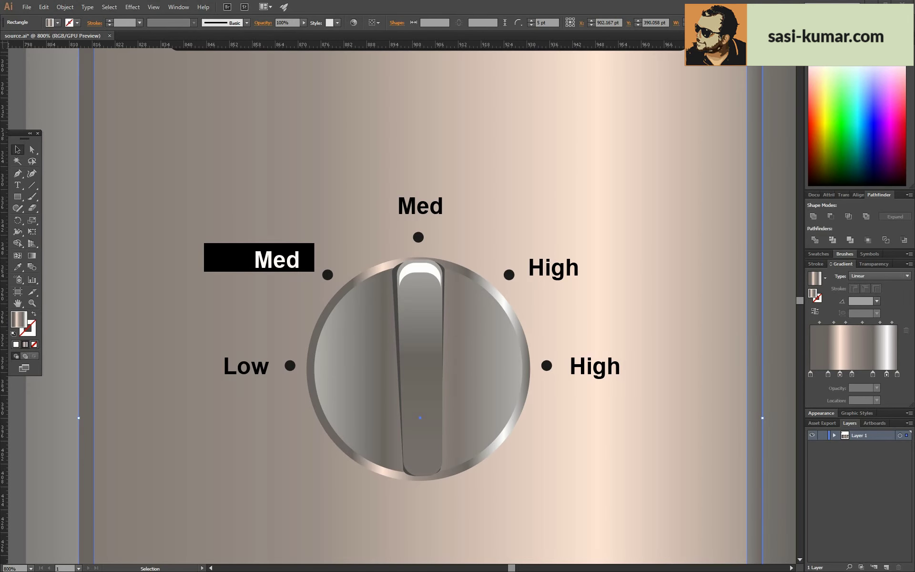
- Edit the upper-right High copy and retype the tagged Med copy as Defrost
double_click(536, 273)
left_click(535, 277)
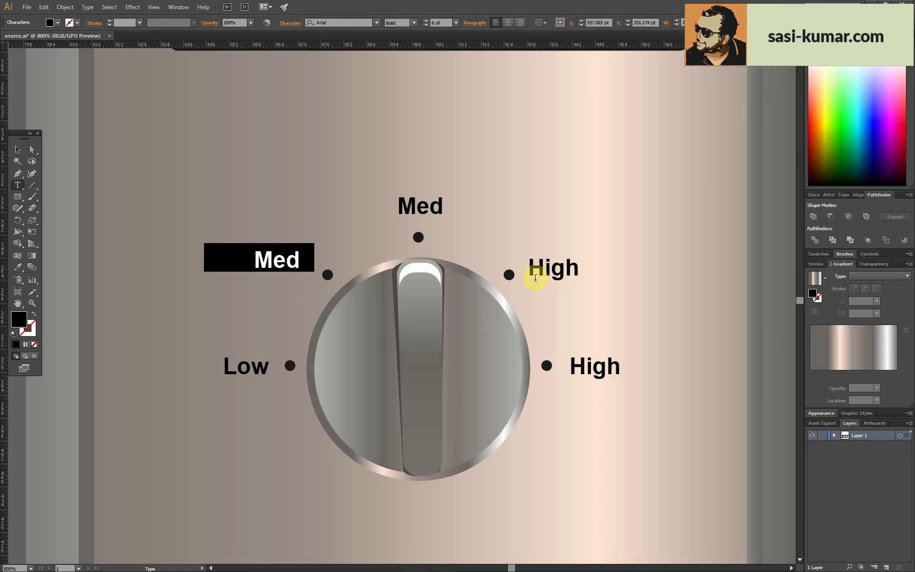
type("M.")
left_click_drag(300, 259, 232, 260)
type("Defrost")
left_click(18, 149)
- Expand Defrost with its tag, knock the letters out using Minus Front, and nudge Low/High up
left_click(208, 261)
left_click(278, 262, "shift")
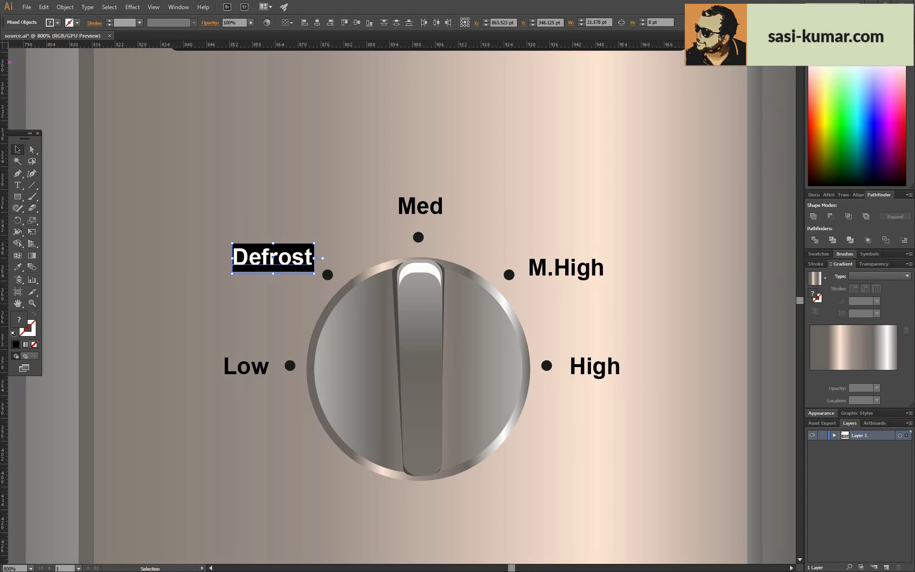
left_click(65, 8)
left_click(90, 108)
left_click(446, 349)
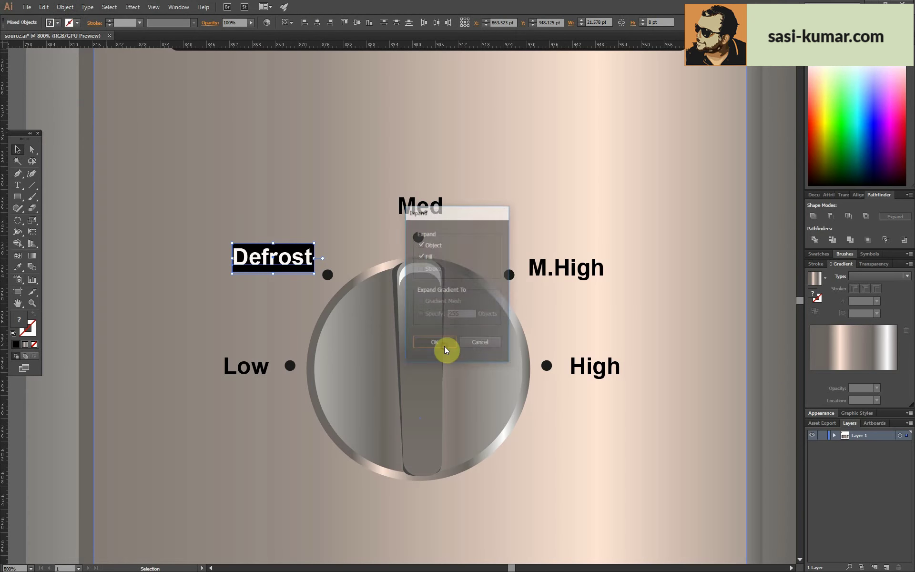
left_click(830, 217)
left_click(769, 258)
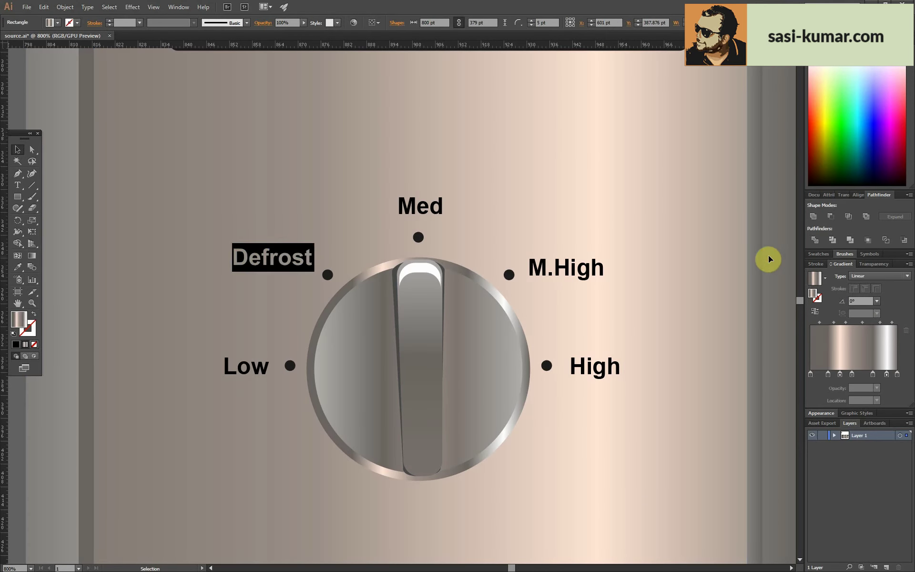
left_click(594, 370)
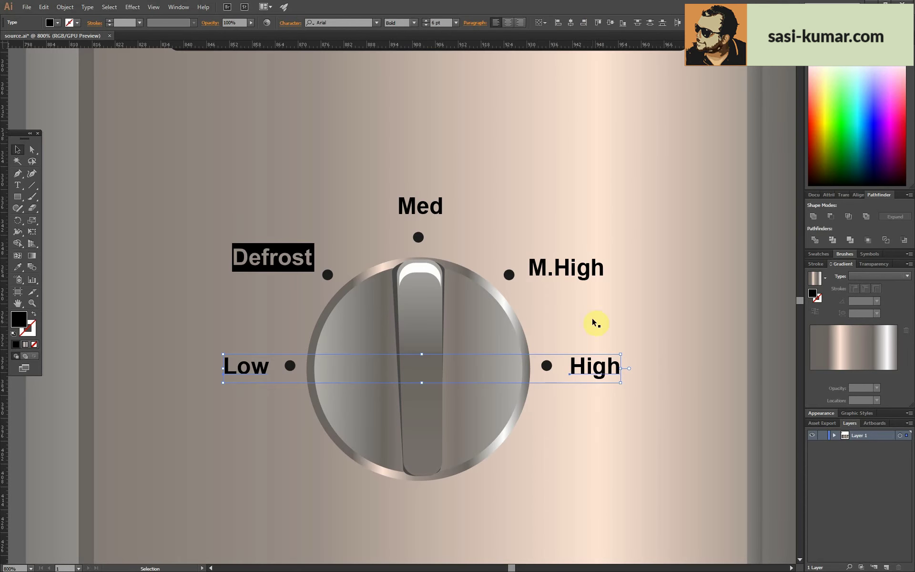
key("Up")
- Move the labelled top knob up slightly and the lower knob down slightly
left_click(666, 374)
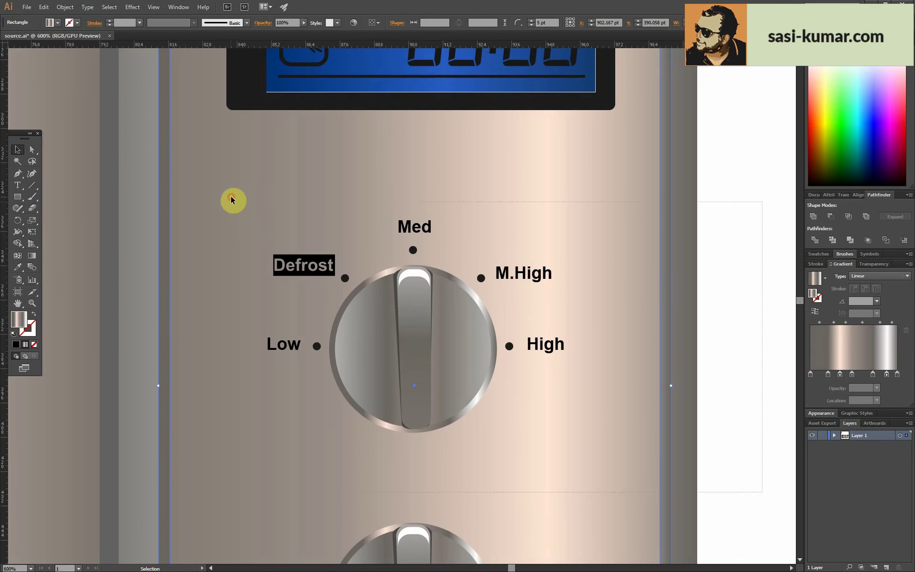
left_click(441, 327)
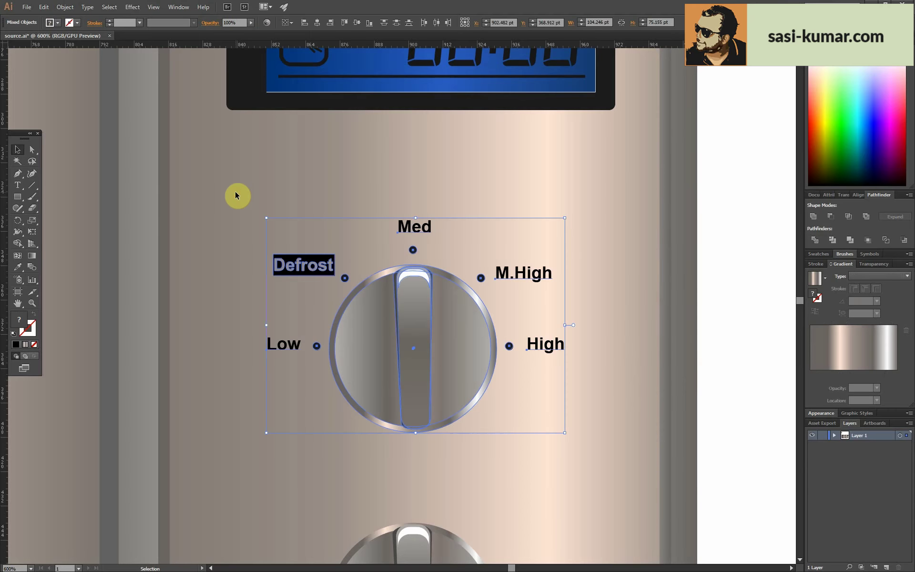
key("ctrl+minus")
key("ctrl+minus")
key("ctrl+minus")
scroll(585, 340, "down", 1)
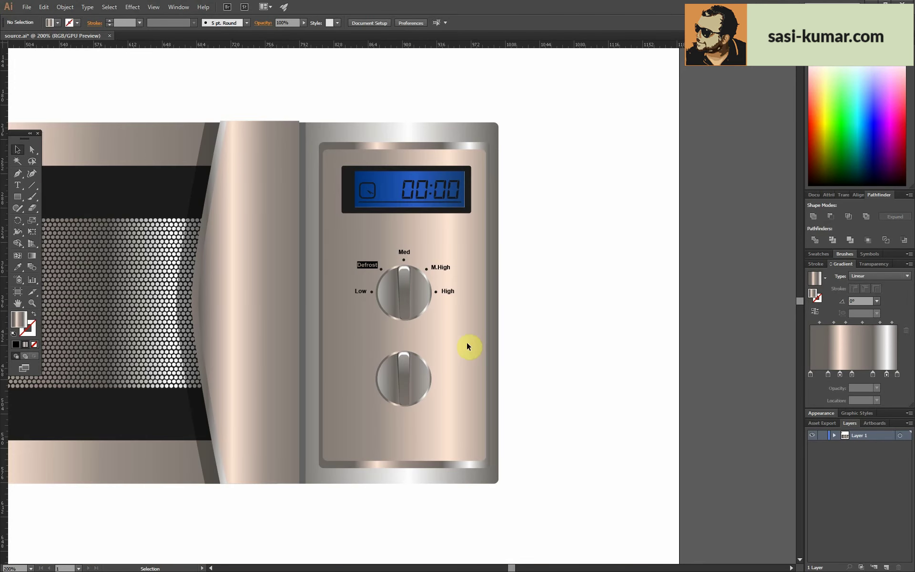
left_click_drag(415, 292, 414, 280)
left_click_drag(403, 388, 402, 395)
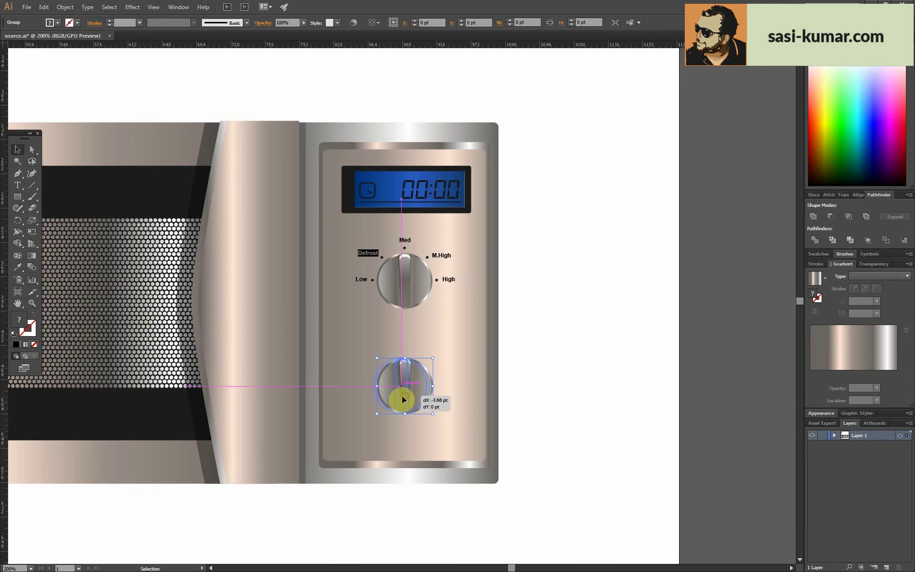
left_click(613, 365)
key("ctrl+minus")
left_click_drag(574, 353, 619, 353)
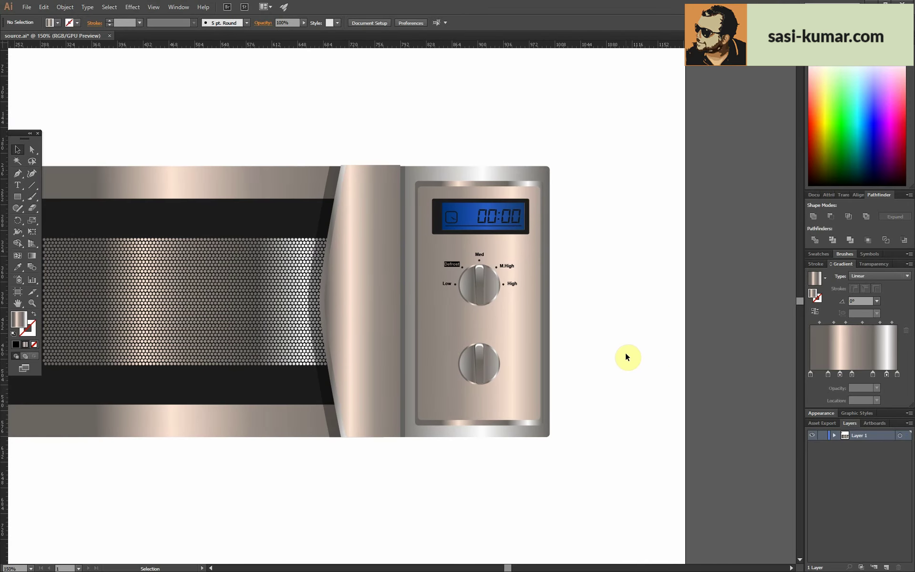
key("ctrl+plus")
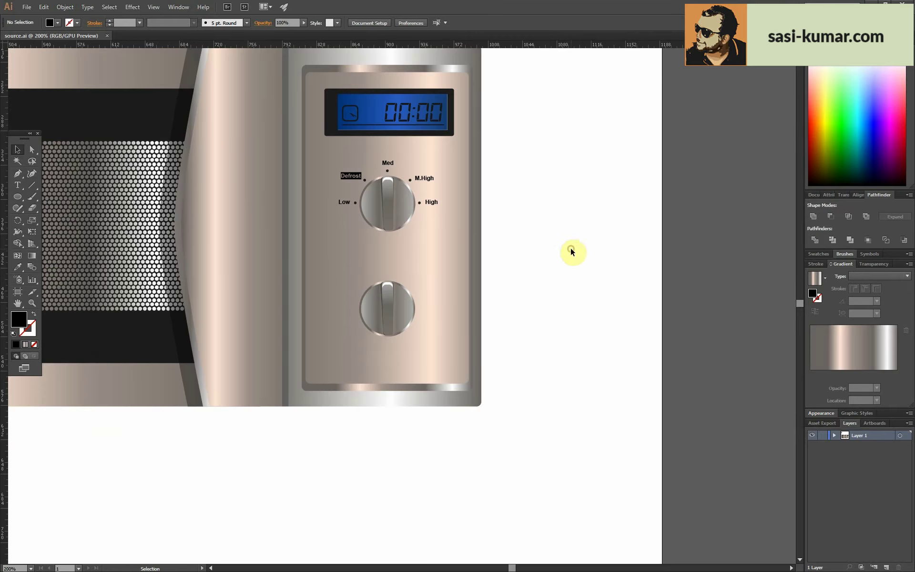
key("ctrl+plus")
key("ctrl+plus")
- Draw a small black dot above the lower knob and place a copy below it
key("ctrl+plus")
left_click(18, 196)
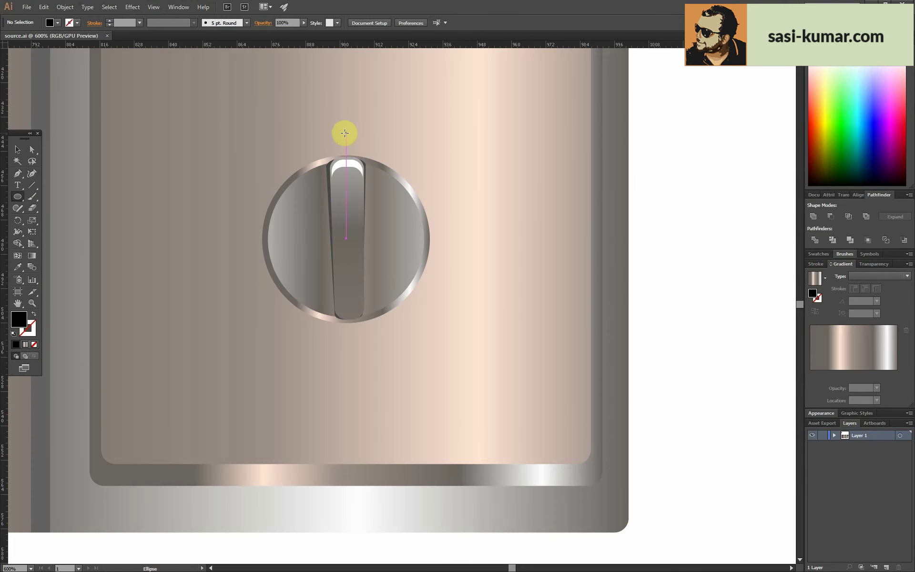
left_click_drag(352, 141, 353, 141)
left_click(18, 149)
key("ctrl+plus")
key("ctrl+plus")
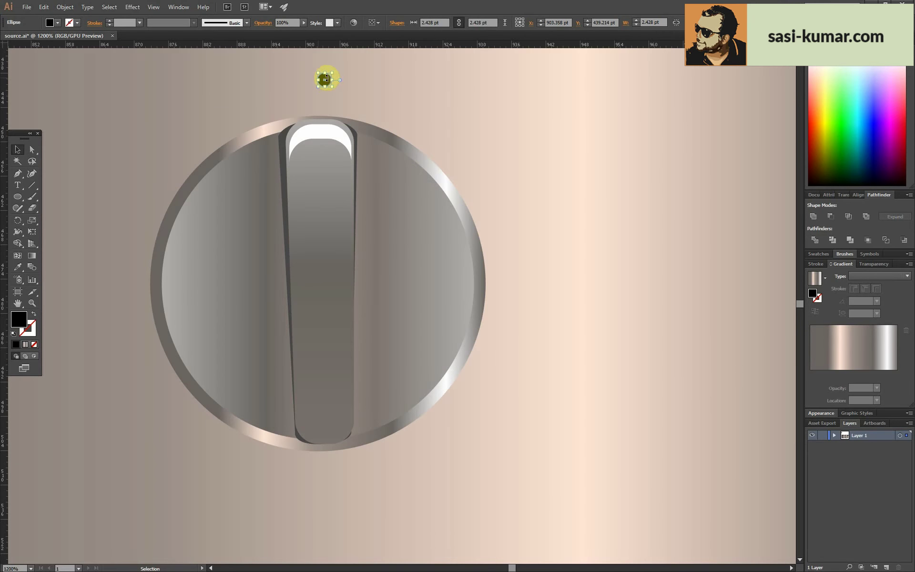
key("ctrl+plus")
key("ctrl+plus")
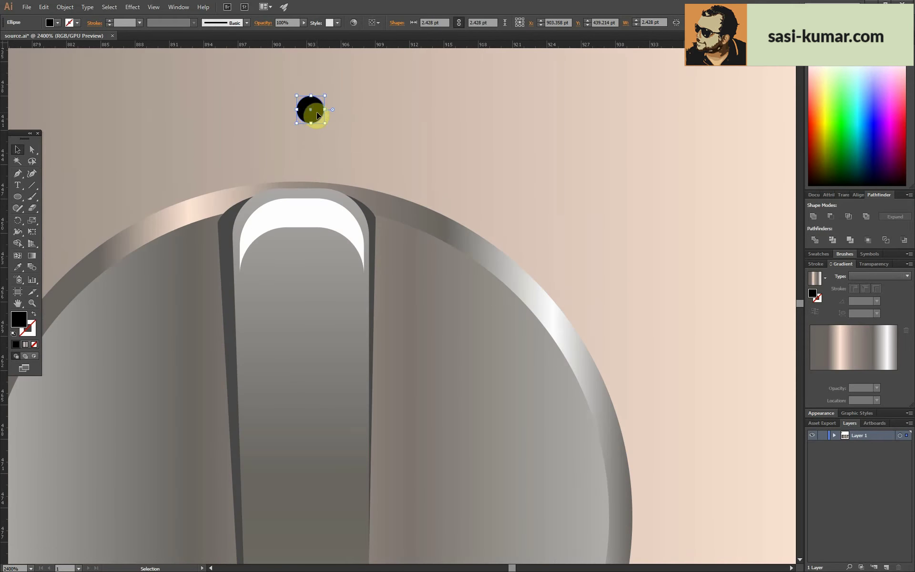
key("ctrl+minus")
key("ctrl+minus")
scroll(547, 278, "down", 3)
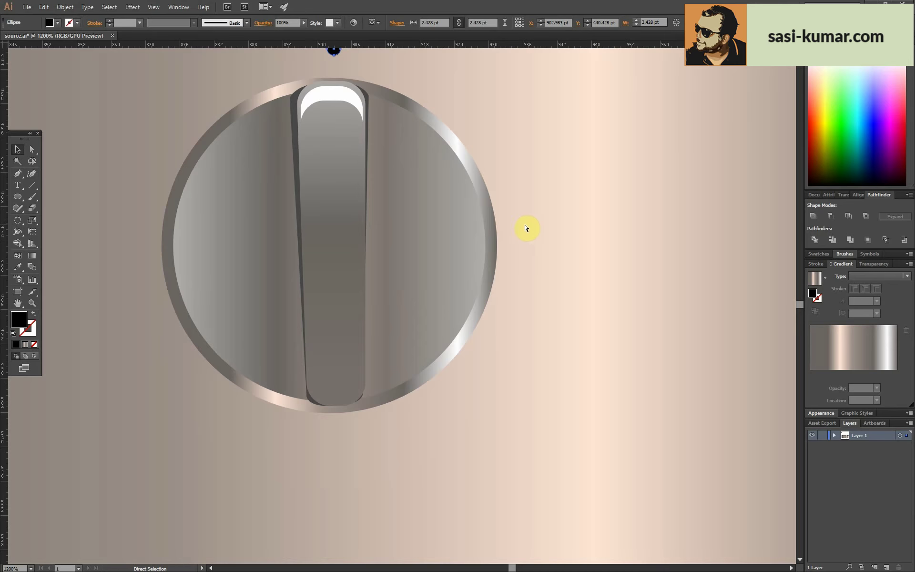
mouse_move(313, 124)
left_mouse_down()
mouse_move(402, 301)
mouse_move(324, 270)
left_mouse_up()
key("ctrl+shift+a")
key("ctrl+plus")
key("ctrl+v")
key("ctrl+minus")
key("ctrl+minus")
key("ctrl+minus")
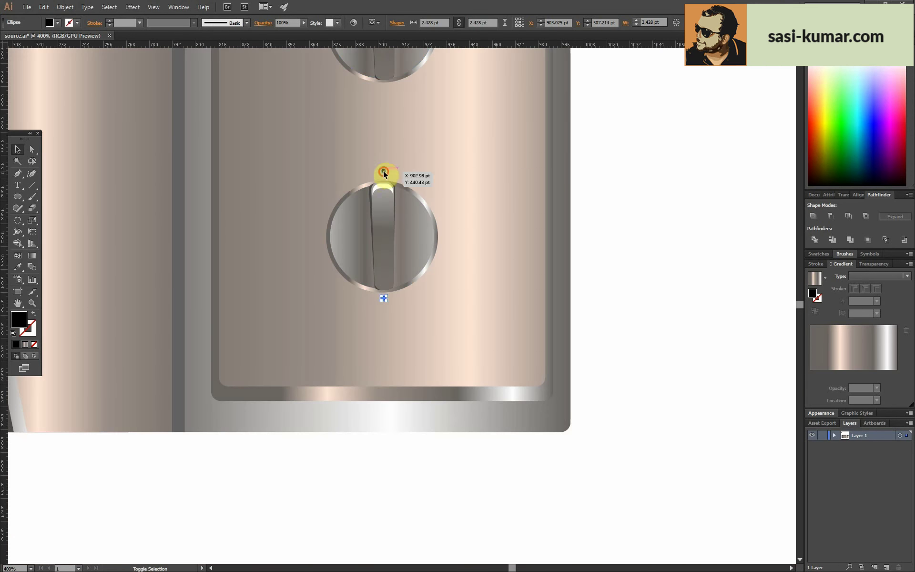
- Center-align the two dots on the lower knob
left_click(383, 172, "shift")
left_click(414, 244, "shift")
left_click(442, 24)
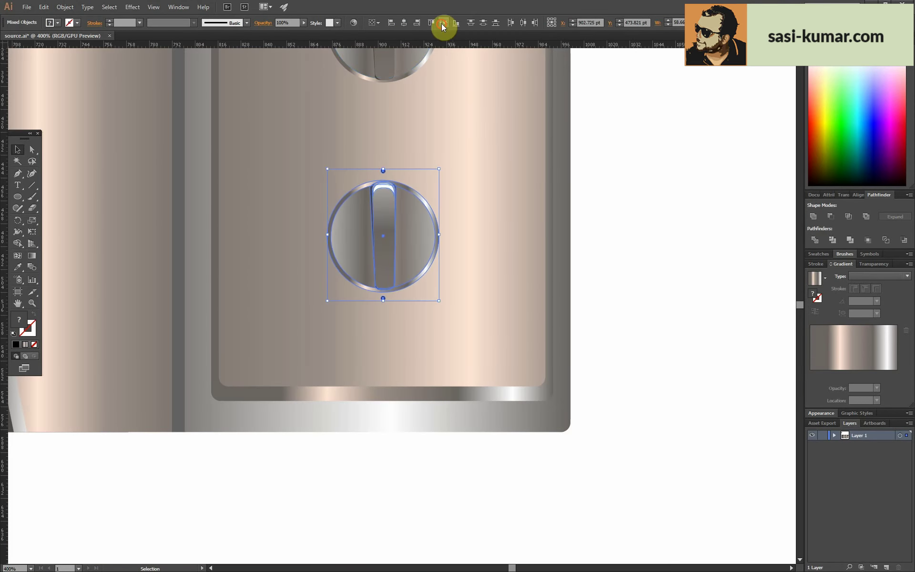
left_click(382, 298)
left_click(384, 171, "shift")
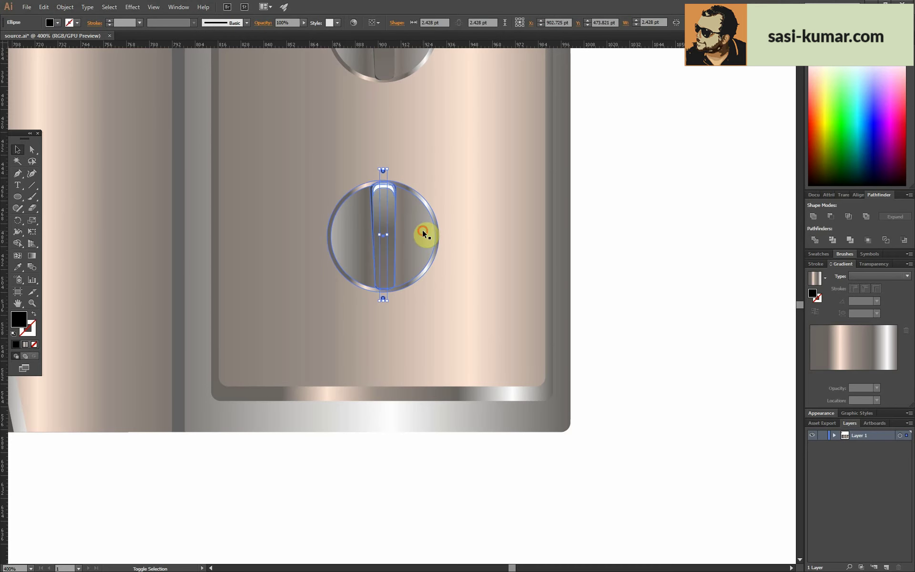
- Rotate copies of the dots by 20° around the knob centre, repeating to form a ring
left_click(18, 226)
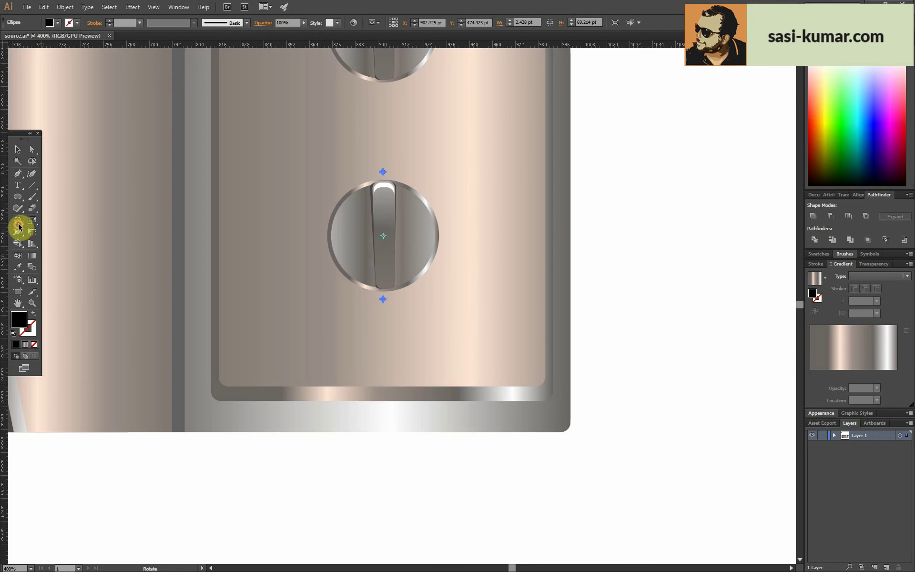
double_click(19, 226)
left_click(591, 233)
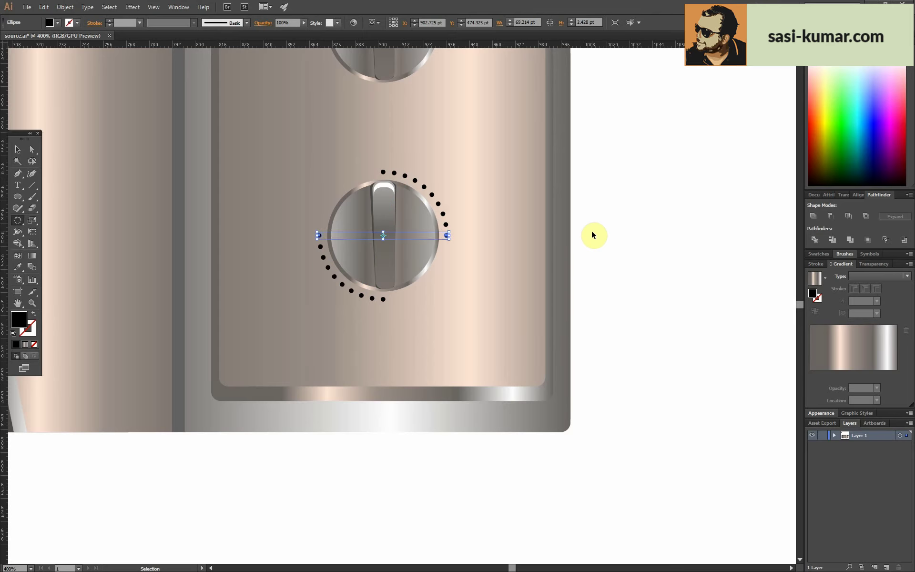
key("ctrl+z")
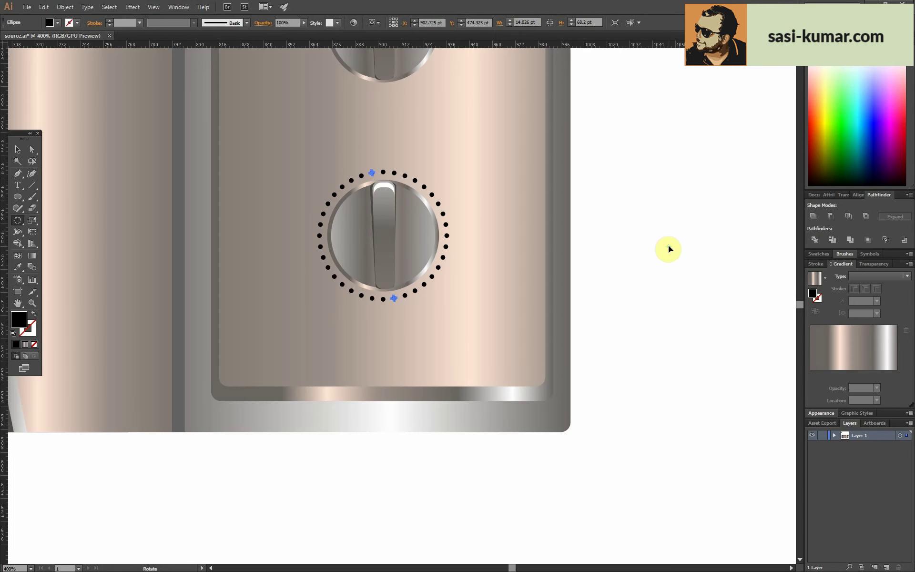
key("v")
- Group all the dots into a single ring
left_click(594, 153)
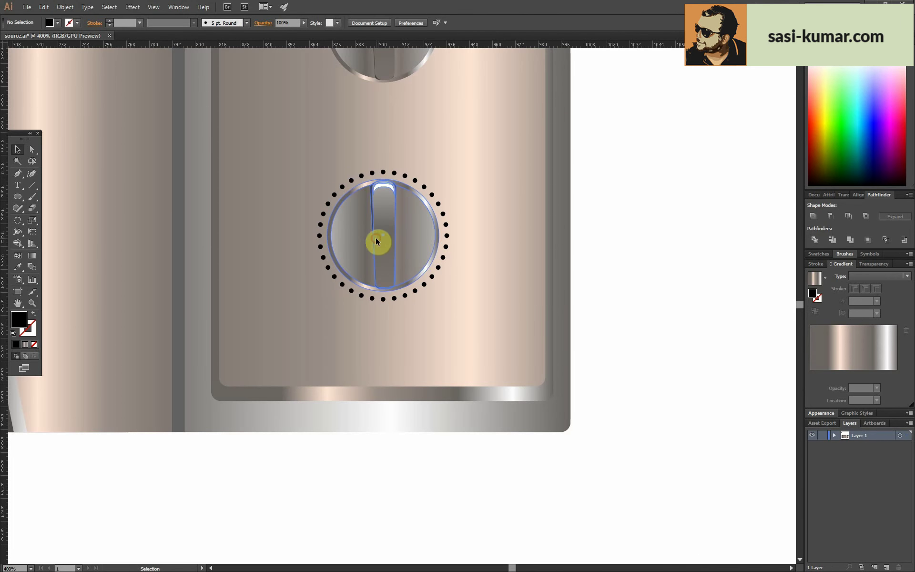
left_click(320, 235)
left_click(65, 6)
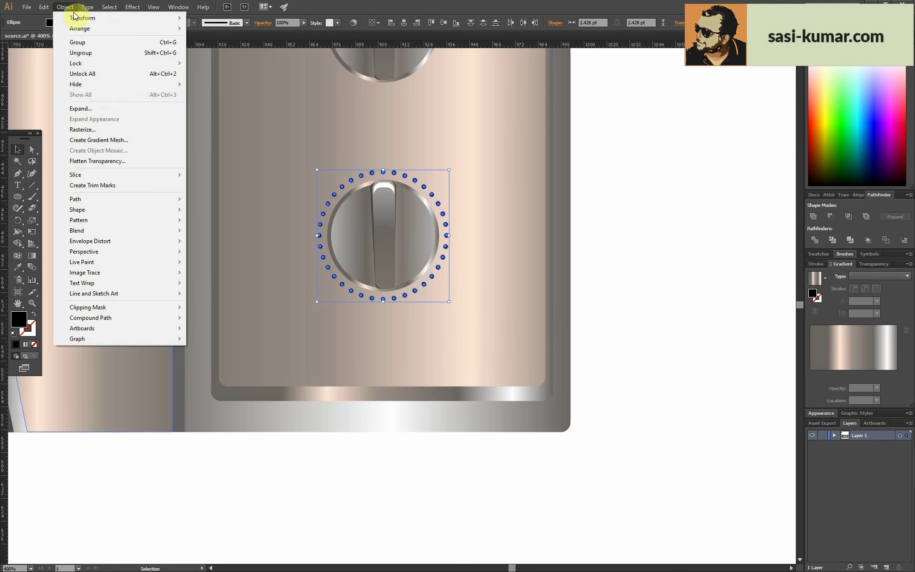
left_click(670, 221)
left_click(624, 212)
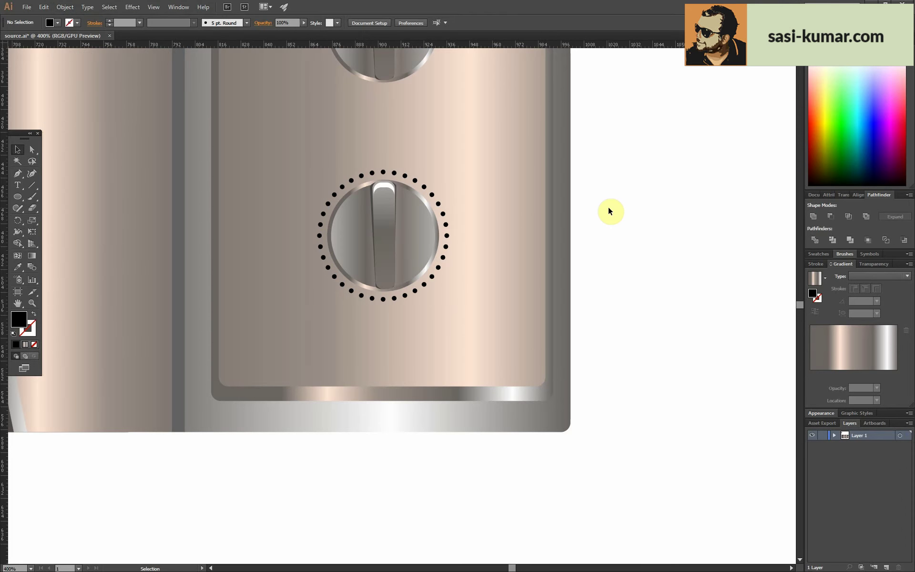
- Copy the label above the dial, retype it as 0, and centre it over the top dot
scroll(531, 292, "up", 5)
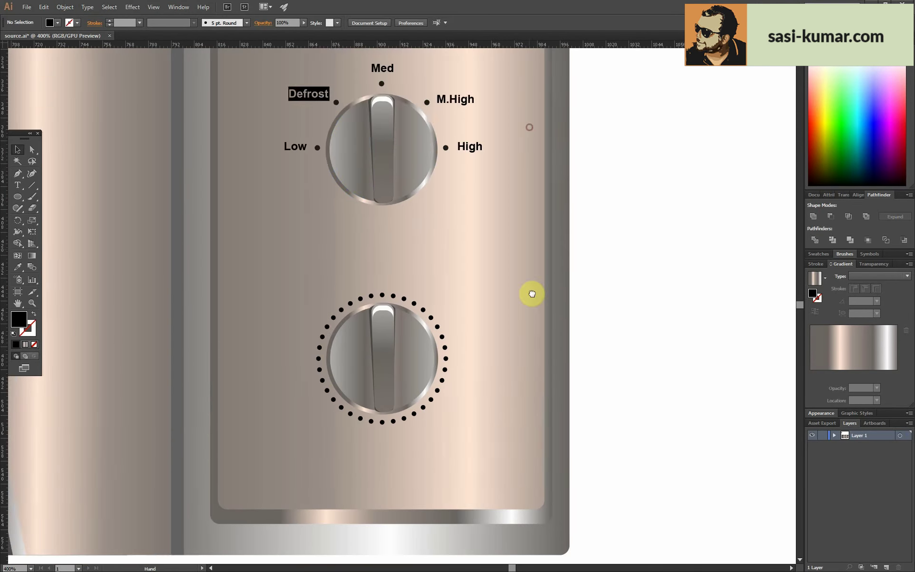
scroll(531, 293, "up", 2)
key("ctrl+plus")
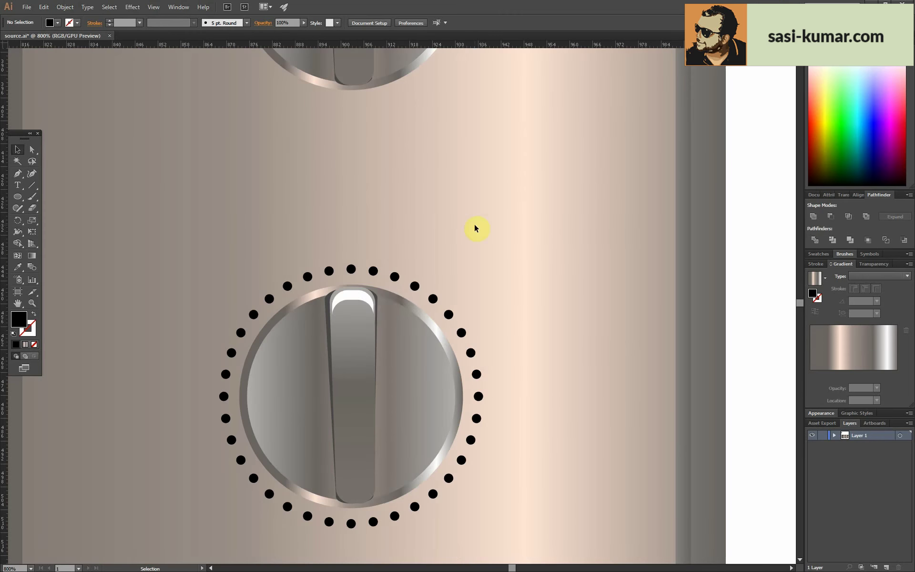
key("ctrl+v")
left_click_drag(410, 299, 378, 254)
double_click(378, 252)
type("0")
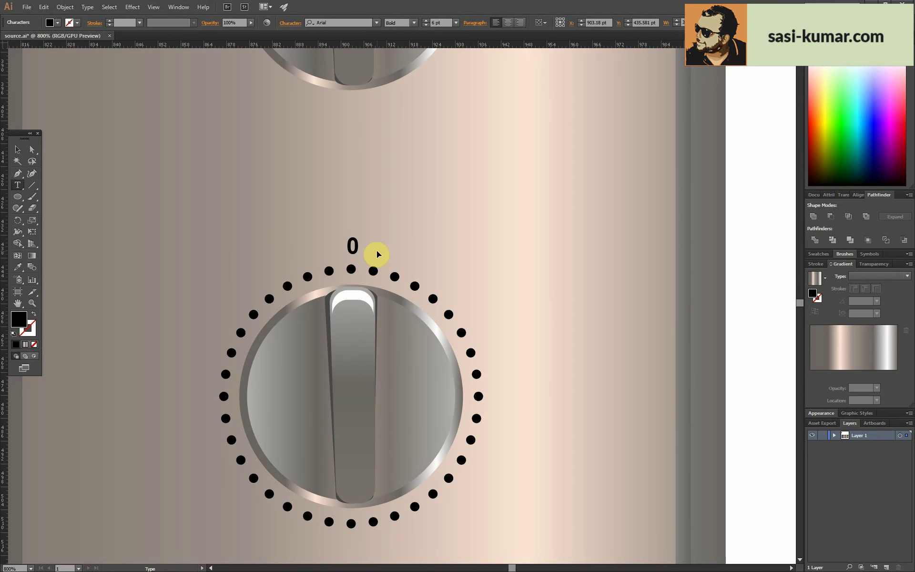
left_click(18, 149)
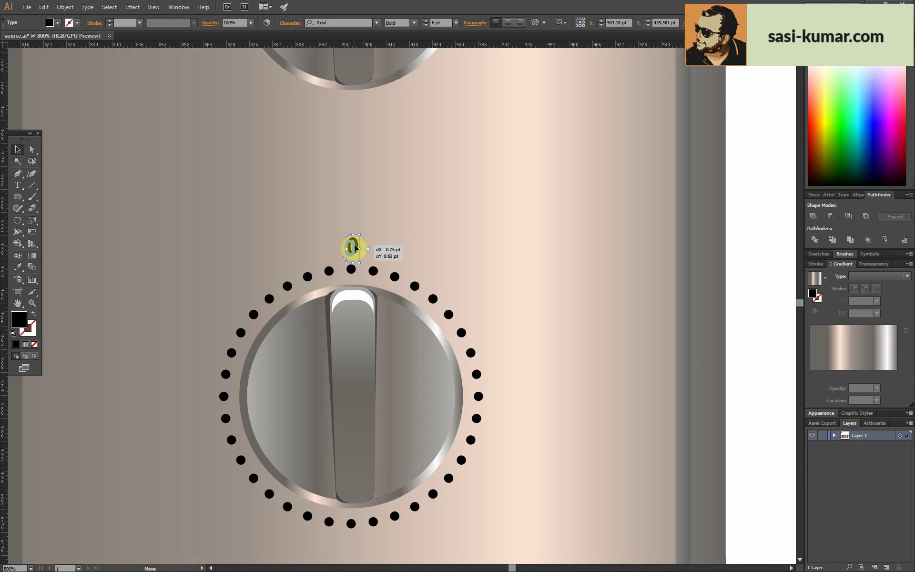
key("ctrl+plus")
key("ctrl+plus")
key("ctrl+plus")
left_click_drag(337, 215, 357, 210)
key("ctrl+minus")
key("ctrl+minus")
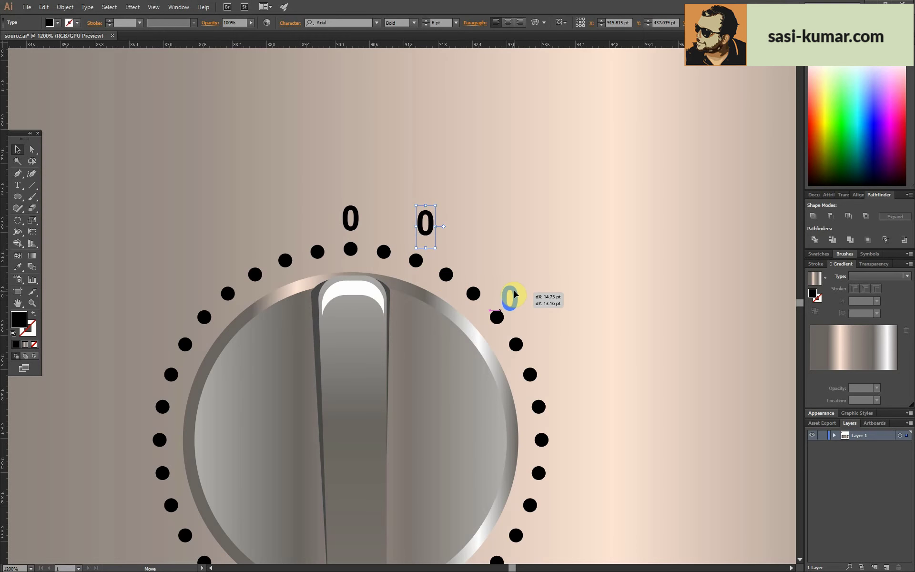
- Add copied labels reading 5 and 10 beside the dots on the dial's right side
double_click(512, 297)
mouse_move(514, 290)
left_mouse_down()
mouse_move(526, 308)
mouse_move(446, 184)
left_mouse_up()
type("5")
key("Escape")
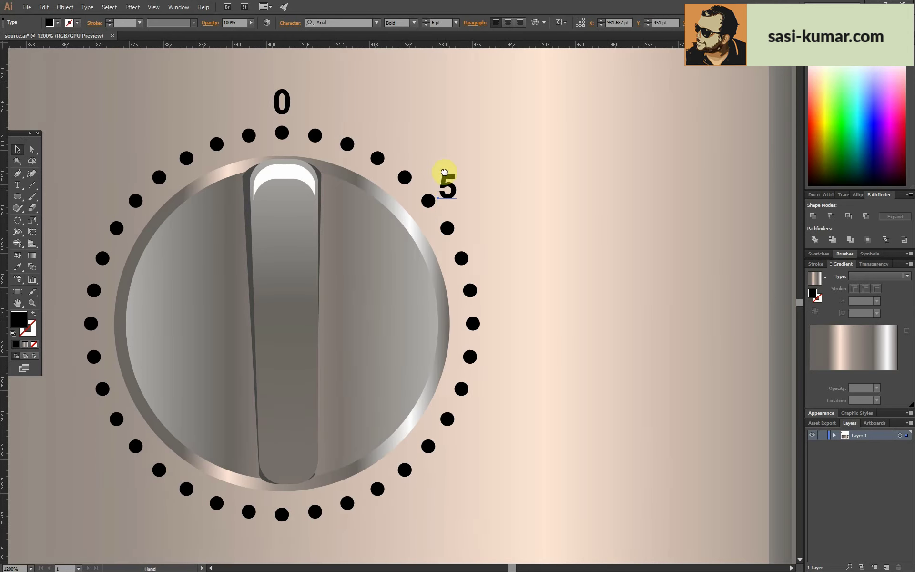
key("ctrl+v")
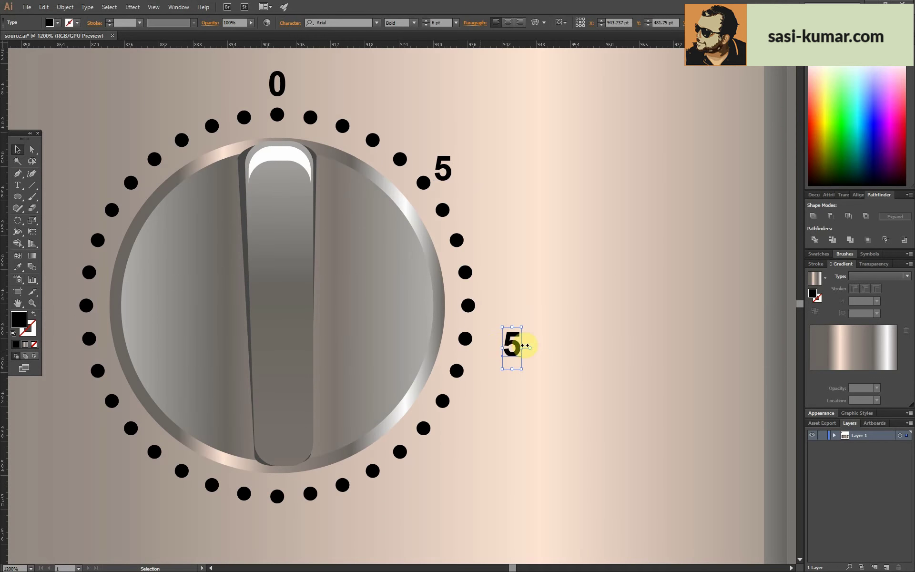
double_click(487, 341)
left_click_drag(494, 343, 489, 337)
type("10")
left_click(18, 149)
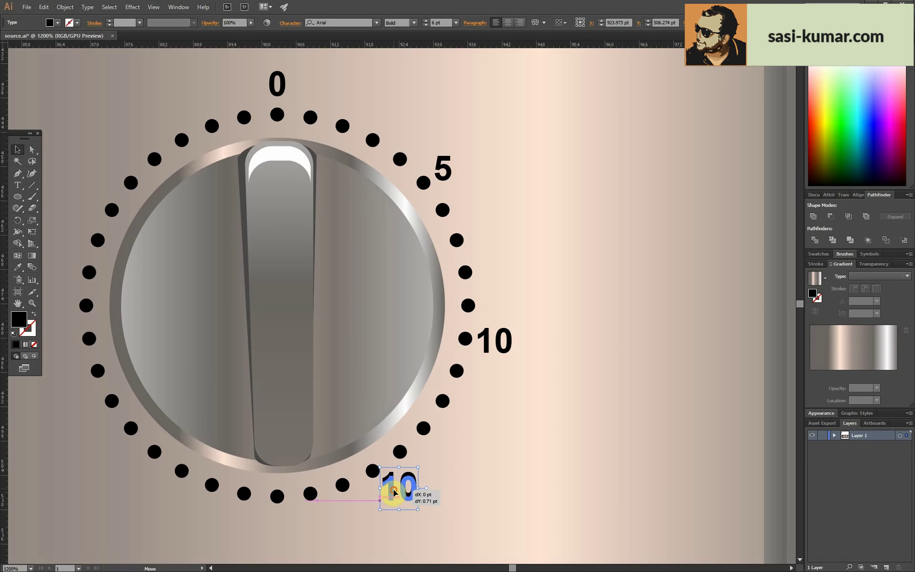
- Add copied labels reading 15 at the lower right and 20 at the lower left
left_click_drag(394, 486, 394, 489)
double_click(385, 491)
type("15")
left_click(18, 149)
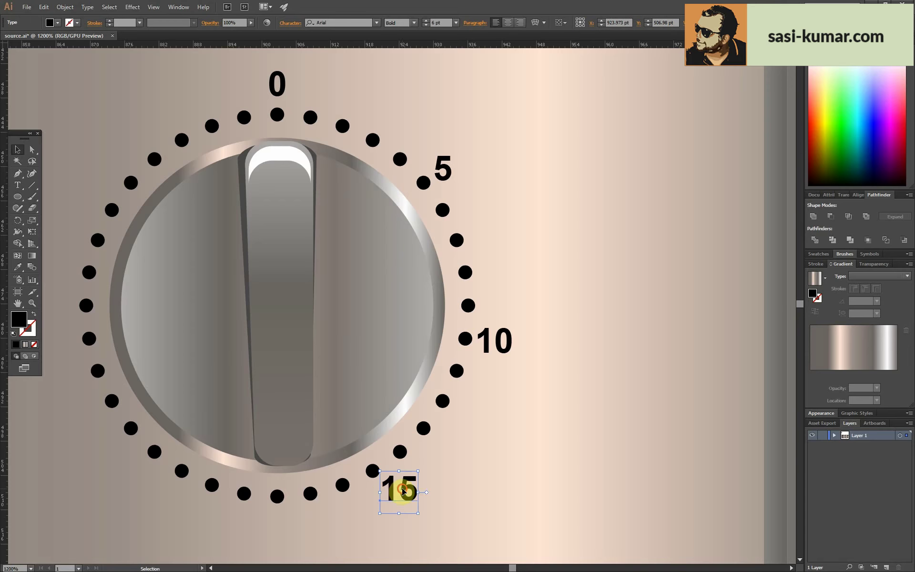
left_click(502, 483)
key("ctrl+minus")
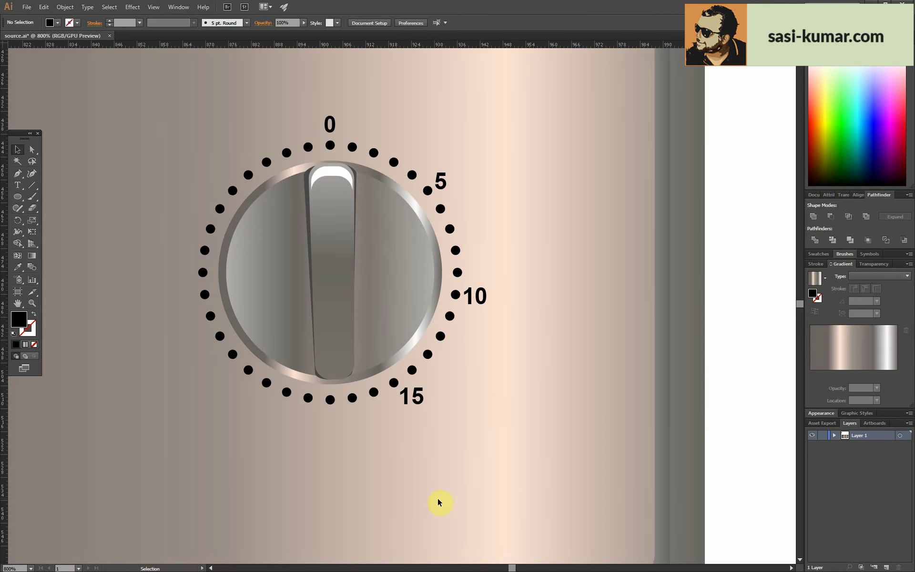
left_click_drag(415, 395, 298, 416)
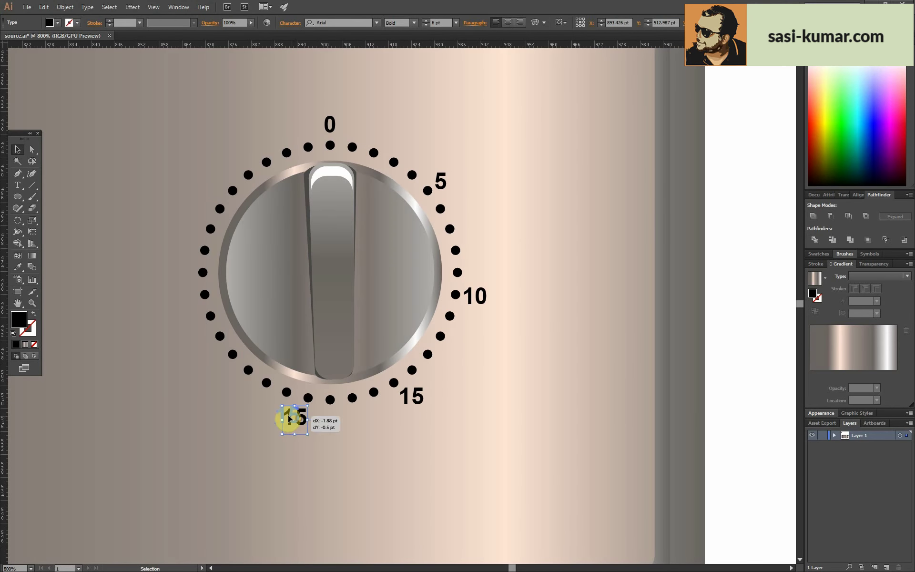
double_click(277, 410)
type("20")
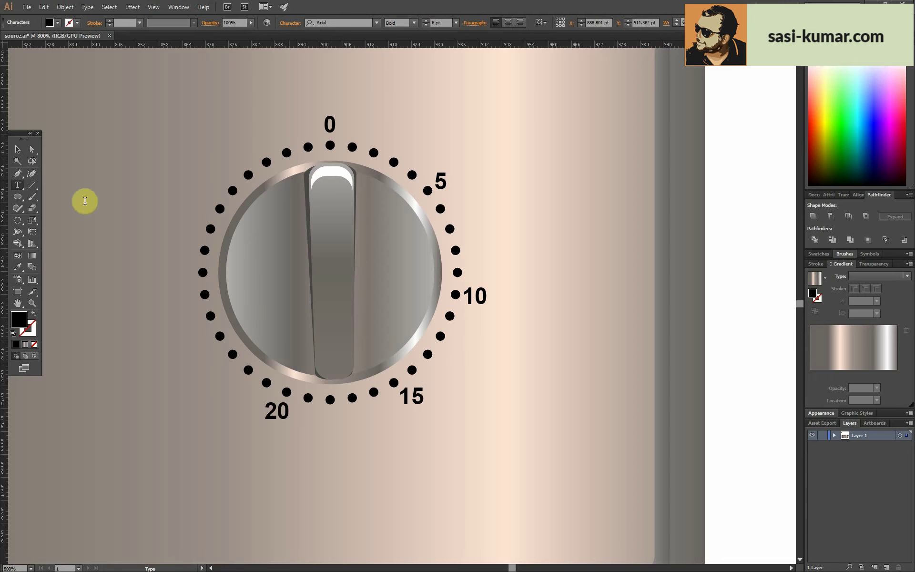
left_click(17, 149)
- Level the 15 and 20 labels on one line using a horizontal guide
left_click(411, 397, "shift")
left_click(610, 22)
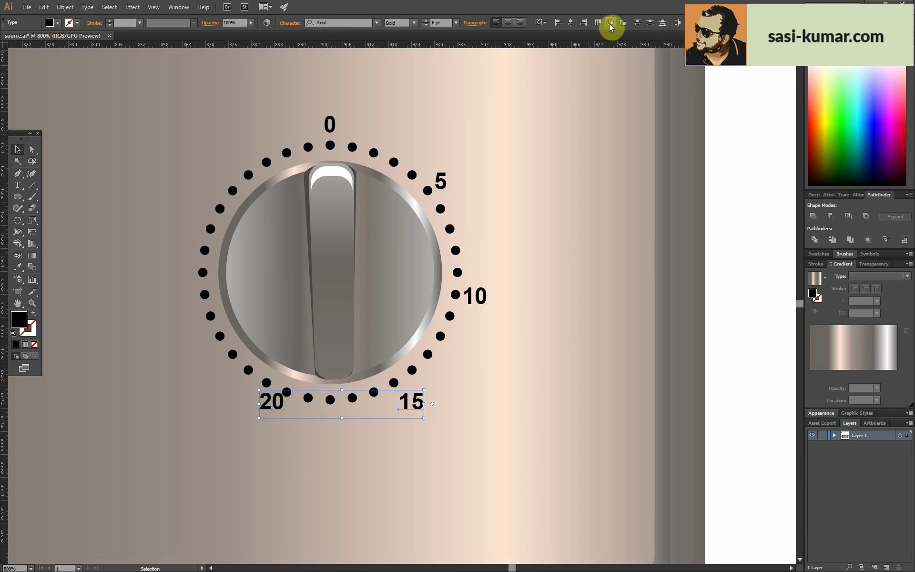
left_click_drag(413, 400, 409, 399)
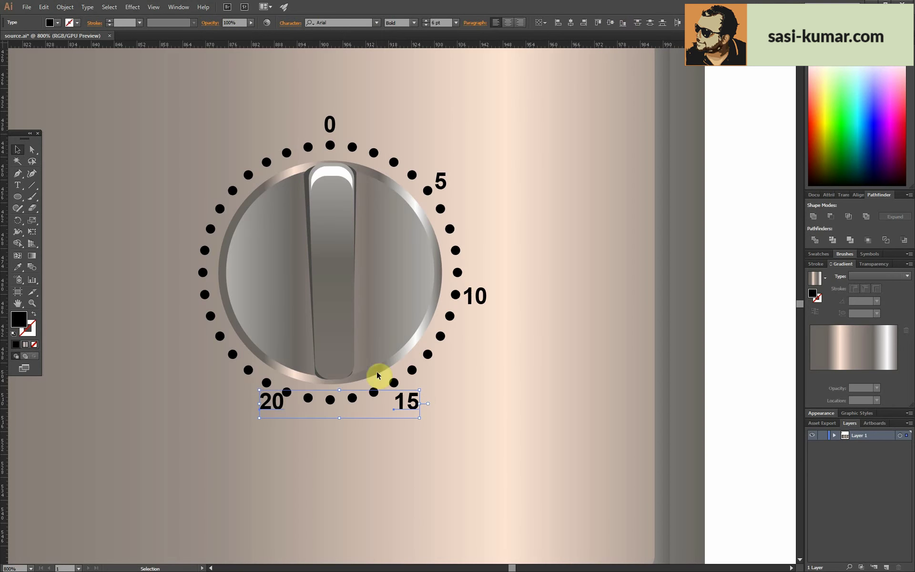
left_click(412, 369)
left_click_drag(272, 405, 278, 411)
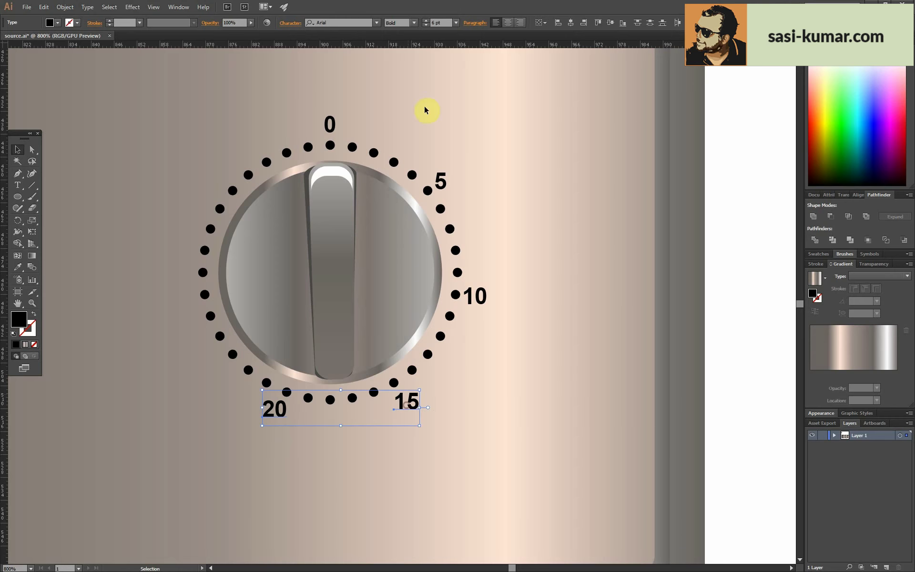
left_click_drag(424, 46, 455, 407)
left_click(455, 408)
key("ctrl+l")
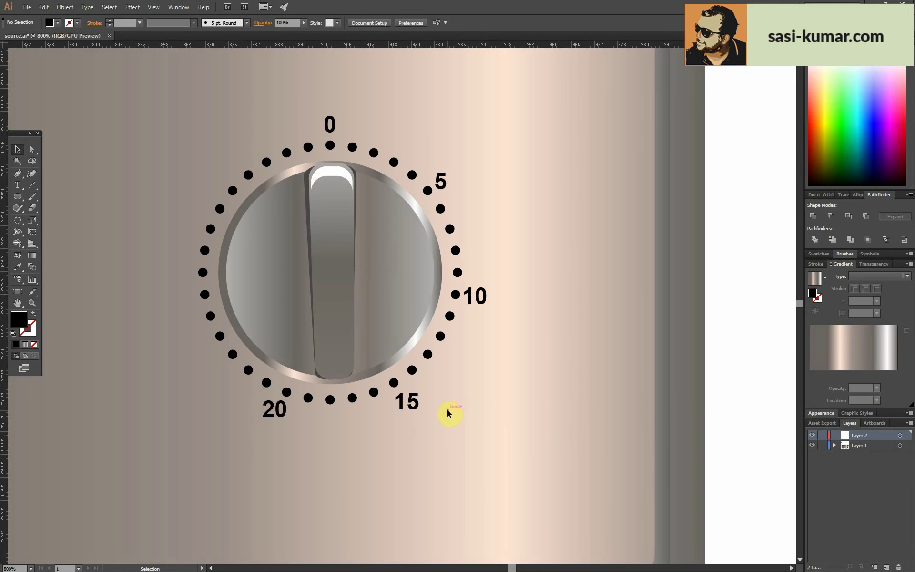
left_click(280, 410)
left_click_drag(279, 411, 279, 404)
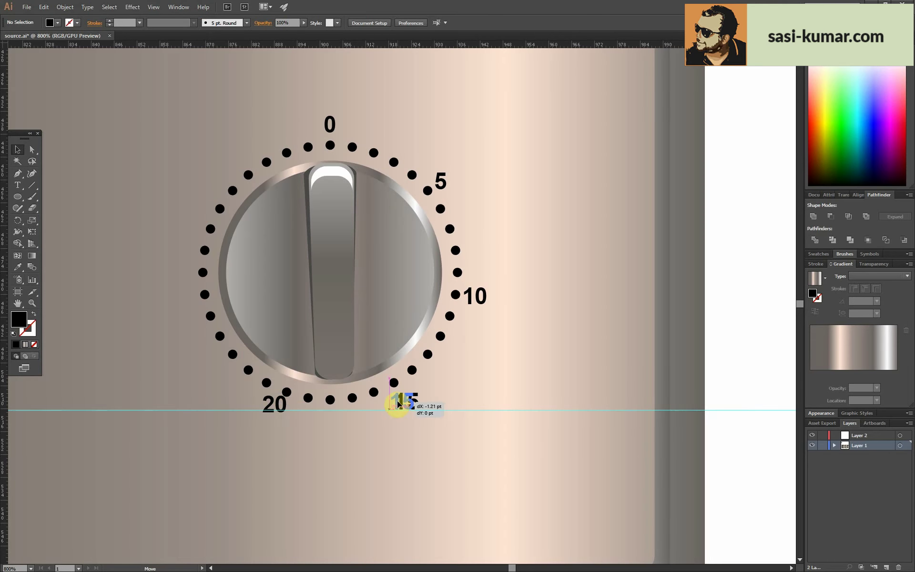
left_click_drag(399, 404, 398, 404)
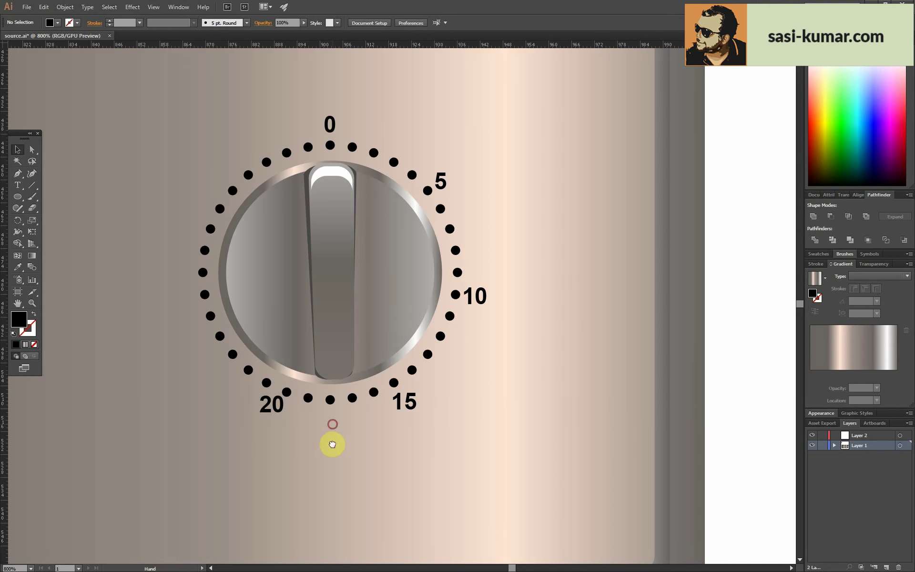
- Add copied labels reading 25 and 30 up the dial's left arc
left_click_drag(332, 444, 334, 471)
key("t")
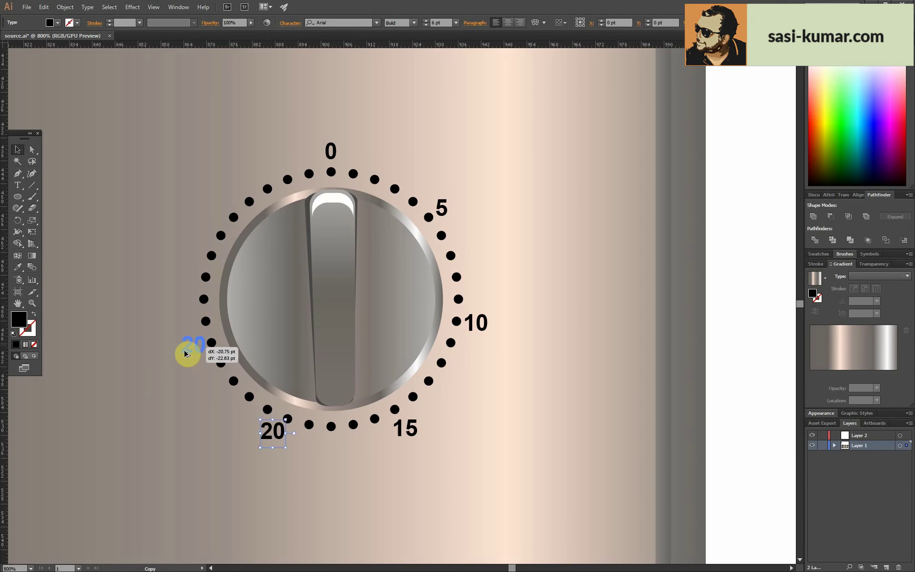
left_click(189, 351)
type("20")
type("25")
left_click(17, 149)
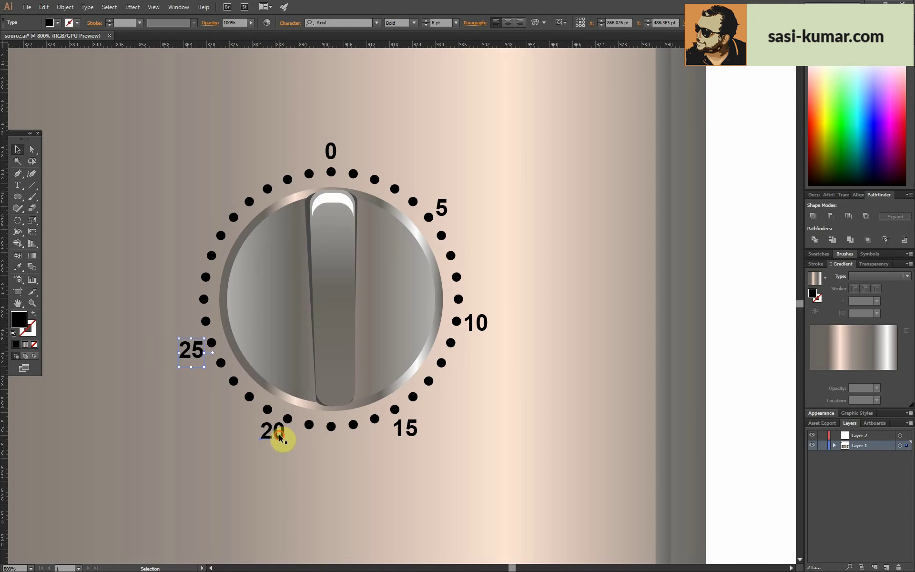
left_click_drag(279, 434, 278, 437)
left_click_drag(196, 351, 197, 256)
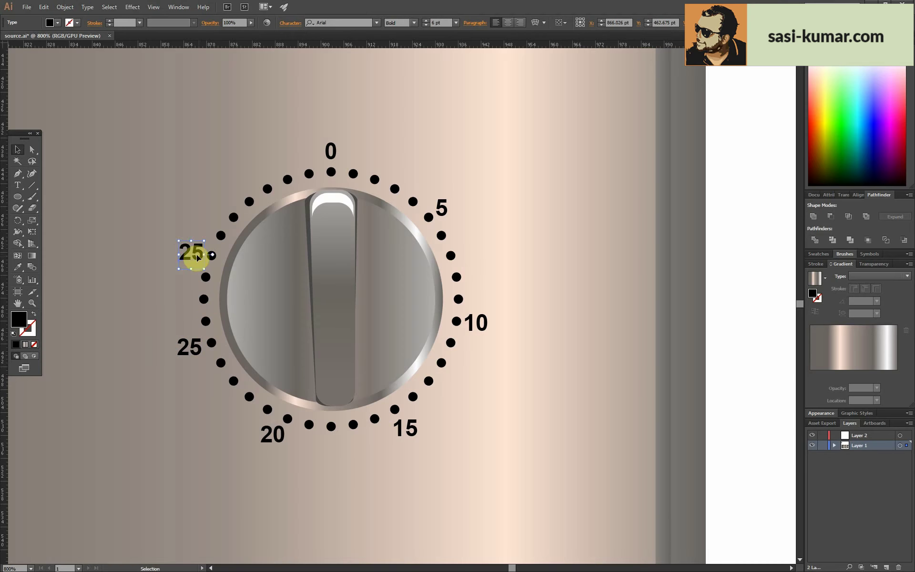
double_click(196, 253)
type("30")
left_click(18, 149)
left_click(221, 233)
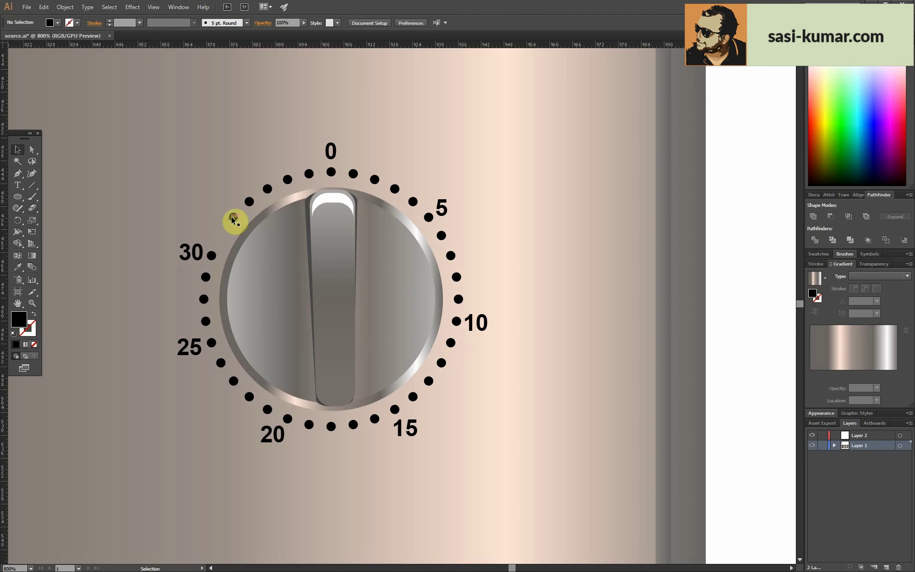
- Delete the leftover dots beyond the 30 label
left_click(234, 217)
key("Delete")
left_click(249, 201)
key("Delete")
left_click(310, 175)
key("Delete")
key("ctrl+minus")
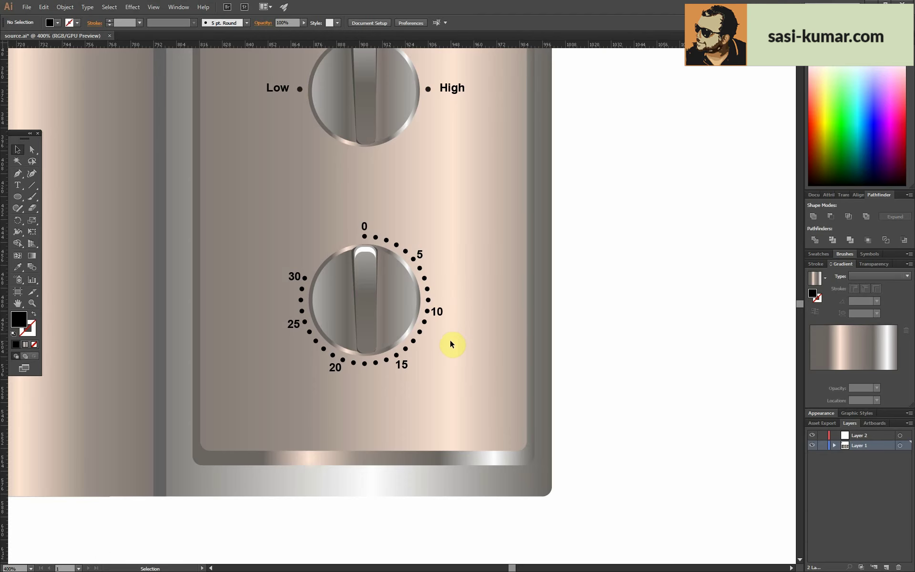
key("ctrl+plus")
scroll(488, 388, "down", 1)
- Move the 15, 20 and 25 labels closer to their dots
left_click(417, 367)
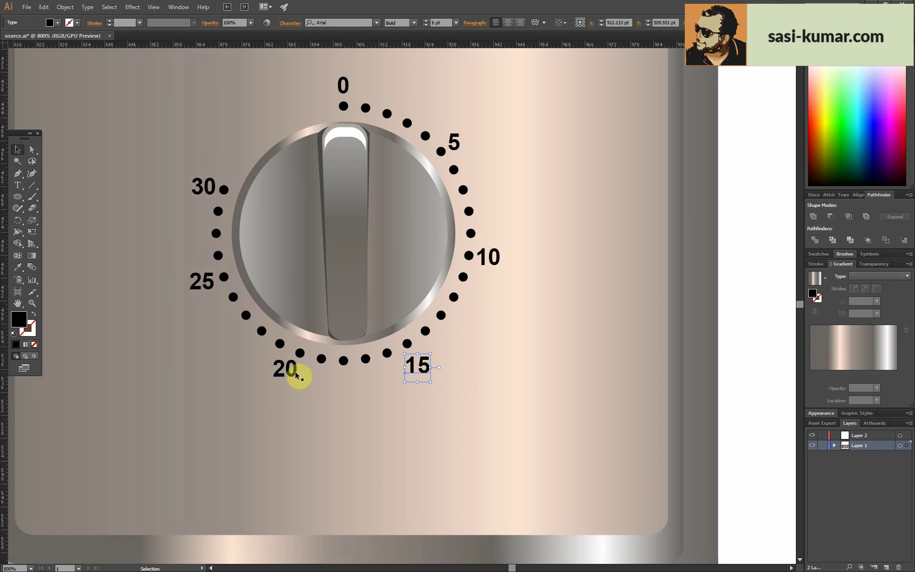
left_click(203, 281)
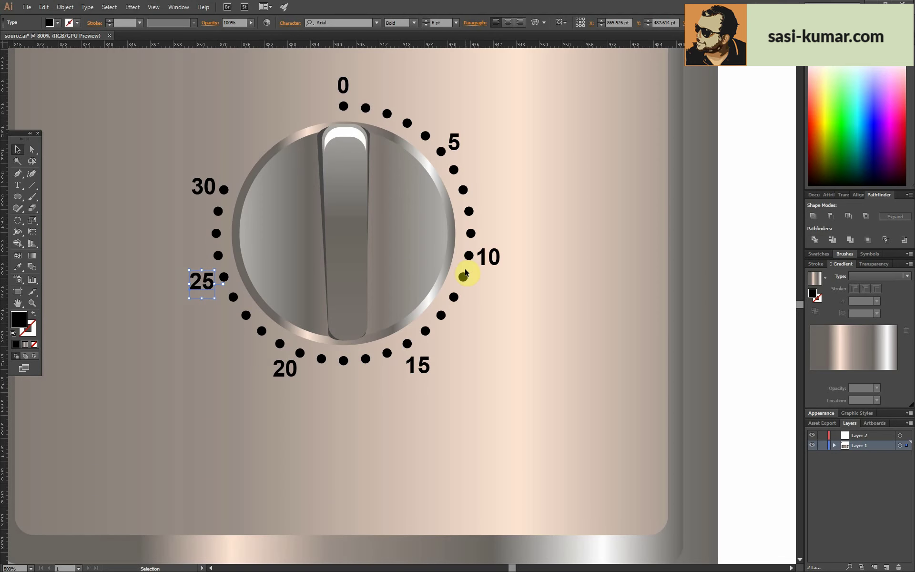
left_click_drag(426, 366, 446, 353)
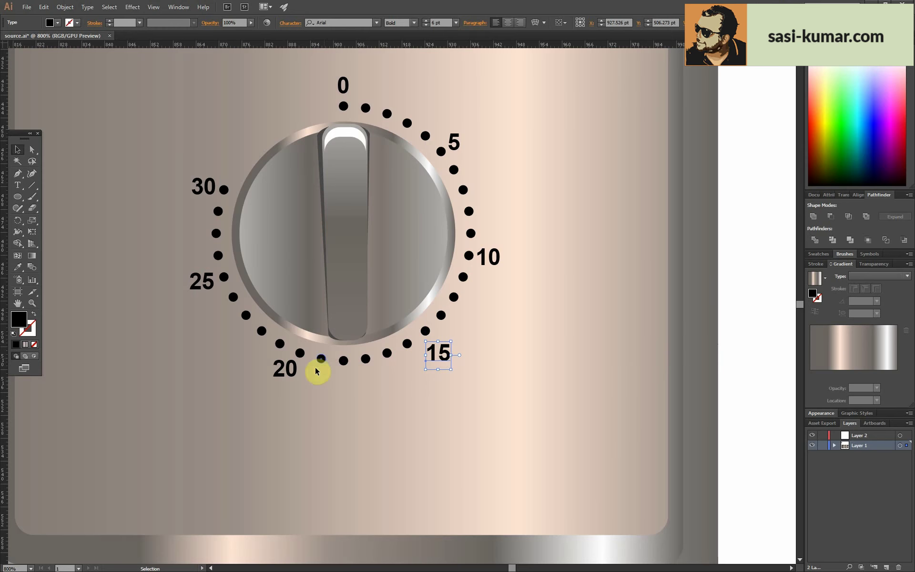
left_click_drag(285, 369, 313, 375)
left_click_drag(204, 286, 213, 307)
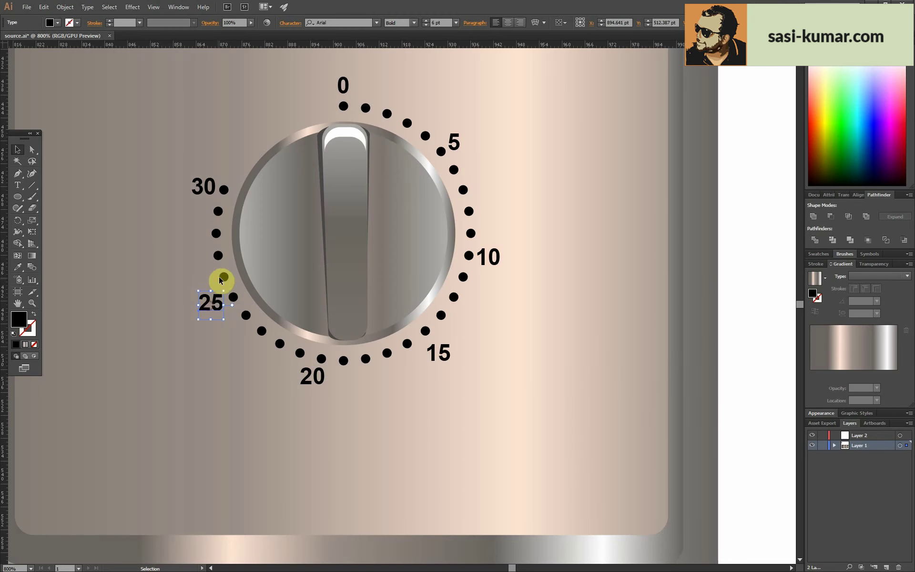
left_click(648, 371)
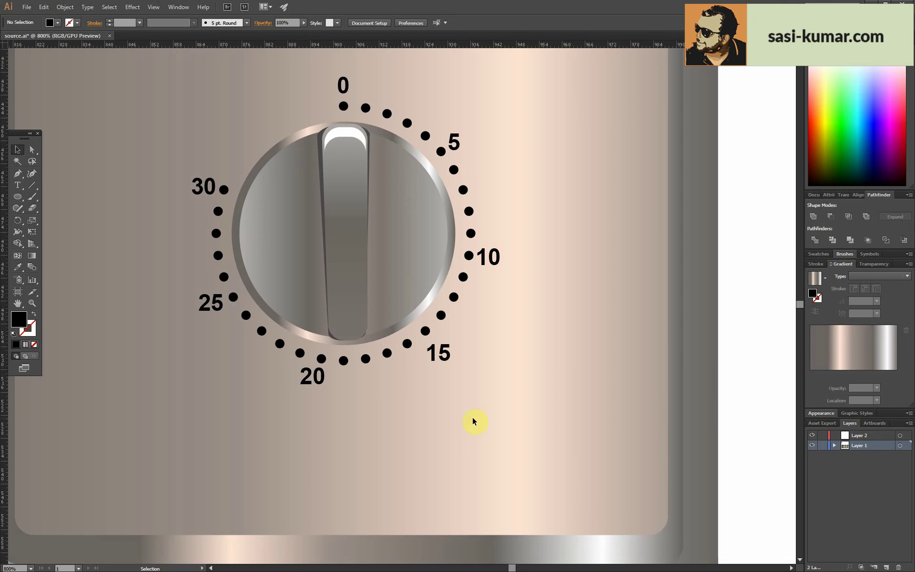
left_click(439, 353)
key("ctrl+minus")
key("ctrl+minus")
key("ctrl+minus")
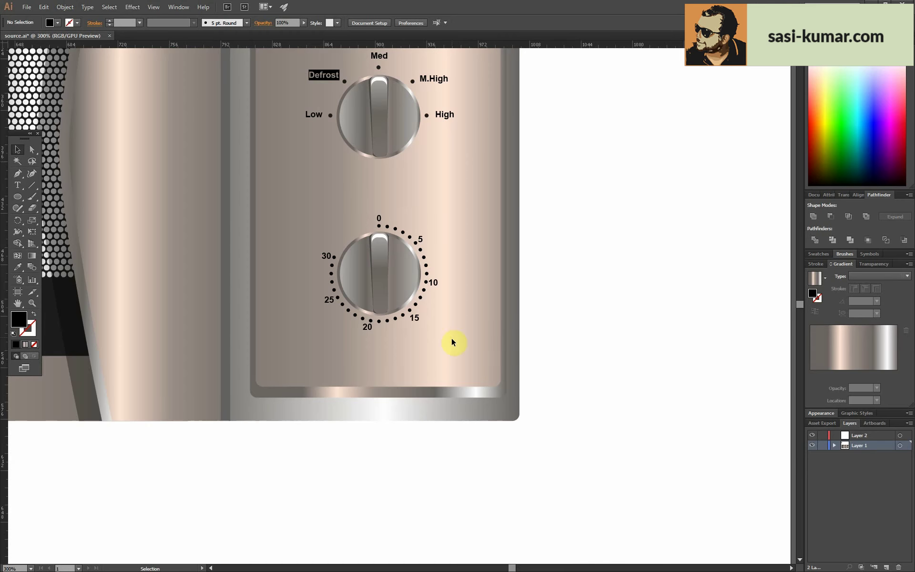
left_click(301, 204)
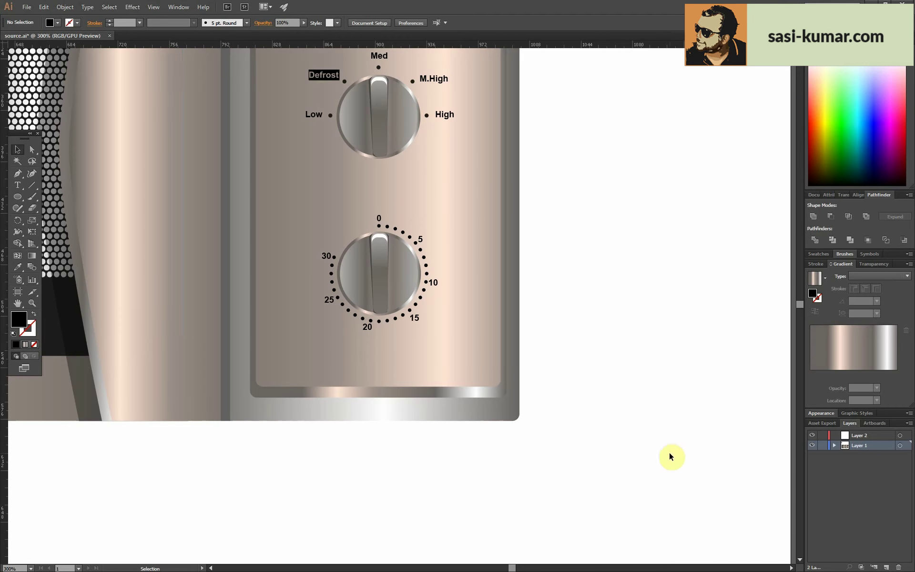
- Draw an outline-only circle around the timer dial, scaled to about 90 pt
left_click(18, 196)
left_click_drag(380, 271, 432, 334)
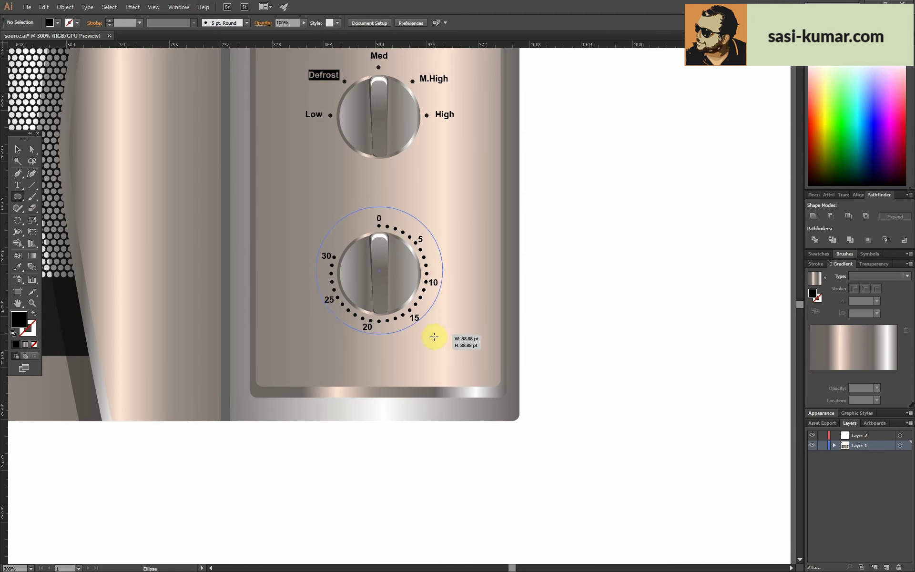
left_click(18, 149)
left_click(34, 314)
left_click_drag(565, 232, 333, 323)
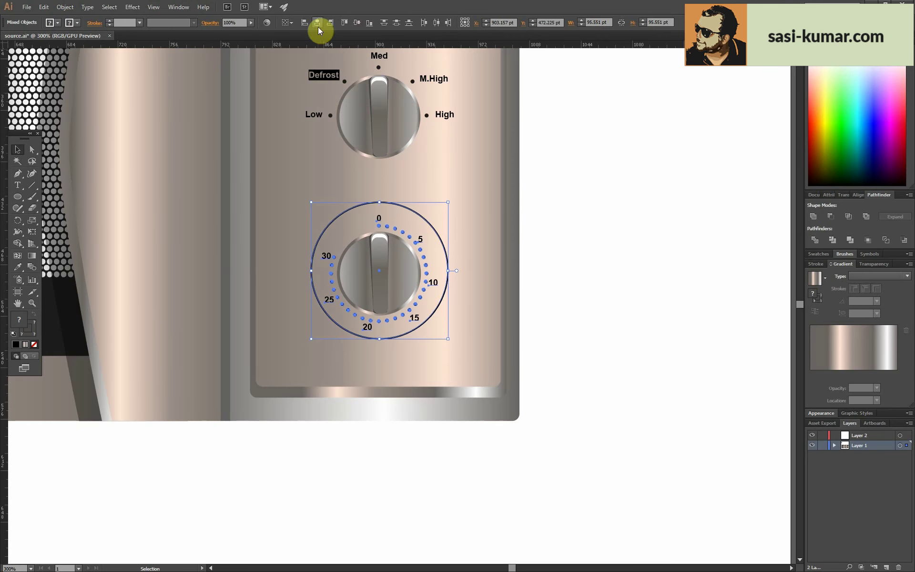
left_click(568, 225)
key("ctrl+equal")
left_click(447, 210)
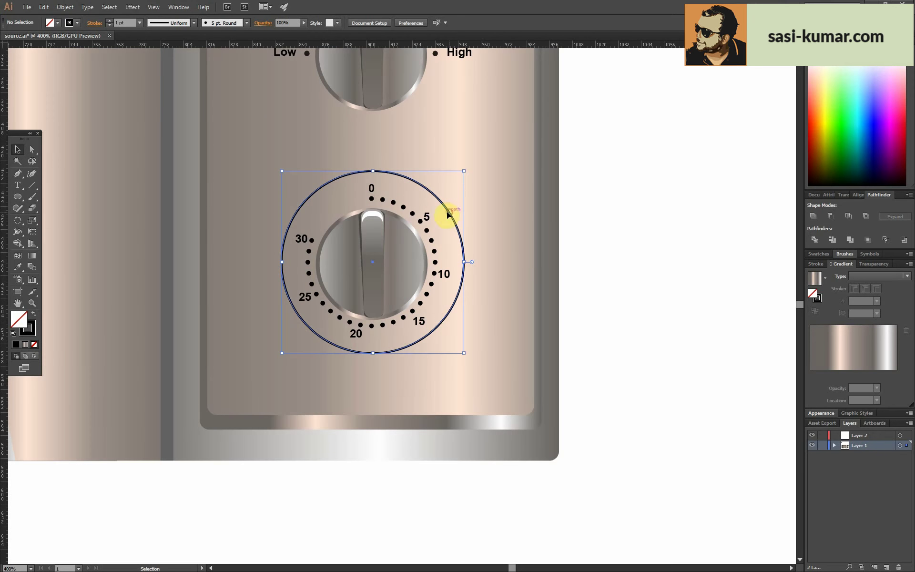
left_click_drag(464, 353, 459, 350)
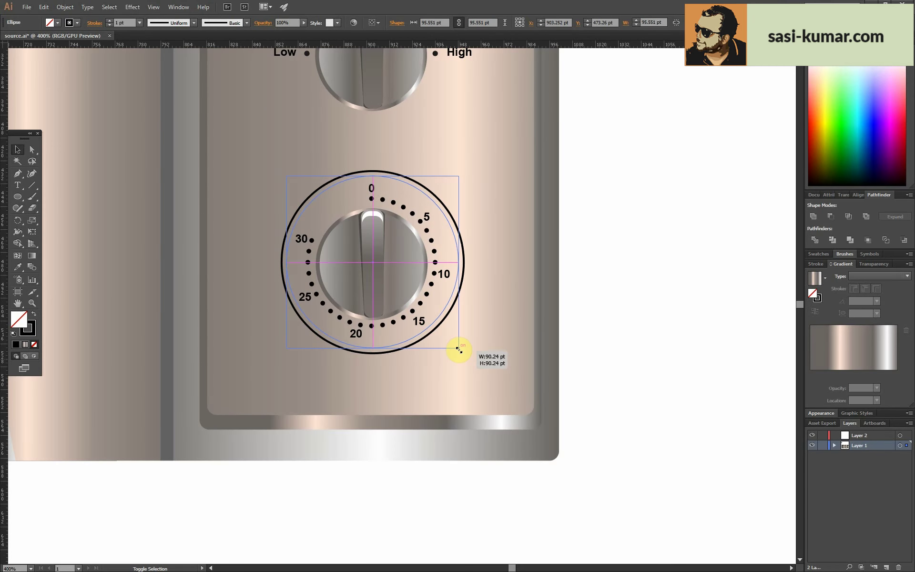
left_click(634, 339)
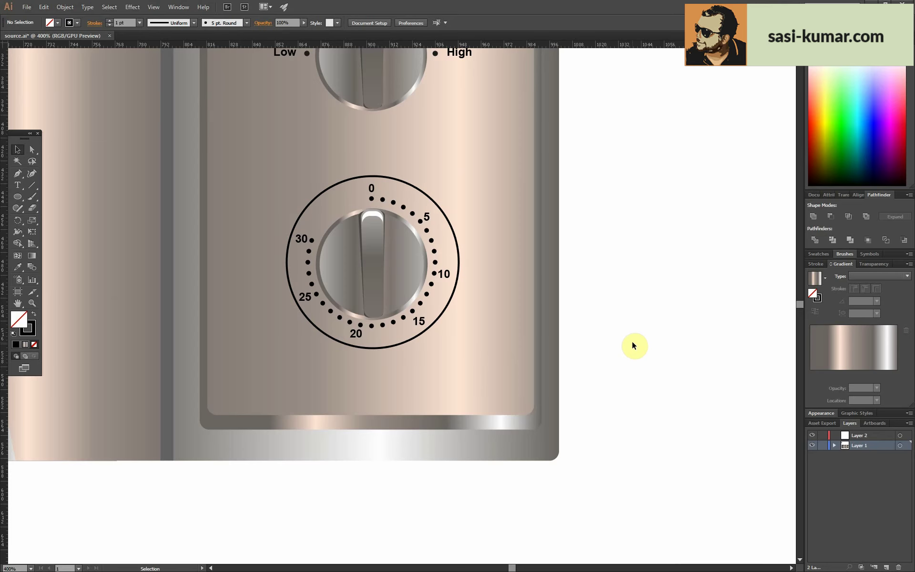
- Add anchor points on the ring's lower left and delete that segment
key("ctrl+equal")
key("ctrl+equal")
left_click(321, 391)
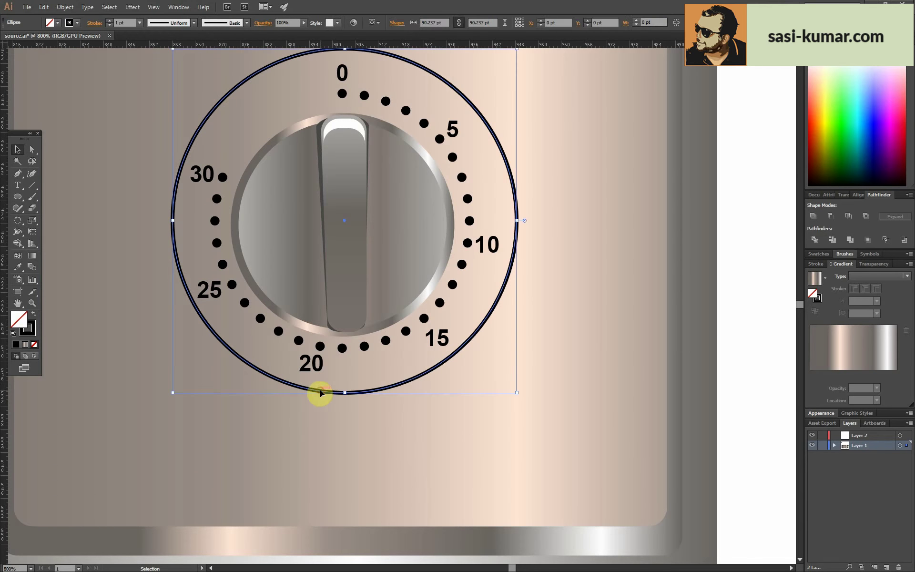
left_click(19, 175)
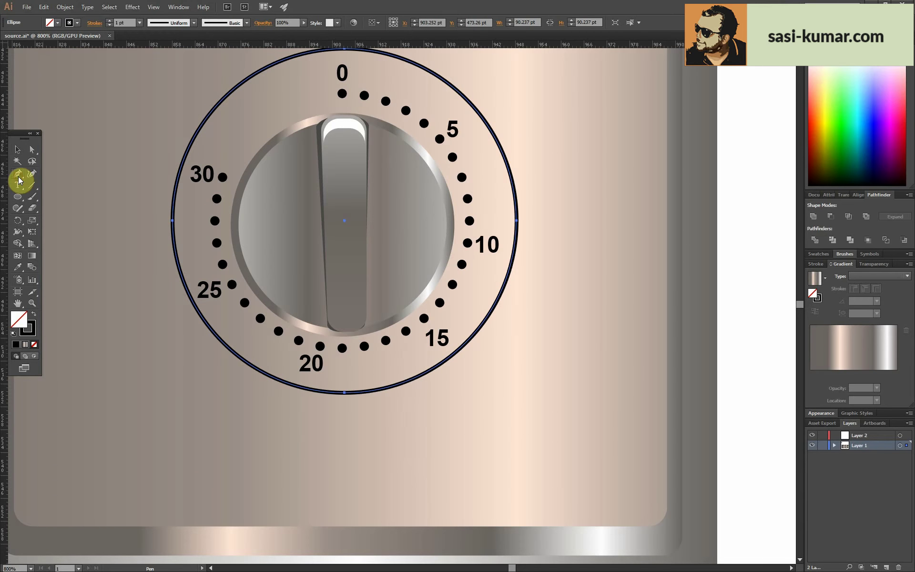
left_click(289, 387)
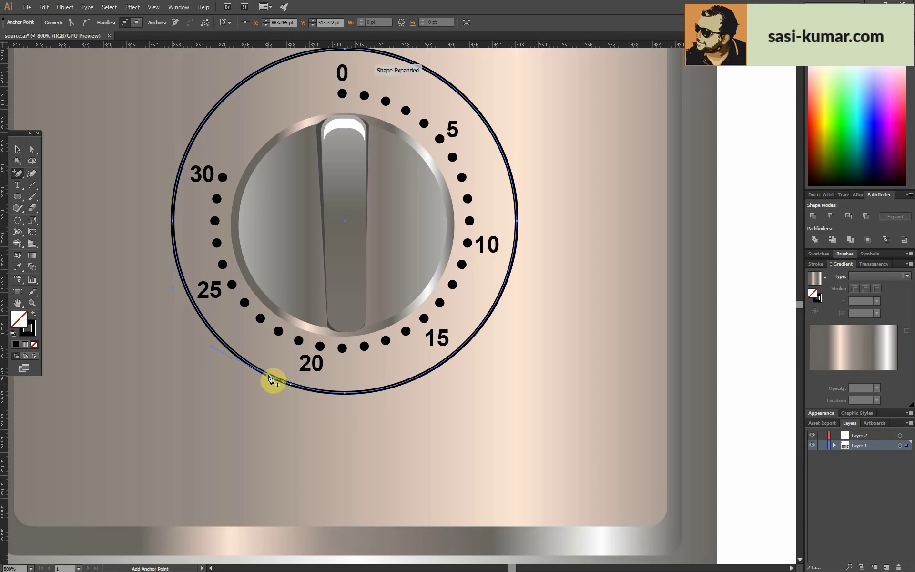
left_click(267, 384, "ctrl")
key("Delete")
- Add an anchor point at the ring's top and delete the left arc
scroll(310, 167, "up", 3)
left_click(322, 134)
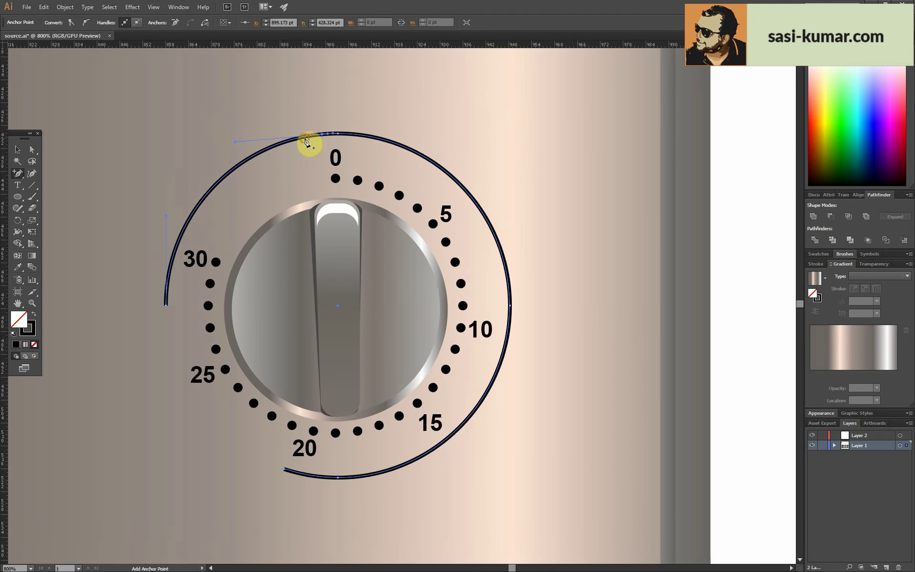
left_click(286, 141, "ctrl")
key("Delete")
key("v")
key("a")
left_click(162, 314)
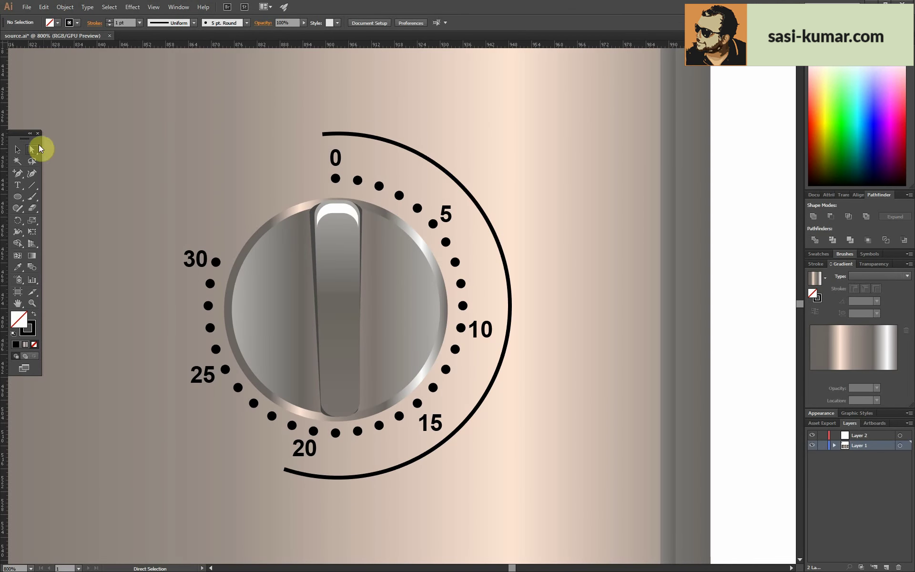
- Check the arc's stroke settings, then expand the stroke into a filled shape
left_click(452, 181)
left_click(816, 264)
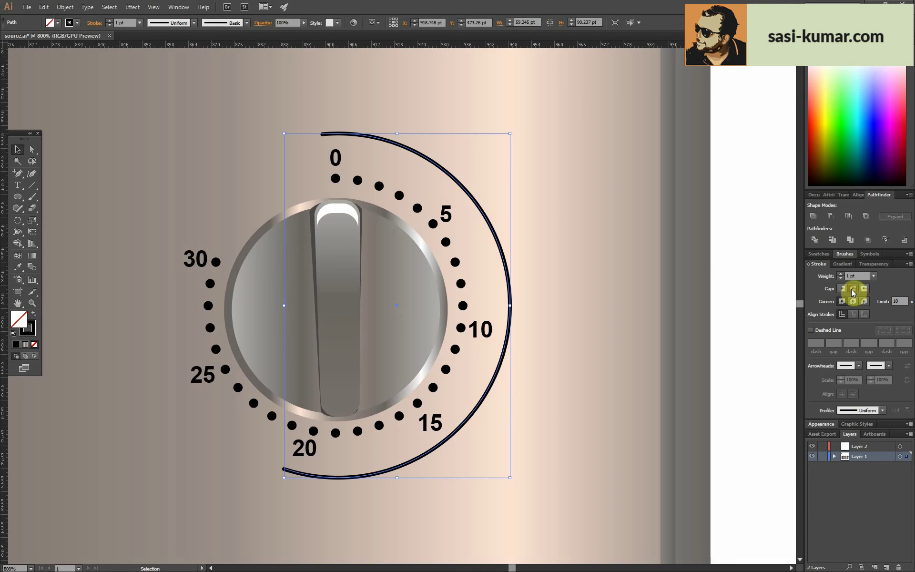
left_click(65, 7)
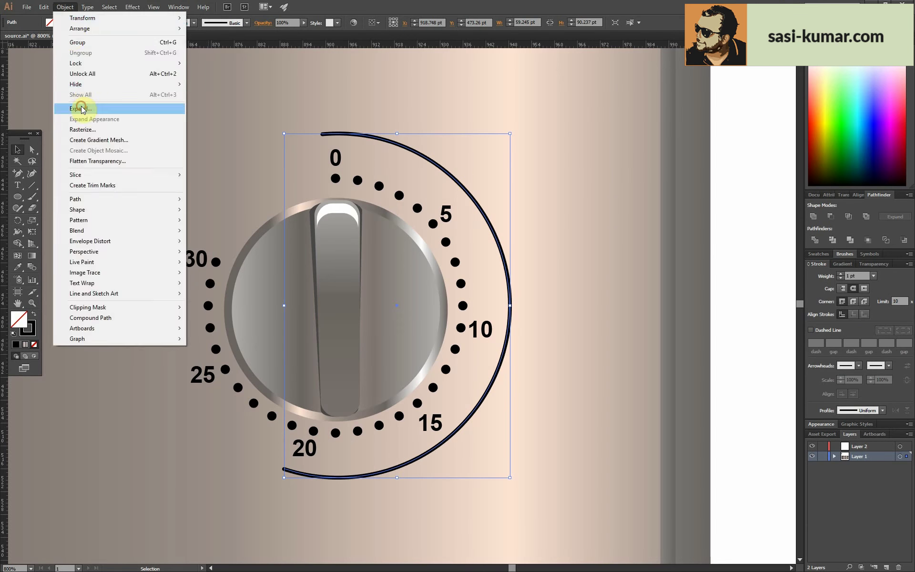
left_click(91, 107)
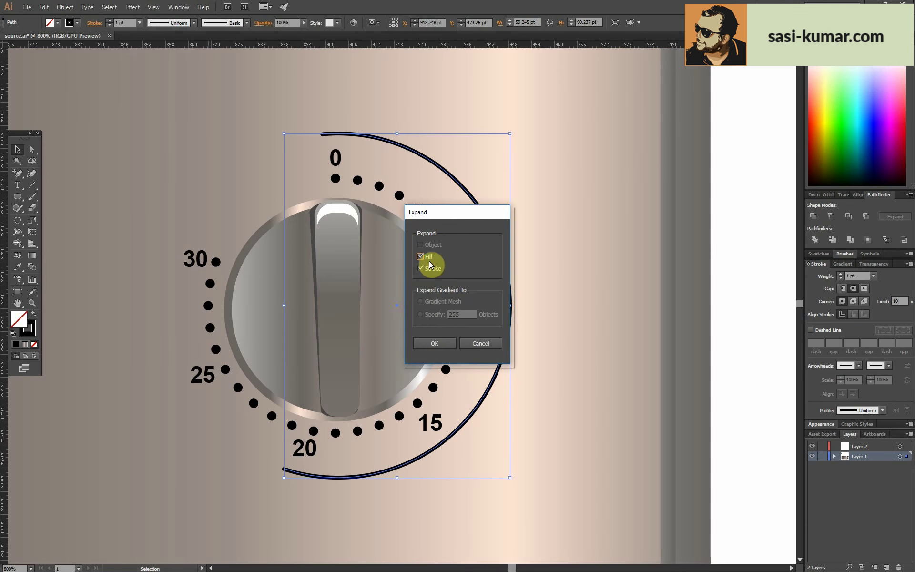
left_click(434, 343)
left_click(590, 228)
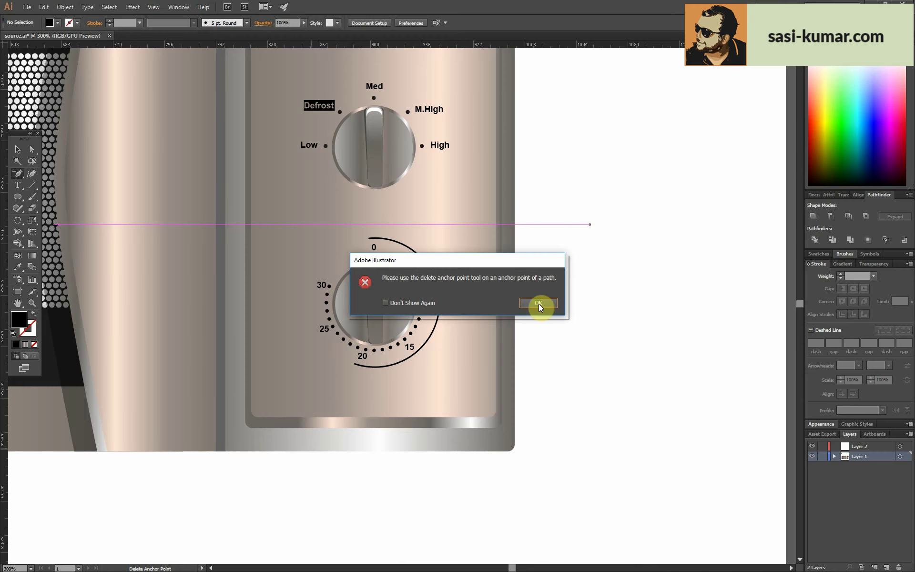
left_click(539, 306)
left_click(17, 149)
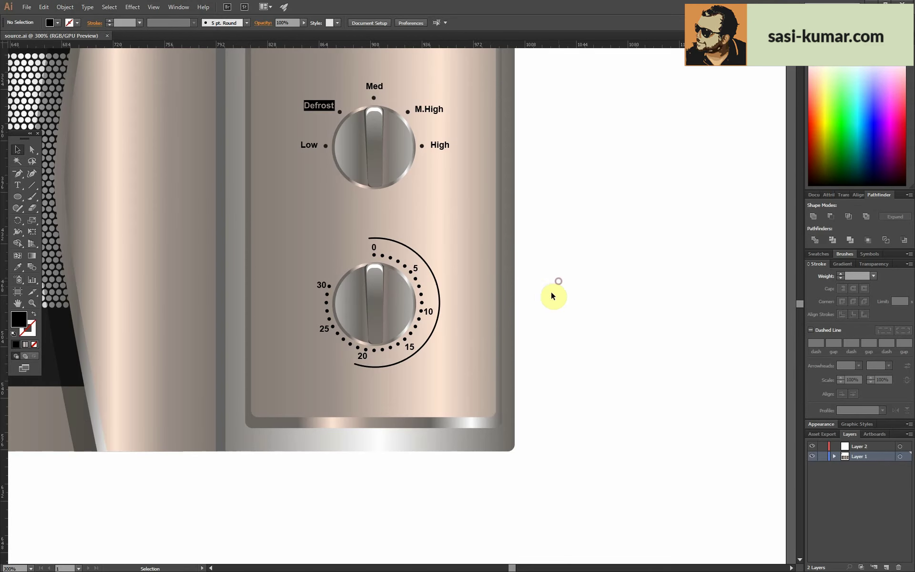
key("ctrl+plus")
key("ctrl+plus")
key("ctrl+plus")
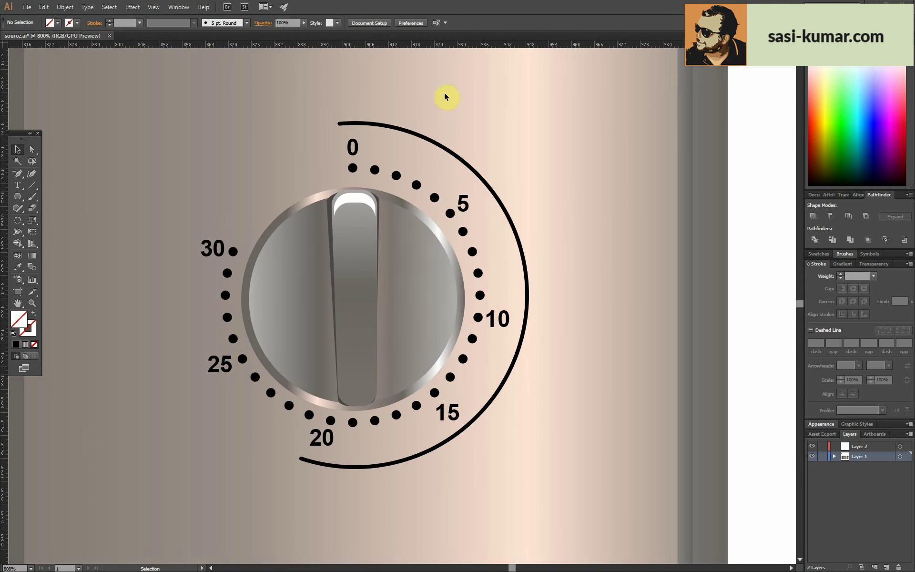
key("ctrl+plus")
key("ctrl+plus")
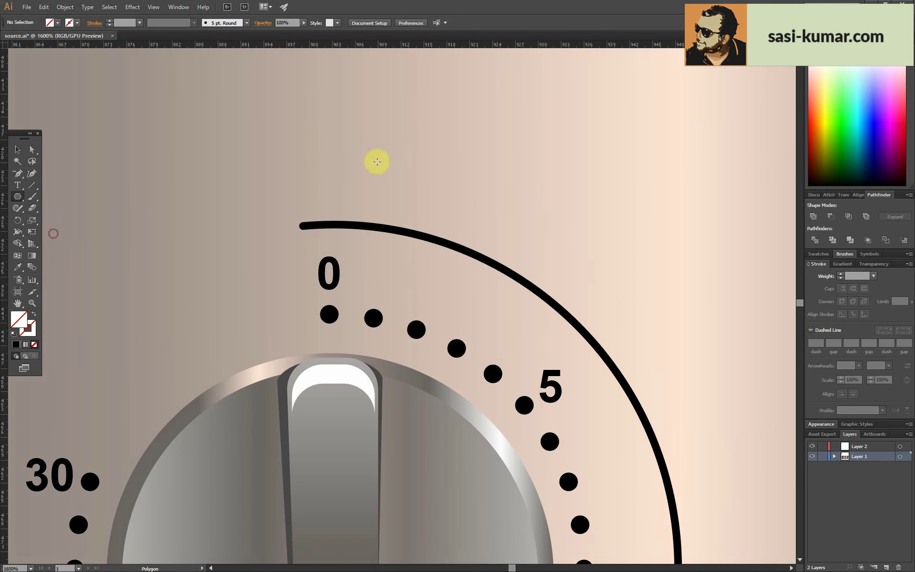
- Draw a small black three-sided polygon and stretch its tip into a spike at the arc's top
left_click(361, 142)
left_click(435, 306)
left_click(18, 324)
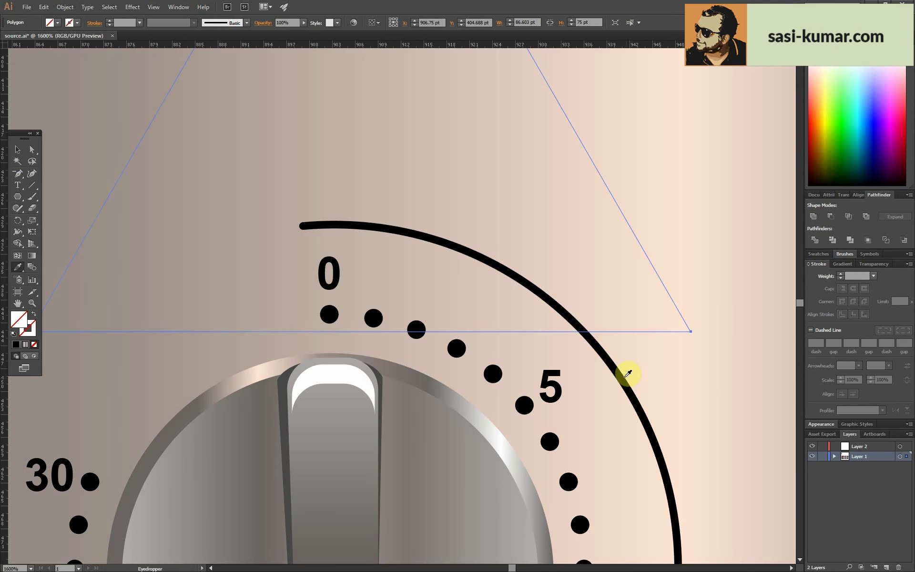
left_click(18, 150)
left_click_drag(691, 331, 386, 155)
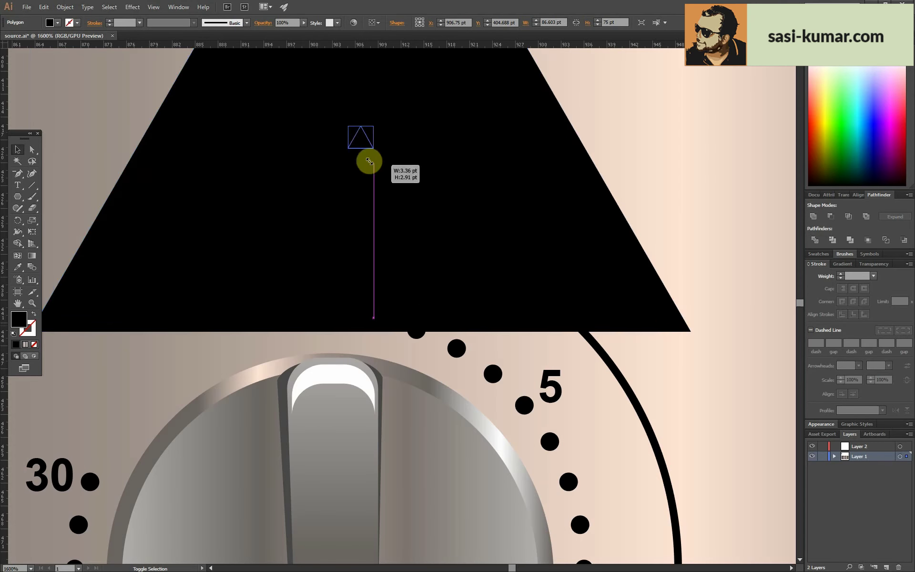
mouse_move(322, 211)
left_mouse_down()
mouse_move(330, 111)
mouse_move(363, 180)
mouse_move(328, 206)
left_mouse_up()
left_click(32, 149)
left_click(17, 149)
left_click(399, 183)
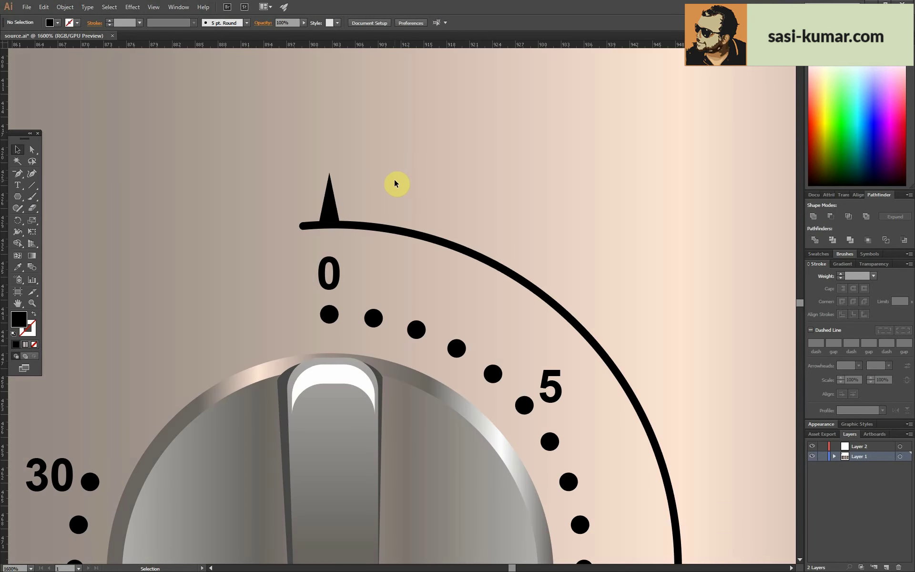
- Rotate the spike 180° to point down and seat it under the arc's top
left_click(328, 219)
double_click(18, 219)
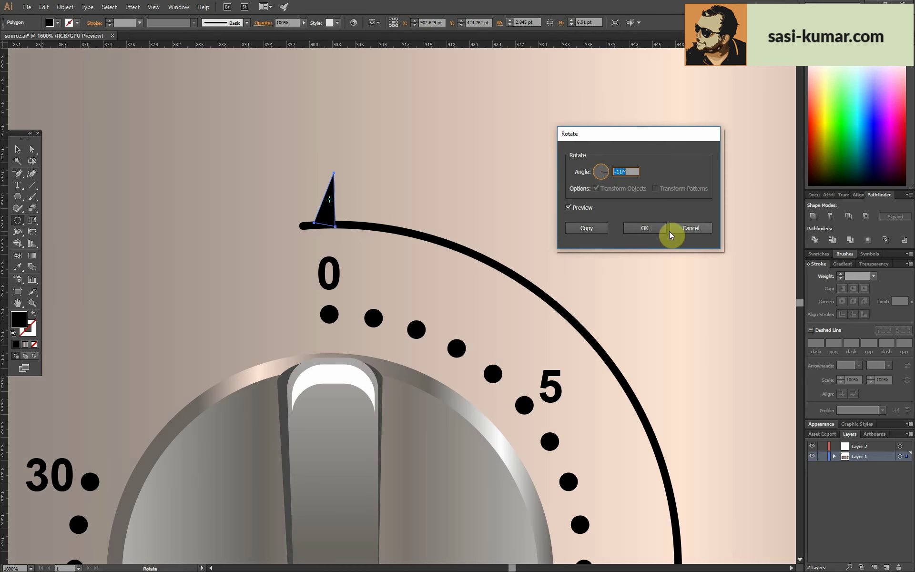
left_click(672, 230)
left_click(17, 149)
mouse_move(327, 221)
left_mouse_down()
mouse_move(332, 203)
mouse_move(332, 223)
left_mouse_up()
left_click(347, 188)
key("ctrl+plus")
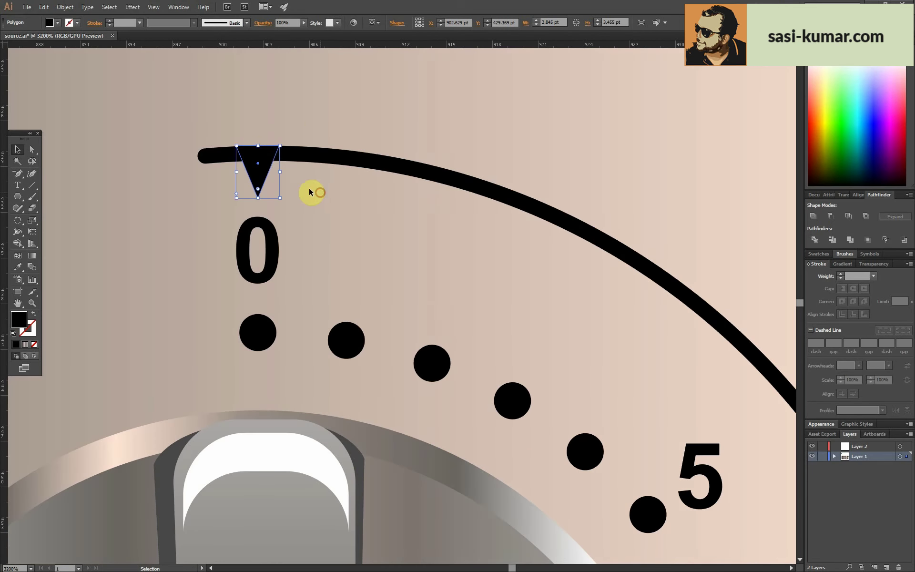
key("ctrl+minus")
key("ctrl+minus")
key("ctrl+minus")
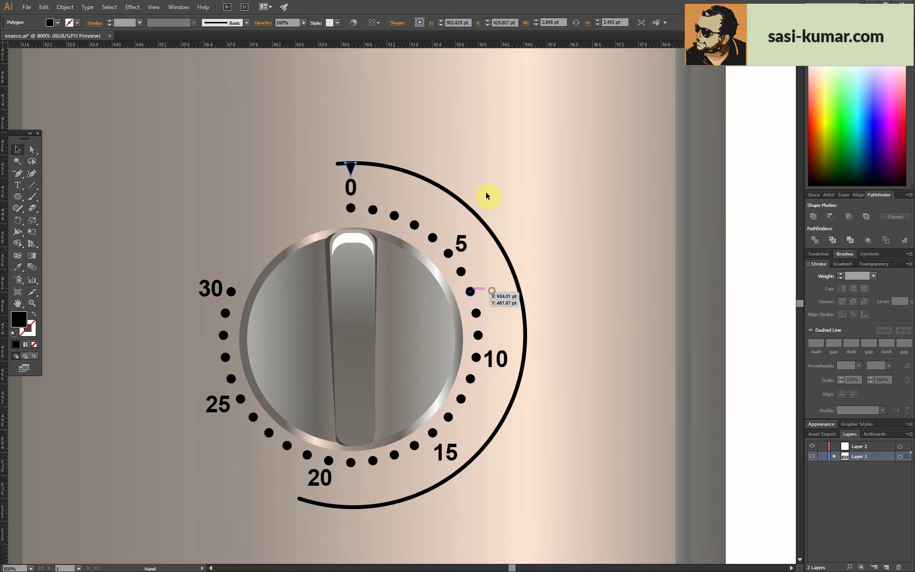
- Make a reflected copy of the spike and move it to the arc's bottom end
left_click_drag(23, 219, 79, 232)
double_click(18, 220)
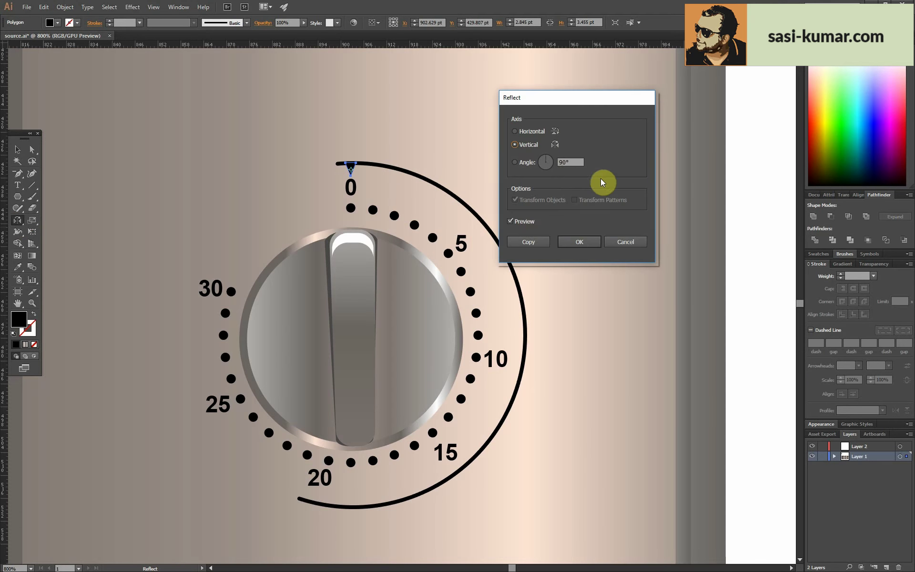
left_click(527, 242)
left_click(17, 149)
left_click(351, 170)
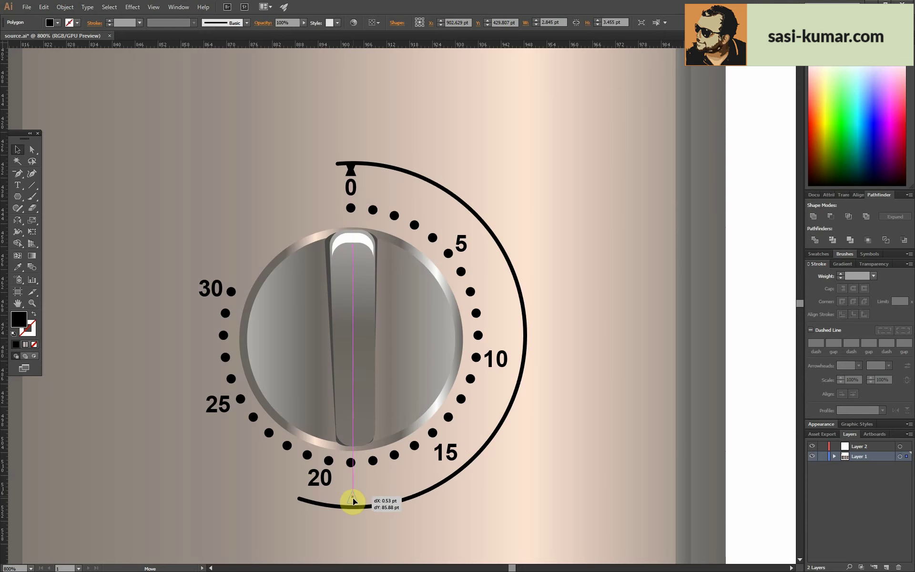
left_click_drag(350, 499, 350, 499)
- Align the bottom spike vertically with the top one, seated on the arc's lower end
left_click(349, 167)
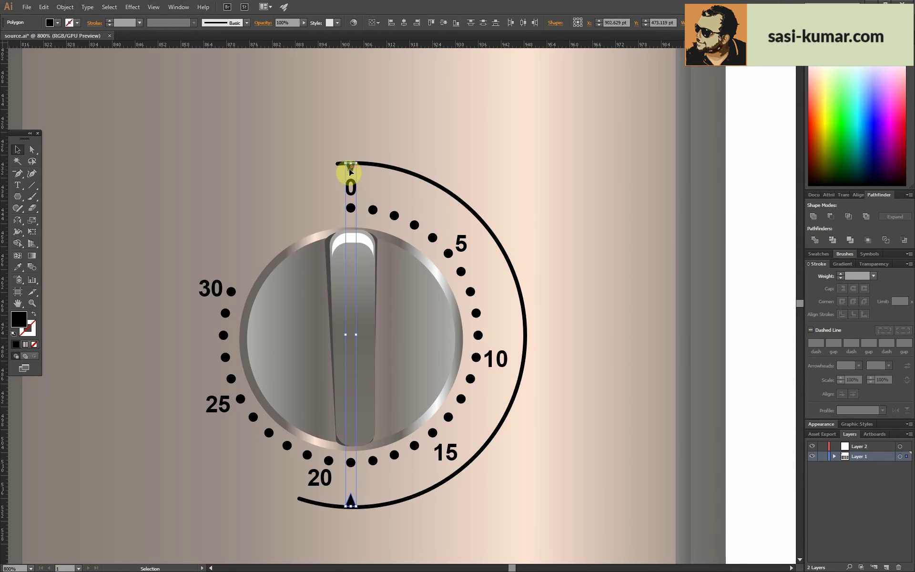
left_click(350, 501)
key("ctrl+plus")
key("ctrl+plus")
scroll(368, 410, "down", 3)
left_click_drag(329, 407, 330, 411)
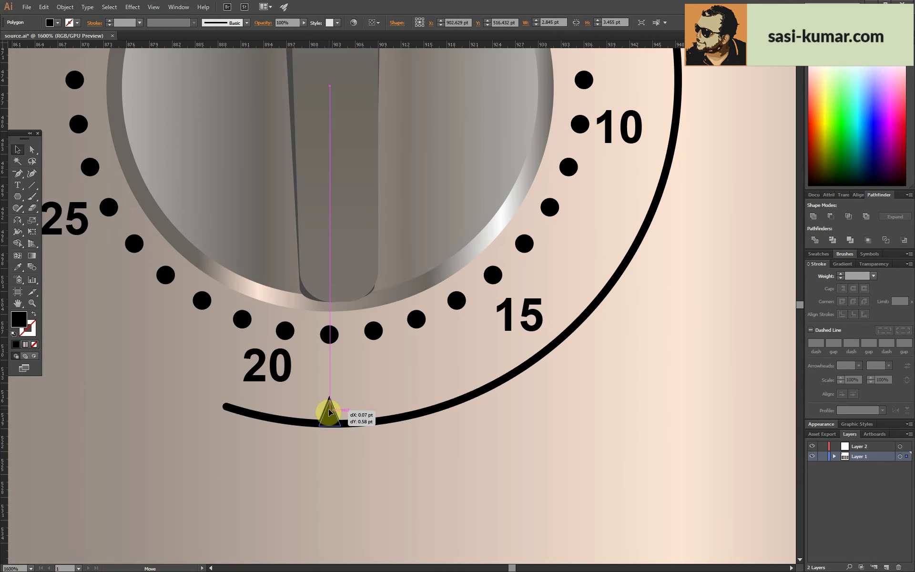
key("ctrl+minus")
- Center-align the two spike markers and repeat rotated copies around the dial centre
left_click(366, 131, "shift")
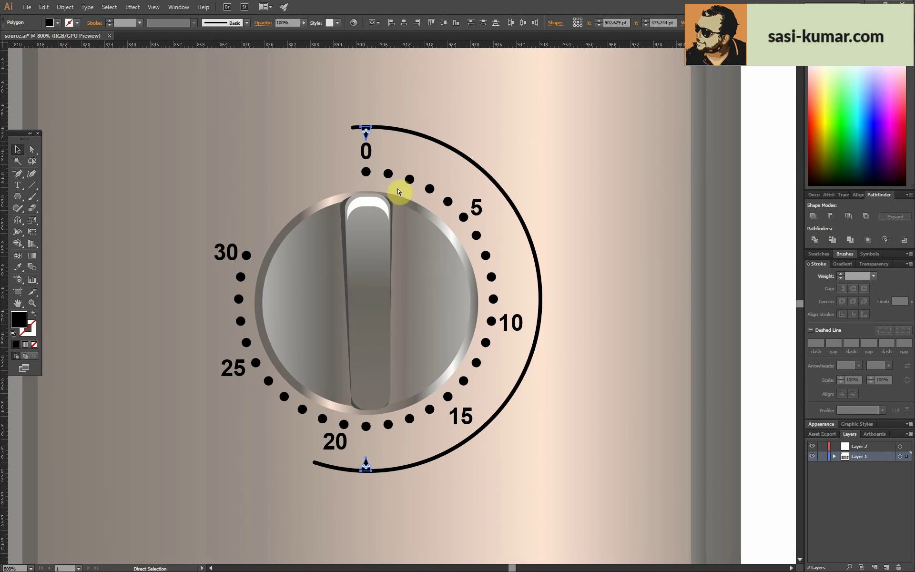
left_click(405, 21)
left_click(18, 206)
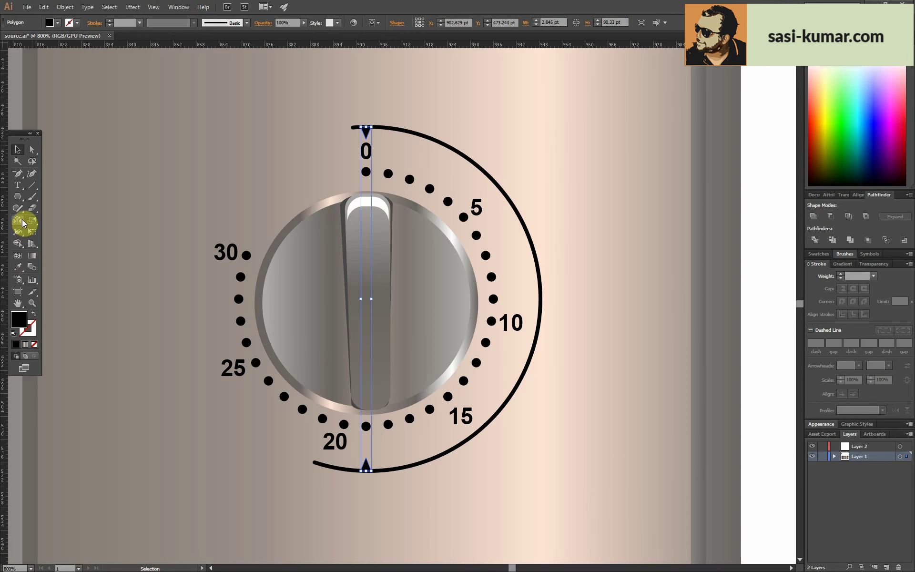
left_click_drag(22, 222, 72, 218)
double_click(19, 222)
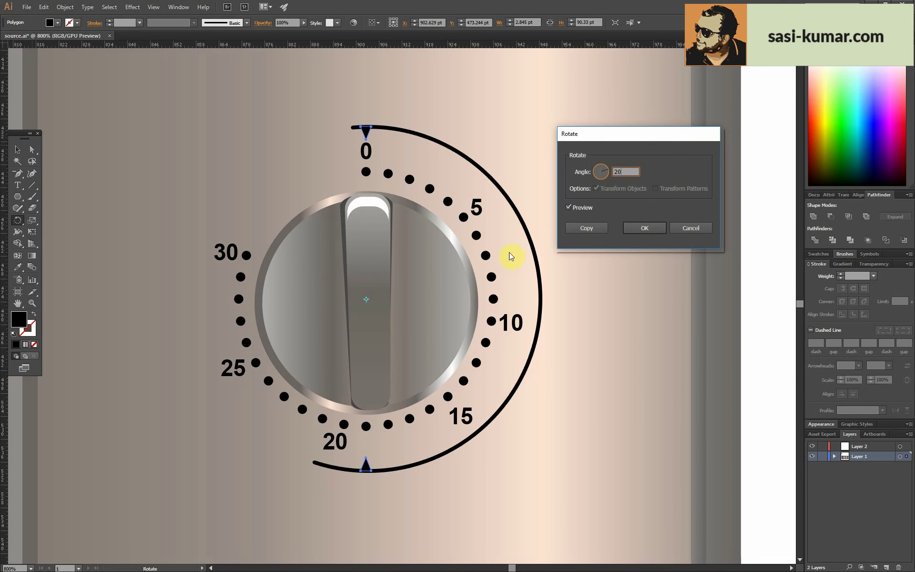
type("-20")
left_click(592, 228)
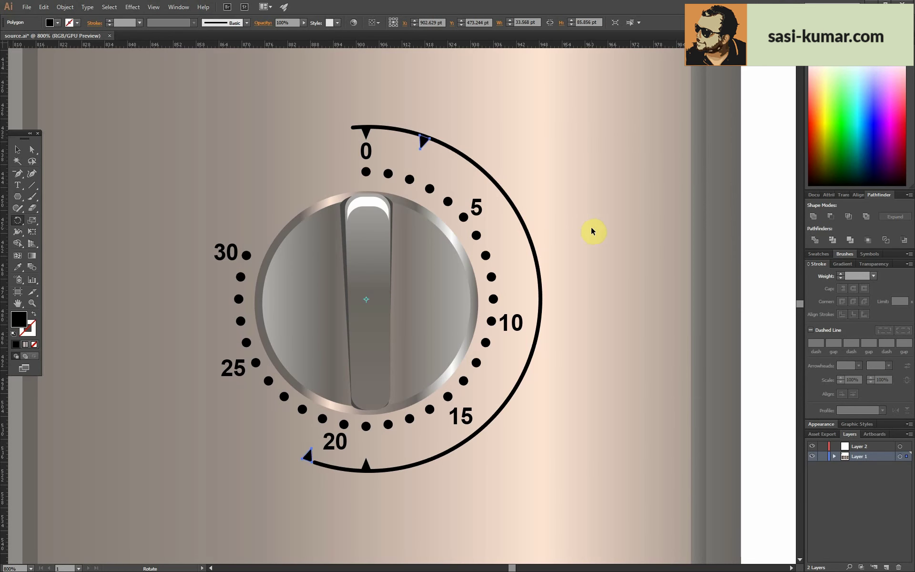
key("ctrl+d")
key("ctrl+d")
key("ctrl+d")
key("ctrl+d")
key("ctrl+d")
key("ctrl+d")
key("ctrl+d")
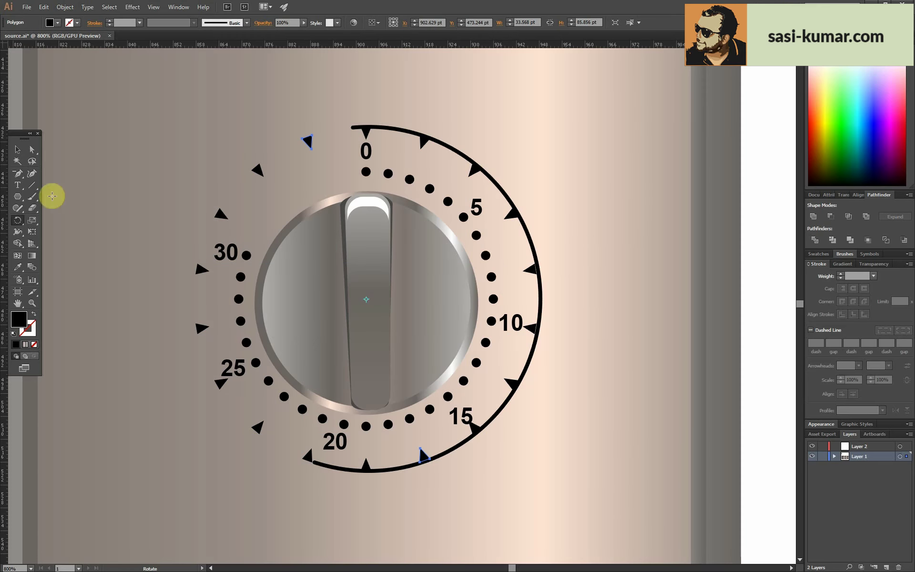
- Undo the stray triangle copies near 30 and deselect the marker group
key("v")
double_click(257, 429)
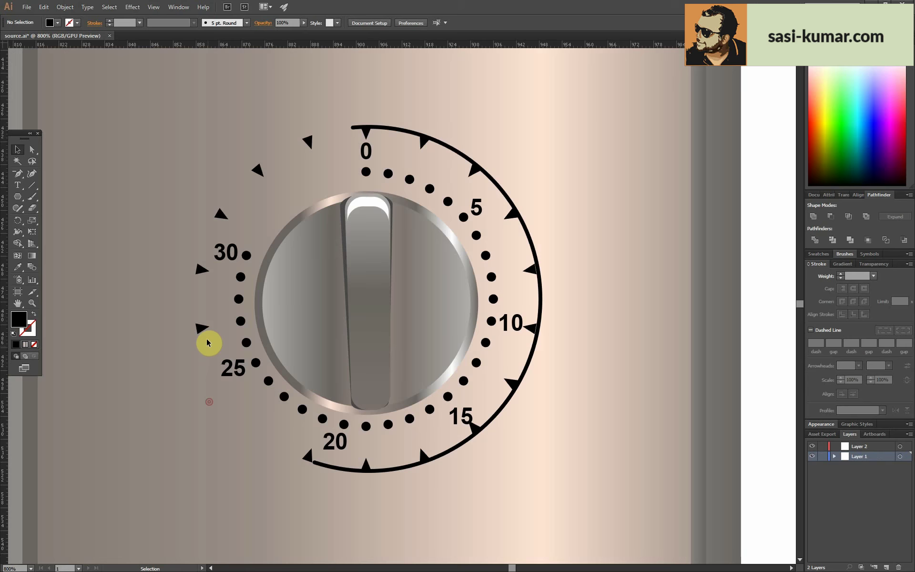
left_click_drag(220, 385, 199, 327)
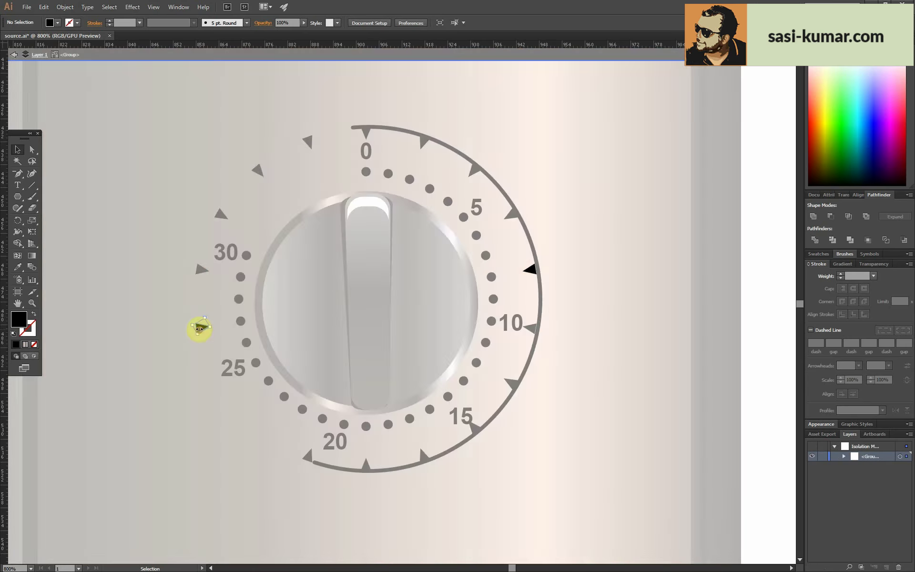
key("ctrl+z")
key("ctrl+z")
key("ctrl+z")
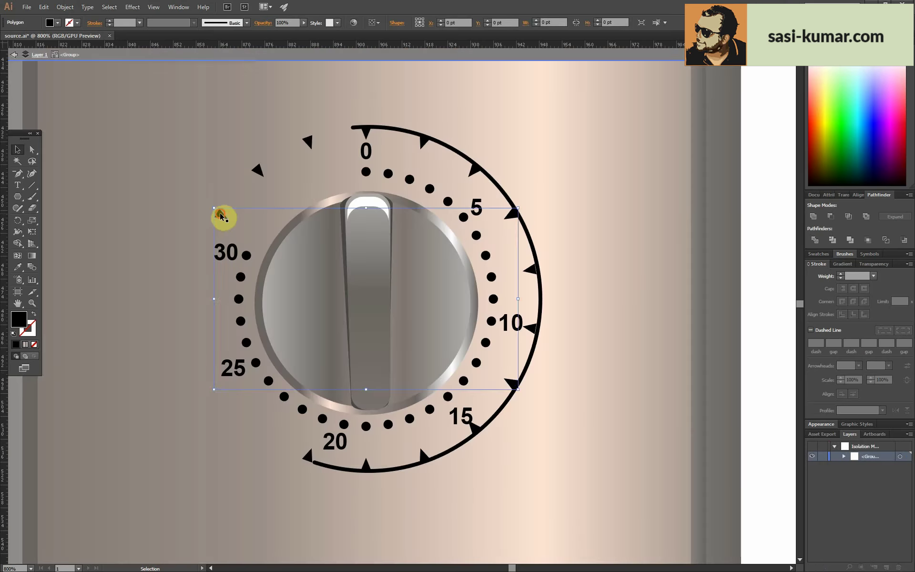
key("ctrl+z")
key("ctrl+z")
key("ctrl+z")
key("ctrl+z")
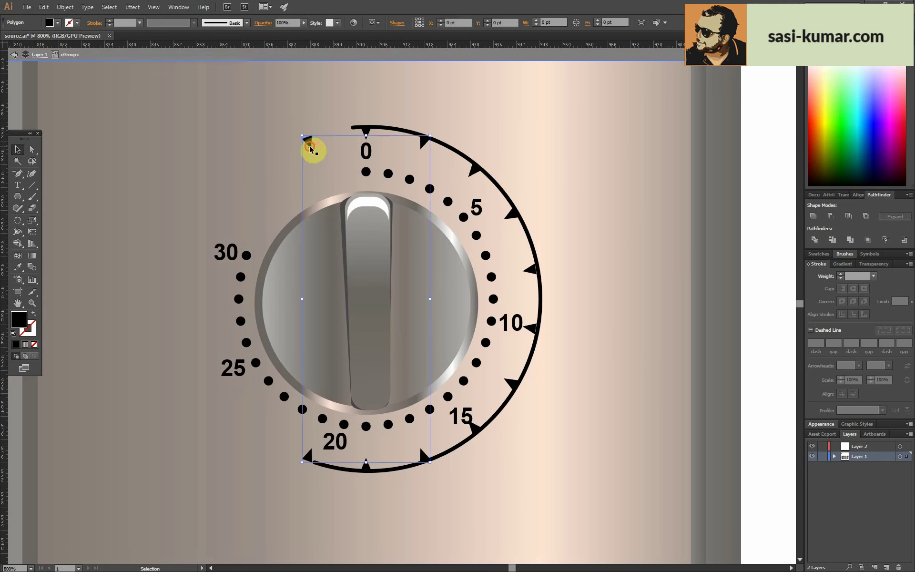
key("ctrl+z")
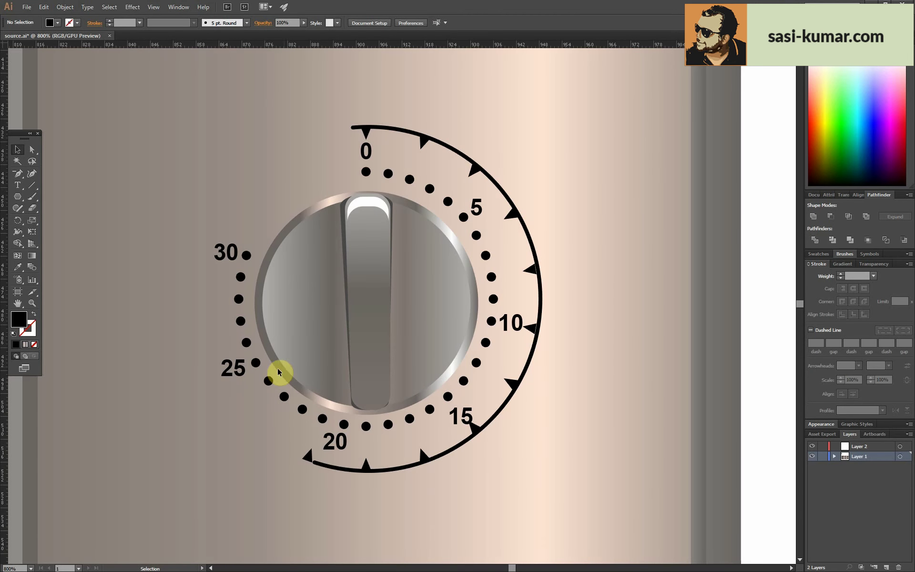
left_click(307, 458)
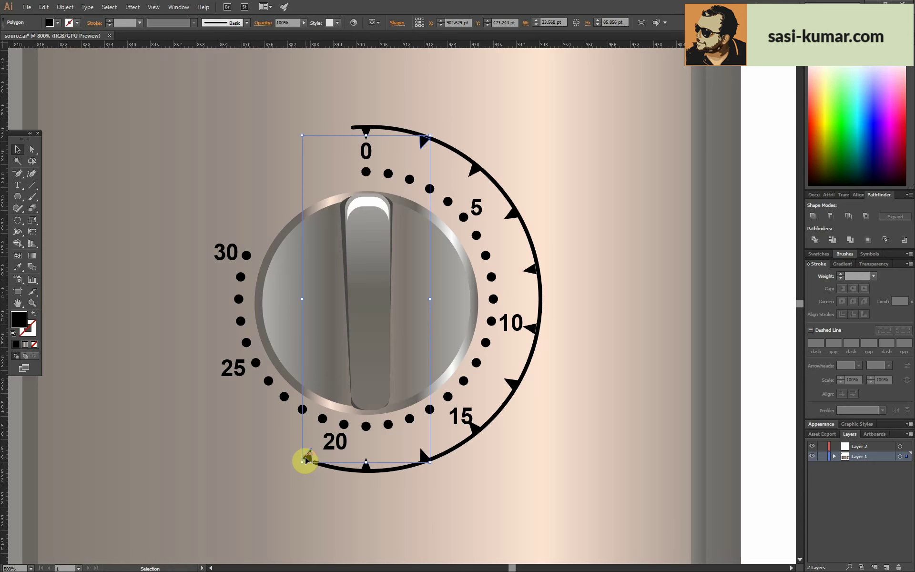
left_click(269, 526)
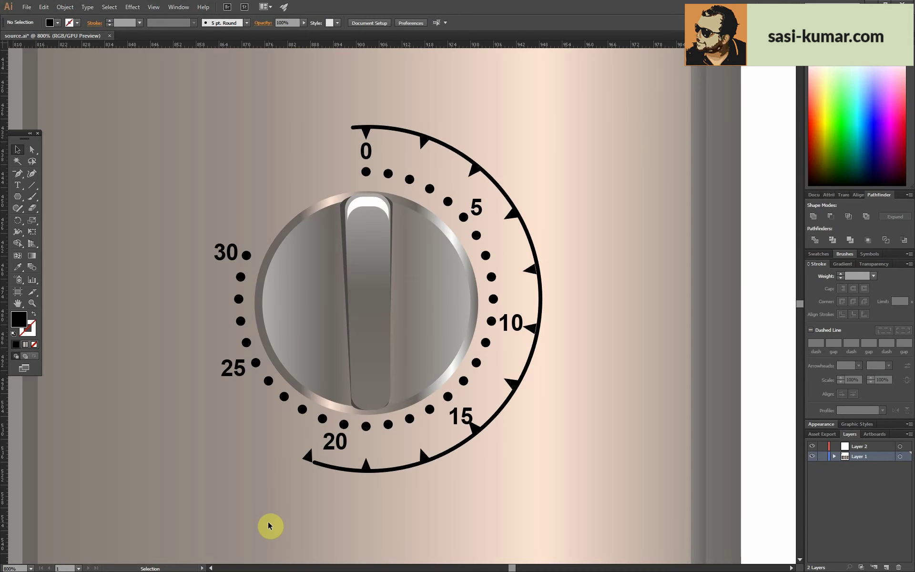
- Nudge the left triangle marker near 20 and isolate the black arc's group
scroll(309, 429, "up", 2)
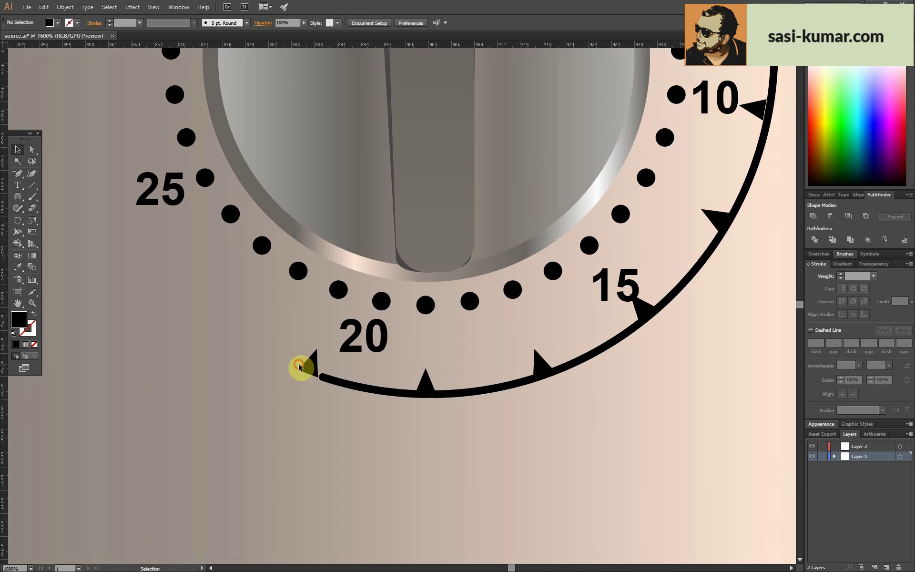
left_click_drag(298, 365, 309, 368)
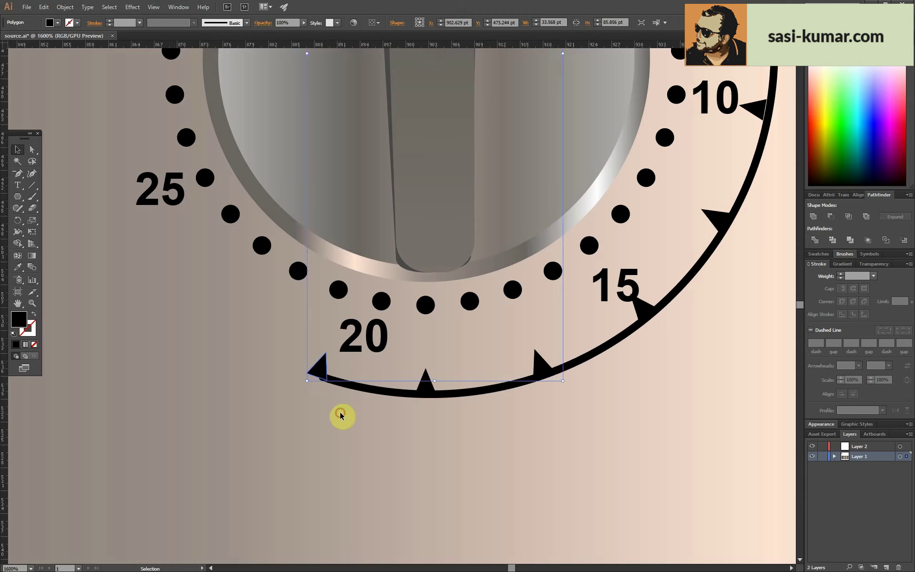
scroll(340, 415, "up", 2)
scroll(435, 228, "up", 2)
left_click(381, 274)
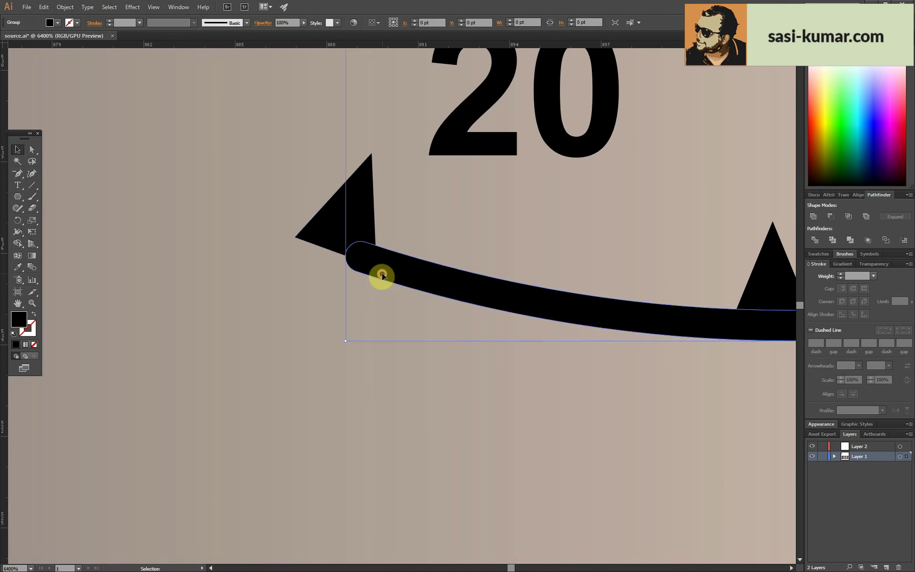
double_click(382, 274)
- Draw a four-point angled end piece at the arc's left end with the Pen tool
left_click(18, 173)
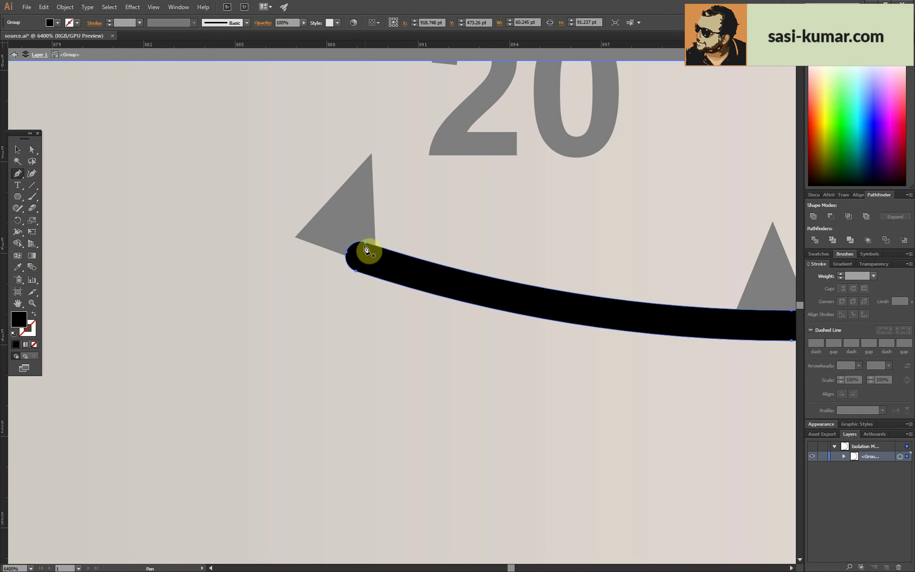
left_click(388, 251)
left_click(297, 215)
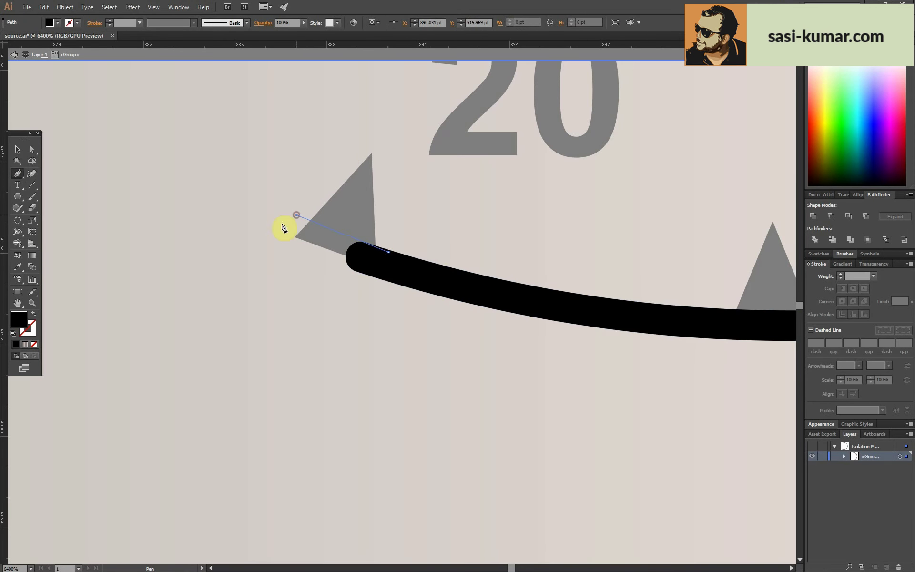
left_click(281, 230)
left_click(365, 274)
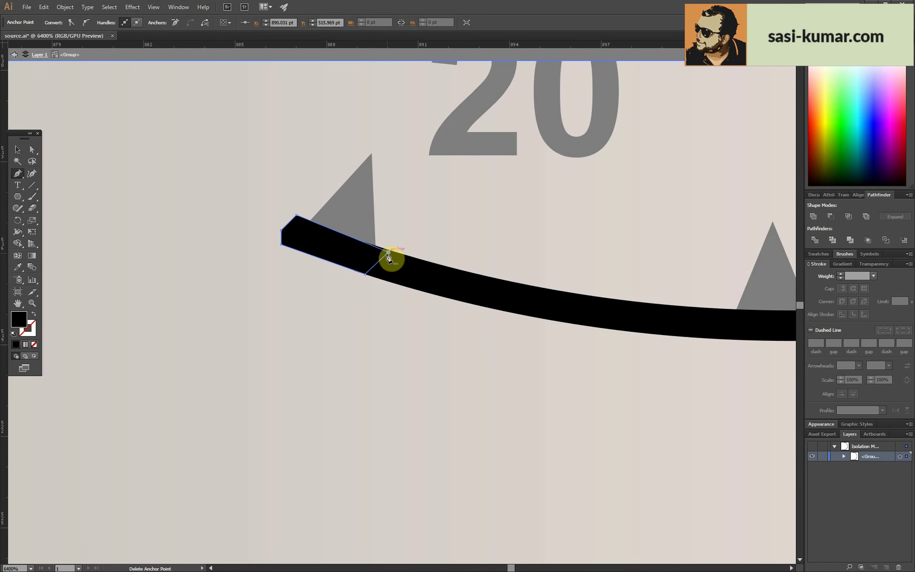
- Adjust the end piece's corner anchors to meet the arc, then exit isolation
left_click(32, 149)
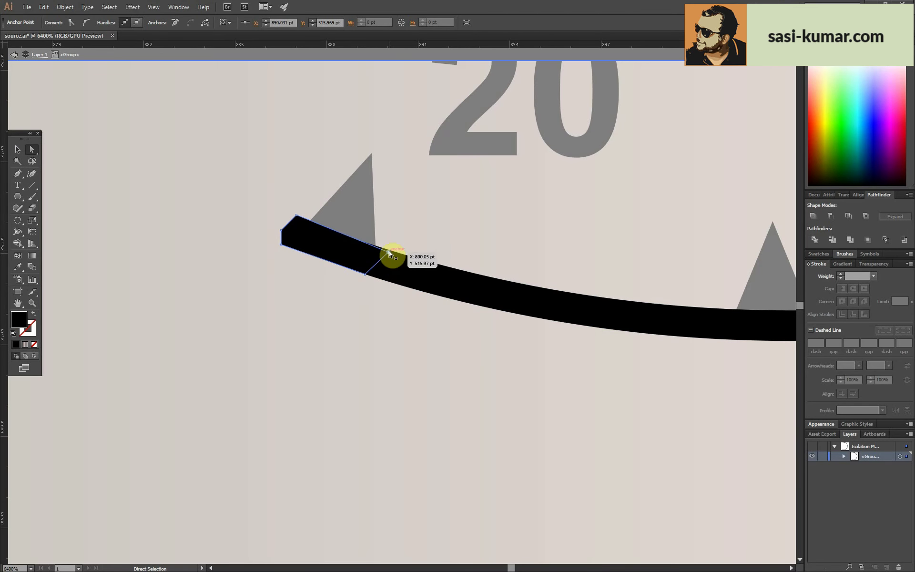
left_click(283, 225)
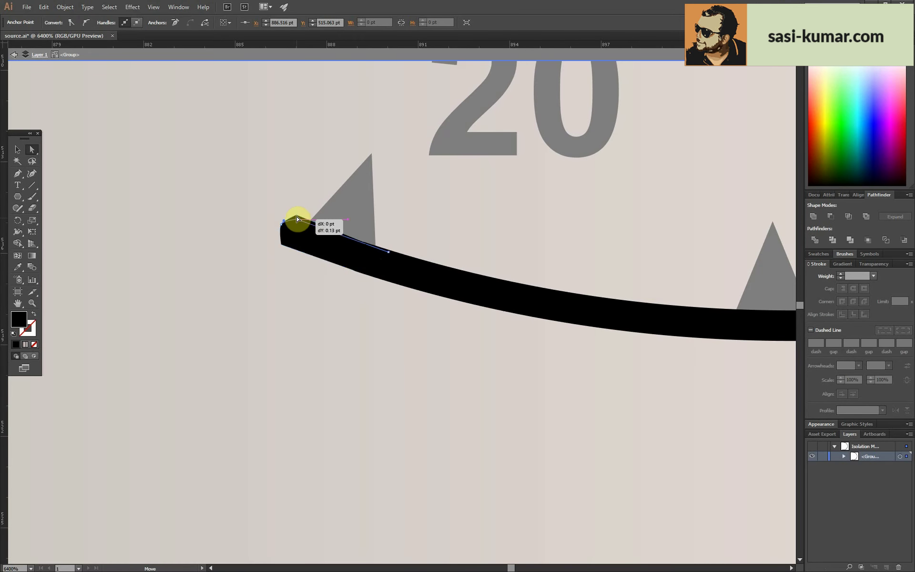
left_click_drag(298, 219, 297, 217)
left_click(235, 234)
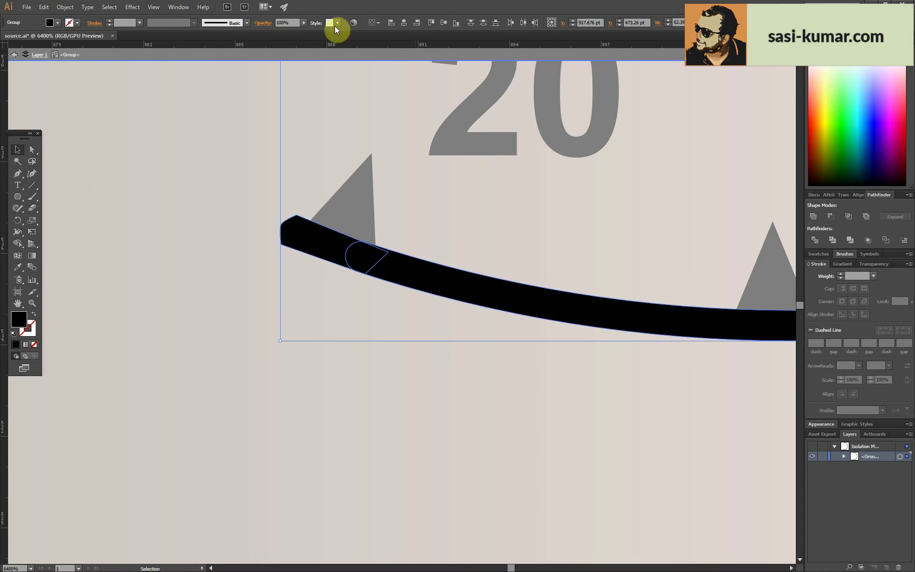
double_click(384, 388)
scroll(311, 389, "down", 7, "alt")
scroll(308, 389, "up", 3)
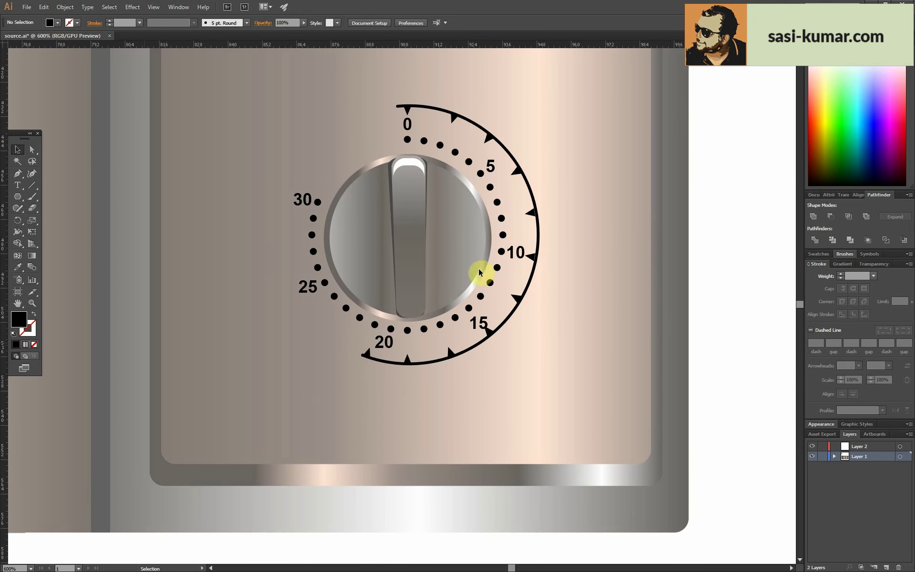
- Isolate the timer dial and scale the black arc group up in two small increments
scroll(552, 310, "up", 2, "alt")
scroll(396, 286, "down", 3, "alt")
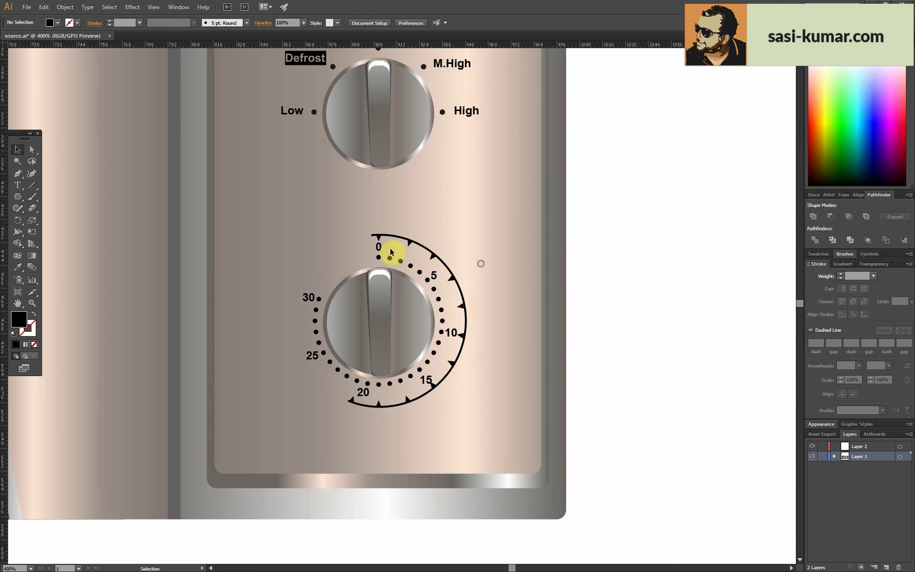
double_click(411, 245)
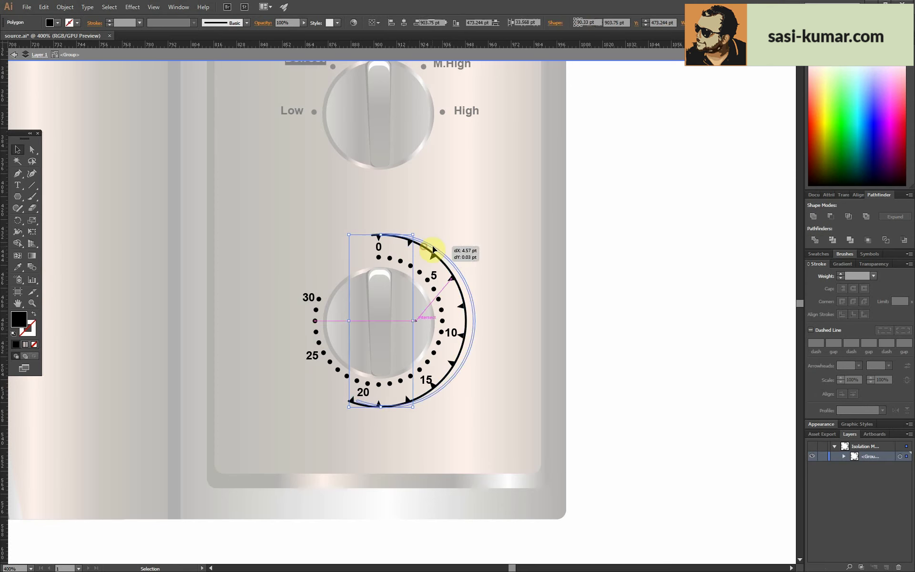
left_click_drag(432, 256, 410, 244)
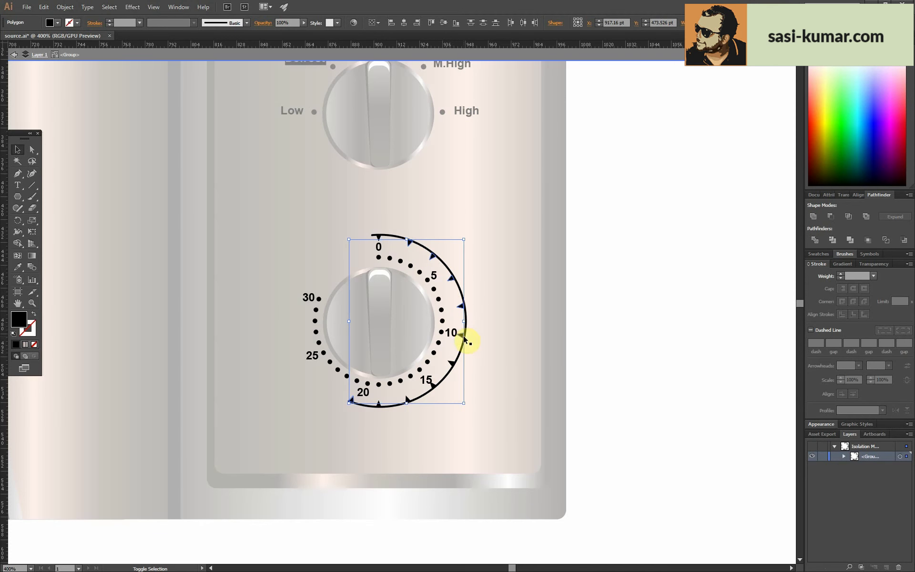
left_click(388, 407)
left_click_drag(465, 407, 468, 416)
scroll(447, 389, "up", 2)
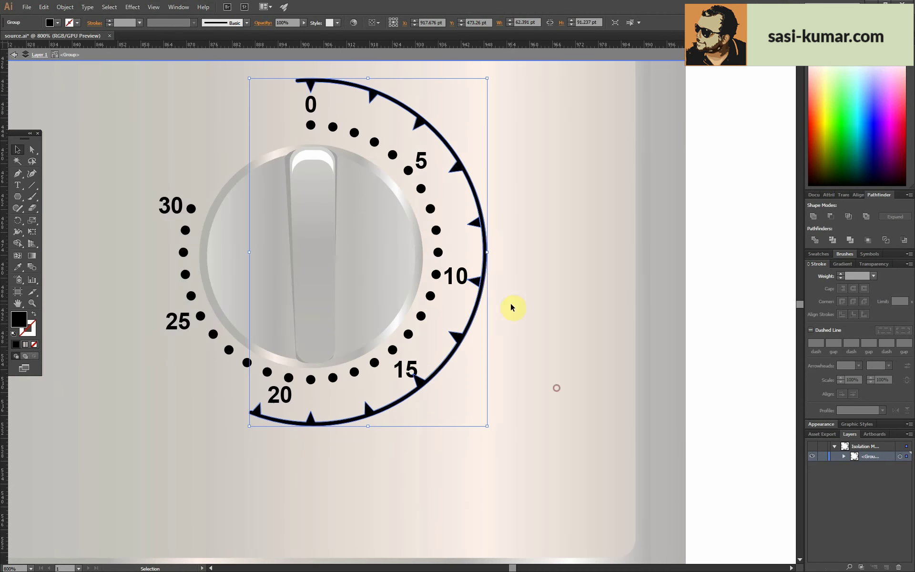
left_click_drag(486, 427, 492, 435)
left_click(593, 218)
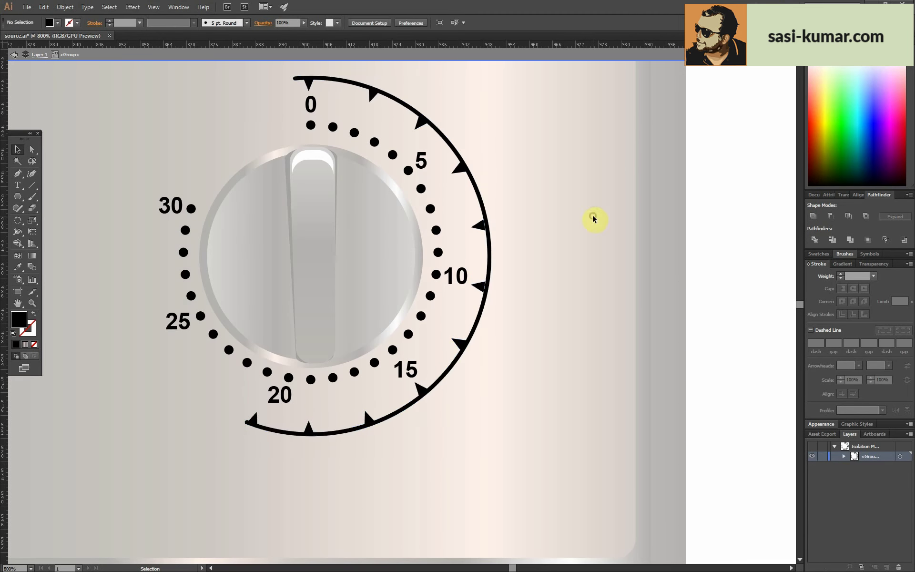
scroll(544, 261, "up", 3)
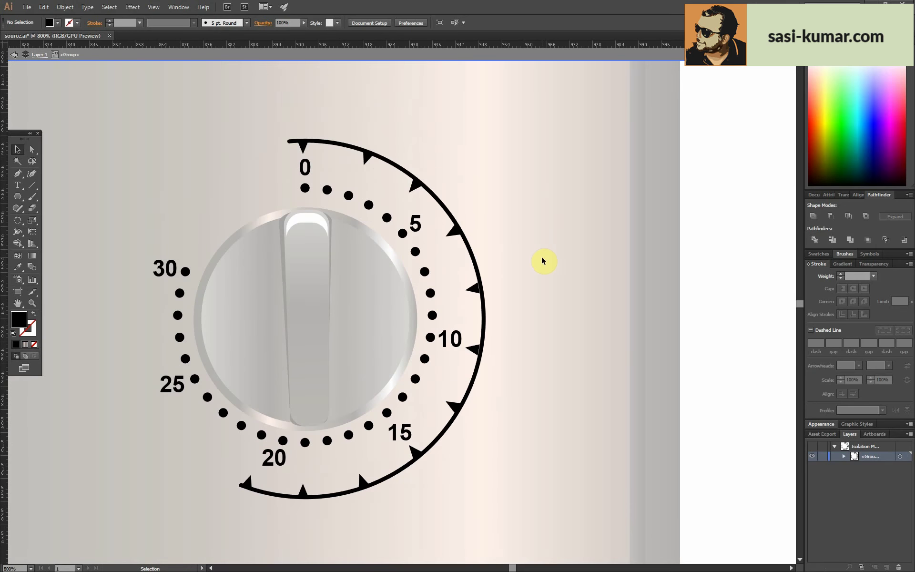
- Paste a copy of the 0 label above the arc as a smaller 0.1 label
double_click(306, 170)
double_click(513, 177)
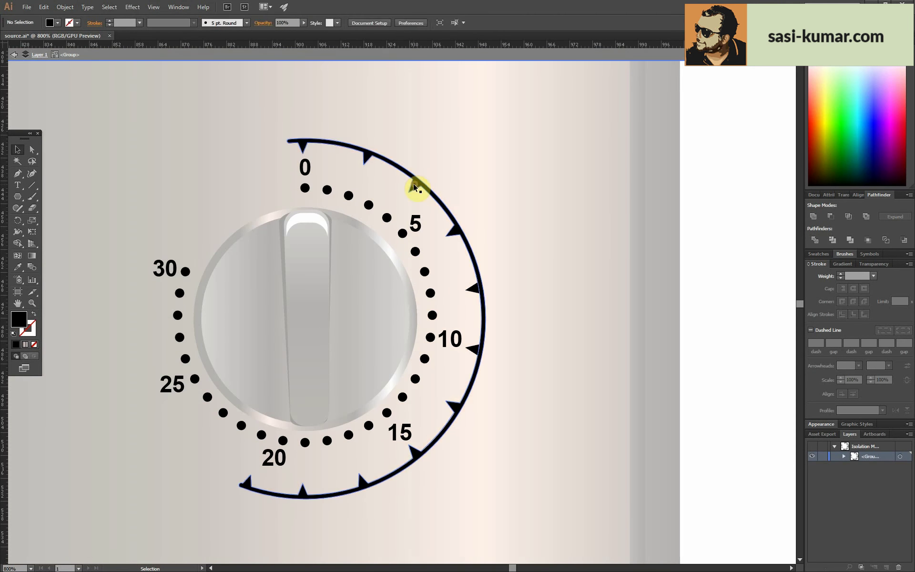
key("ctrl+v")
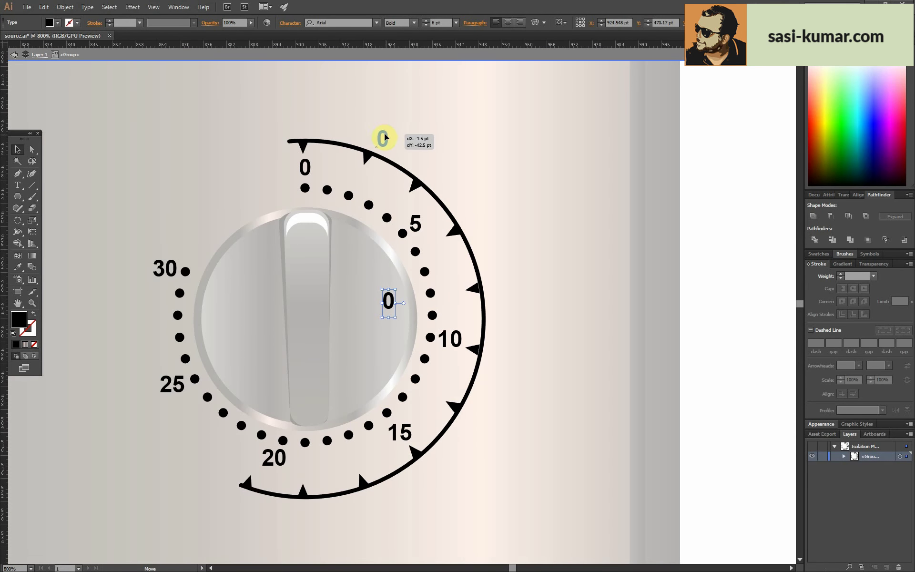
left_click_drag(350, 151, 377, 136)
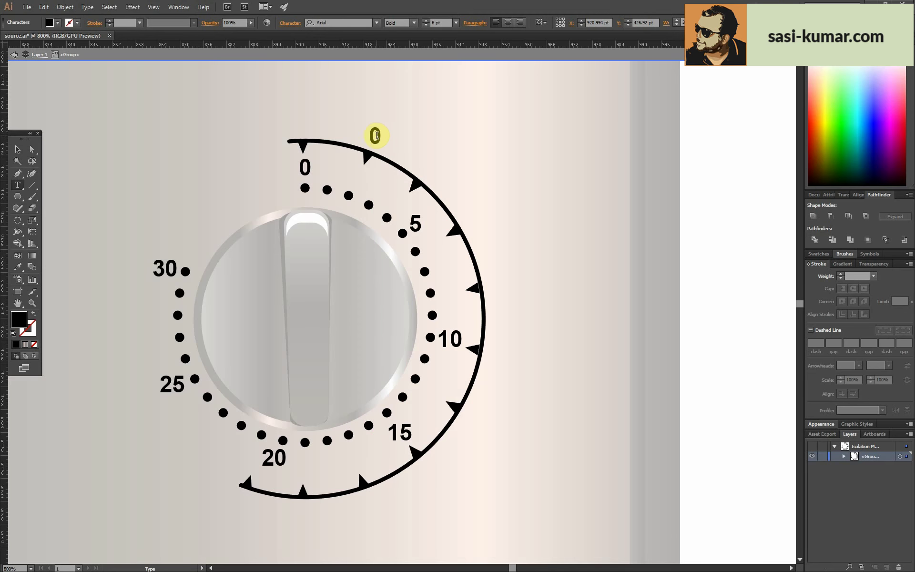
type(".1")
left_click(22, 153)
left_click(446, 22)
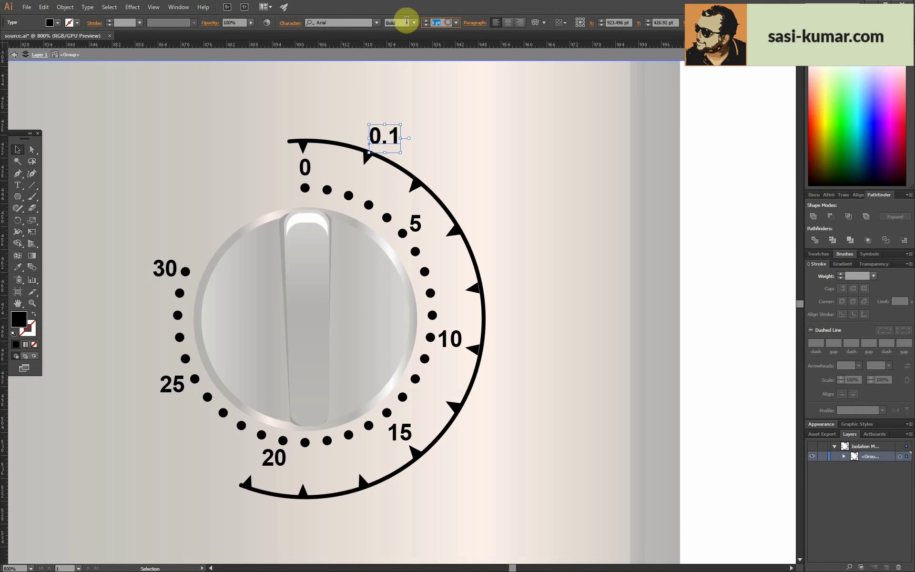
type("4")
left_click_drag(388, 139, 429, 176)
- Copy the label along the arc to create the 0.2 and 0.3 labels
key("t")
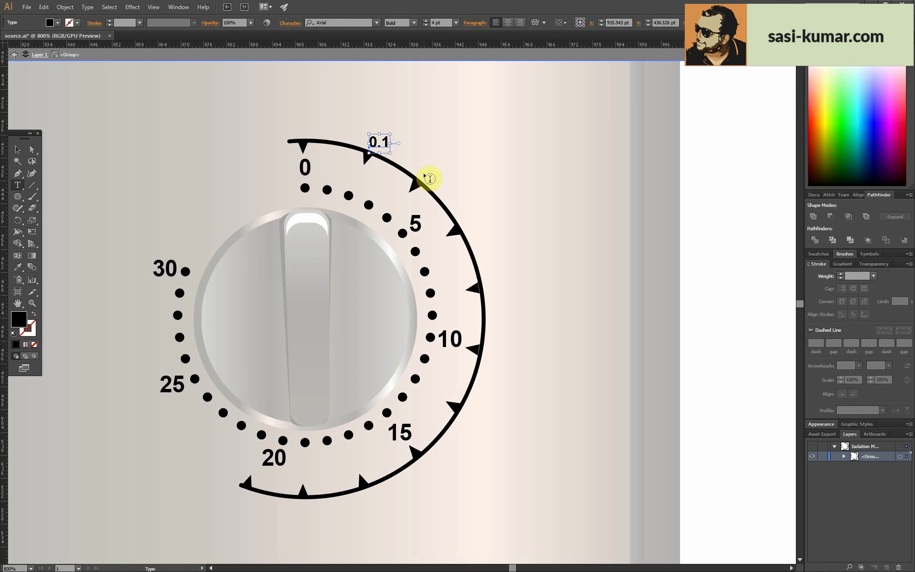
left_click_drag(378, 145, 434, 174)
key("t")
type("0.2")
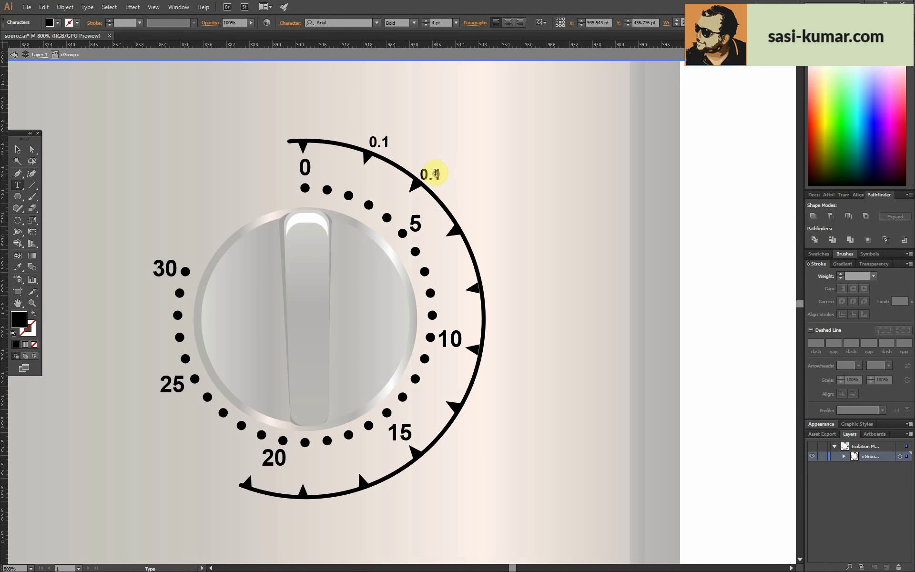
key("Escape")
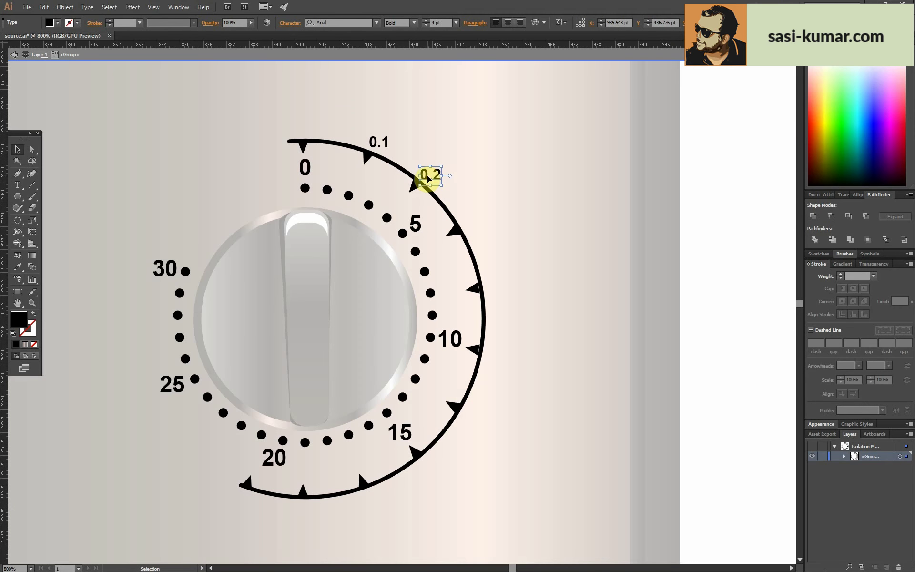
mouse_move(431, 177)
left_mouse_down()
mouse_move(474, 224)
mouse_move(485, 418)
left_mouse_up()
key("t")
type("0.3")
key("Escape")
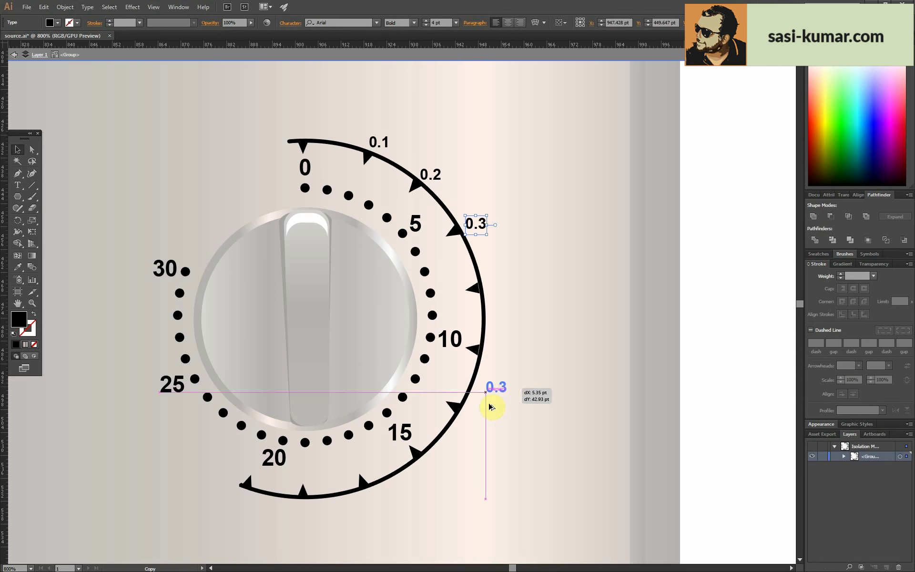
- Retype the next copied label on the arc to read 0.6
double_click(484, 418)
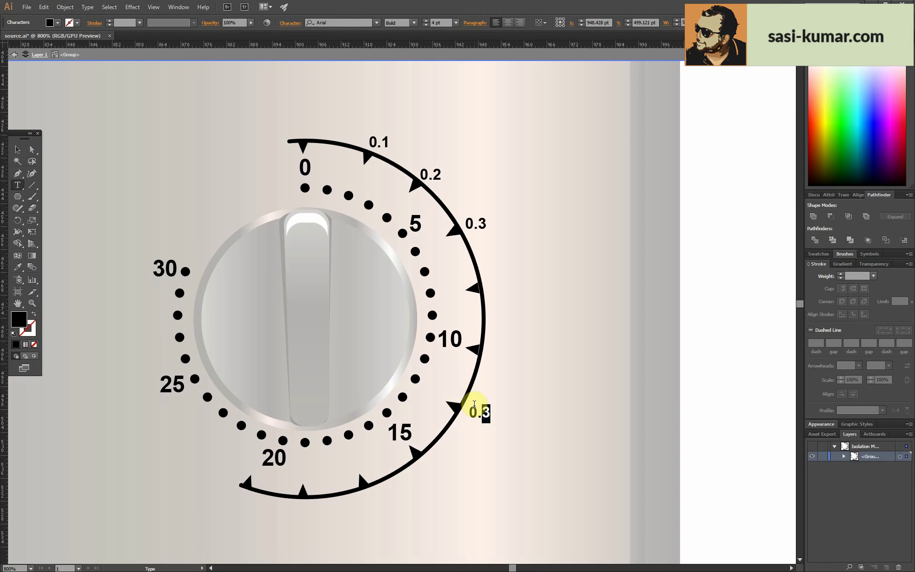
type("4")
left_click(17, 150)
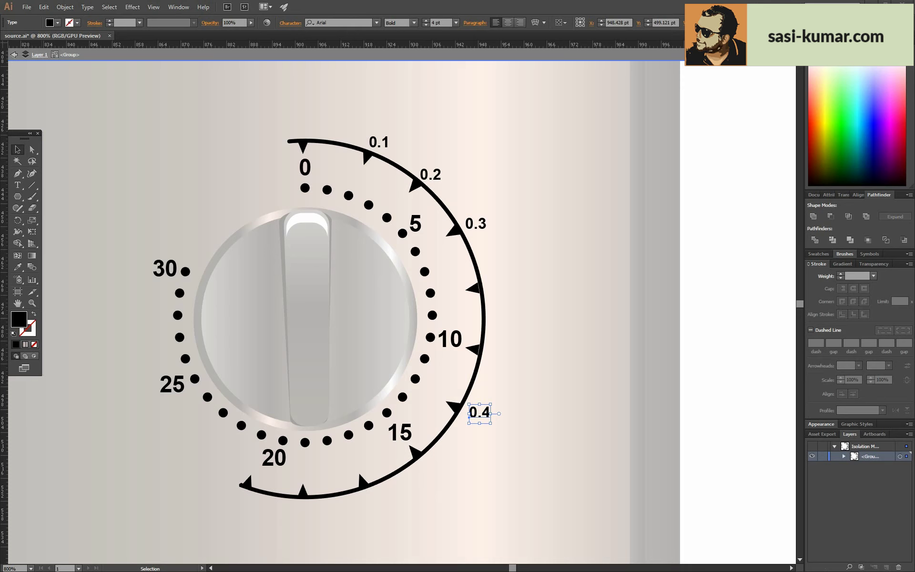
double_click(486, 412)
type("6")
left_click(18, 149)
- Copy a label to the arc's lower end as 0.8 and leave the dial group
mouse_move(482, 412)
left_mouse_down()
mouse_move(385, 507)
mouse_move(241, 503)
left_mouse_up()
double_click(379, 504)
type("8")
key("Escape")
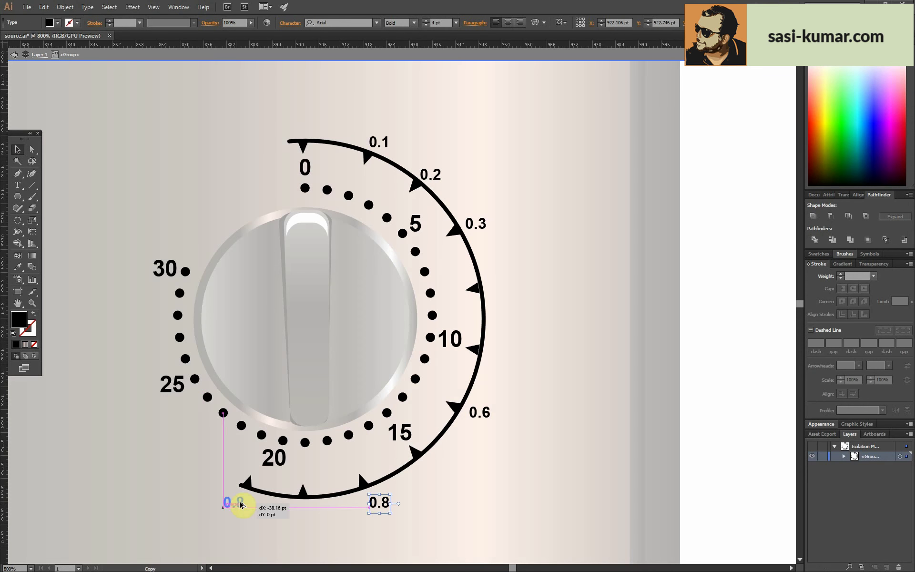
double_click(241, 502)
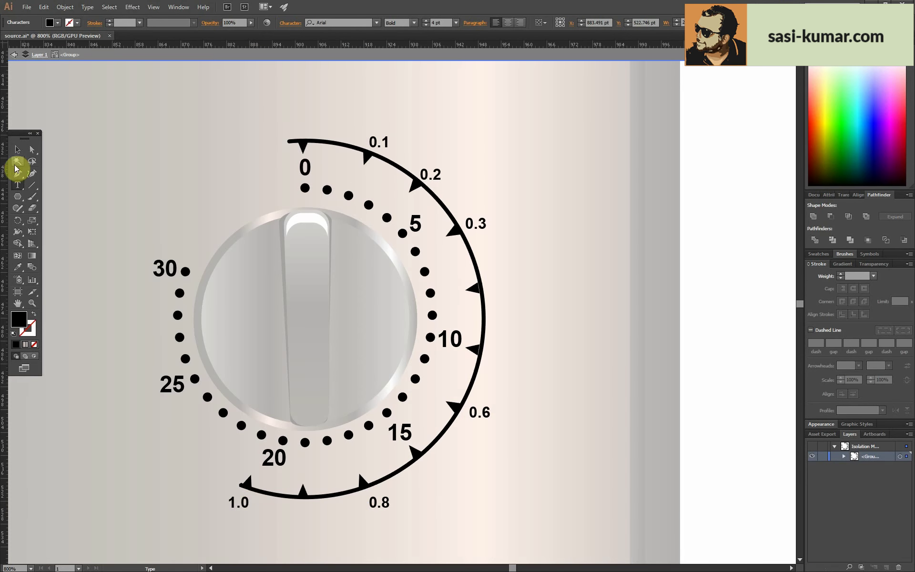
left_click(18, 149)
double_click(611, 327)
key("ctrl+minus")
key("ctrl+minus")
key("ctrl+minus")
key("ctrl+minus")
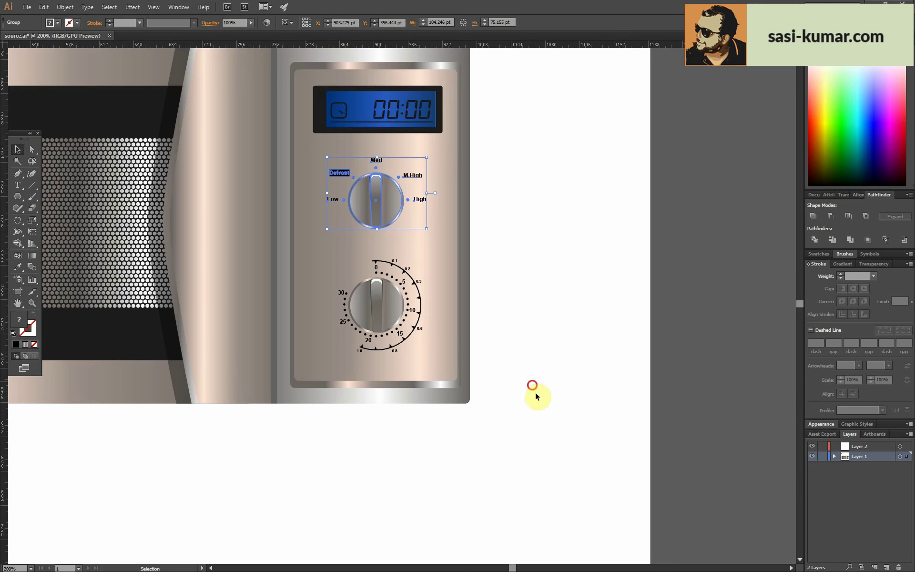
- Select the timer dial and knob parts and recentre the view on the two dials
left_click(387, 188)
left_click(318, 24)
left_click(532, 214)
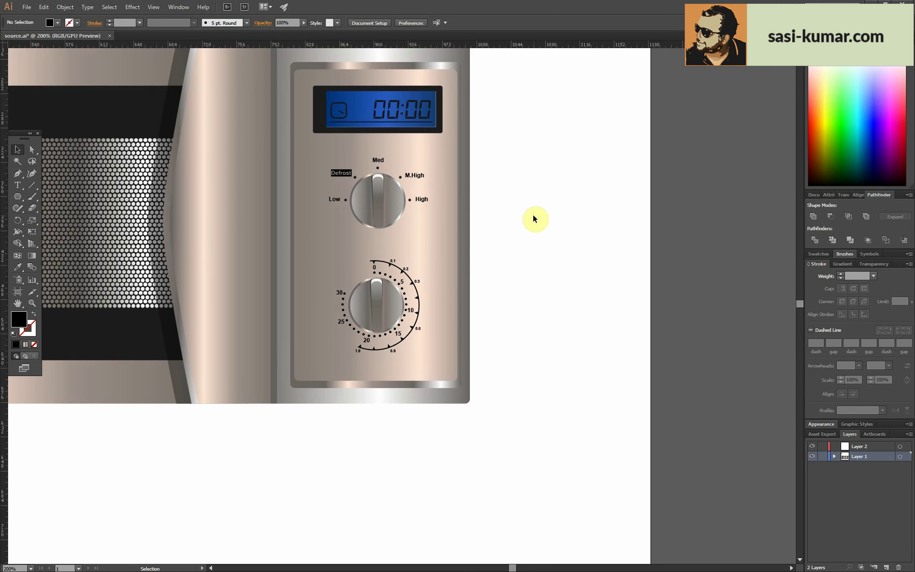
left_click_drag(524, 228, 564, 256)
left_click_drag(472, 388, 348, 275)
left_click(619, 362)
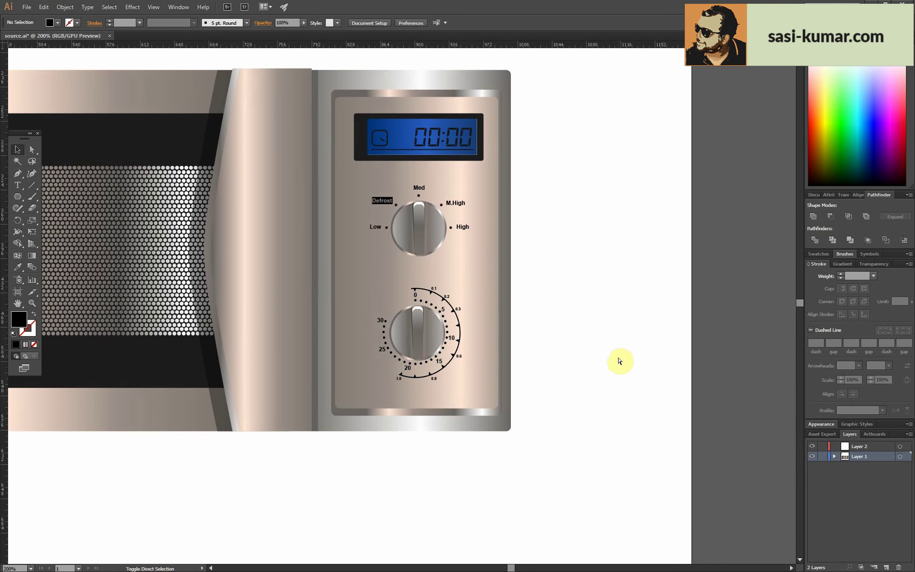
left_click_drag(599, 388, 364, 297)
left_click(424, 333)
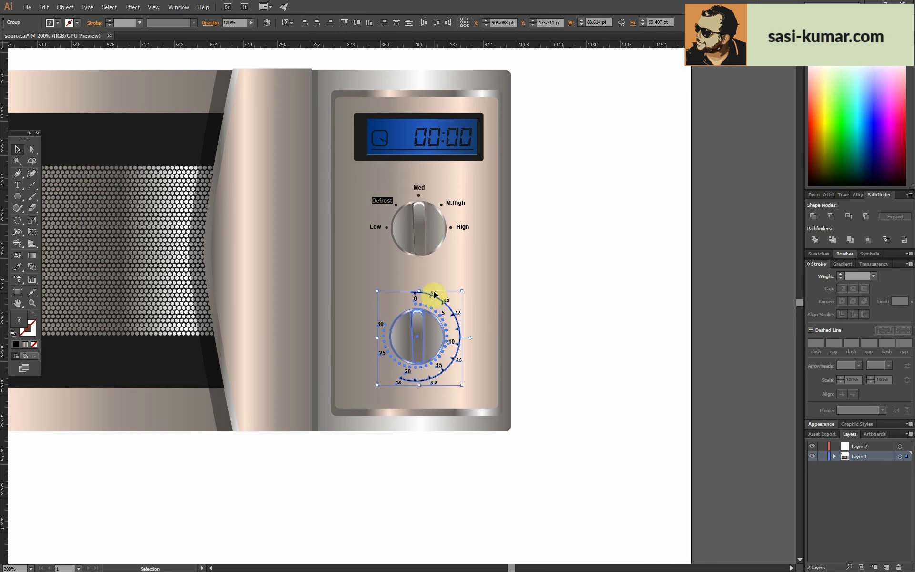
left_click(587, 343)
key("ctrl+plus")
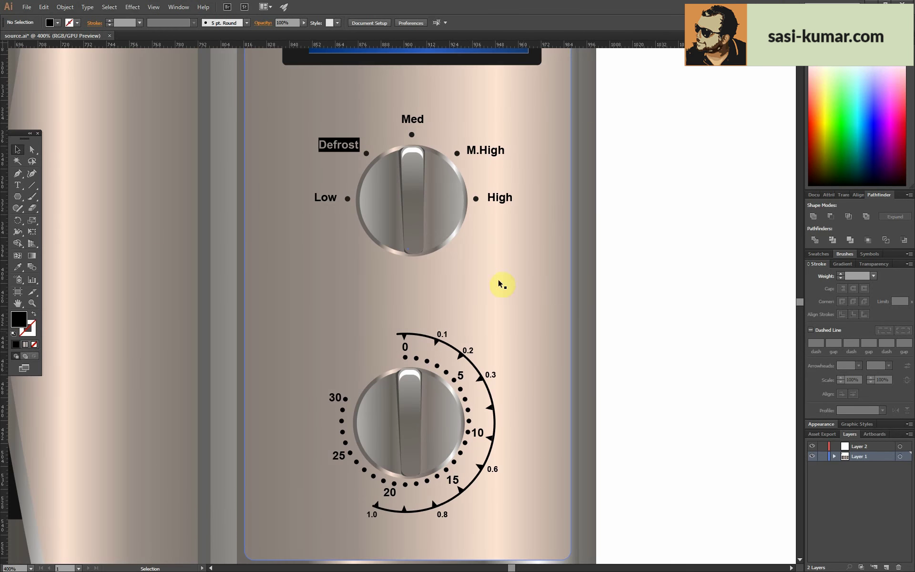
- Add a bold 'Time' text label just above the timer dial
double_click(408, 119)
key("Escape")
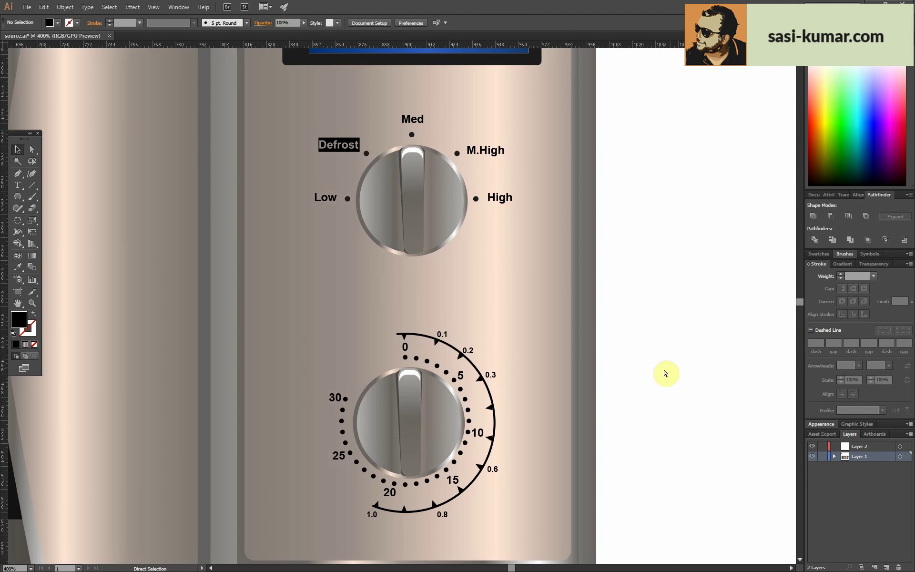
key("t")
left_click(384, 301)
type("Time")
key("Escape")
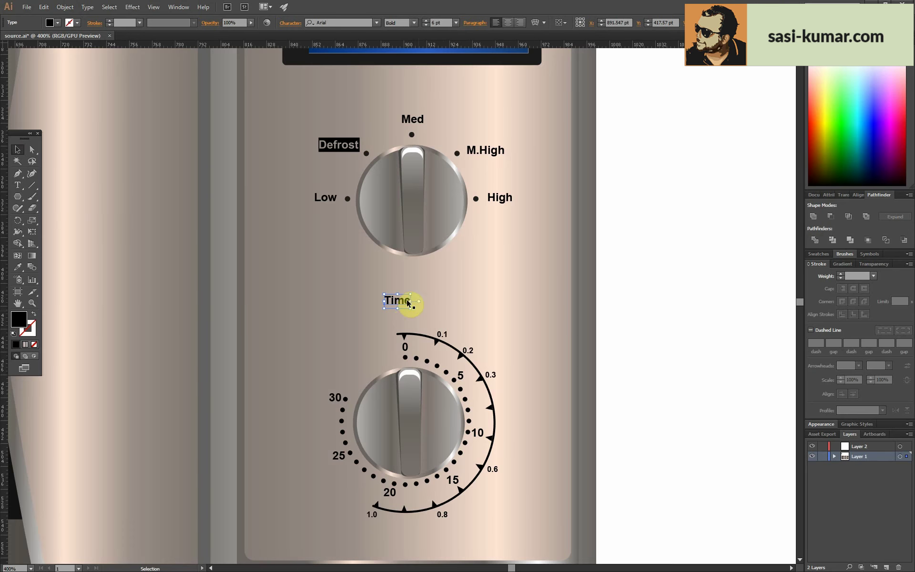
left_click_drag(404, 318, 407, 322)
left_click(670, 349)
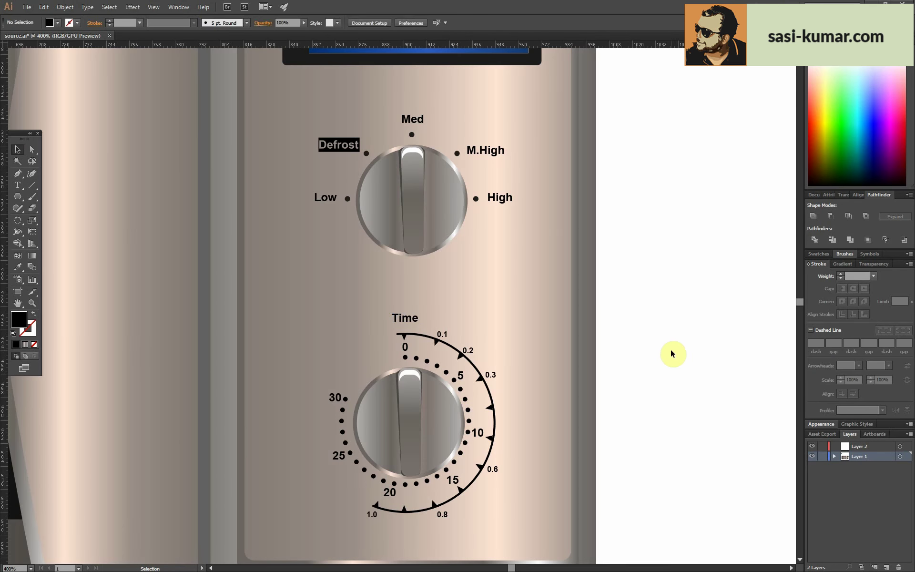
key("ctrl+minus")
key("ctrl+minus")
key("ctrl+minus")
- Move all control-panel objects slightly left
key("ctrl+a")
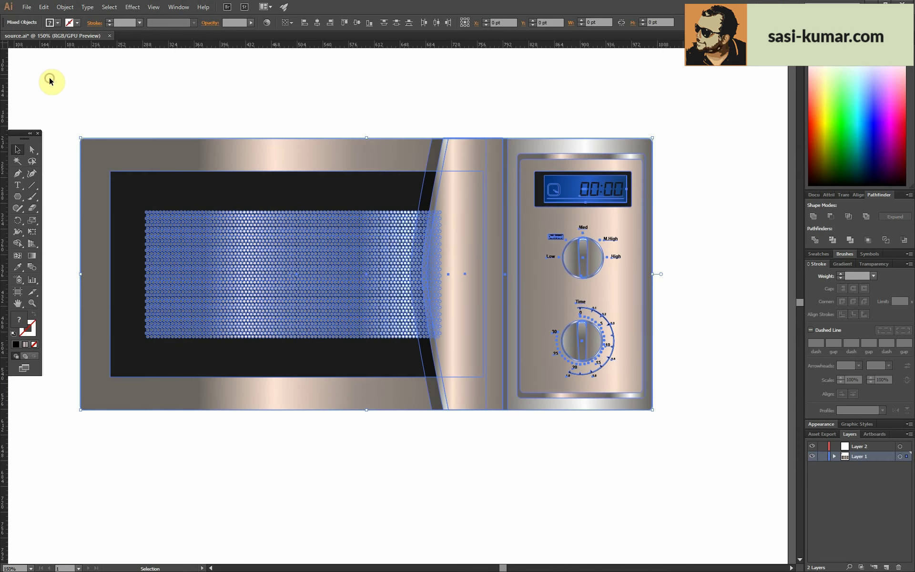
left_click(745, 260)
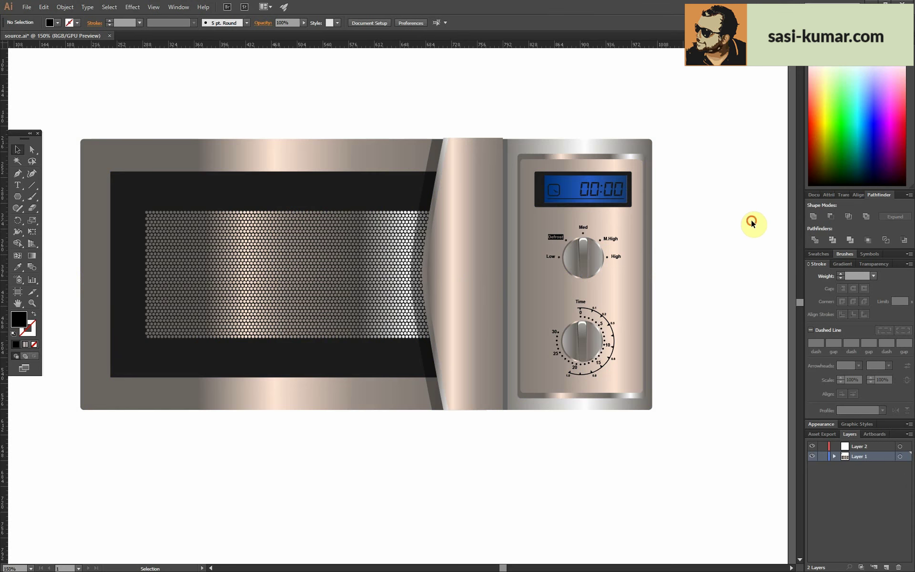
left_click_drag(680, 216, 723, 202)
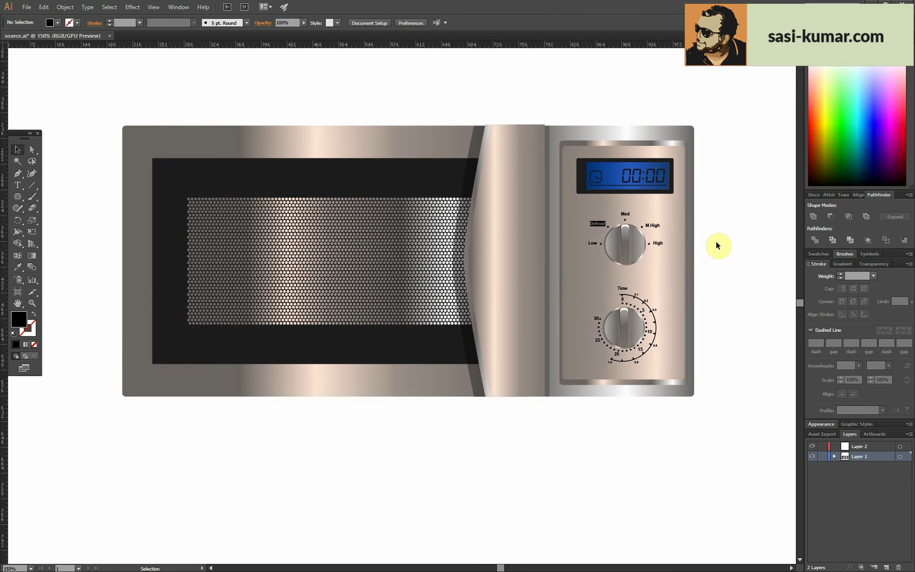
double_click(562, 264)
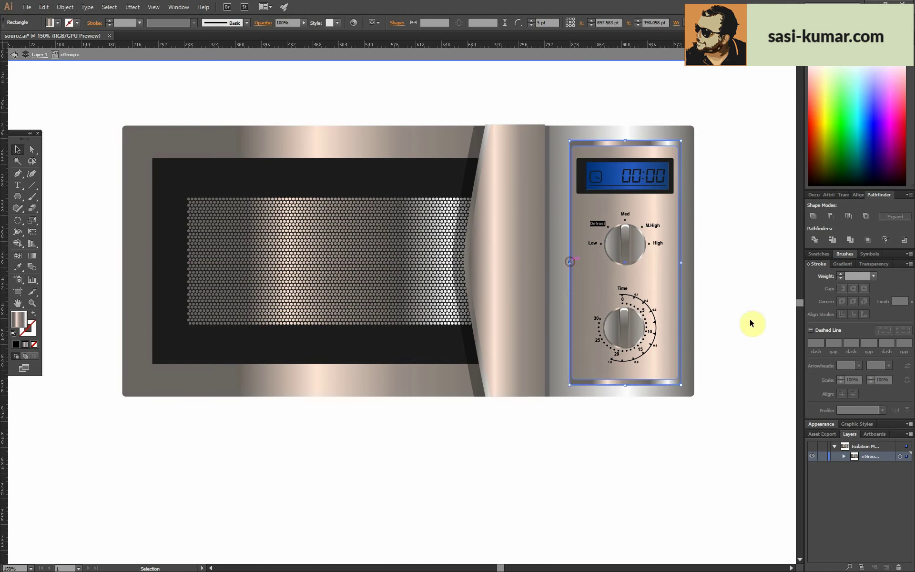
key("ctrl+a")
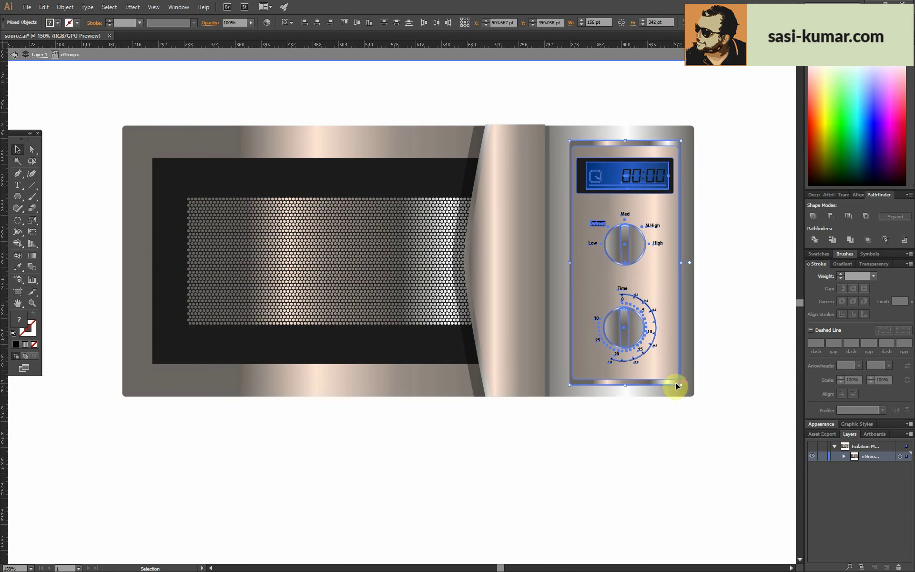
key("Left")
key("Left")
key("Left")
key("Left")
key("Left")
key("Left")
key("Left")
key("Left")
key("Left")
- Pull the microwave body's right-hand anchors inward to fit the control panel
double_click(678, 194)
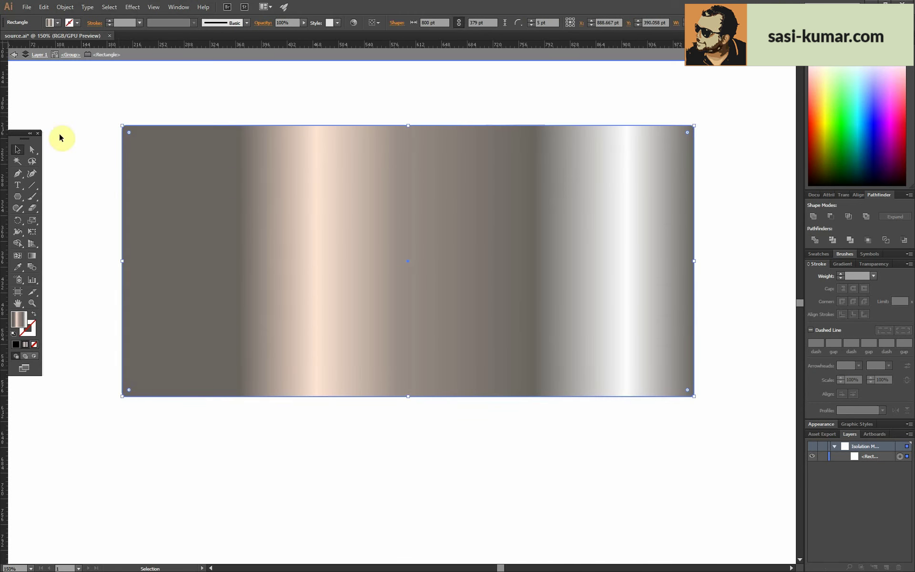
left_click(32, 150)
mouse_move(690, 483)
left_mouse_down()
mouse_move(715, 114)
mouse_move(656, 124)
left_mouse_up()
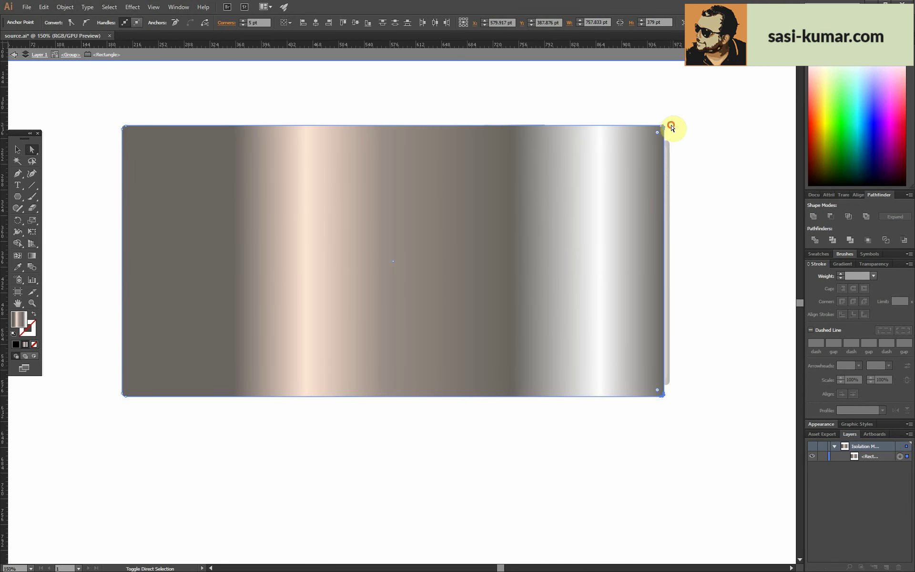
left_click_drag(664, 389, 678, 389)
left_click(17, 150)
double_click(443, 481)
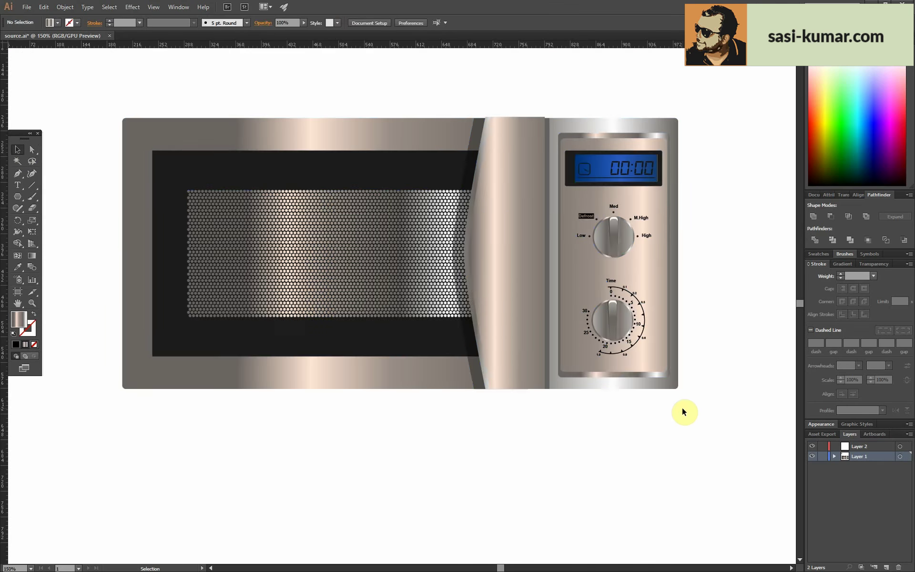
- Draw a black rounded-rectangle foot under the left end and copy it under the right
key("ctrl+1")
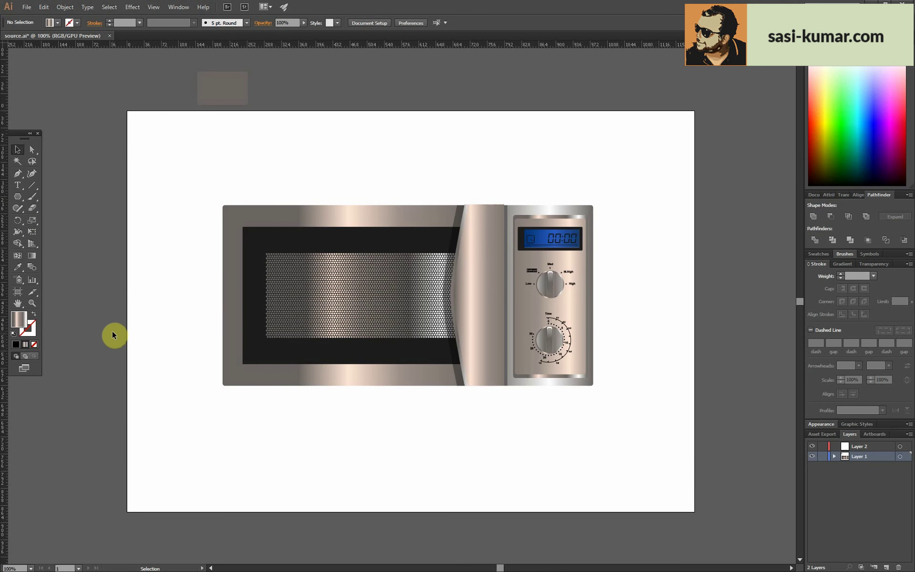
left_click_drag(17, 196, 58, 208)
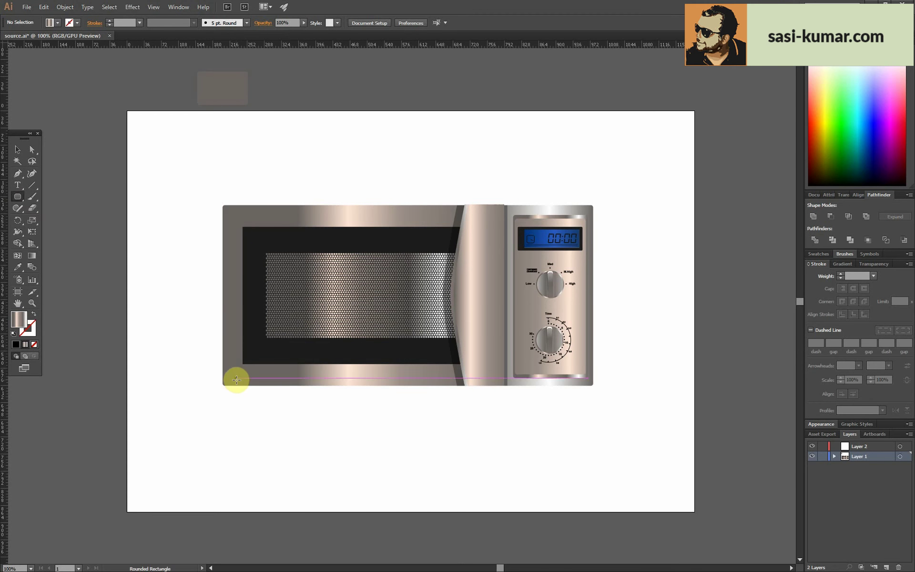
left_click_drag(242, 382, 293, 394)
left_click(18, 149)
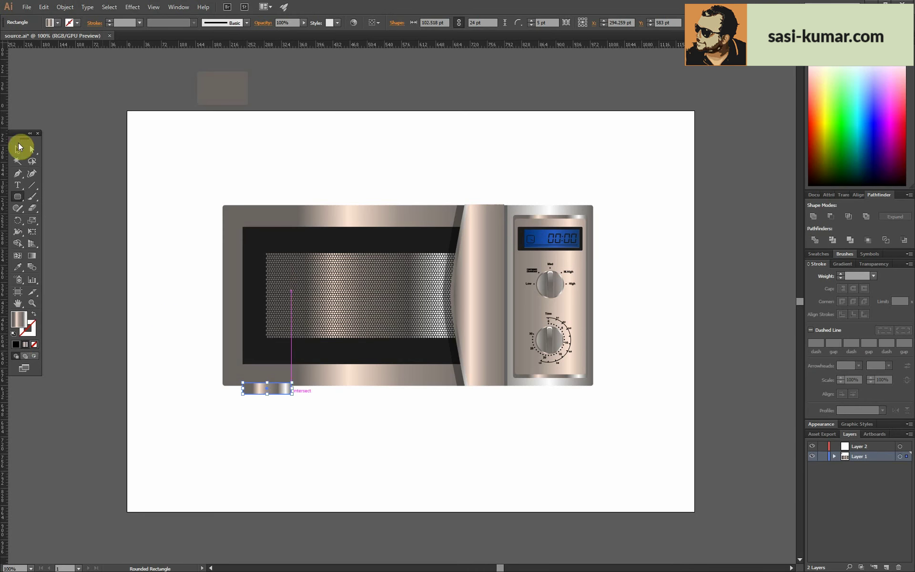
left_click(13, 345)
left_click_drag(271, 389, 563, 421)
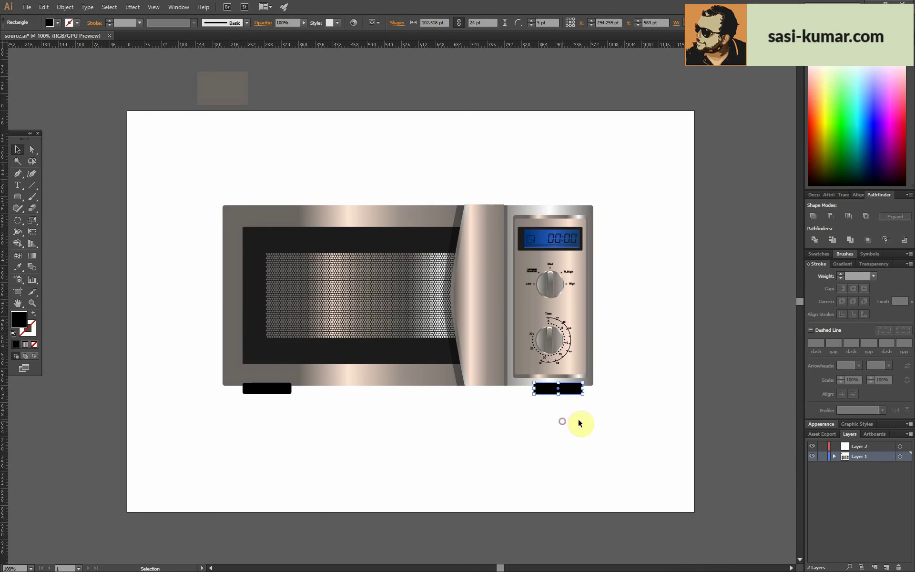
- Send both feet behind the microwave body and shift the microwave slightly right and down
left_click(256, 391, "shift")
right_click(555, 387)
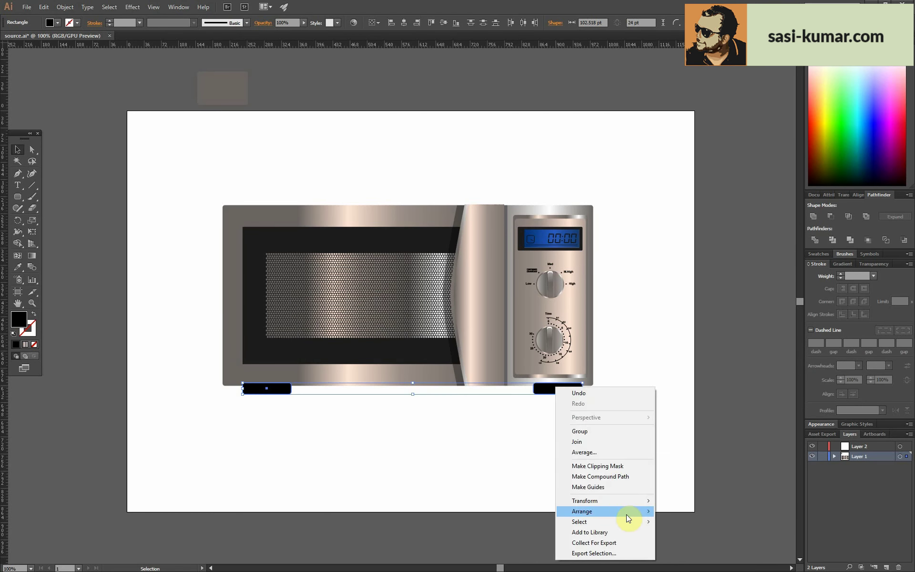
left_click(682, 541)
left_click(653, 459)
left_click_drag(655, 445, 180, 168)
left_click(180, 167)
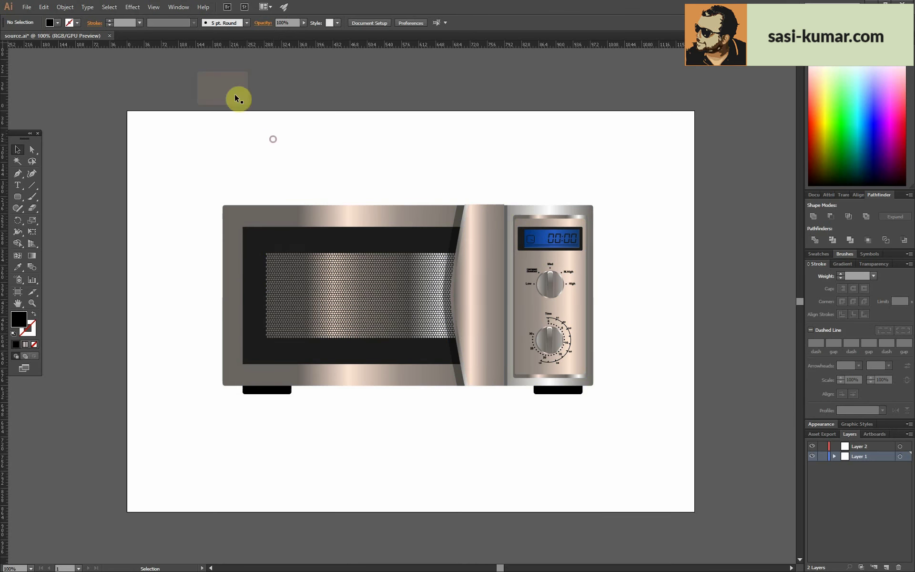
left_click(554, 251)
left_click_drag(491, 257, 505, 262)
left_click(364, 184)
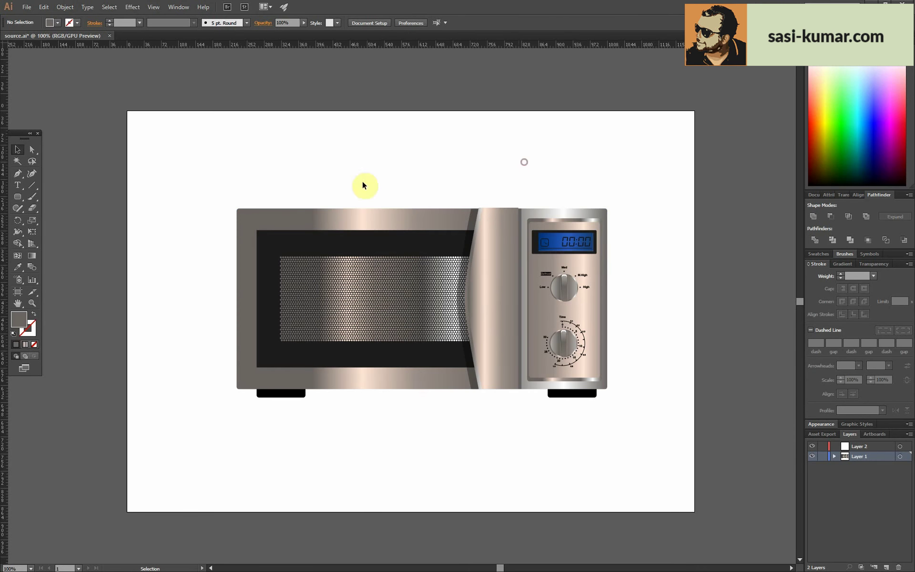
- Draw an artboard-sized rectangle and move it to the layer below the microwave
key("ctrl+minus")
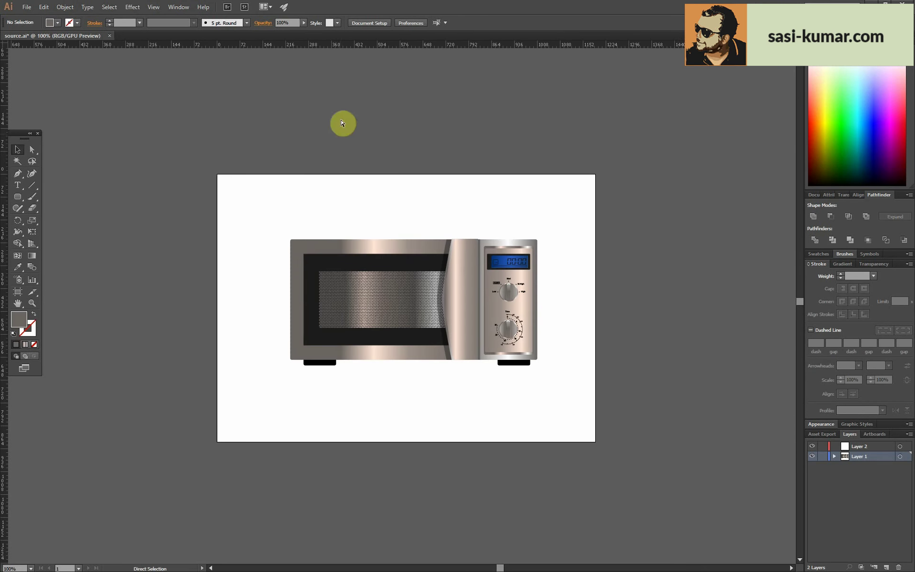
left_click(21, 195)
left_click_drag(215, 170, 594, 436)
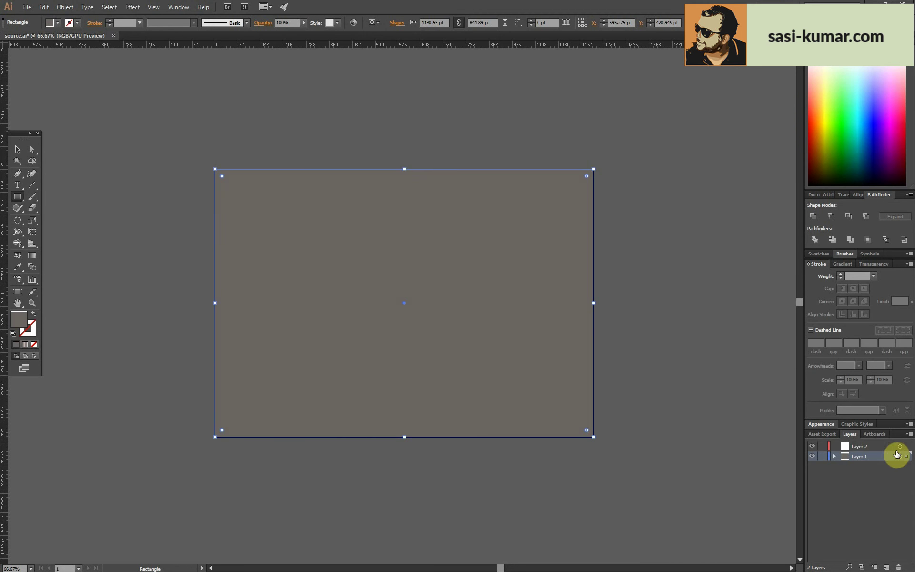
mouse_move(898, 455)
left_mouse_down()
mouse_move(901, 446)
mouse_move(893, 511)
left_mouse_up()
- Fill the background rectangle with dark teal #114551 and deselect it
double_click(24, 323)
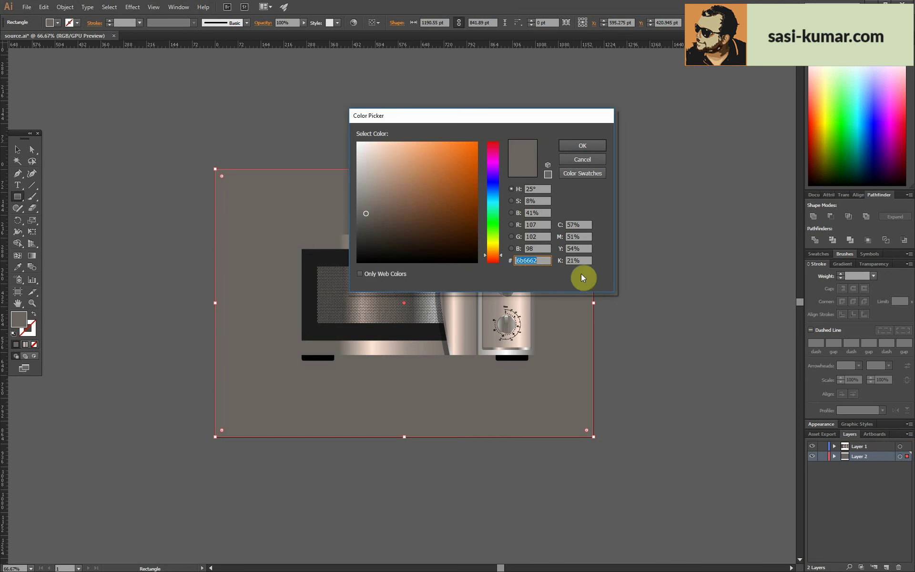
left_click(492, 199)
left_click(458, 244)
left_click(453, 224)
left_click(593, 147)
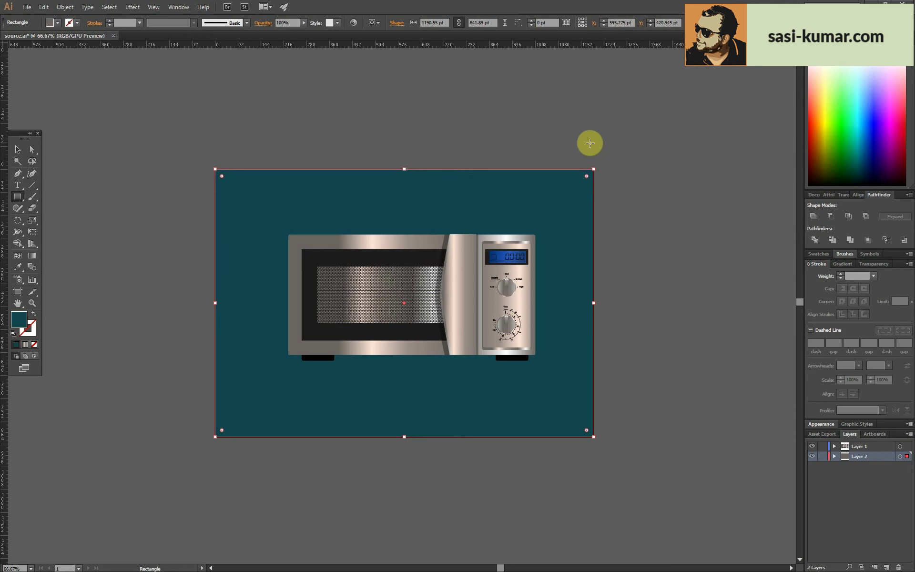
left_click(665, 320)
key("Escape")
key("v")
left_click(282, 110)
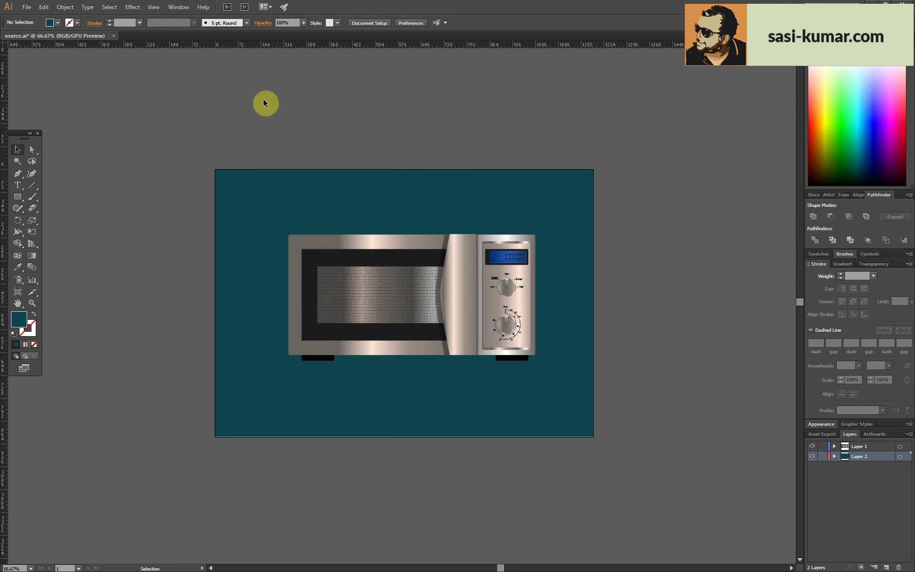
- Save the document and view the artboard at 100%
key("a")
left_click(26, 7)
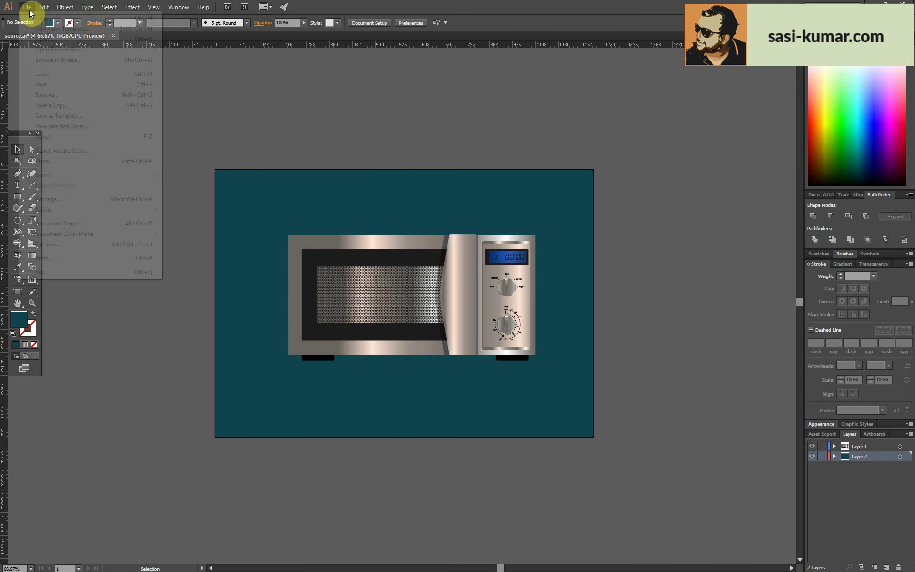
left_click(54, 82)
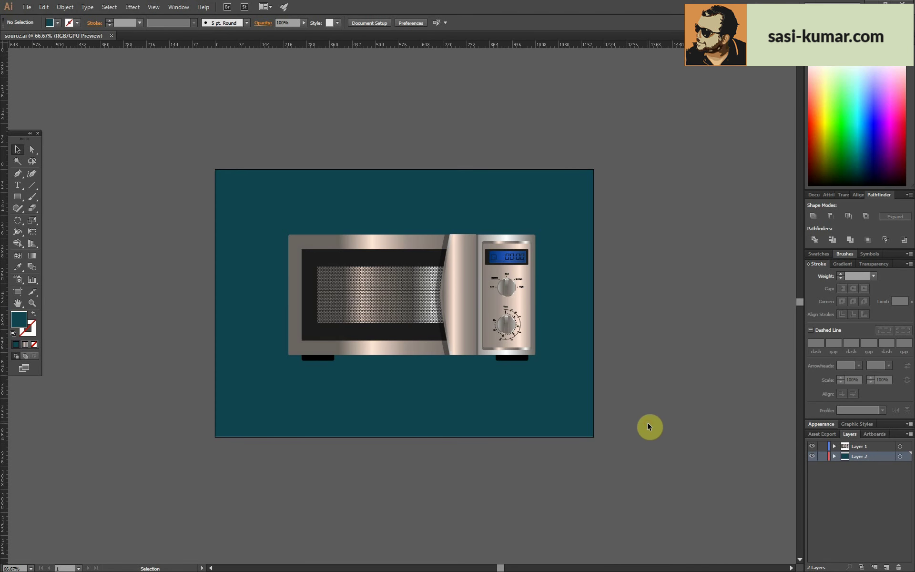
key("ctrl+1")
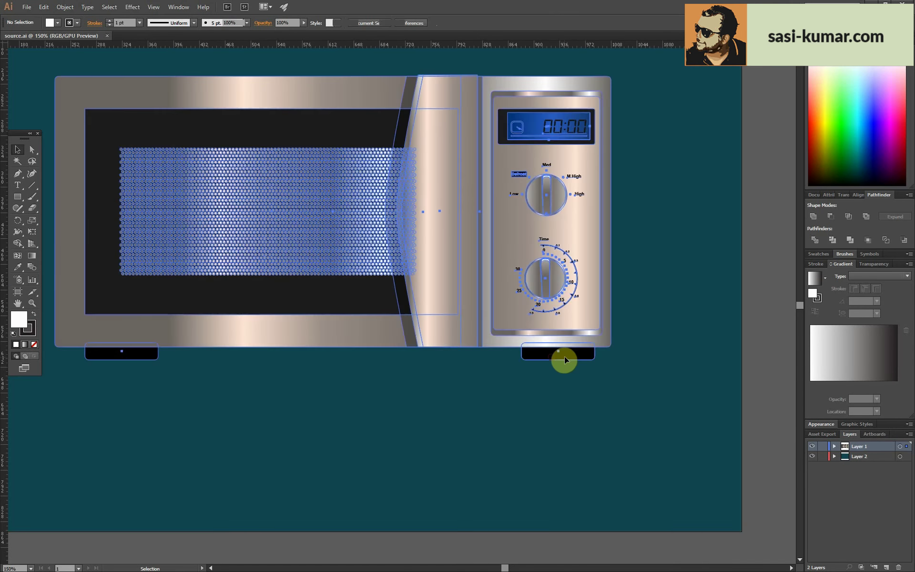
- Eyedropper the body's metallic gradient onto both feet, flipping the right foot's gradient to -180°
double_click(565, 356)
left_click(565, 357)
left_click(133, 354, "shift")
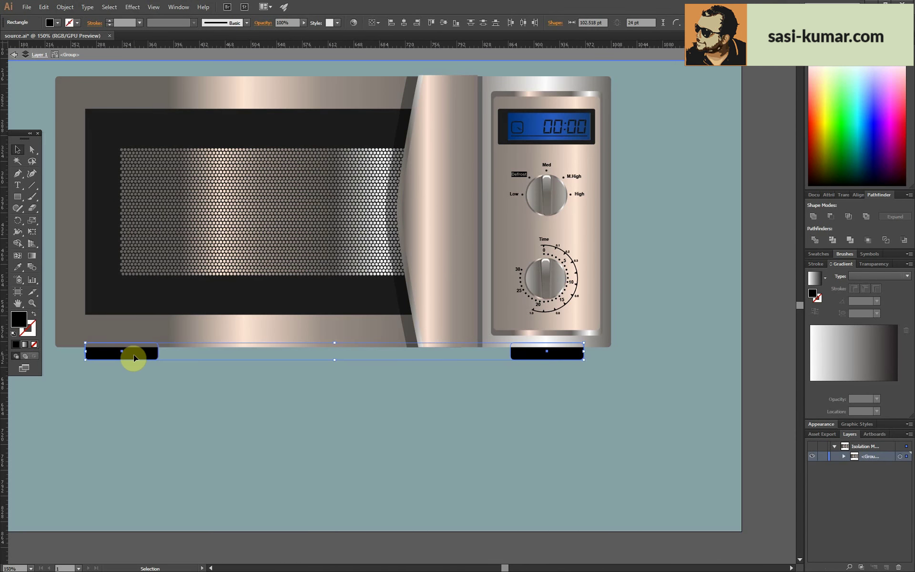
left_click(134, 354, "shift")
key("i")
left_click(602, 341)
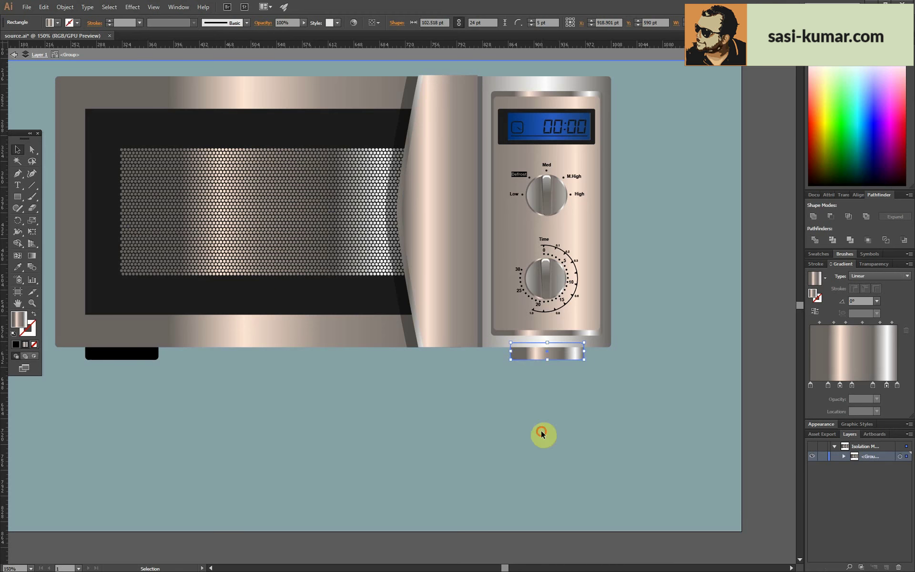
key("g")
key("v")
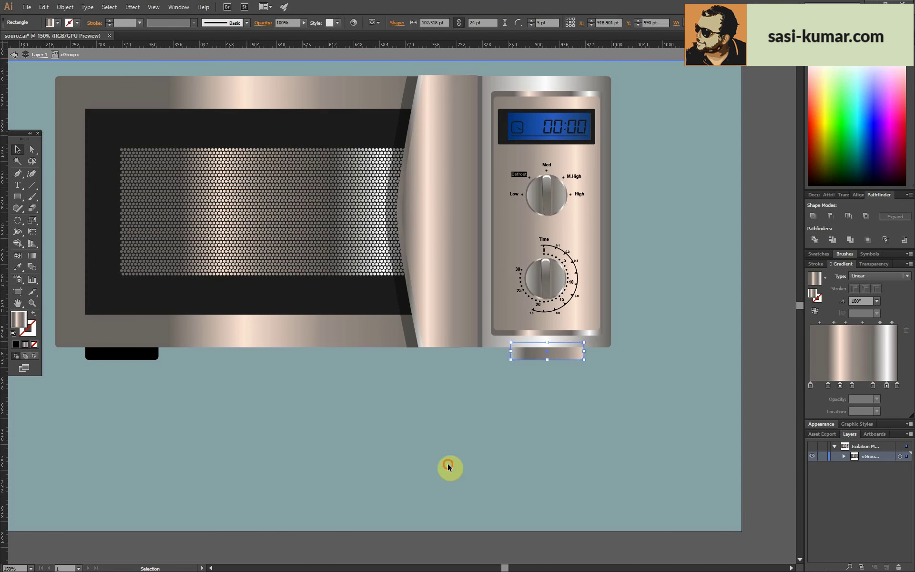
key("i")
left_click(511, 341)
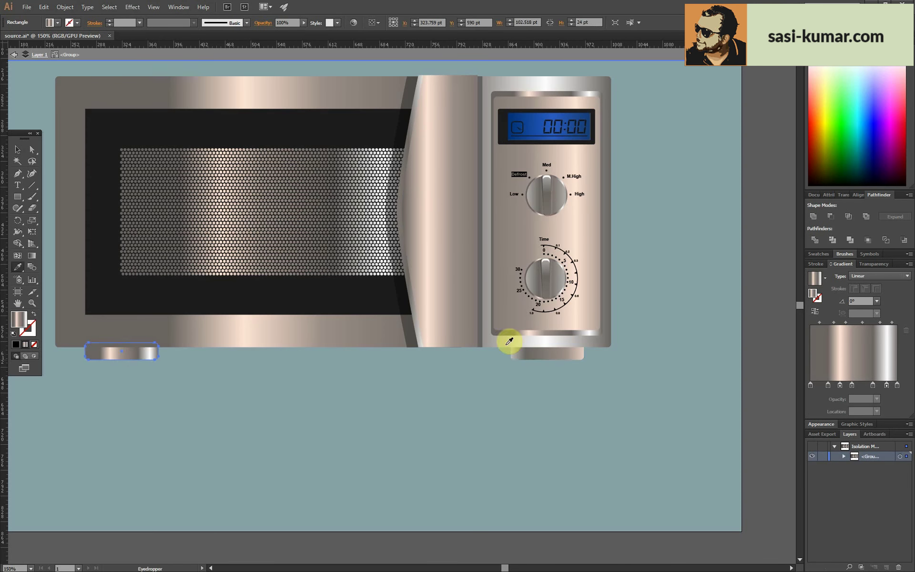
key("g")
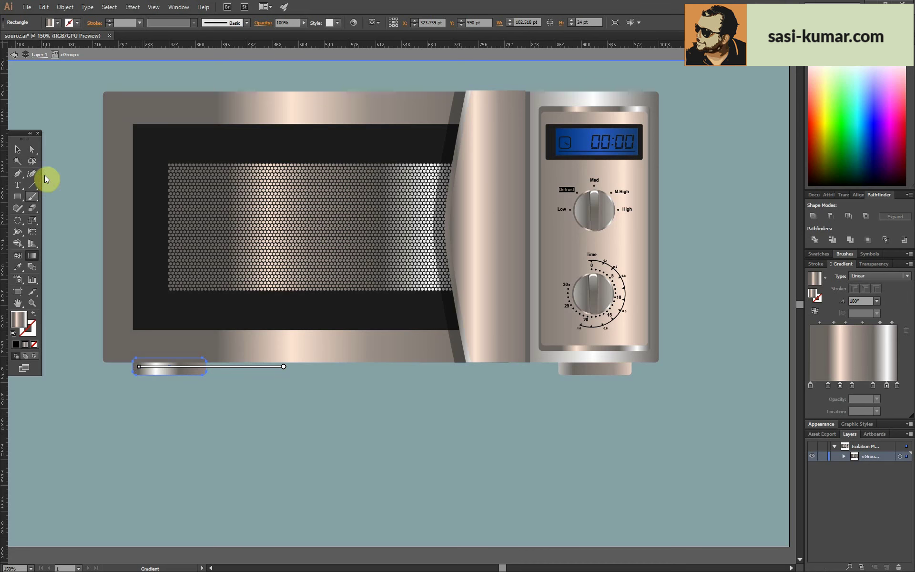
key("v")
- Split the left foot with an unfilled rectangle using Pathfinder Divide
double_click(169, 368)
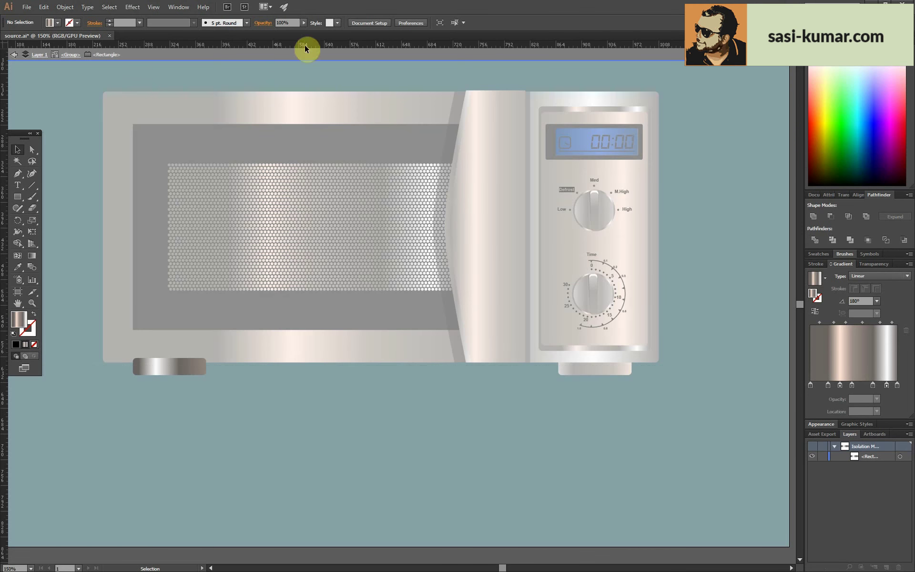
key("ctrl+semicolon")
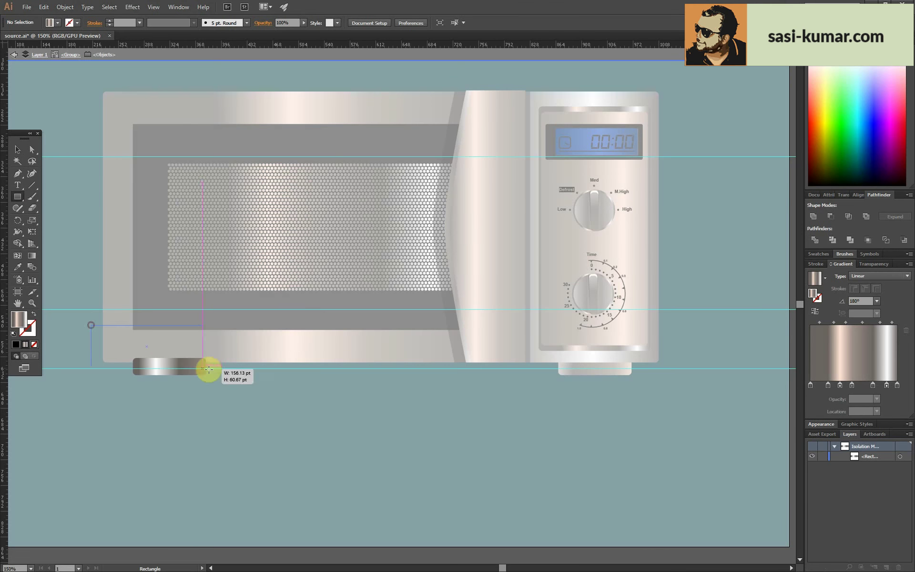
left_click_drag(281, 368, 280, 368)
left_click(17, 151)
left_click(34, 345)
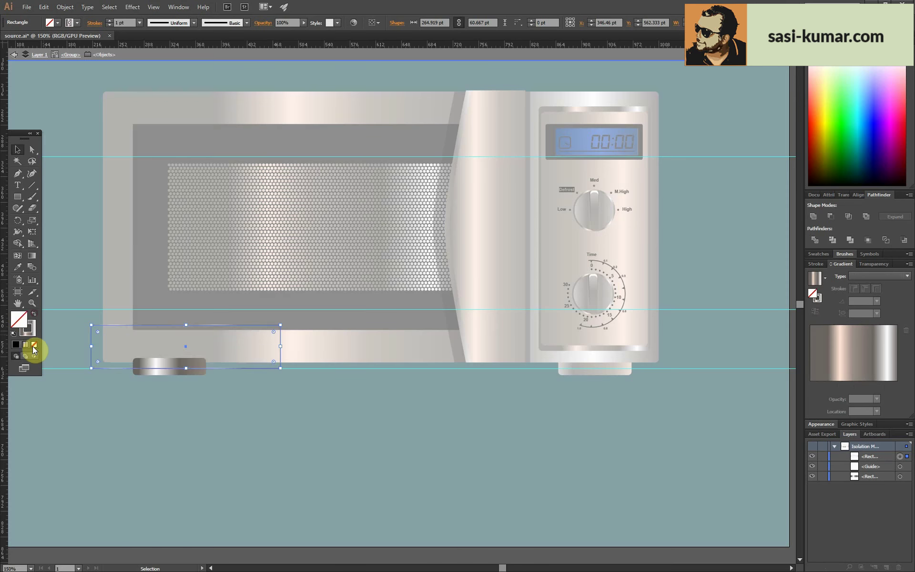
left_click_drag(278, 363, 198, 376)
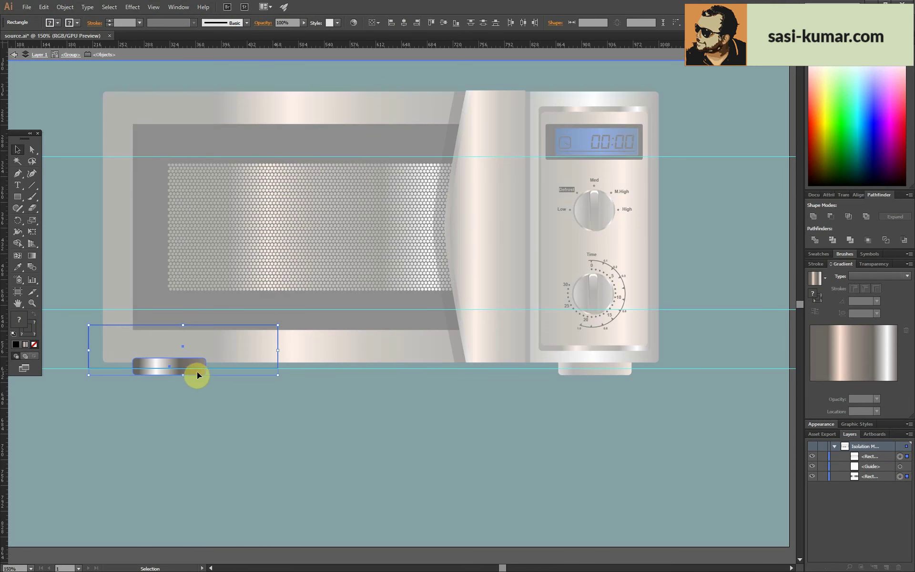
left_click(816, 240)
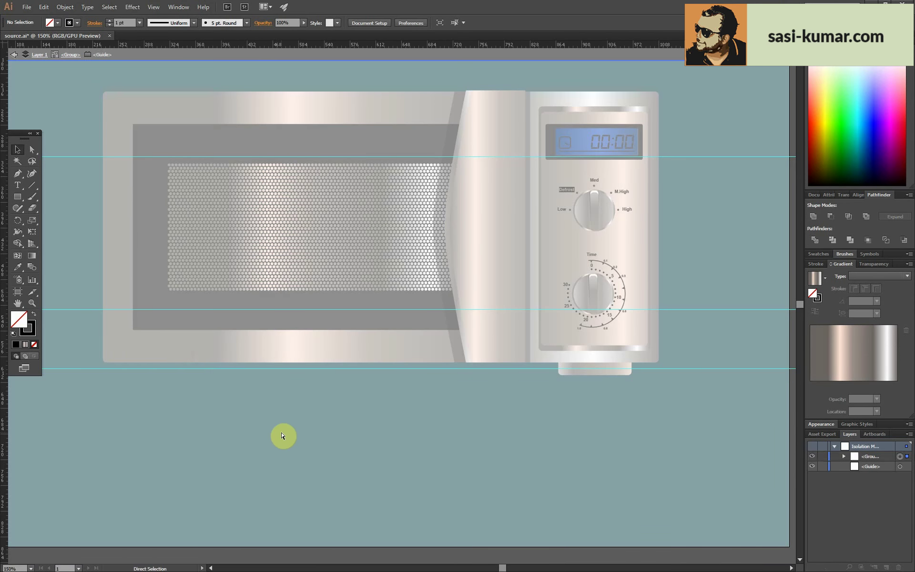
- Darken the top piece of the split left foot
key("ctrl+plus")
key("ctrl+plus")
key("ctrl+plus")
key("ctrl+plus")
double_click(255, 300)
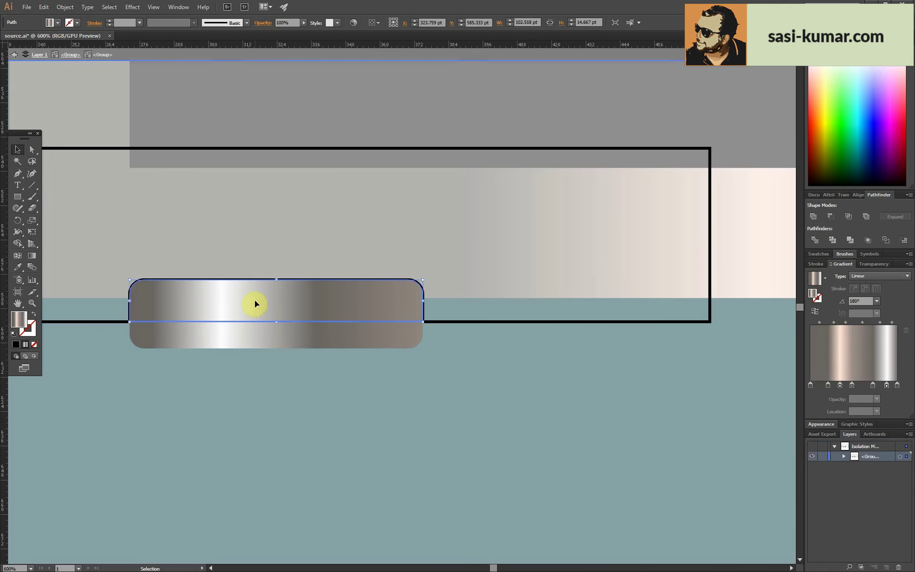
left_click_drag(255, 299, 275, 389)
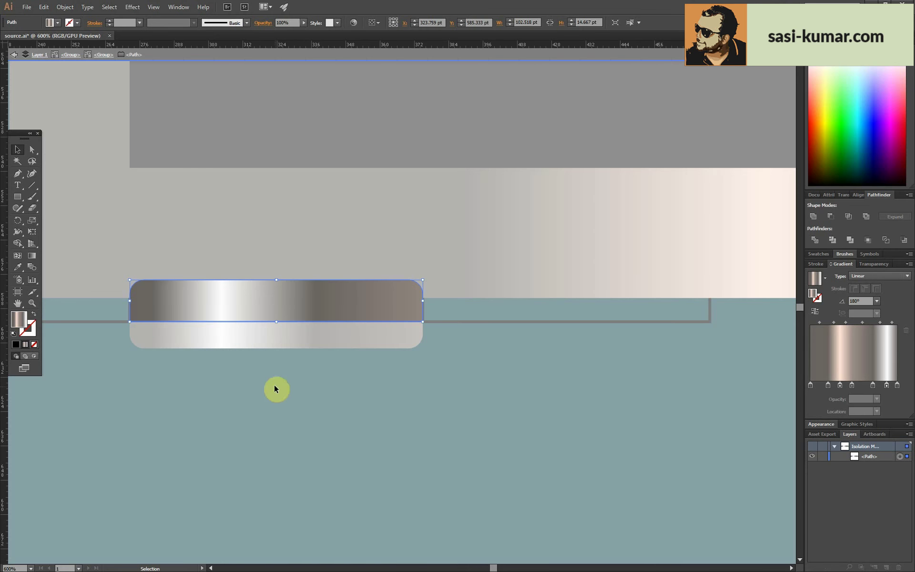
double_click(385, 478)
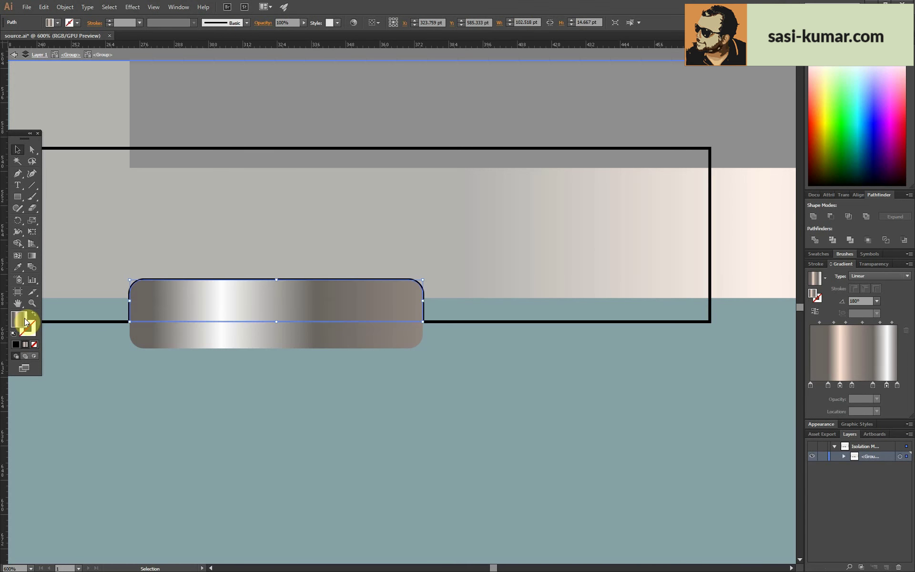
left_click(16, 344)
key("ctrl+z")
key("ctrl+z")
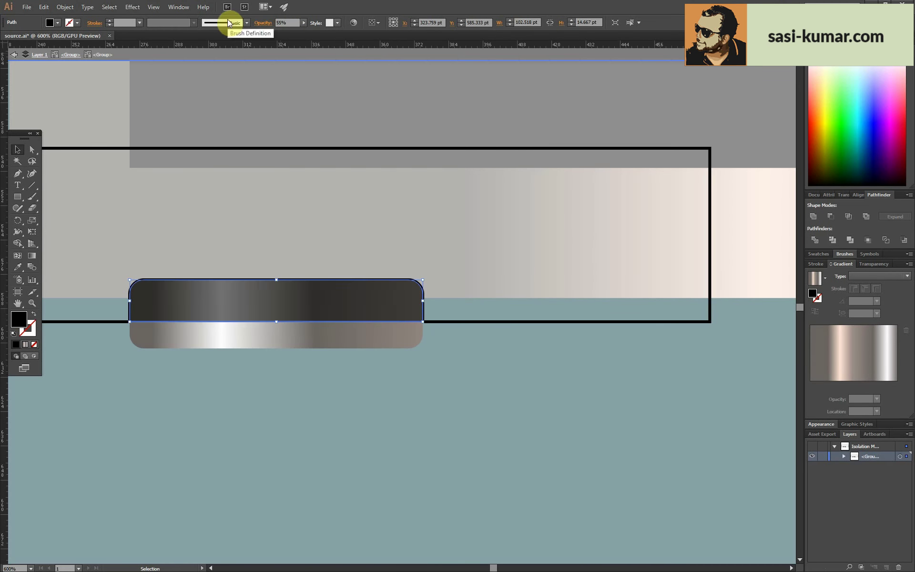
left_click(490, 322)
- Paste the two-tone foot over the right foot and align it
key("ctrl+1")
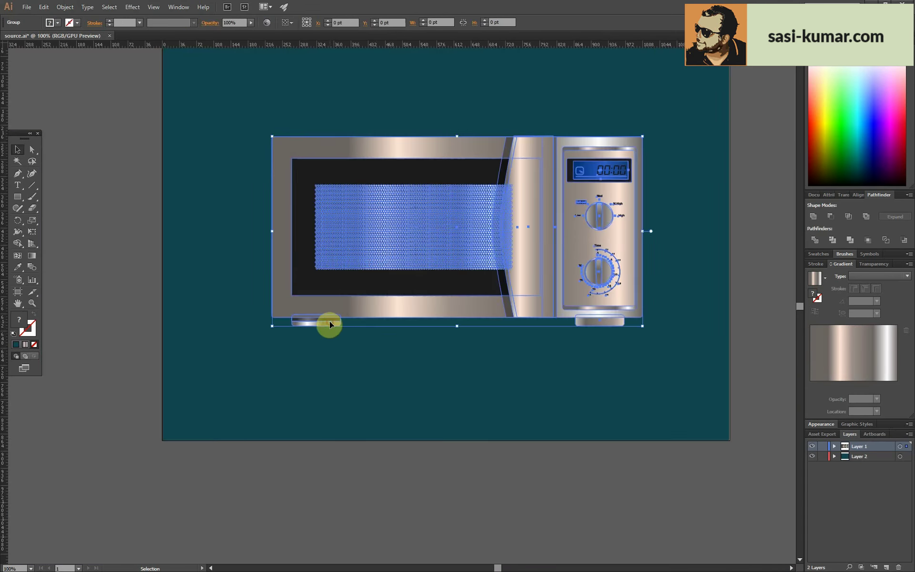
left_click(330, 322)
scroll(333, 320, "up", 4)
left_click(345, 307)
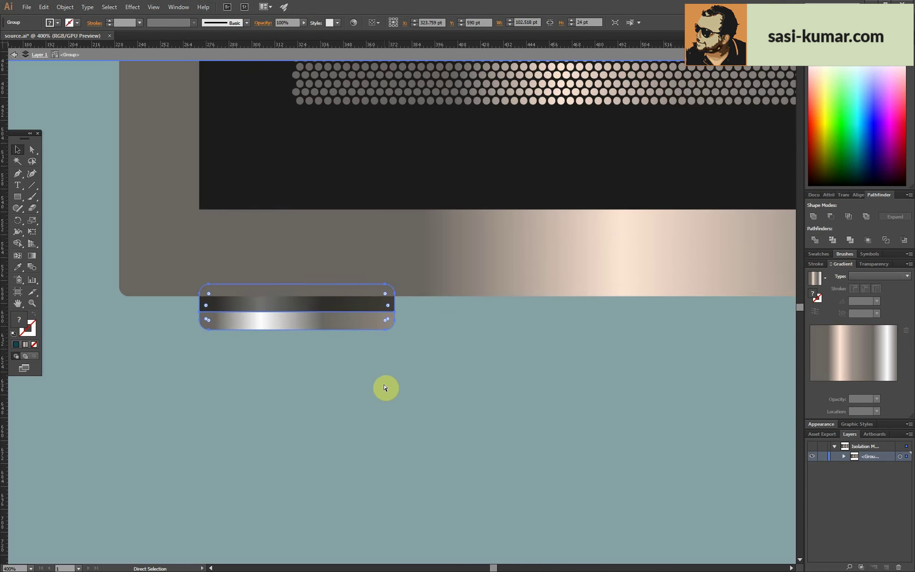
scroll(385, 388, "right", 10)
key("ctrl+f")
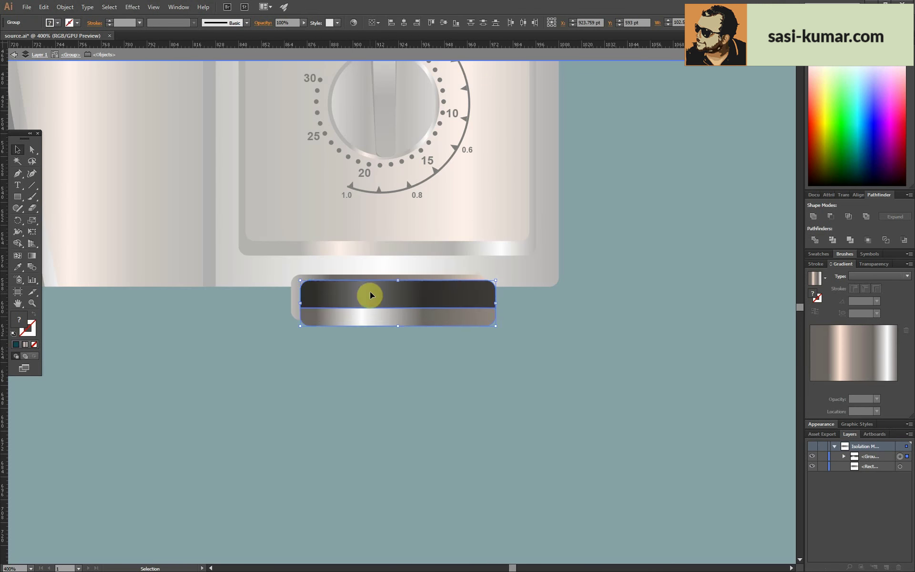
left_click_drag(370, 294, 392, 311)
- Redraw the bottom strip's gradient reversed and at a slight angle
key("g")
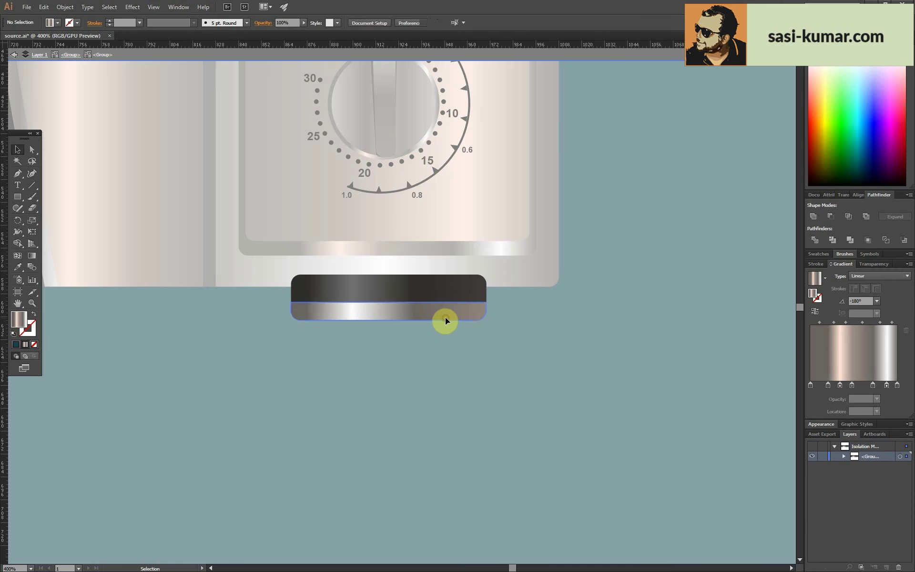
left_click_drag(504, 298, 337, 305)
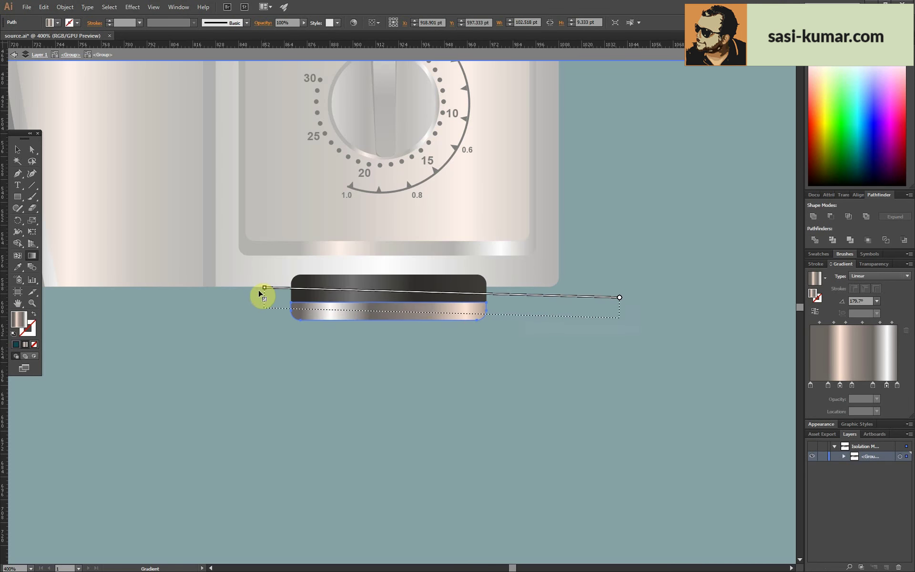
left_click_drag(270, 304, 494, 317)
key("v")
double_click(294, 439)
key("ctrl+1")
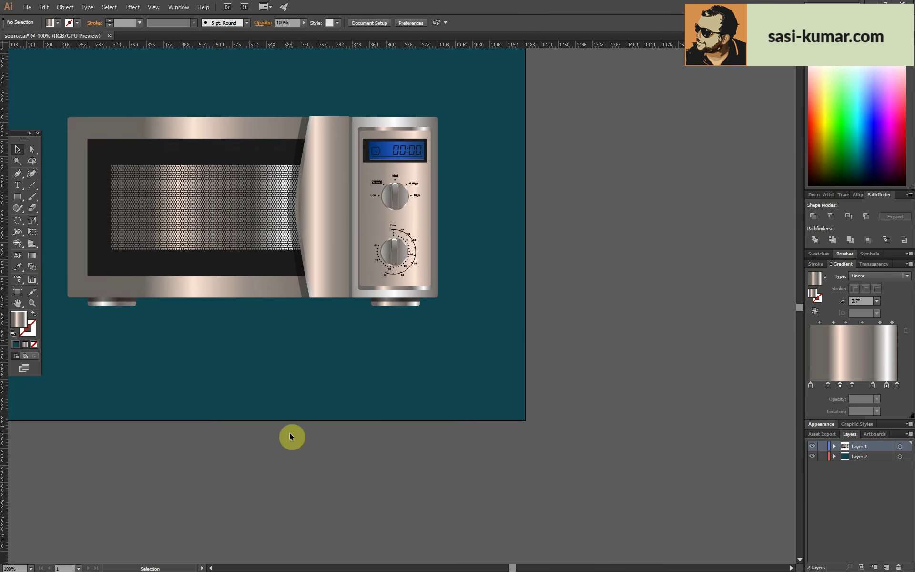
- Centre the microwave vertically on the artboard
left_click(485, 239)
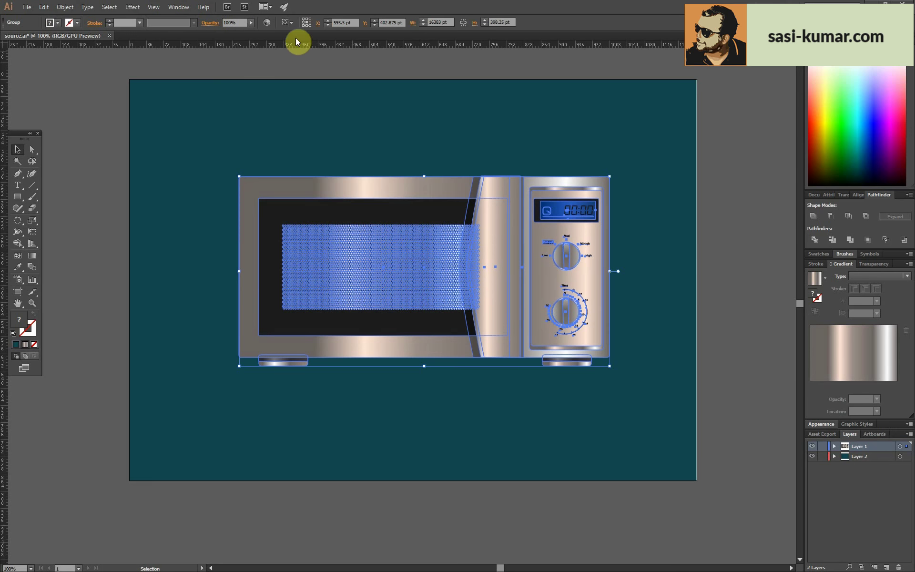
left_click(292, 54)
left_click(410, 22)
left_click(715, 251)
- Give the background rectangle a linear gradient and remove its extra stop
left_click(648, 210)
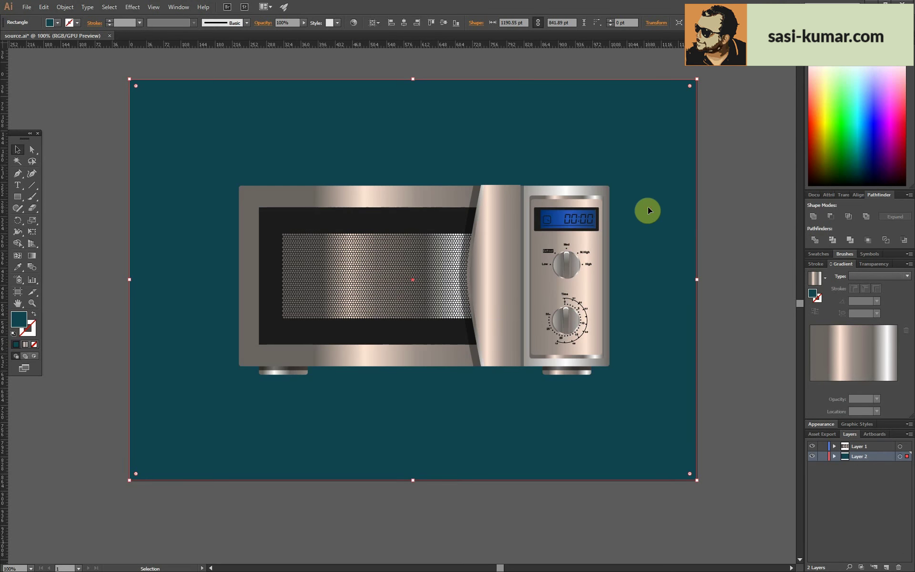
left_click(25, 344)
mouse_move(888, 386)
left_mouse_down()
mouse_move(875, 389)
mouse_move(872, 429)
left_mouse_up()
key("g")
left_click_drag(414, 79, 415, 484)
key("v")
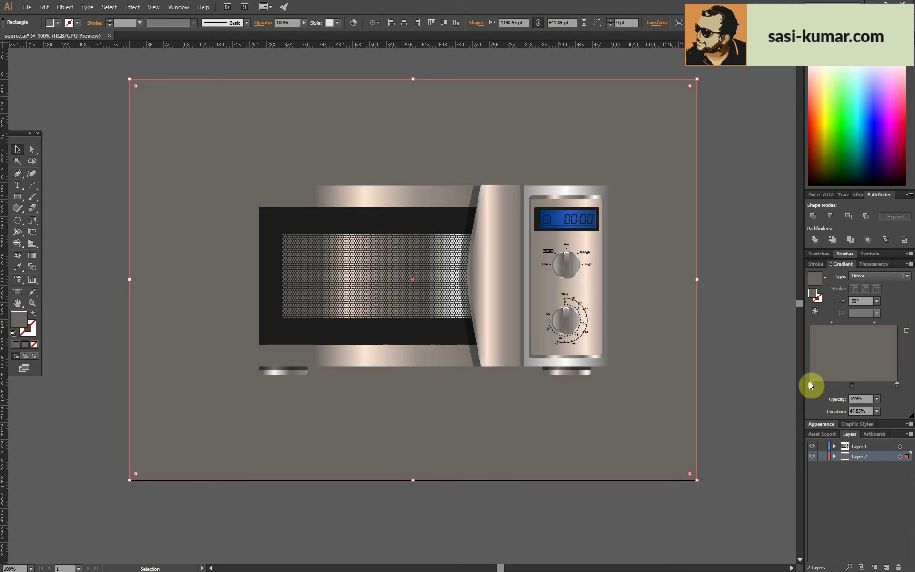
- Make the outer gradient stops black, with a bright cyan stop at 45.16%
double_click(811, 385)
left_click(789, 469)
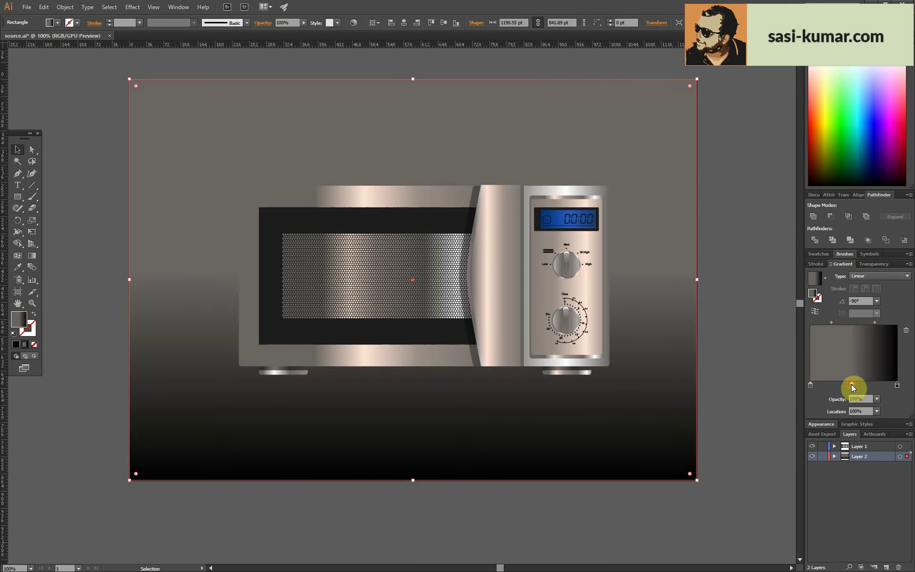
left_click(811, 385)
left_click(789, 469)
left_click(820, 385)
double_click(821, 385)
left_click(835, 477)
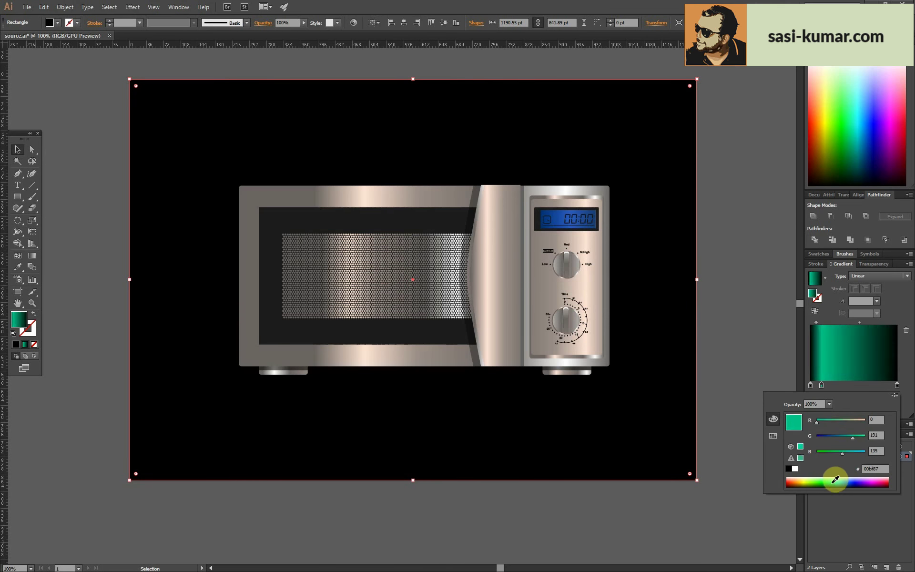
left_click(837, 476)
left_click_drag(821, 385, 850, 385)
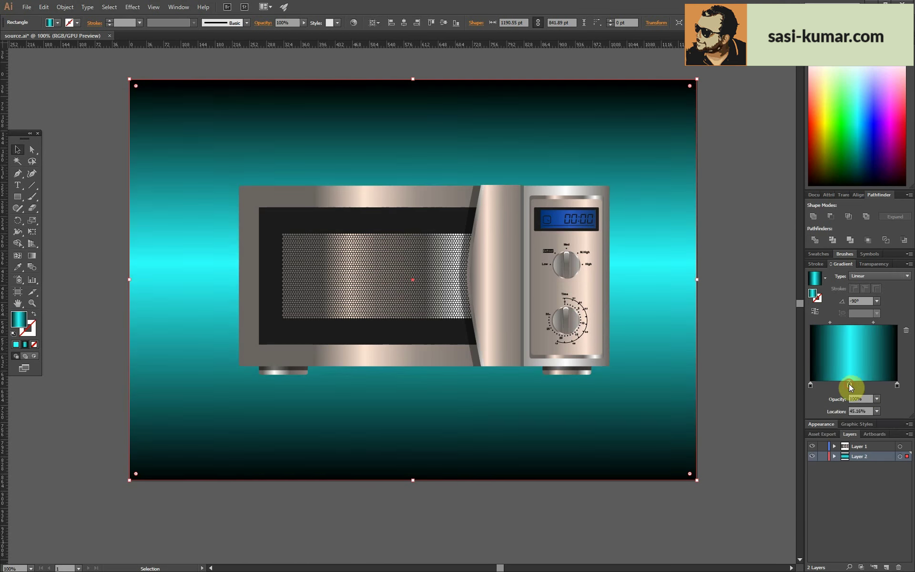
- Add another stop near the gradient's right end coloured cyan #00cce9
double_click(881, 385)
left_click(843, 480)
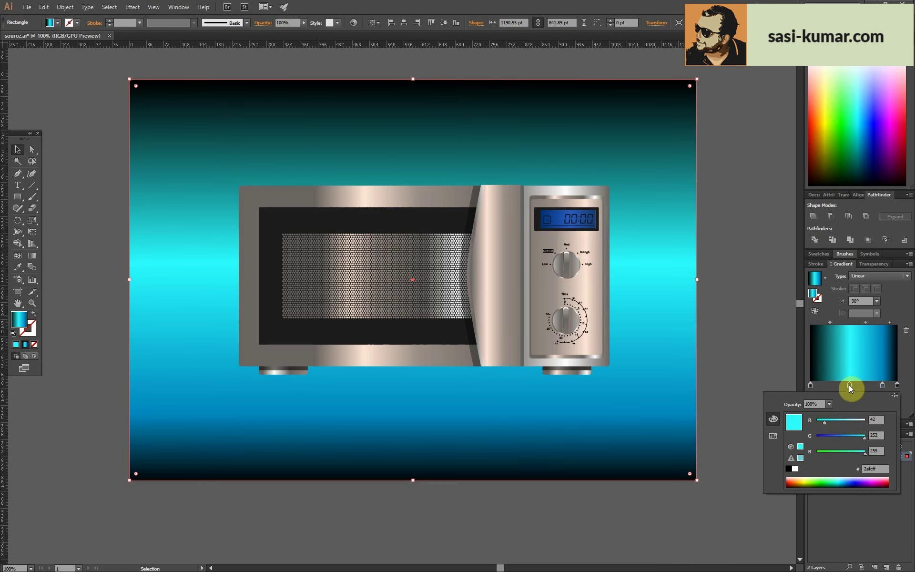
left_click(842, 478)
left_click(647, 233)
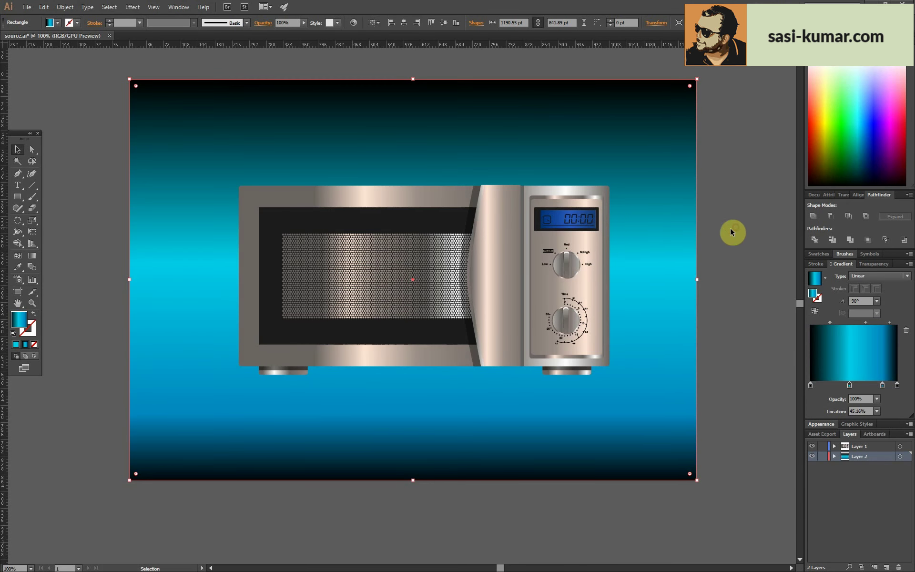
key("ctrl+minus")
- Draw an artboard-sized rectangle with a black-to-white radial gradient, middle stop at 51.61%
key("m")
left_click_drag(220, 154, 597, 420)
left_click(907, 275)
left_click(858, 286)
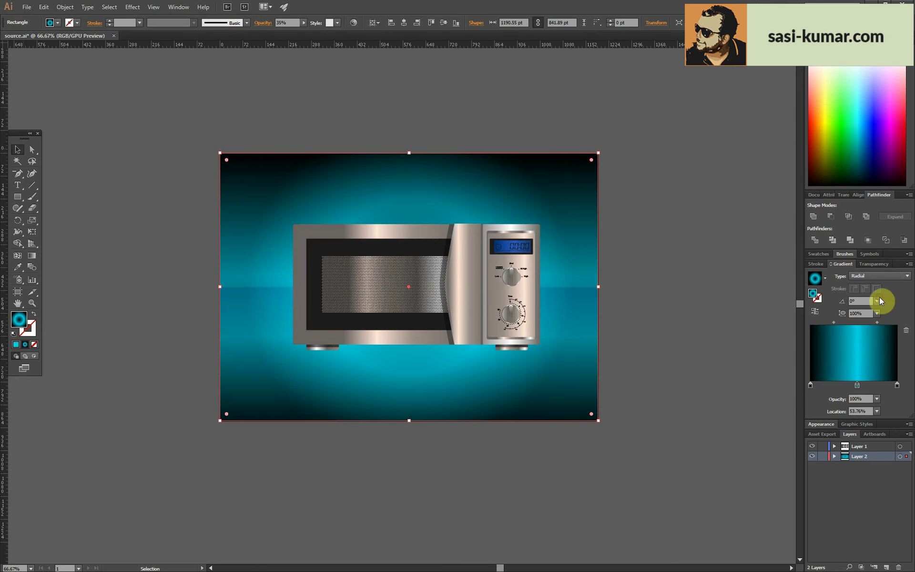
left_click(16, 217)
left_click(874, 399)
left_click(365, 184)
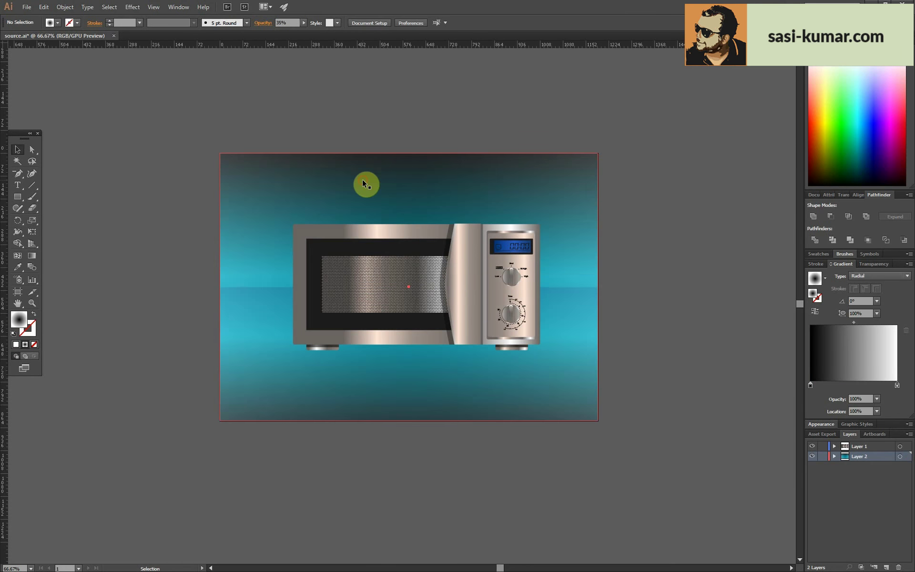
left_click_drag(813, 384, 855, 384)
left_click(496, 96)
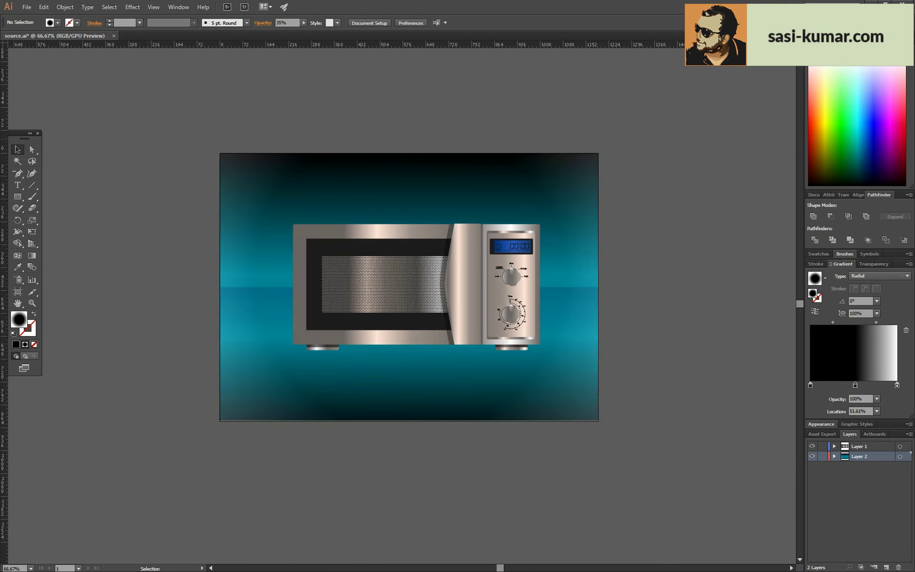
- Redraw the overlay's gradient nearly vertical to darken the top and bottom
left_click(536, 210)
key("g")
left_click_drag(348, 164, 594, 415)
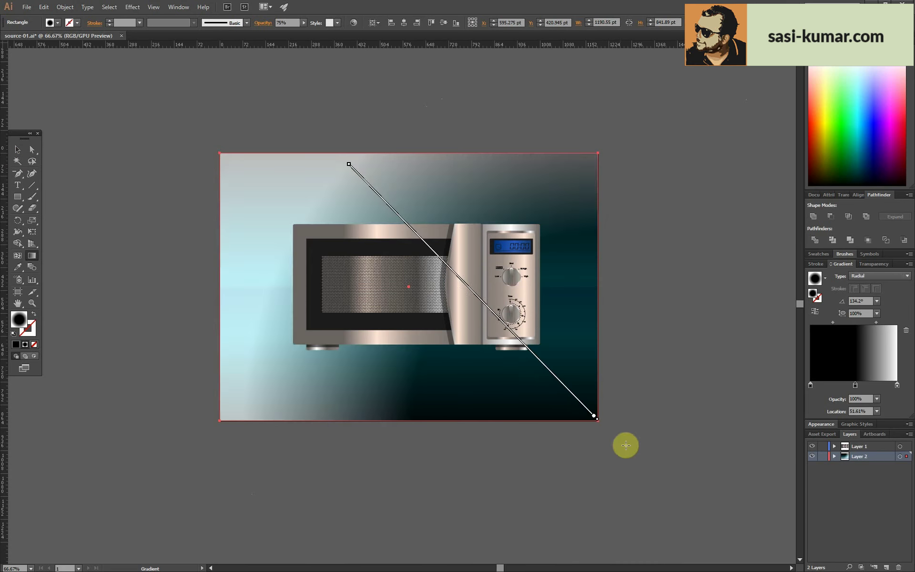
left_click_drag(400, 378, 437, 112)
key("v")
left_click(686, 202)
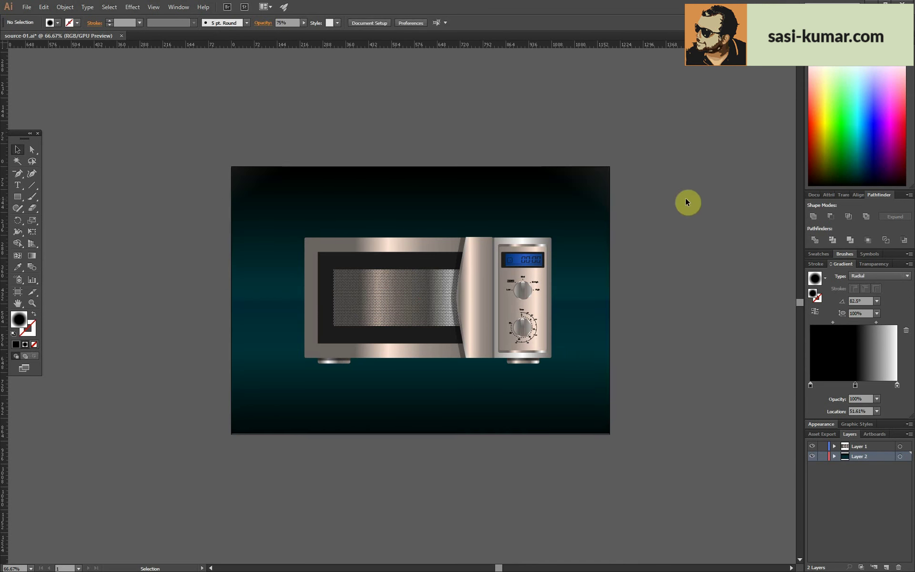
left_click(582, 343)
left_click(721, 364)
key("ctrl+1")
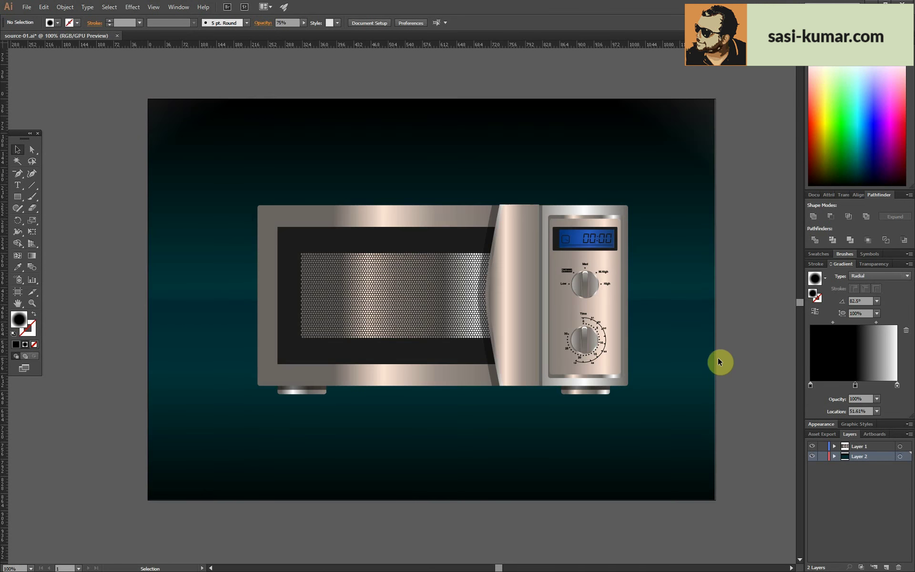
- Set the overlay rectangle's opacity to 85%
left_click(621, 157)
left_click(287, 23)
type("85")
key("Return")
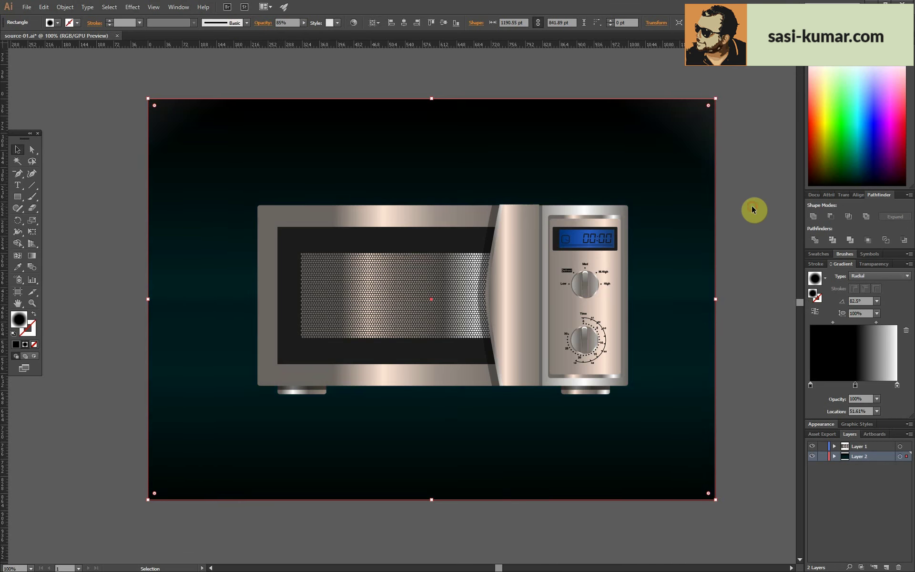
left_click(752, 205)
key("ctrl+minus")
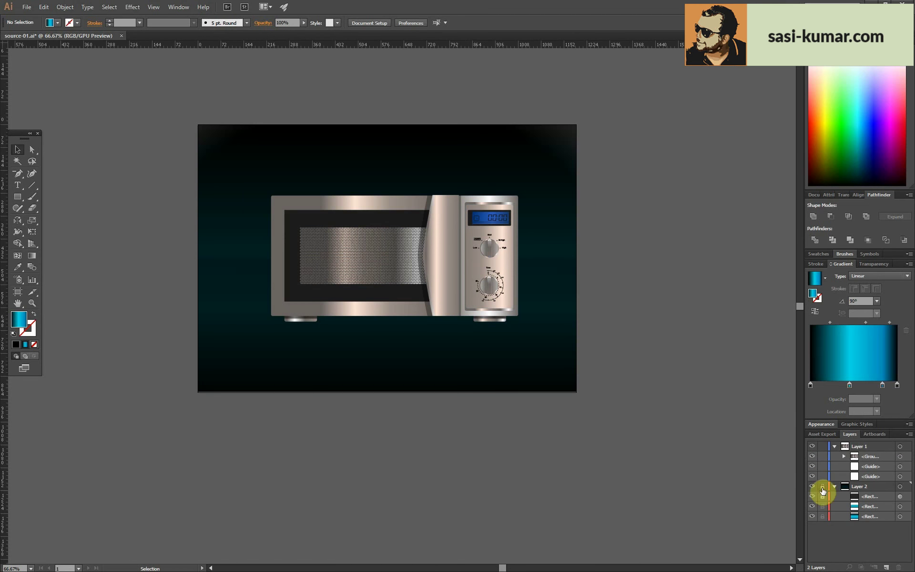
key("ctrl+a")
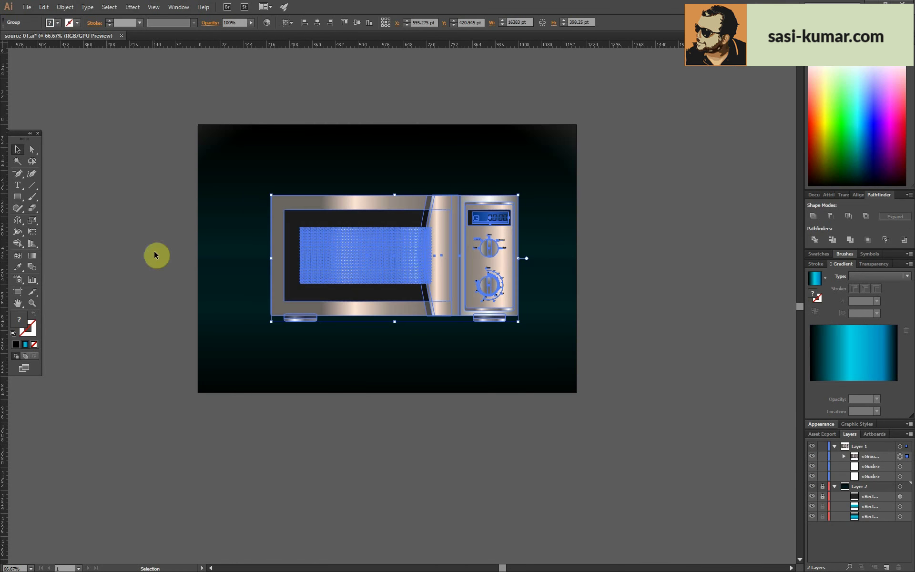
- Convert the microwave's labels to outlines and reselect the microwave group
left_click(64, 7)
left_click(353, 259)
mouse_move(497, 241)
left_mouse_down()
mouse_move(520, 184)
mouse_move(497, 241)
left_mouse_up()
left_click(87, 6)
left_click(143, 176)
key("ctrl+shift+a")
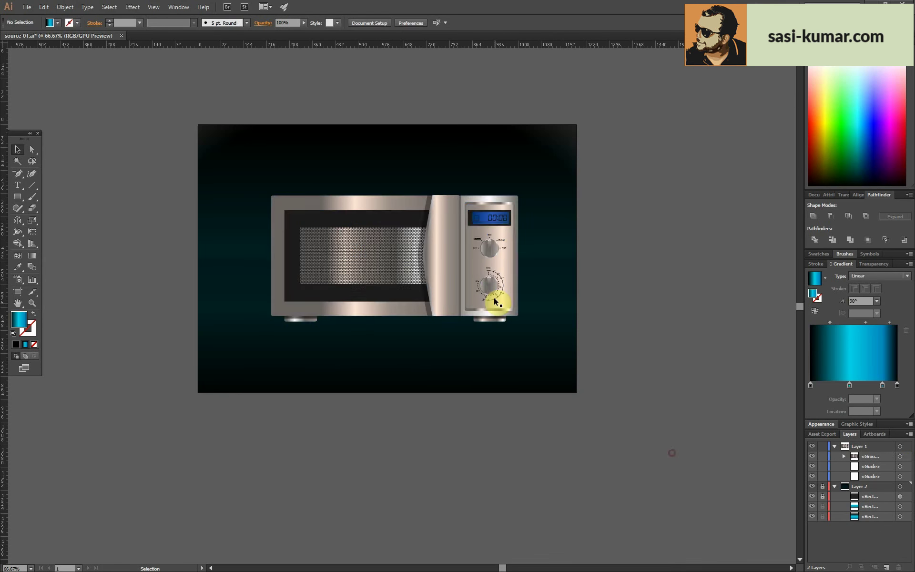
left_click_drag(494, 298, 337, 400)
key("ctrl+z")
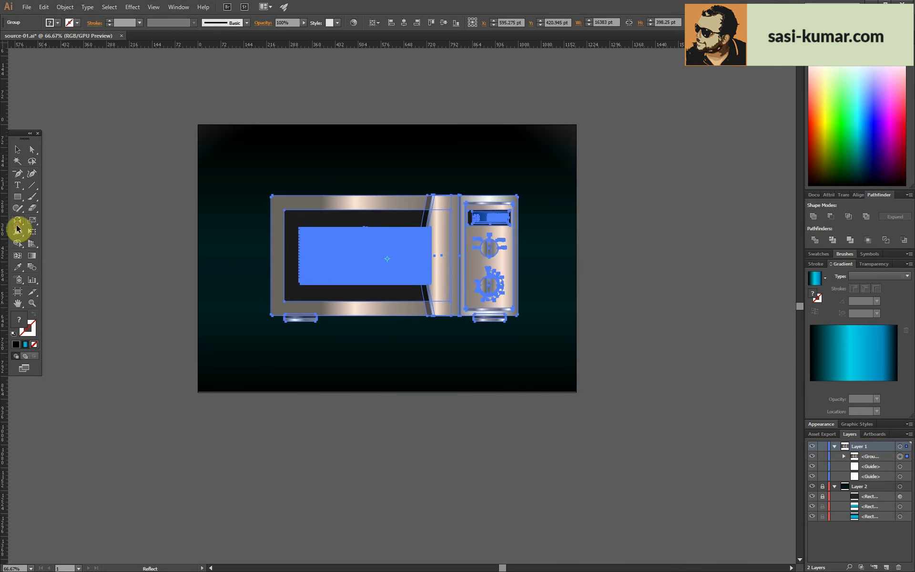
- Reflect a horizontal copy of the microwave and place it beneath the original's feet
double_click(17, 228)
left_click(528, 242)
left_click(18, 149)
left_click_drag(382, 260, 388, 439)
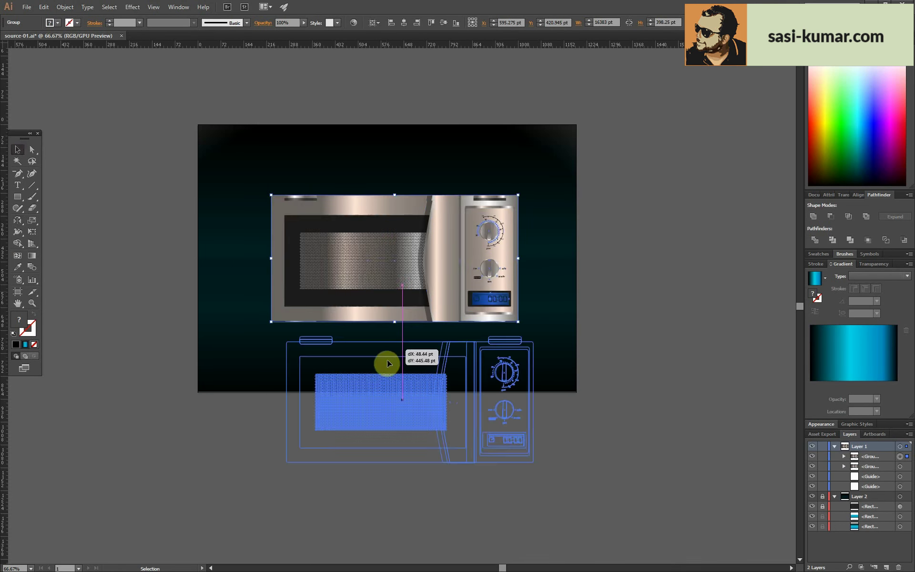
left_click_drag(332, 382, 331, 338)
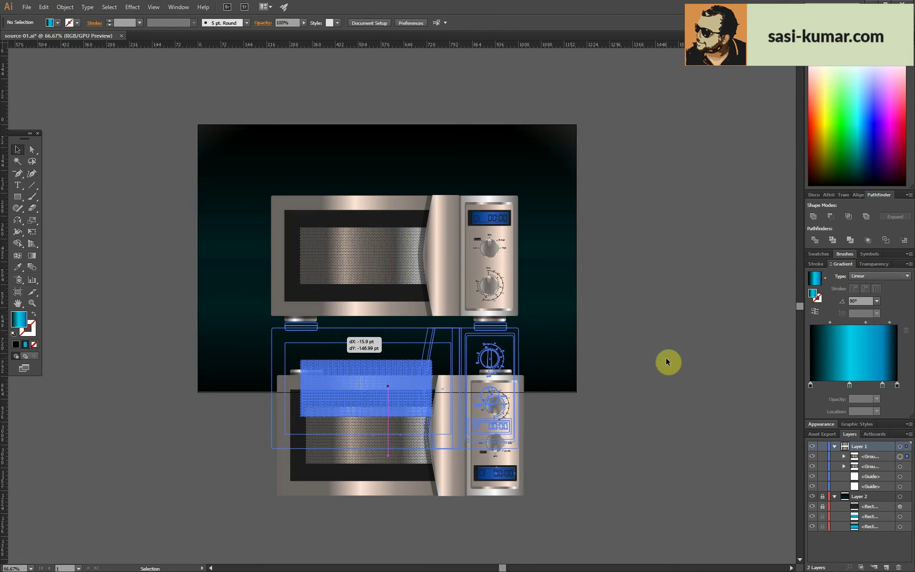
scroll(499, 217, "up", 4)
left_click_drag(498, 216, 499, 210)
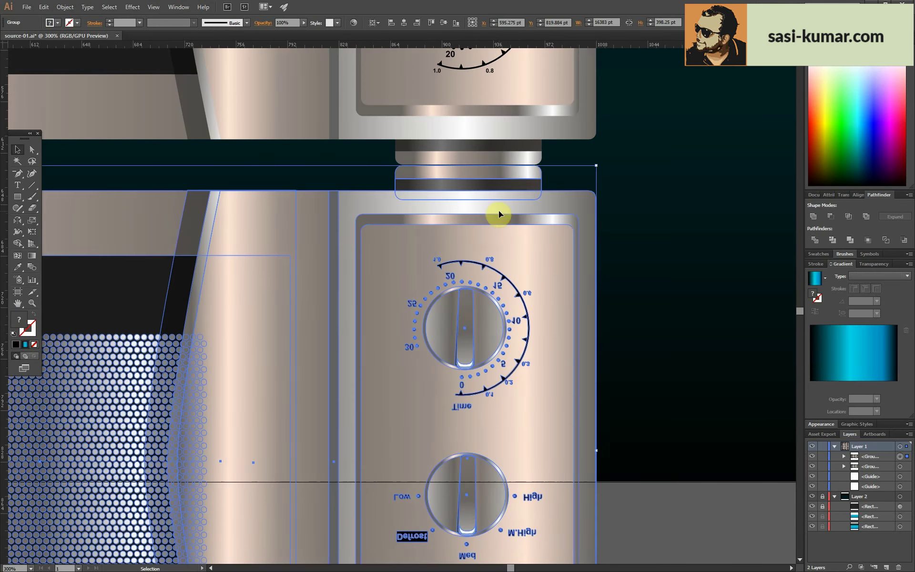
key("ctrl+1")
left_click_drag(601, 450, 602, 449)
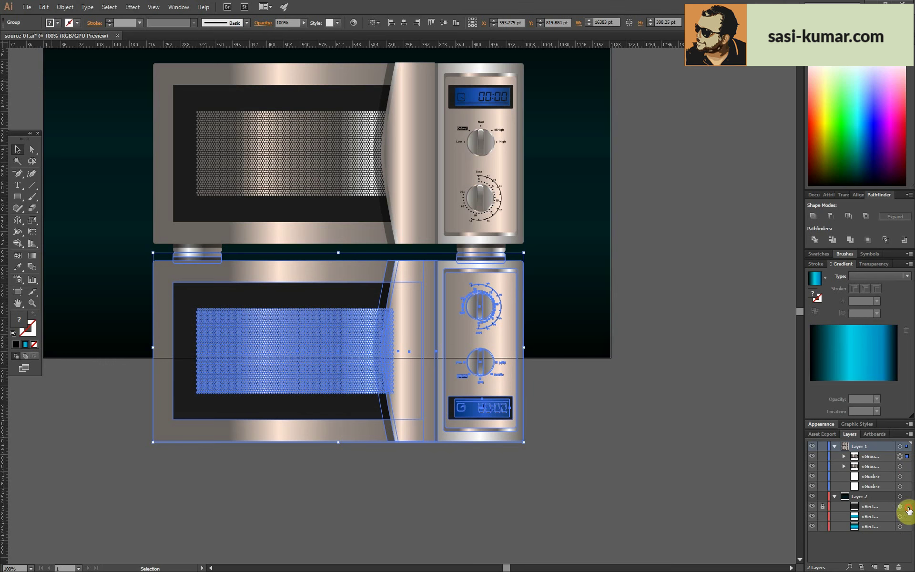
- Move the flipped copy into Layer 2 and bring the dark overlay above it
mouse_move(869, 456)
left_mouse_down()
mouse_move(878, 527)
mouse_move(878, 498)
left_mouse_up()
left_click(673, 491)
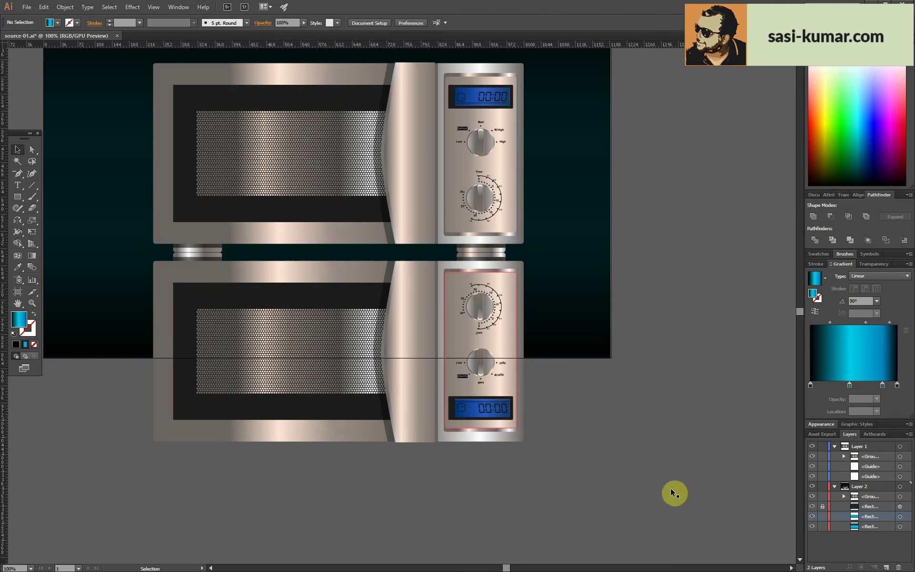
left_click(584, 267)
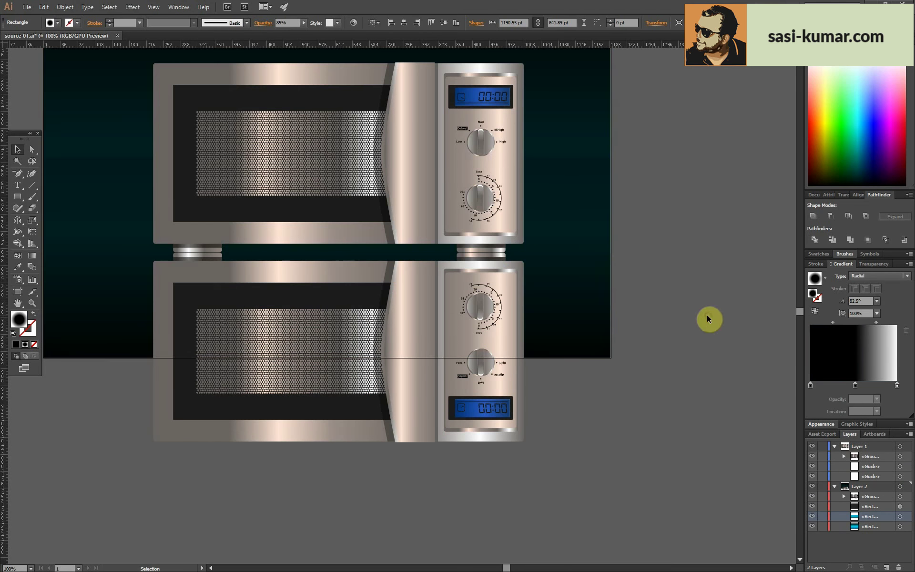
key("ctrl+shift+bracketright")
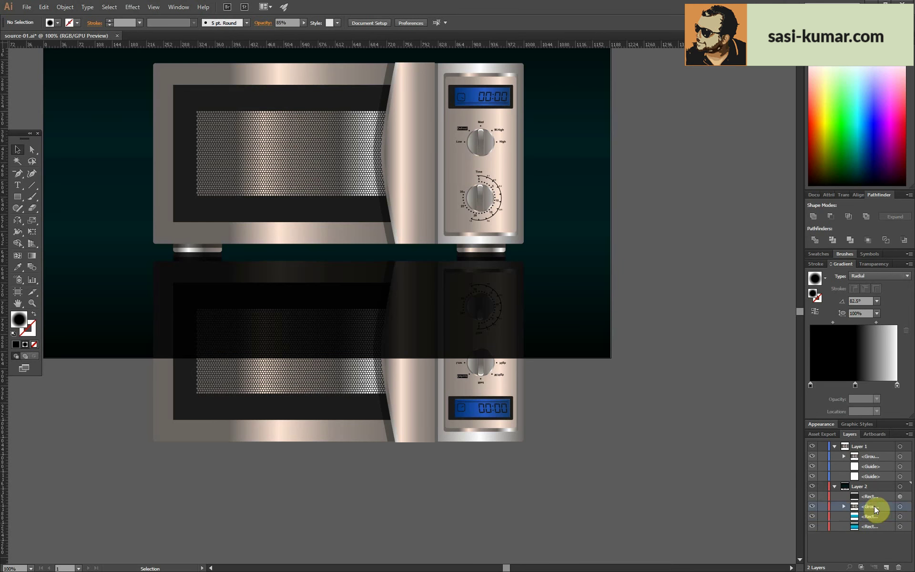
key("ctrl+f")
left_click(563, 406)
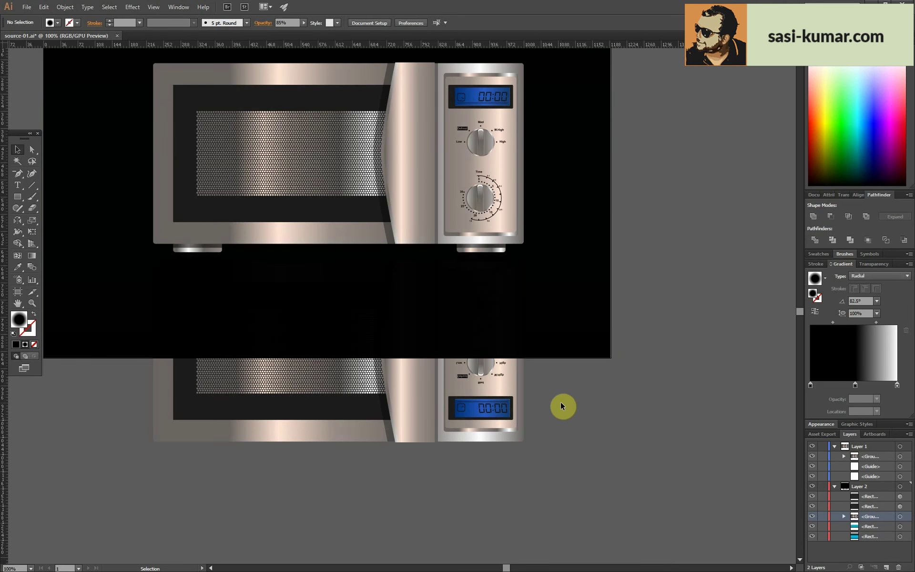
left_click(898, 567)
left_click(900, 496)
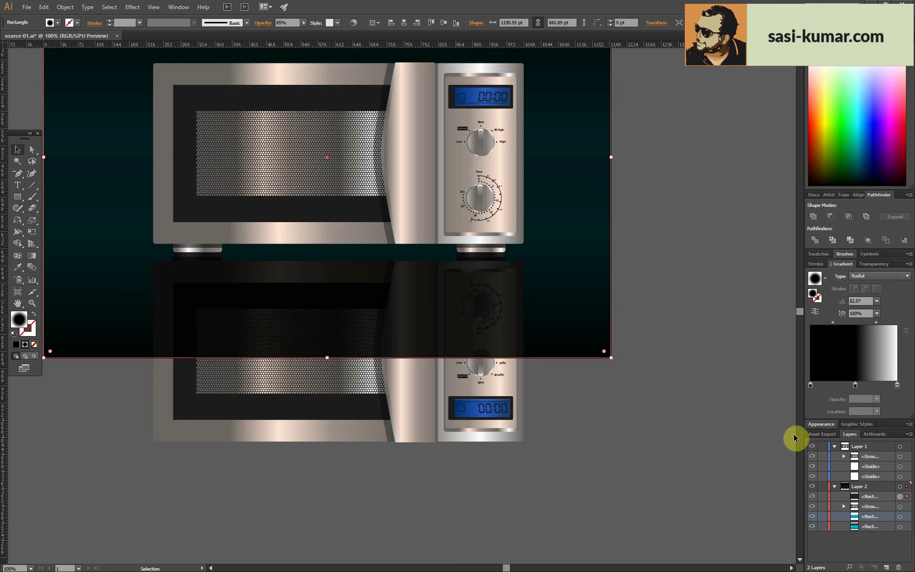
- Duplicate the teal gradient rectangle under the dark overlay, then lock the overlay
left_click(905, 517)
key("ctrl+f")
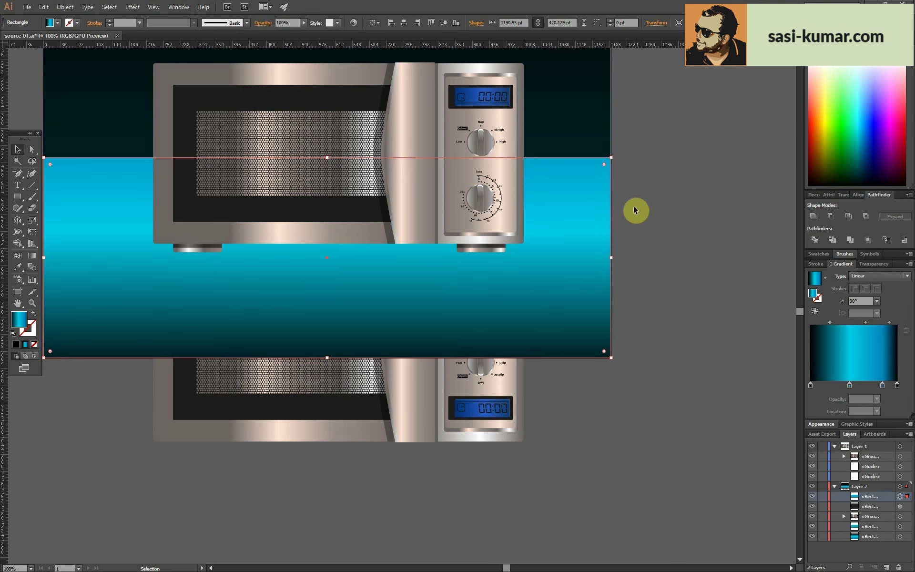
left_click_drag(887, 510, 888, 509)
left_click(540, 312)
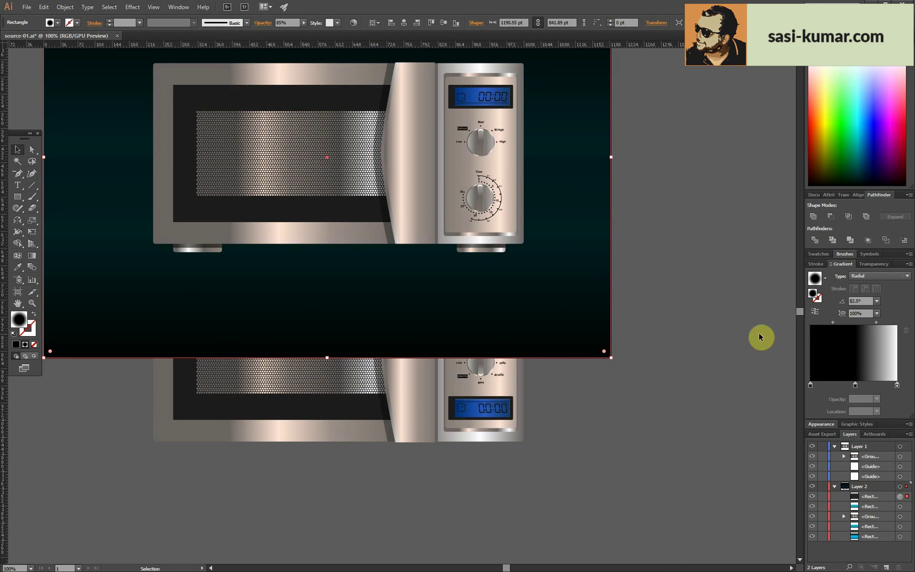
key("ctrl+2")
left_click(564, 267)
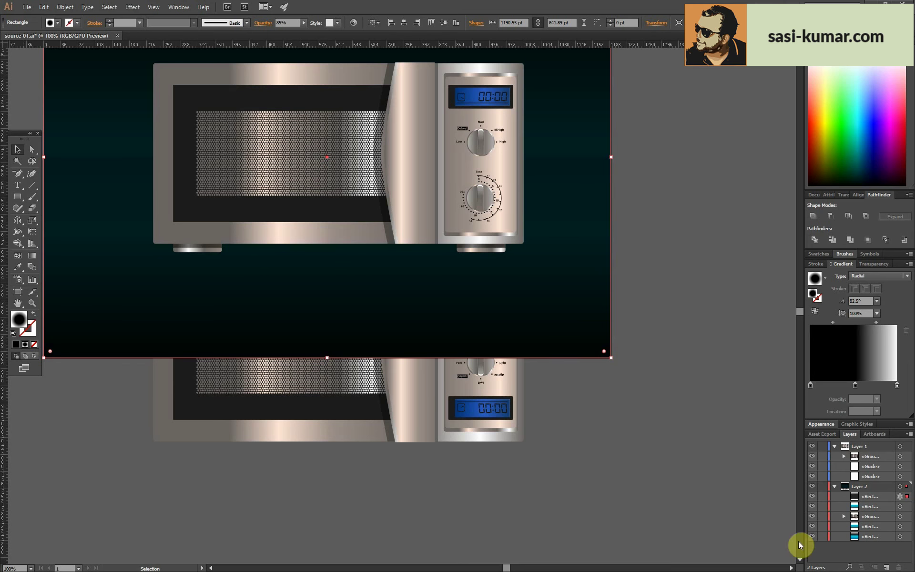
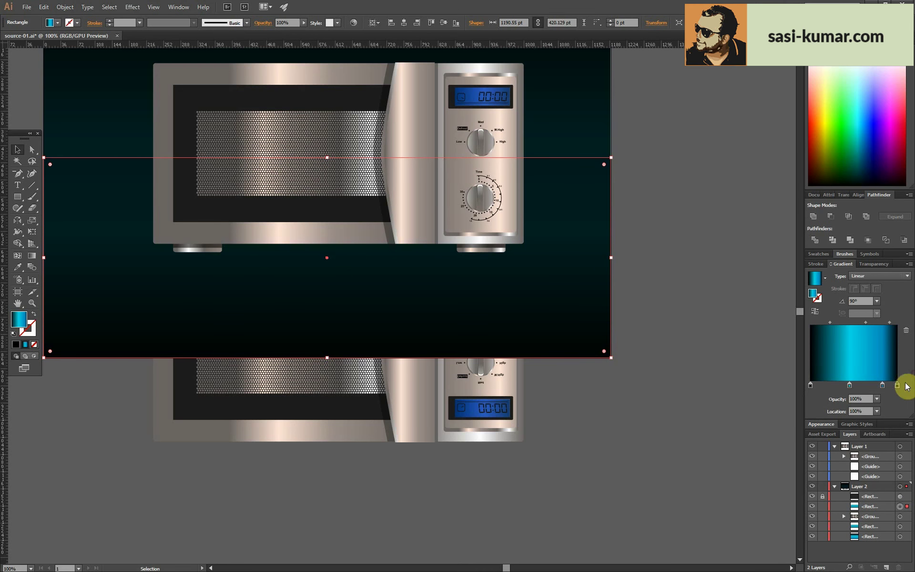
- Set the right-hand gradient stops, including the 82.8% and 45% stops, to 0% opacity
left_click(876, 399)
left_click(896, 413)
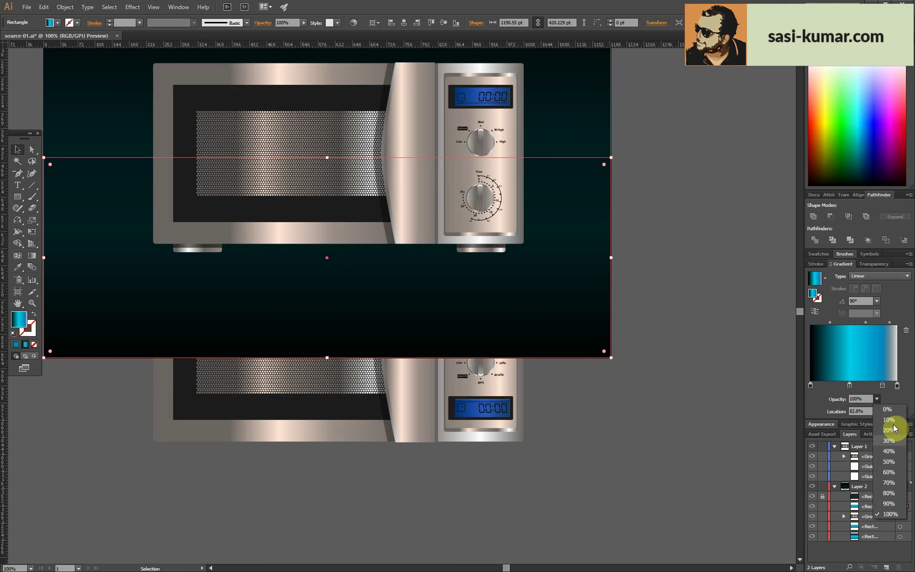
left_click(888, 409)
left_click(850, 385)
left_click(877, 398)
left_click(887, 409)
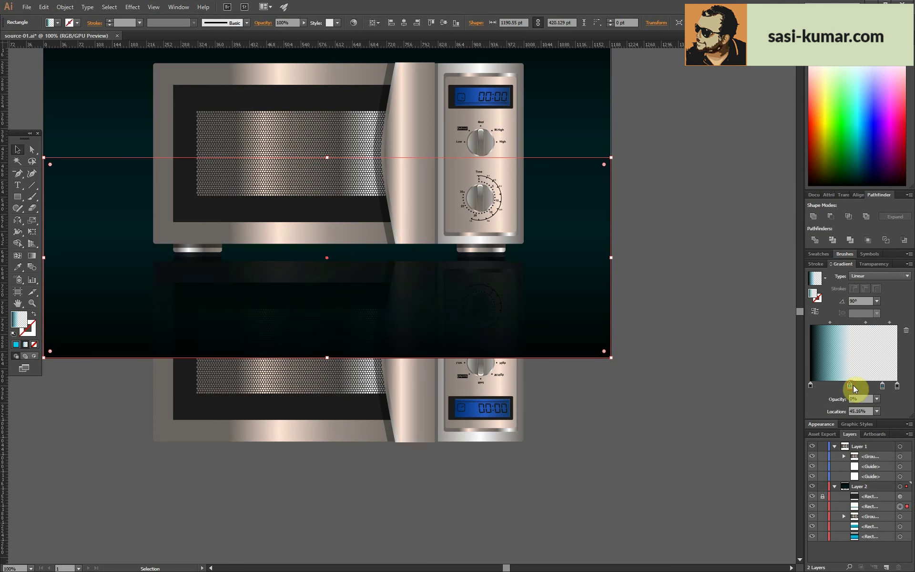
- Move the transparent stop to 96.24% and add a dark stop at 18.28% with 90% opacity
left_click_drag(853, 386, 911, 388)
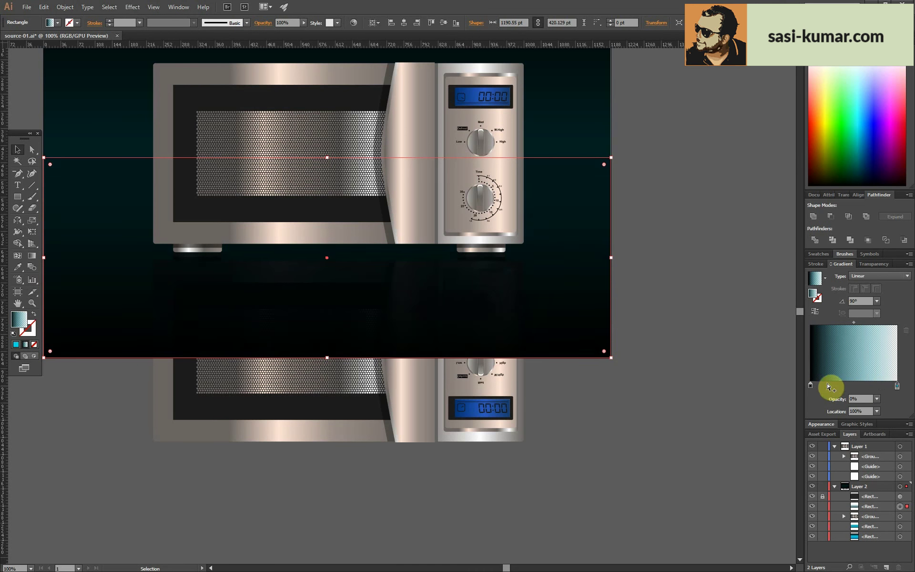
mouse_move(828, 386)
left_mouse_down()
mouse_move(859, 385)
mouse_move(826, 386)
left_mouse_up()
left_click(877, 398)
left_click(888, 482)
left_click(876, 398)
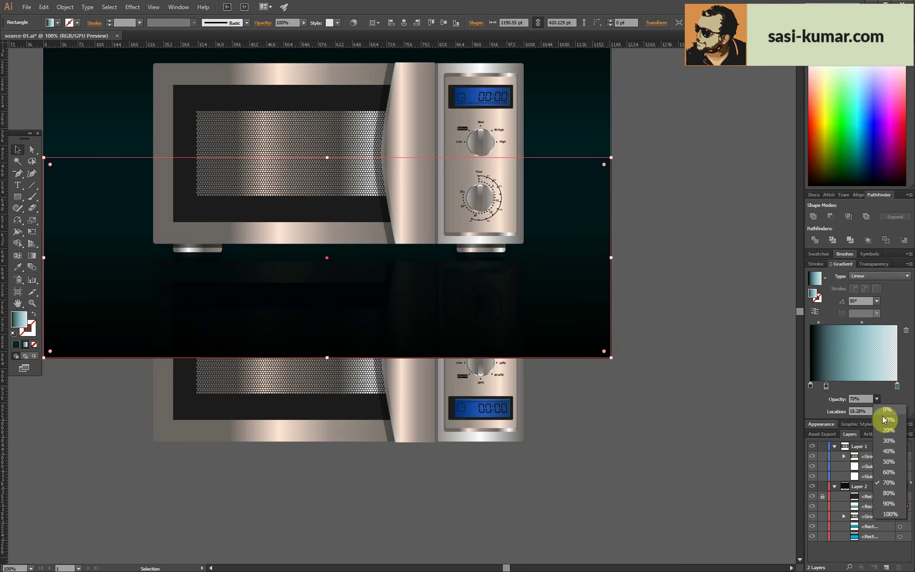
left_click(890, 504)
- Bring the gradient rectangle to the front and isolate the reflected microwave group
key("ctrl+shift+bracketright")
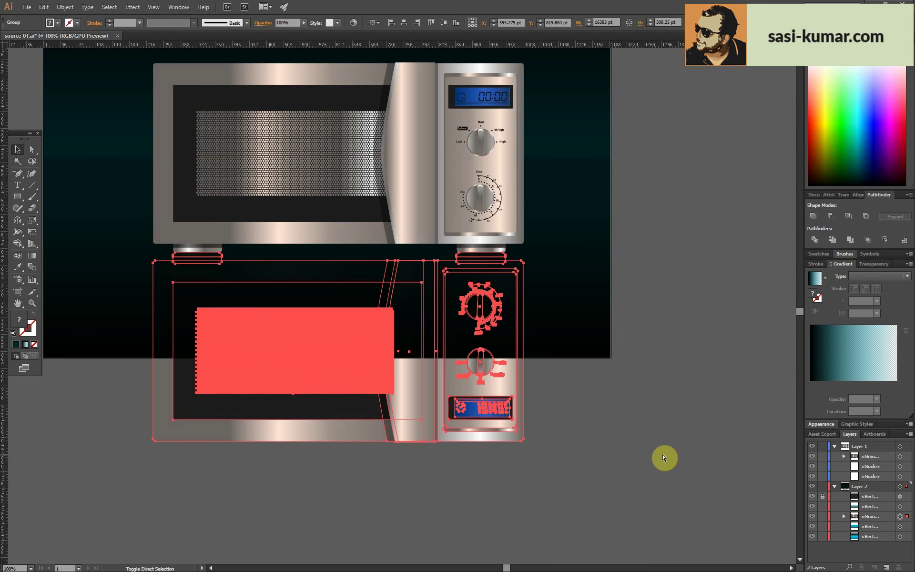
left_click(33, 316)
left_click(494, 444, "shift")
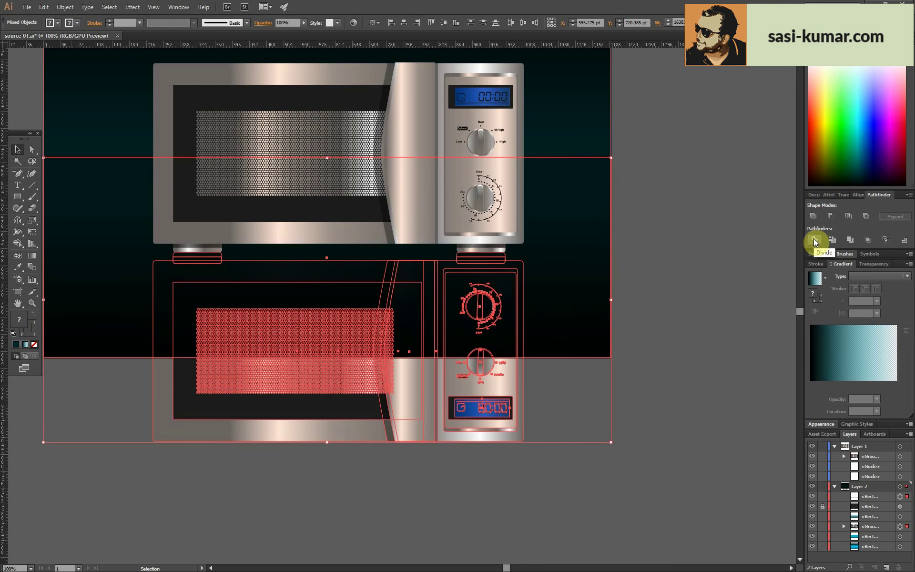
double_click(496, 419)
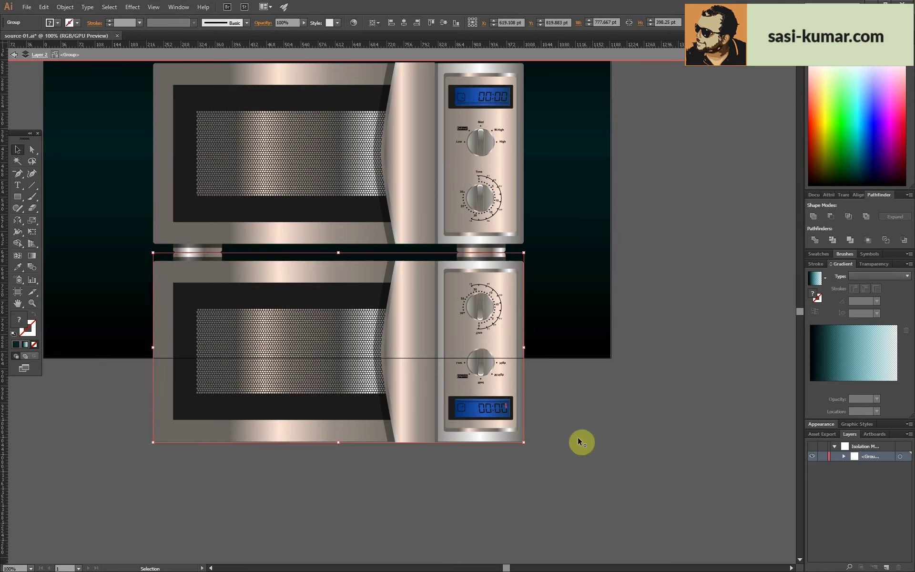
left_click(114, 390)
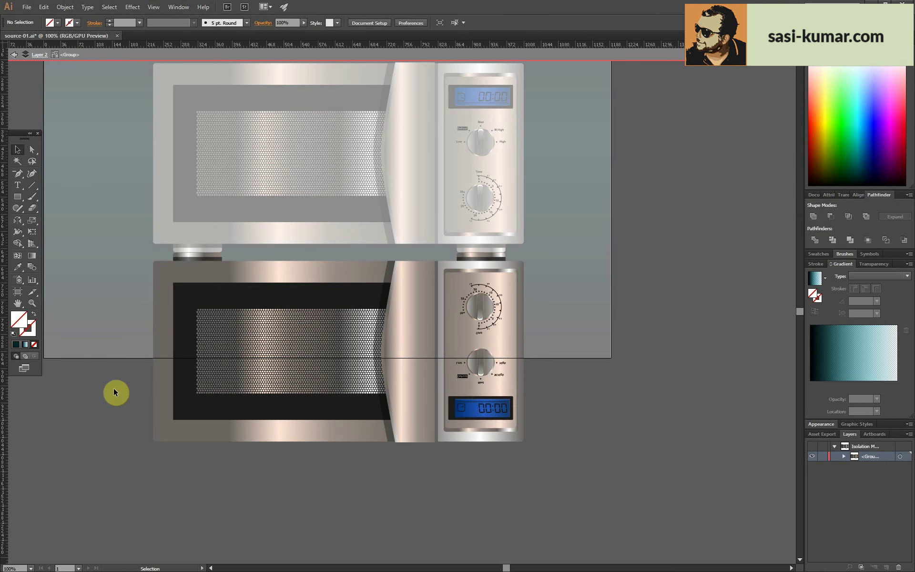
- Place a rectangle copy in the reflection group, swap fill and stroke, and Divide everything
double_click(619, 422)
double_click(262, 433)
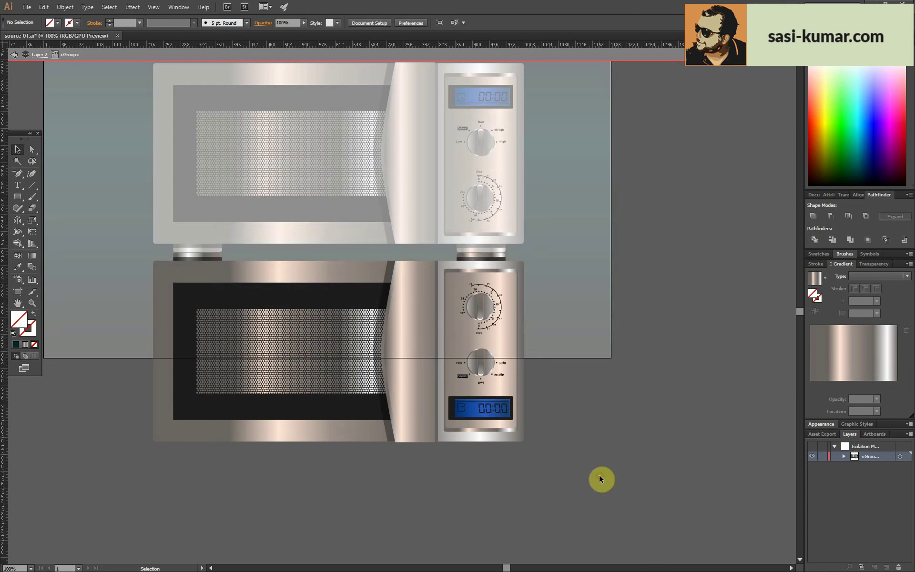
key("ctrl+z")
left_click(34, 314)
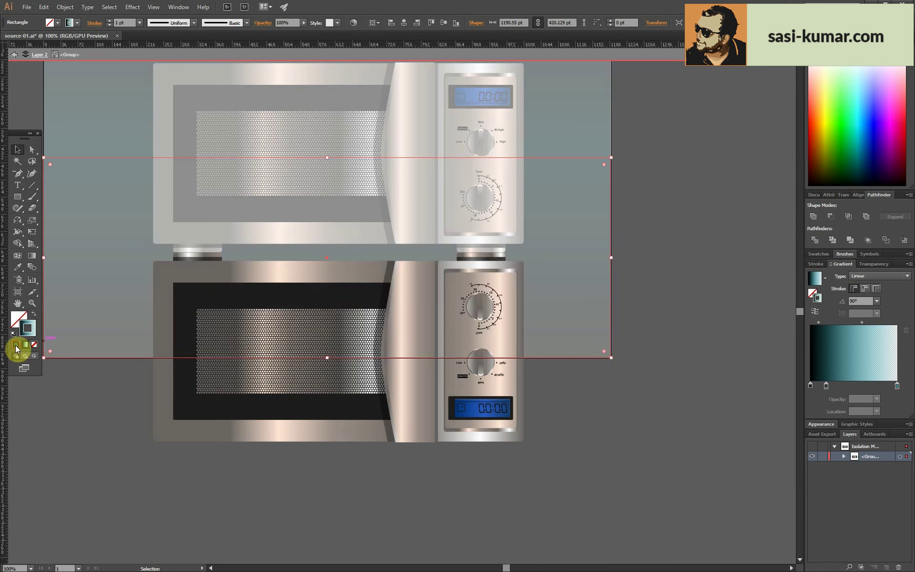
key("ctrl+a")
left_click(652, 433)
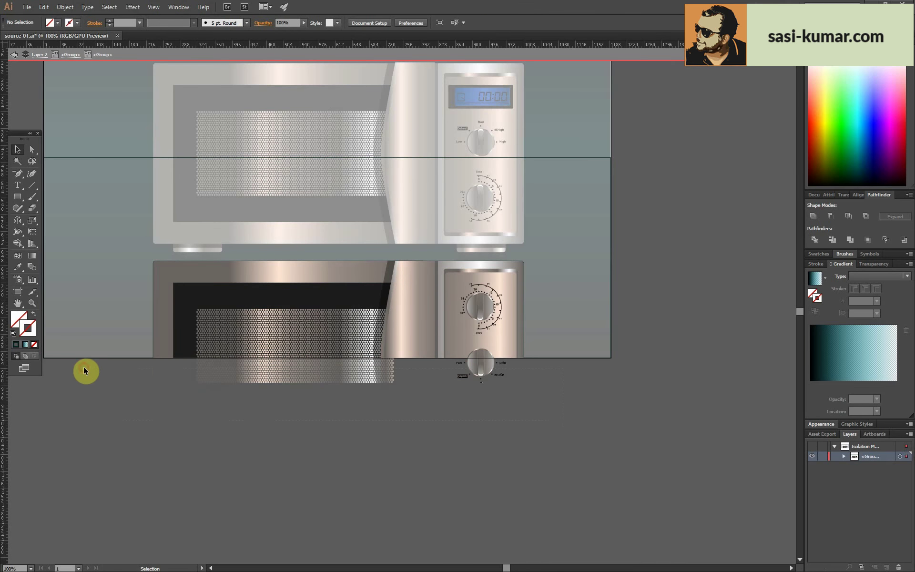
- Inspect the divided knob labels and dot-grid pieces, then exit isolation and fit the artboard
key("ctrl+plus")
key("ctrl+plus")
key("ctrl+plus")
left_click_drag(440, 364, 117, 271)
key("ctrl+minus")
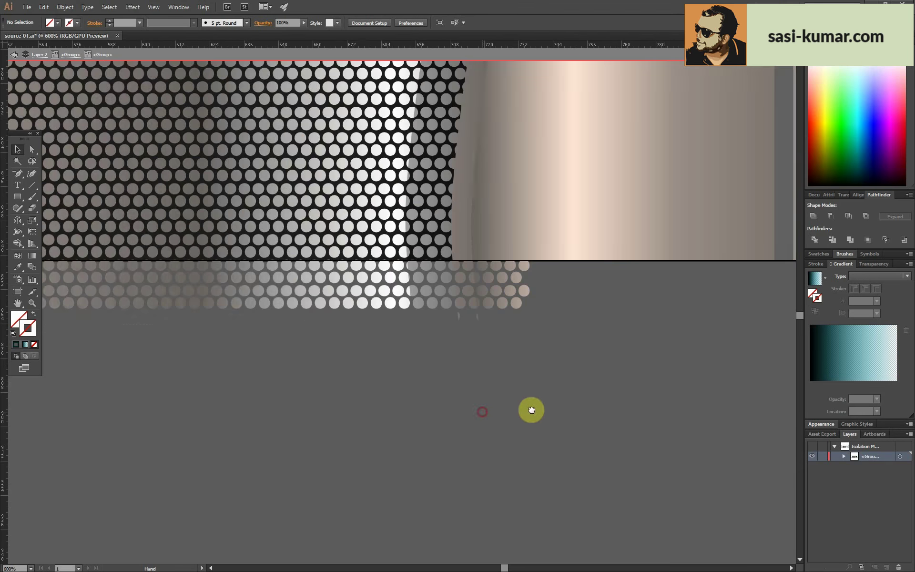
left_click_drag(531, 408, 641, 403)
key("Escape")
key("ctrl+0")
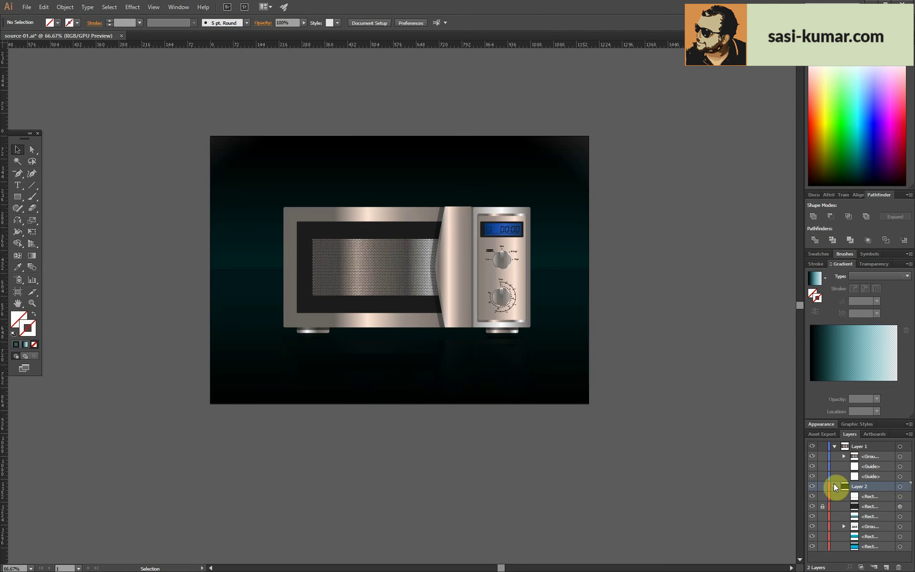
- Collapse Layer 2, view at 100%, and adjust the background and cyan floor rectangles
left_click(835, 486)
key("ctrl+1")
left_click(662, 259)
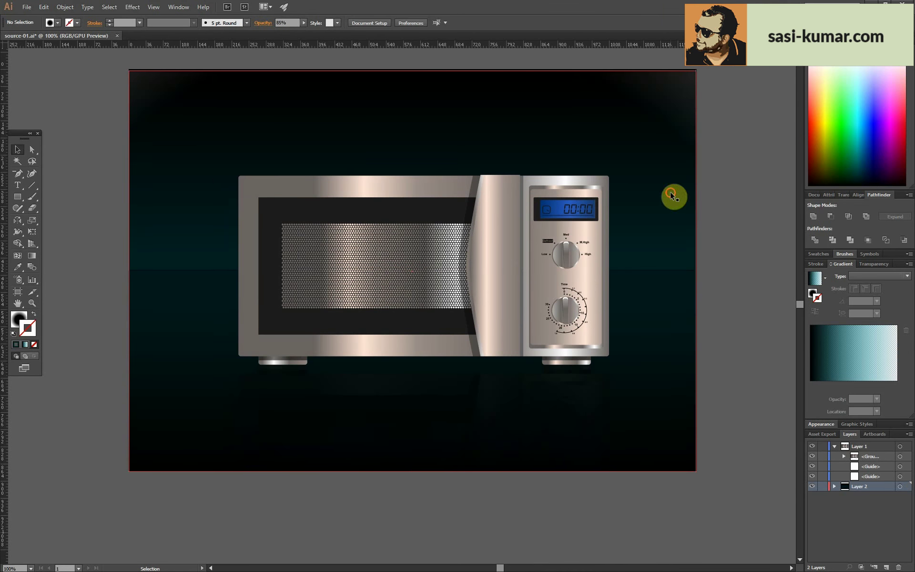
mouse_move(696, 270)
left_mouse_down()
mouse_move(685, 268)
mouse_move(696, 270)
left_mouse_up()
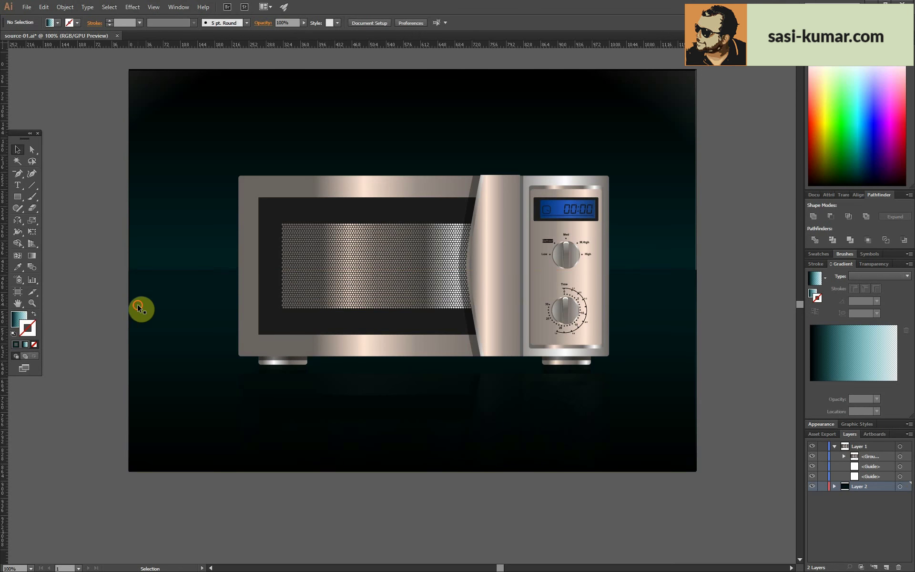
mouse_move(141, 309)
left_mouse_down()
mouse_move(127, 351)
mouse_move(129, 341)
left_mouse_up()
left_click(102, 274)
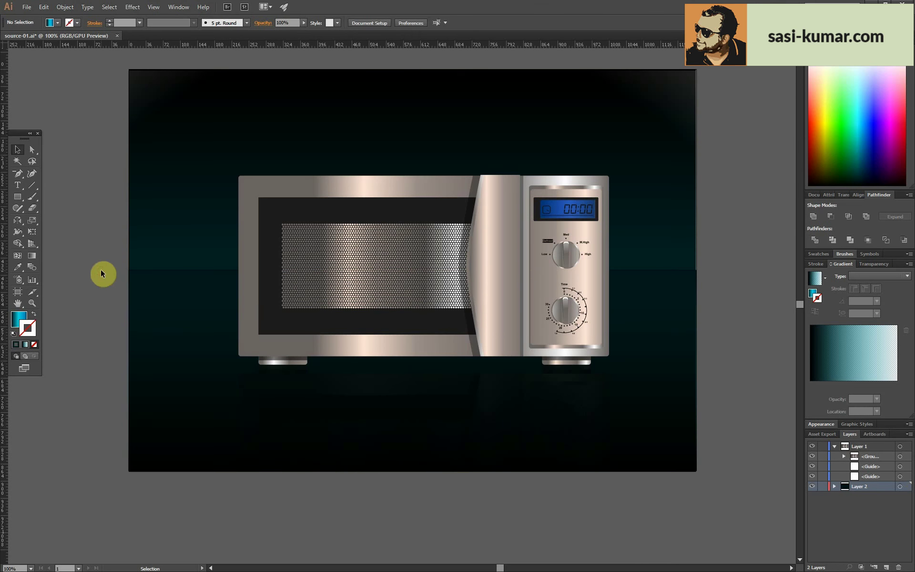
- Move the cyan rectangle out of the artwork and view the artboard at 100%
scroll(698, 275, "up", 3)
scroll(476, 271, "up", 2)
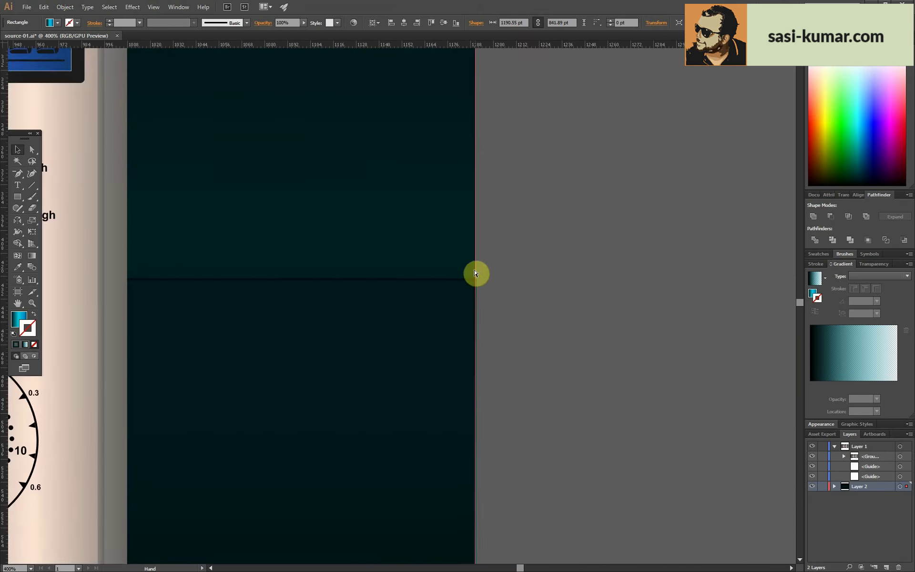
scroll(526, 290, "up", 1)
left_click(551, 257)
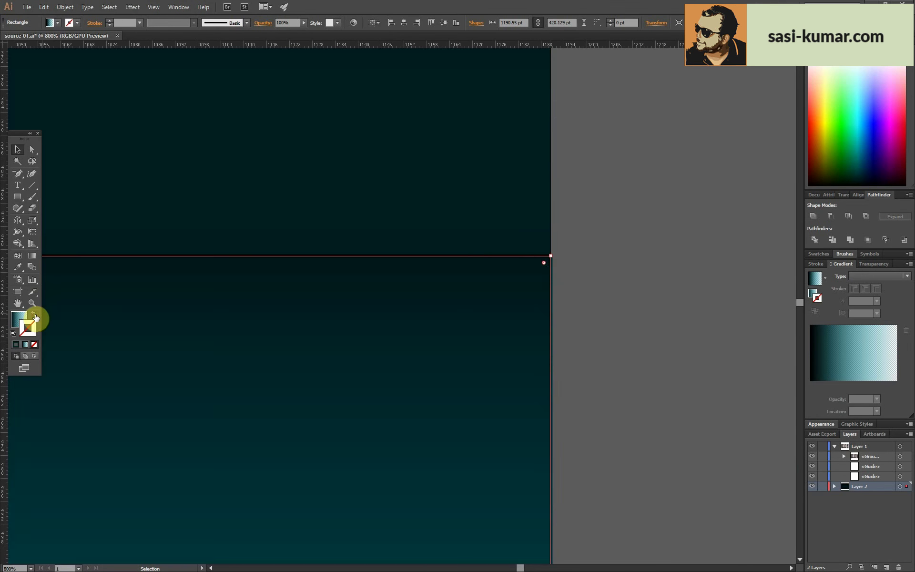
key("ctrl+minus")
key("ctrl+0")
left_click_drag(323, 343, 333, 436)
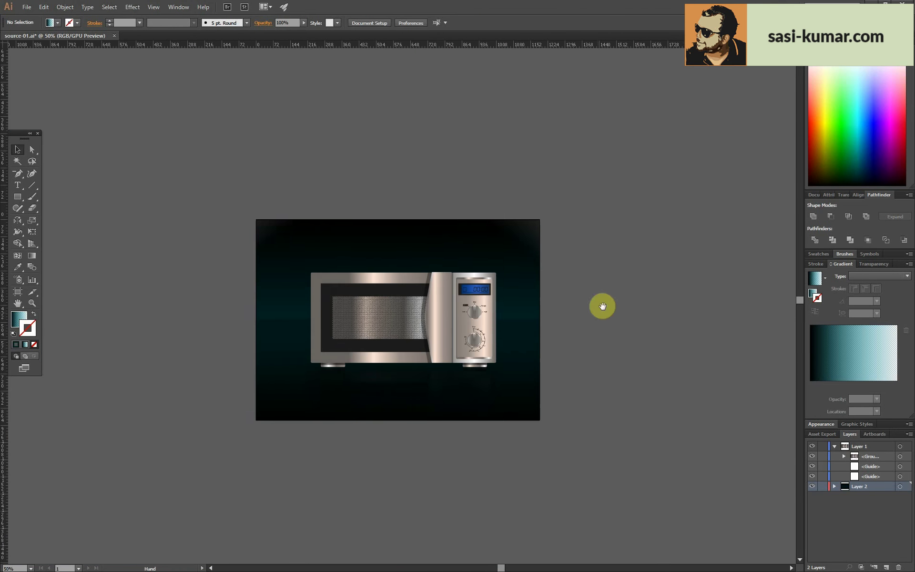
key("ctrl+1")
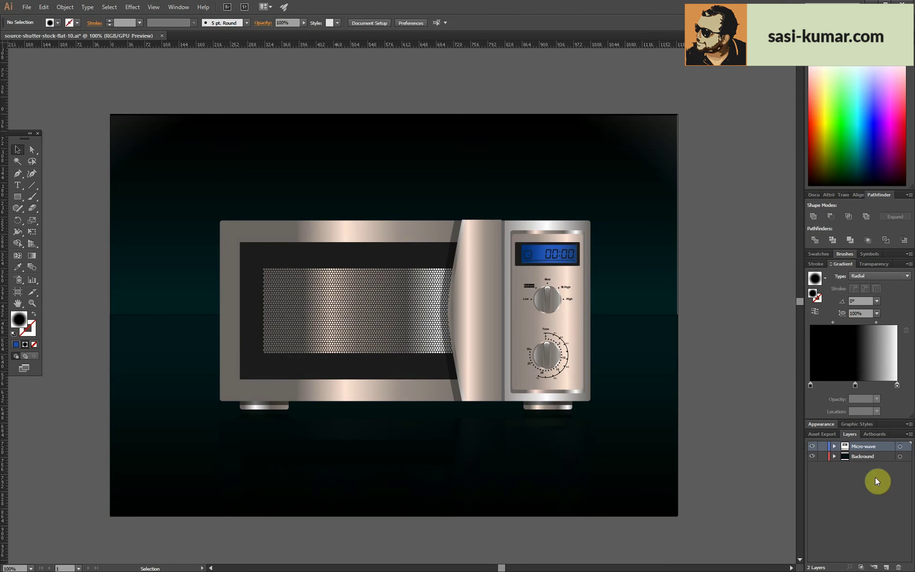
- Draw a closed black trapezoid shadow with the Pen tool under the microwave's feet
left_click(834, 456)
left_click(844, 486)
left_click(496, 433)
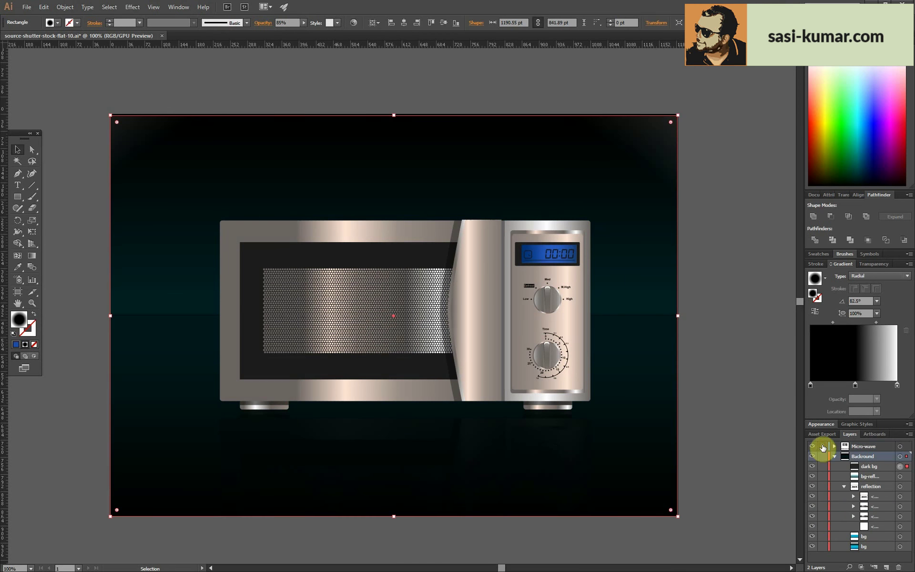
left_click(22, 177)
left_click(590, 417)
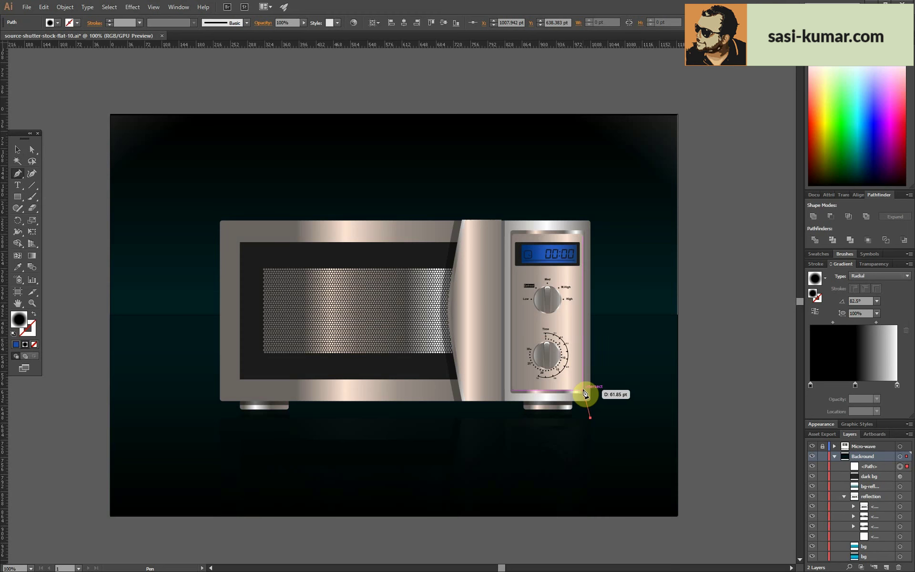
left_click(574, 396)
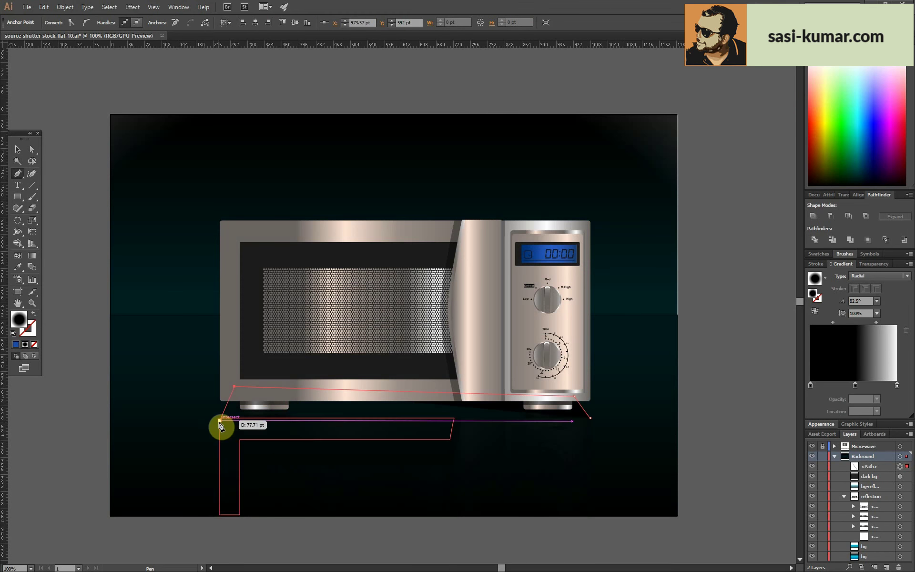
left_click(220, 420)
left_click(590, 417)
- Send the shadow path backward beneath the dark bg rectangle
left_click(32, 149)
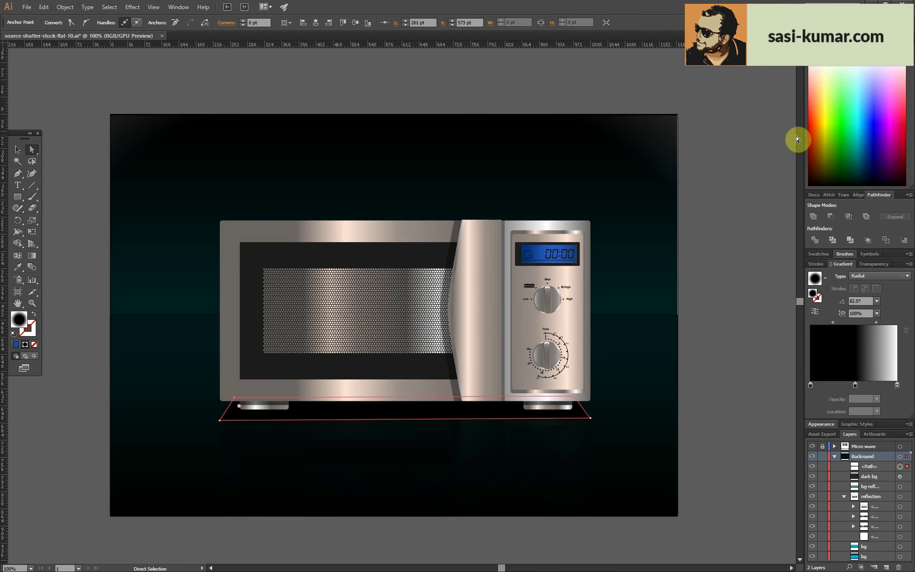
left_click(21, 149)
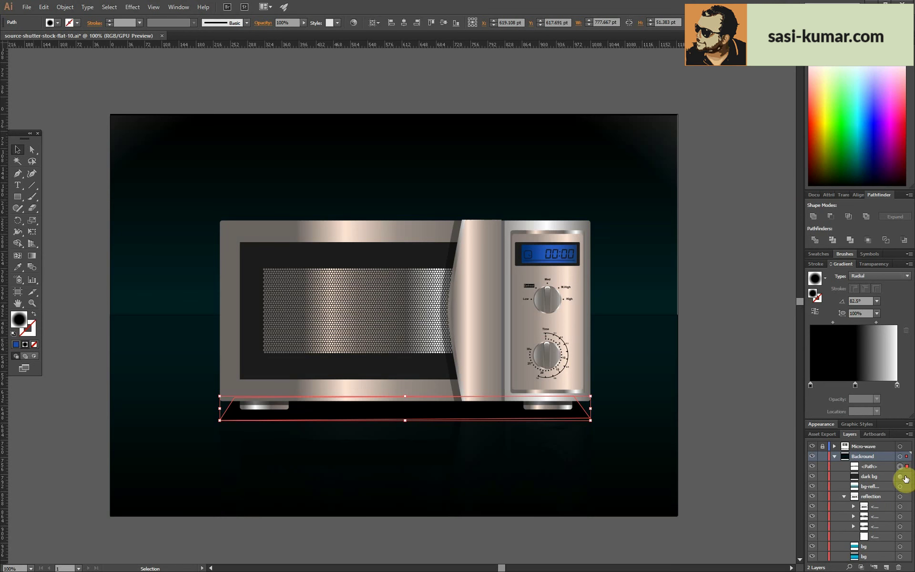
left_click(844, 496)
key("ctrl+[")
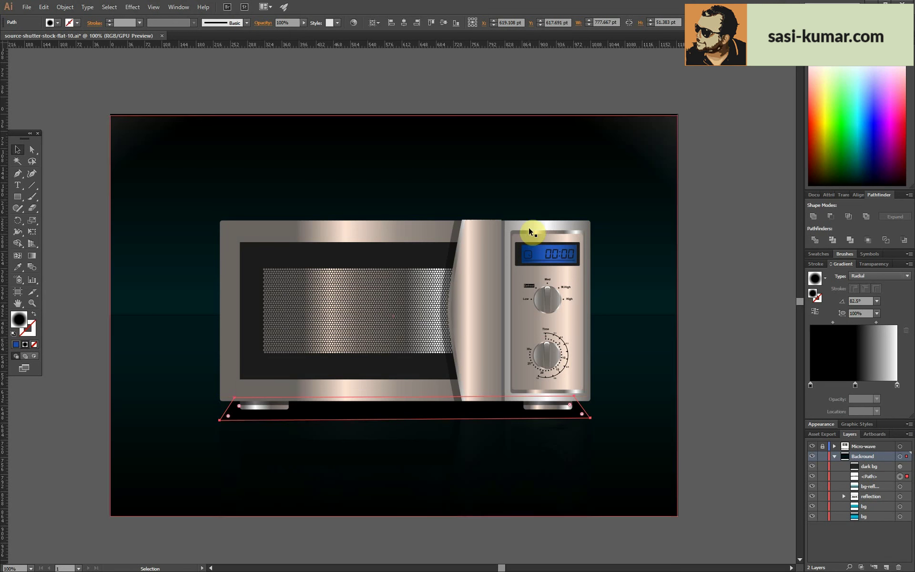
left_click(812, 477)
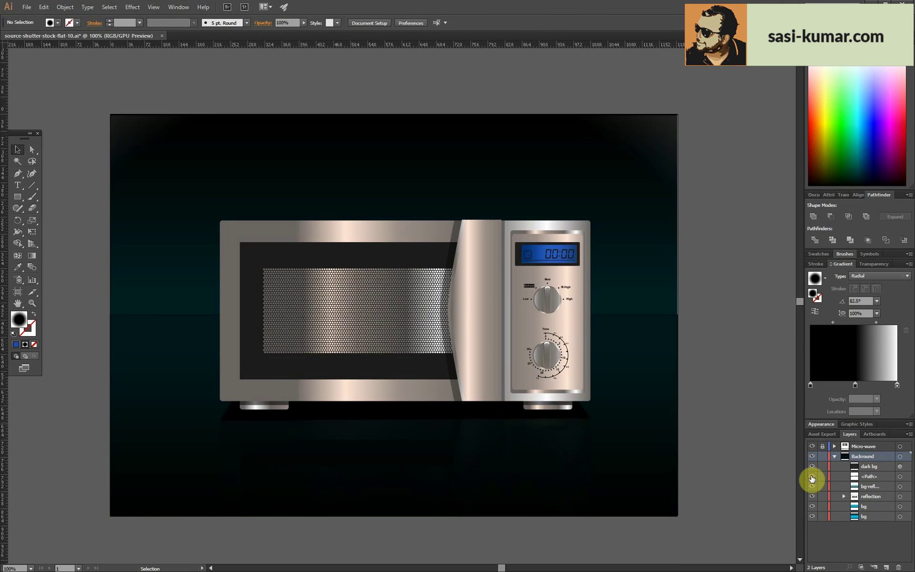
left_click(327, 403)
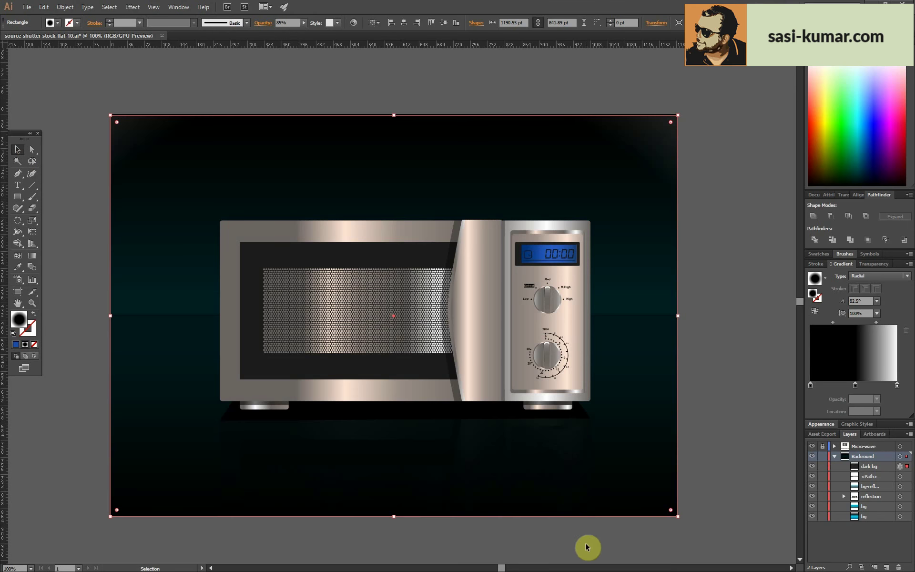
key("a")
- Reselect the whole shadow path and send it below the reflection sublayers
left_click(361, 421)
key("ctrl+plus")
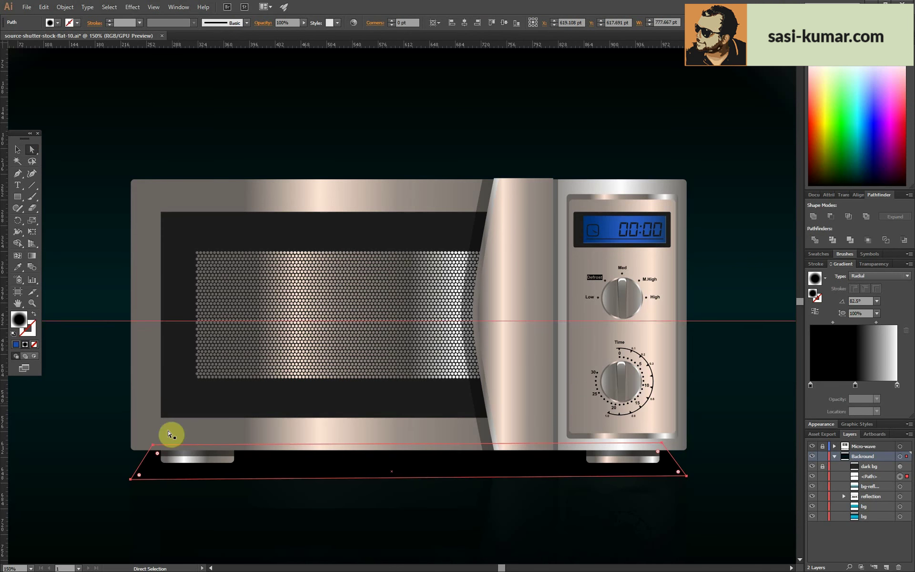
left_click(673, 459)
left_click(18, 150)
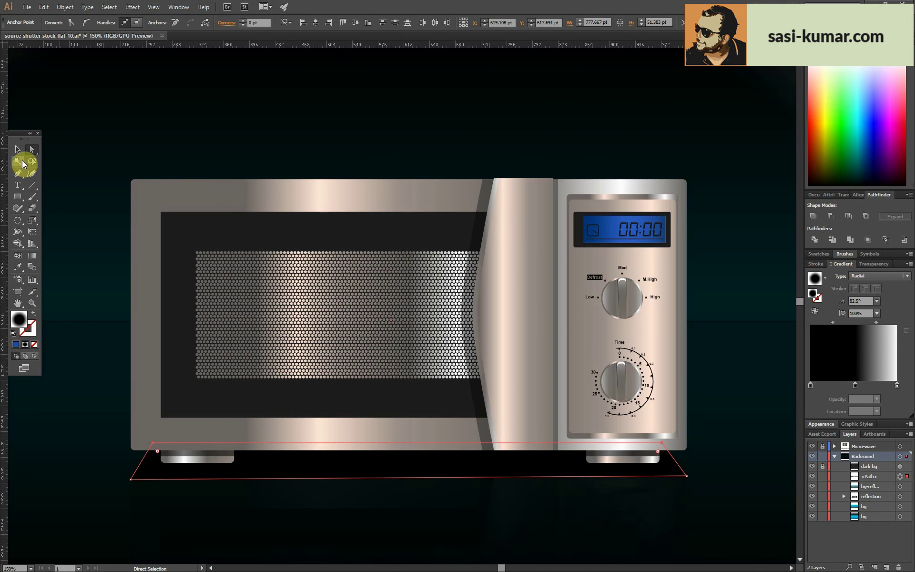
left_click(362, 472)
left_click(900, 477)
key("ctrl+bracketleft")
key("ctrl+bracketleft")
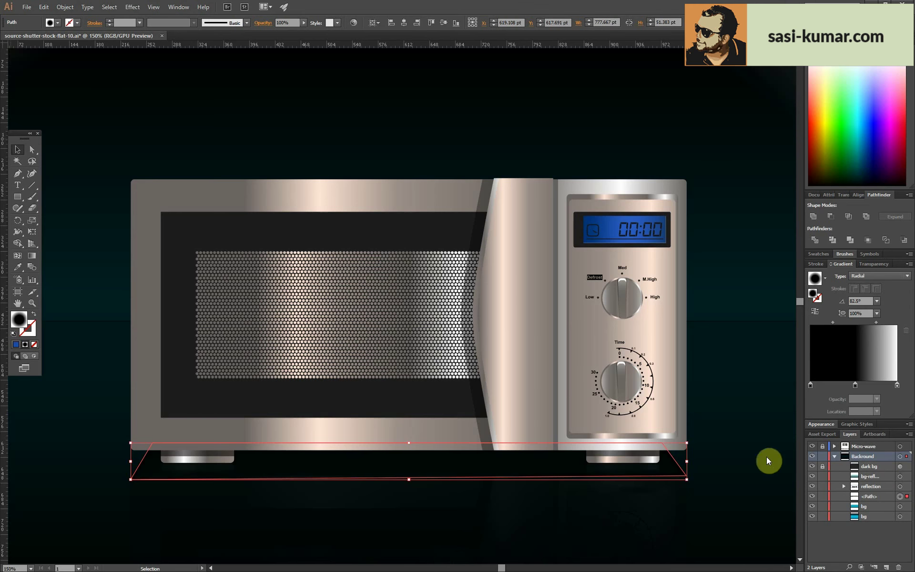
left_click(383, 505)
left_click(593, 282)
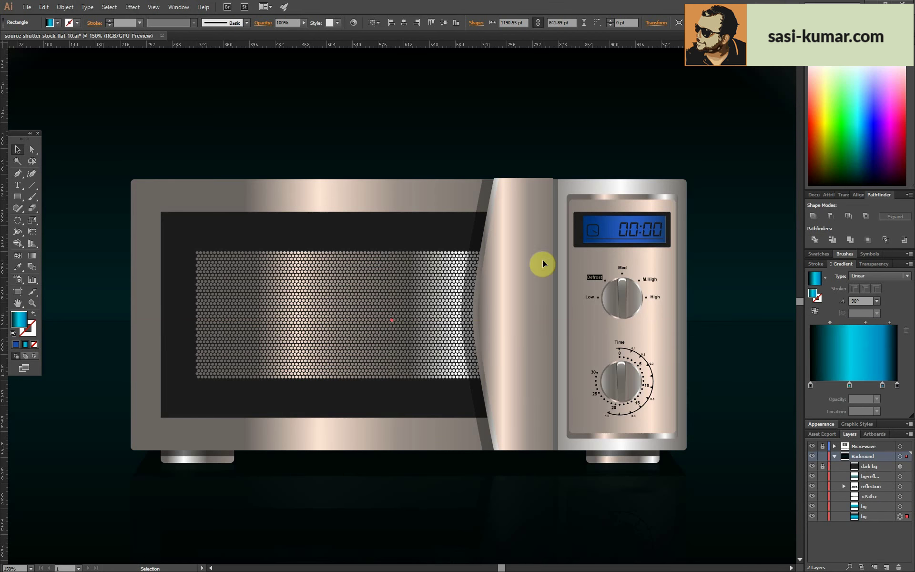
- Draw a solid blue rectangle below the artboard, then pan back to the full microwave artboard
scroll(542, 259, "down", 2)
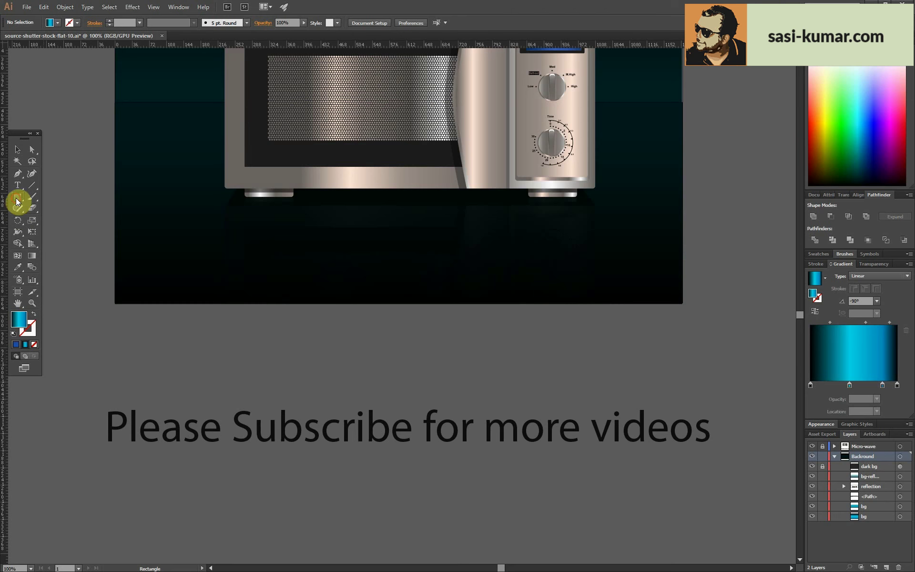
left_click_drag(224, 391, 419, 462)
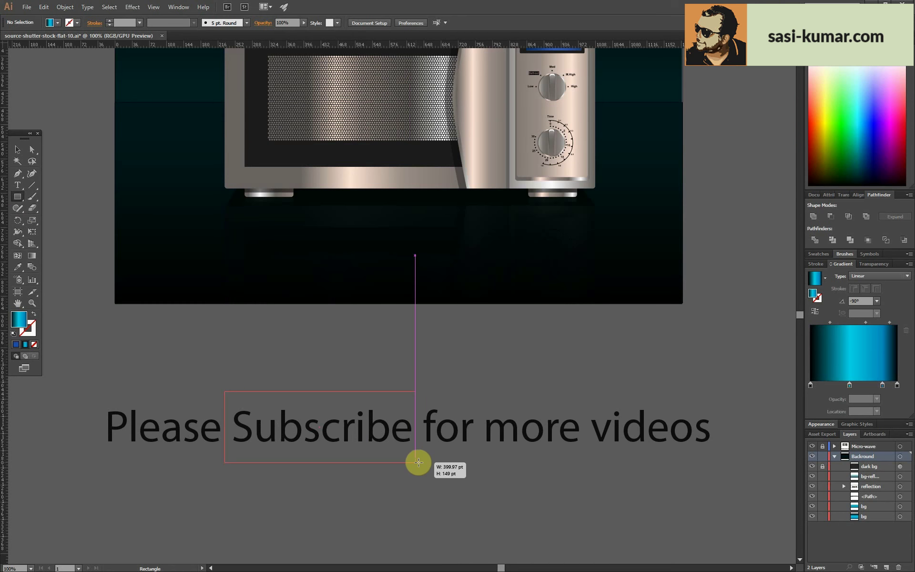
left_click(21, 151)
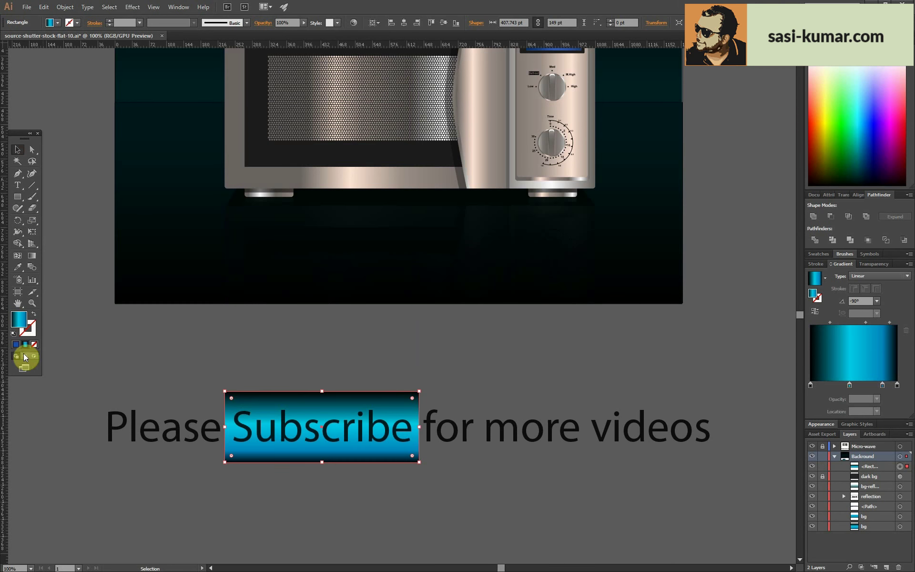
left_click(16, 344)
right_click(328, 411)
left_click(501, 361)
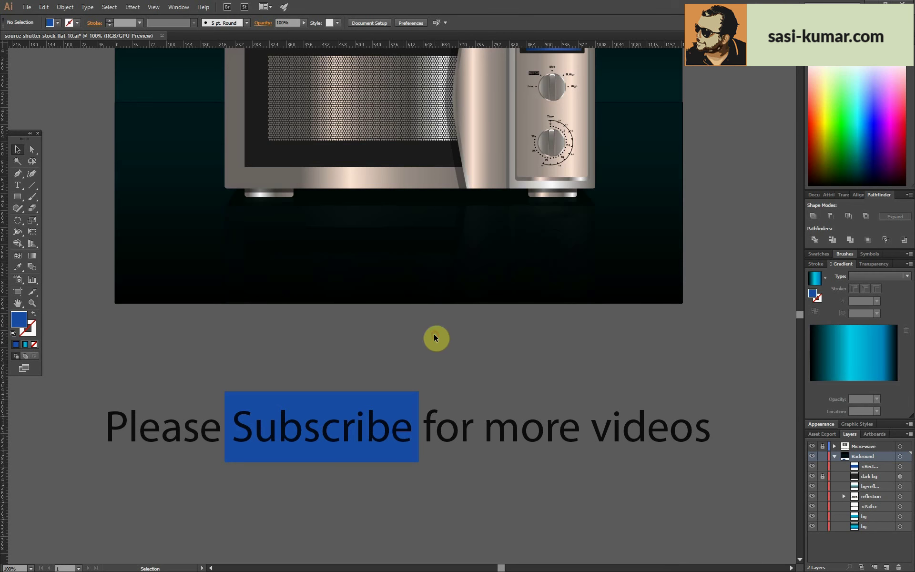
left_click_drag(408, 161, 412, 346)
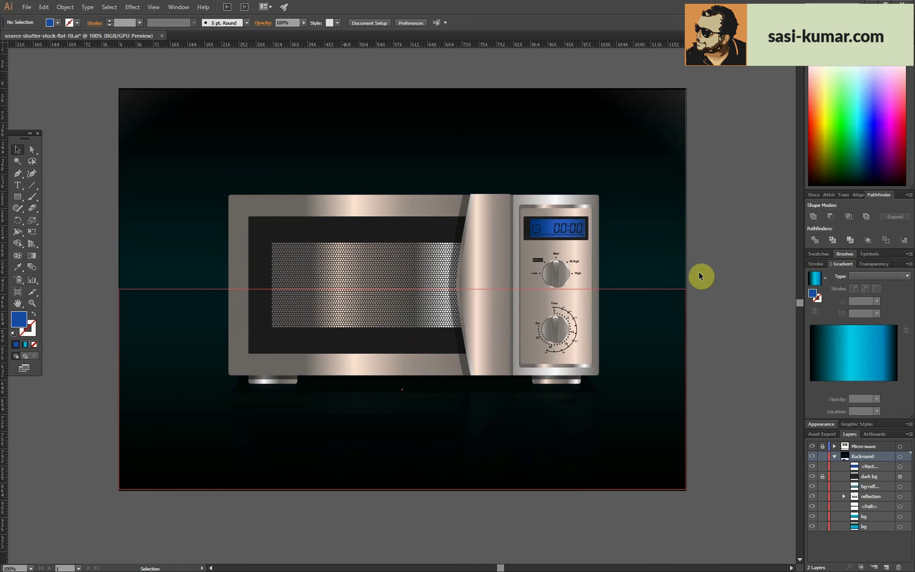